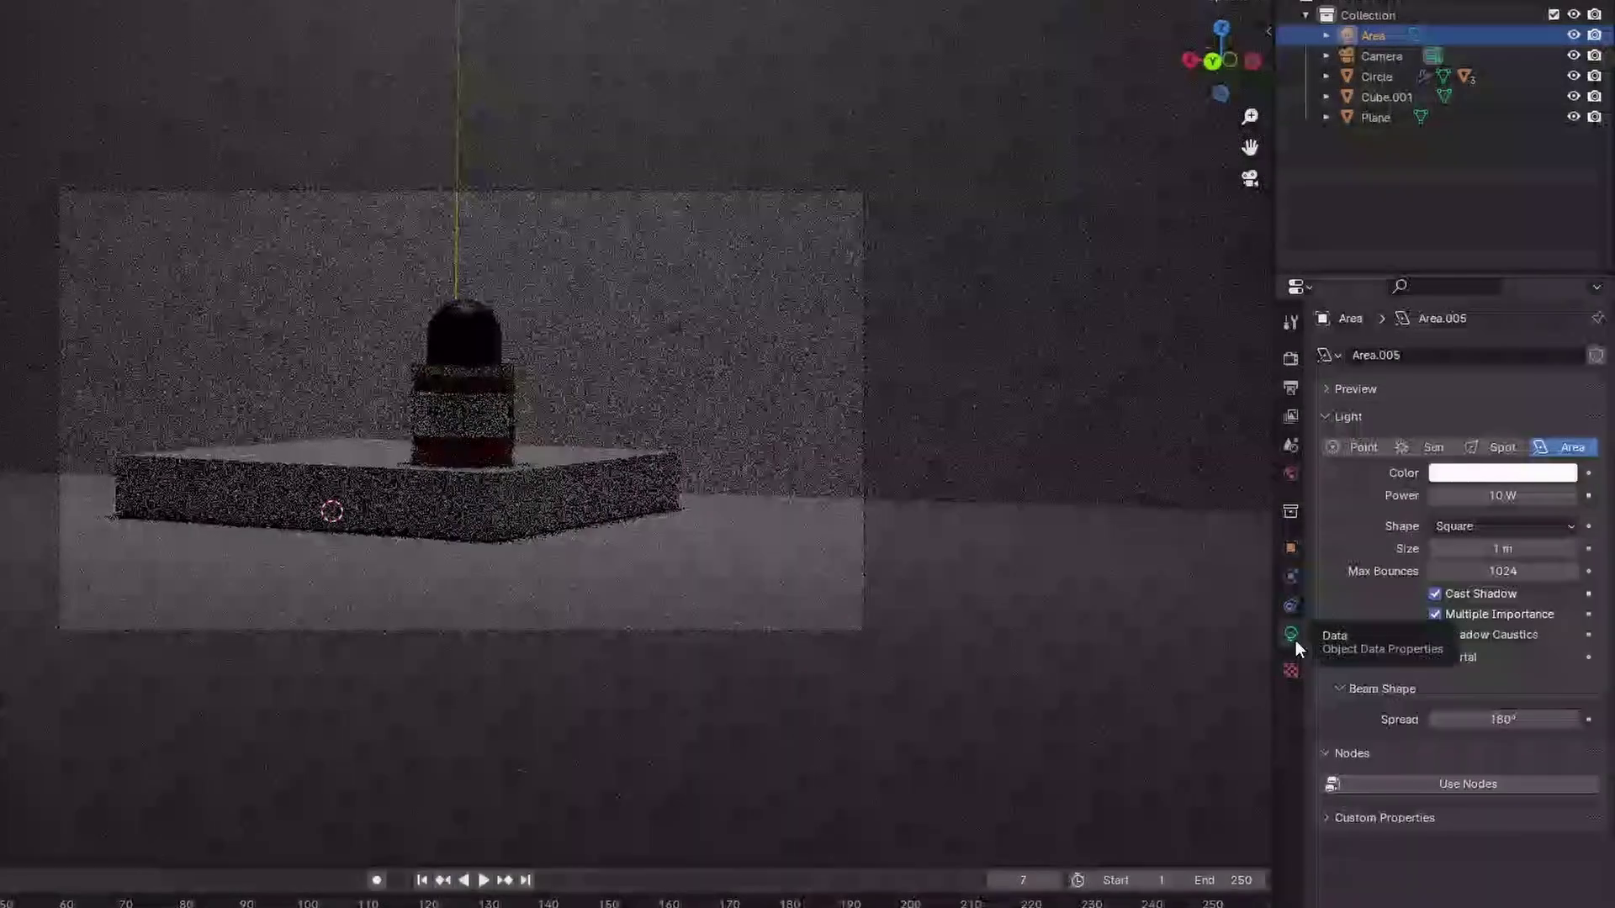
{"action": "mouse_move", "coordinate": [1493, 497]}
{"action": "left_mouse_down"}
{"action": "mouse_move", "coordinate": [1455, 496]}
{"action": "mouse_move", "coordinate": [1481, 497]}
{"action": "left_mouse_up"}
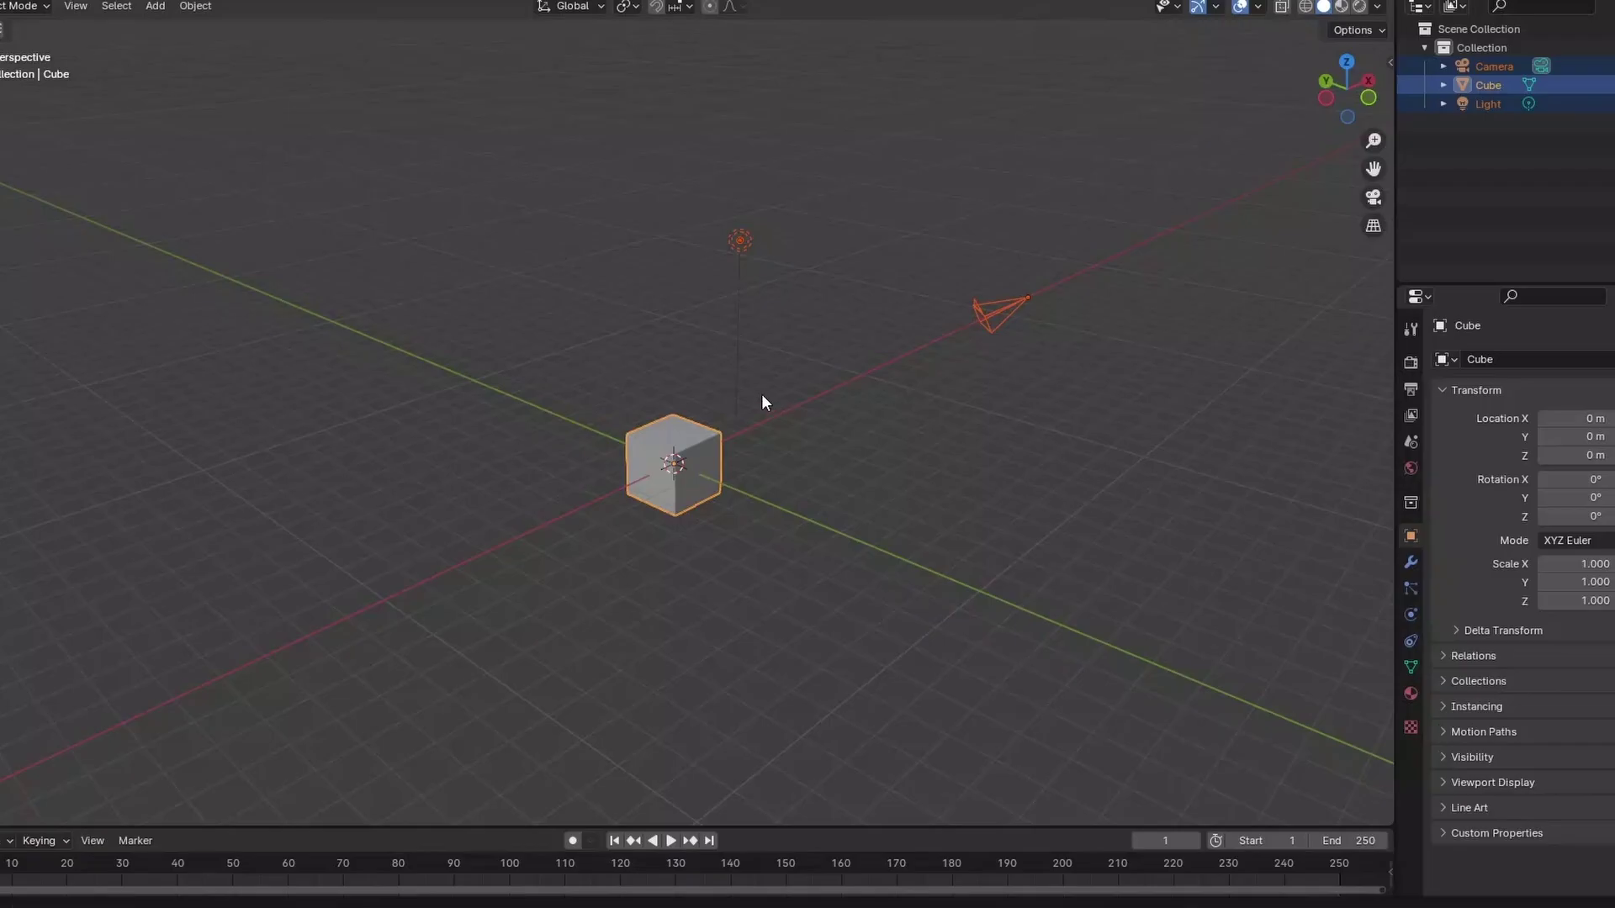
Delete all the default objects in the scene: the camera, cube and light.
{"action": "middle_click_drag", "start_coordinate": [762, 397], "coordinate": [594, 494]}
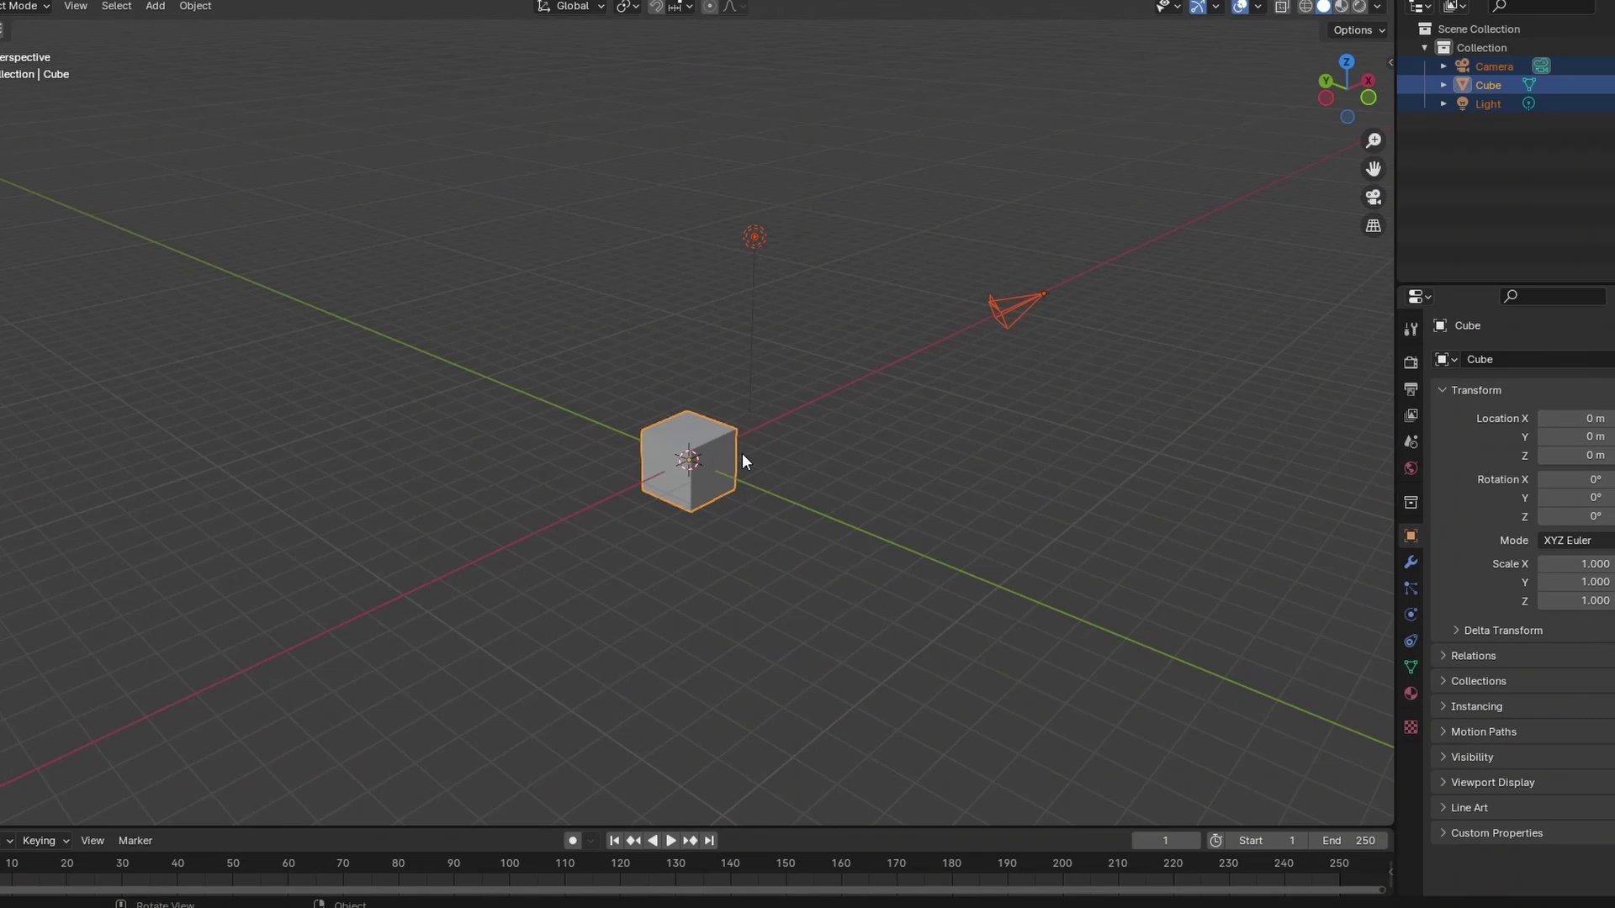
{"action": "key", "text": "ctrl+c"}
{"action": "left_click", "coordinate": [709, 457]}
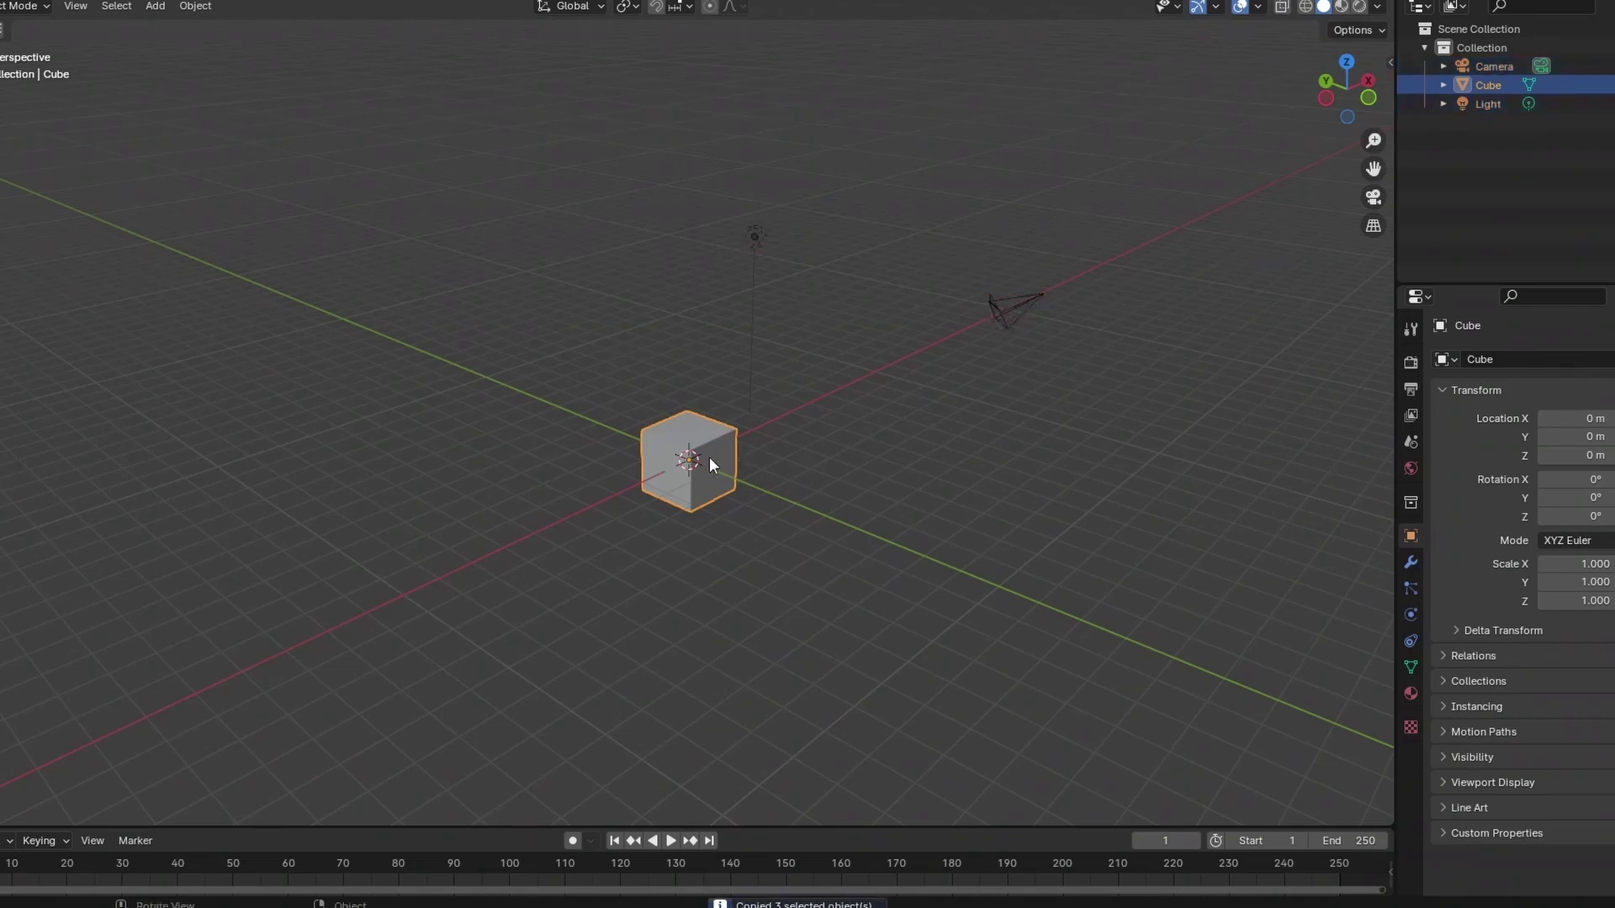
{"action": "key", "text": "a"}
{"action": "key", "text": "x"}
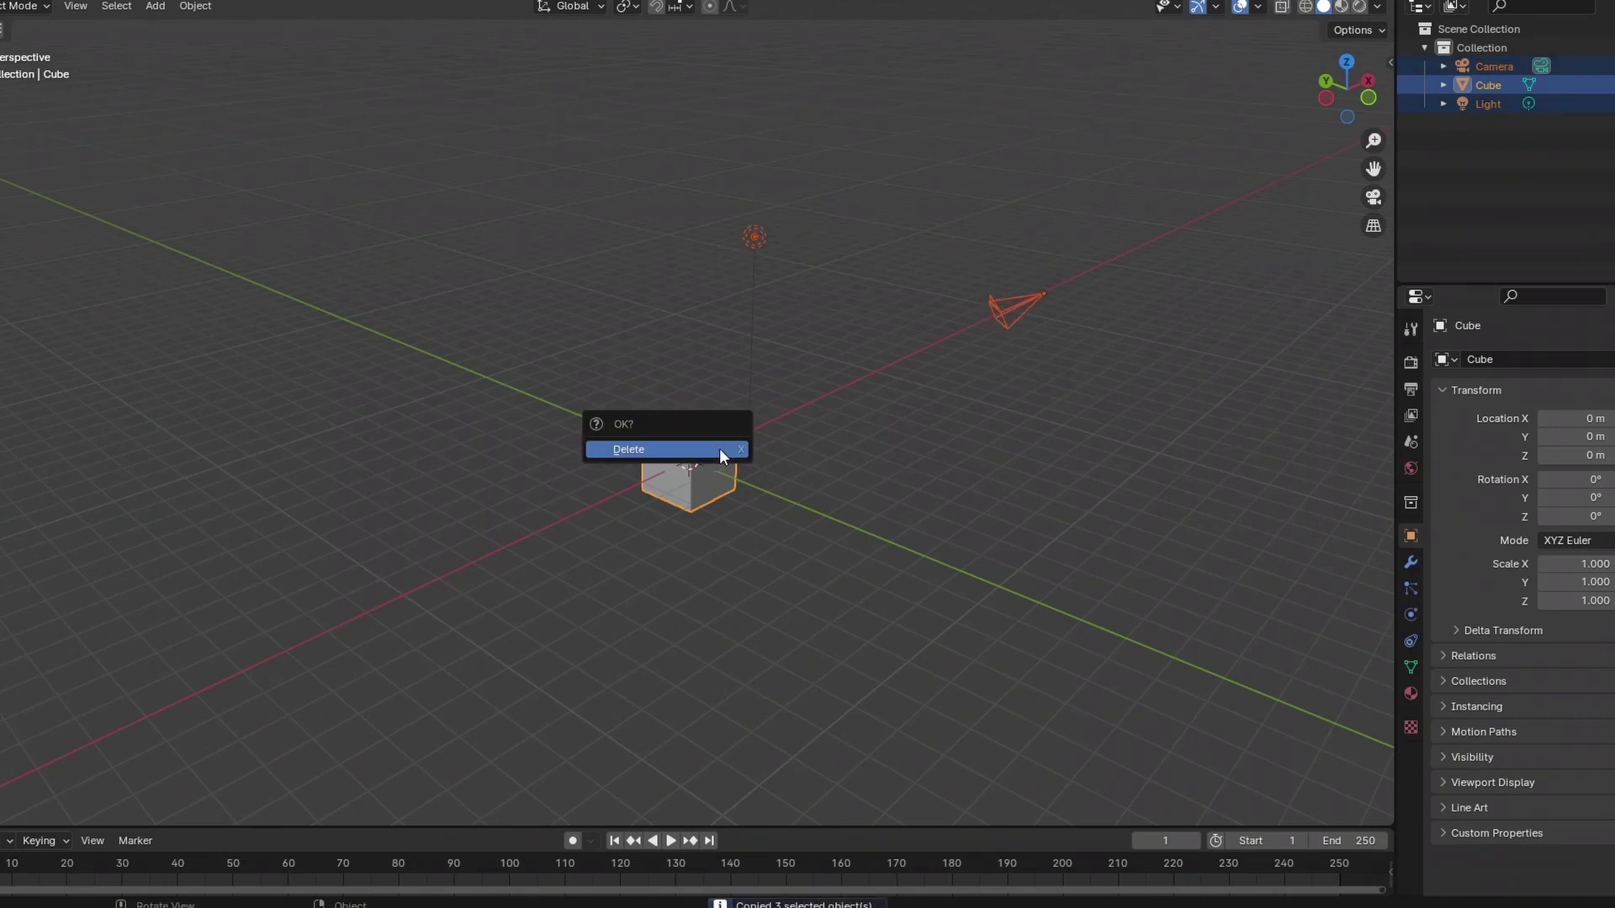
{"action": "left_click", "coordinate": [719, 447]}
Add a mesh circle at the world origin and reduce its vertex count.
{"action": "mouse_move", "coordinate": [680, 488]}
{"action": "middle_mouse_down"}
{"action": "mouse_move", "coordinate": [735, 441]}
{"action": "mouse_move", "coordinate": [744, 466]}
{"action": "mouse_move", "coordinate": [689, 473]}
{"action": "mouse_move", "coordinate": [750, 488]}
{"action": "mouse_move", "coordinate": [694, 477]}
{"action": "middle_mouse_up"}
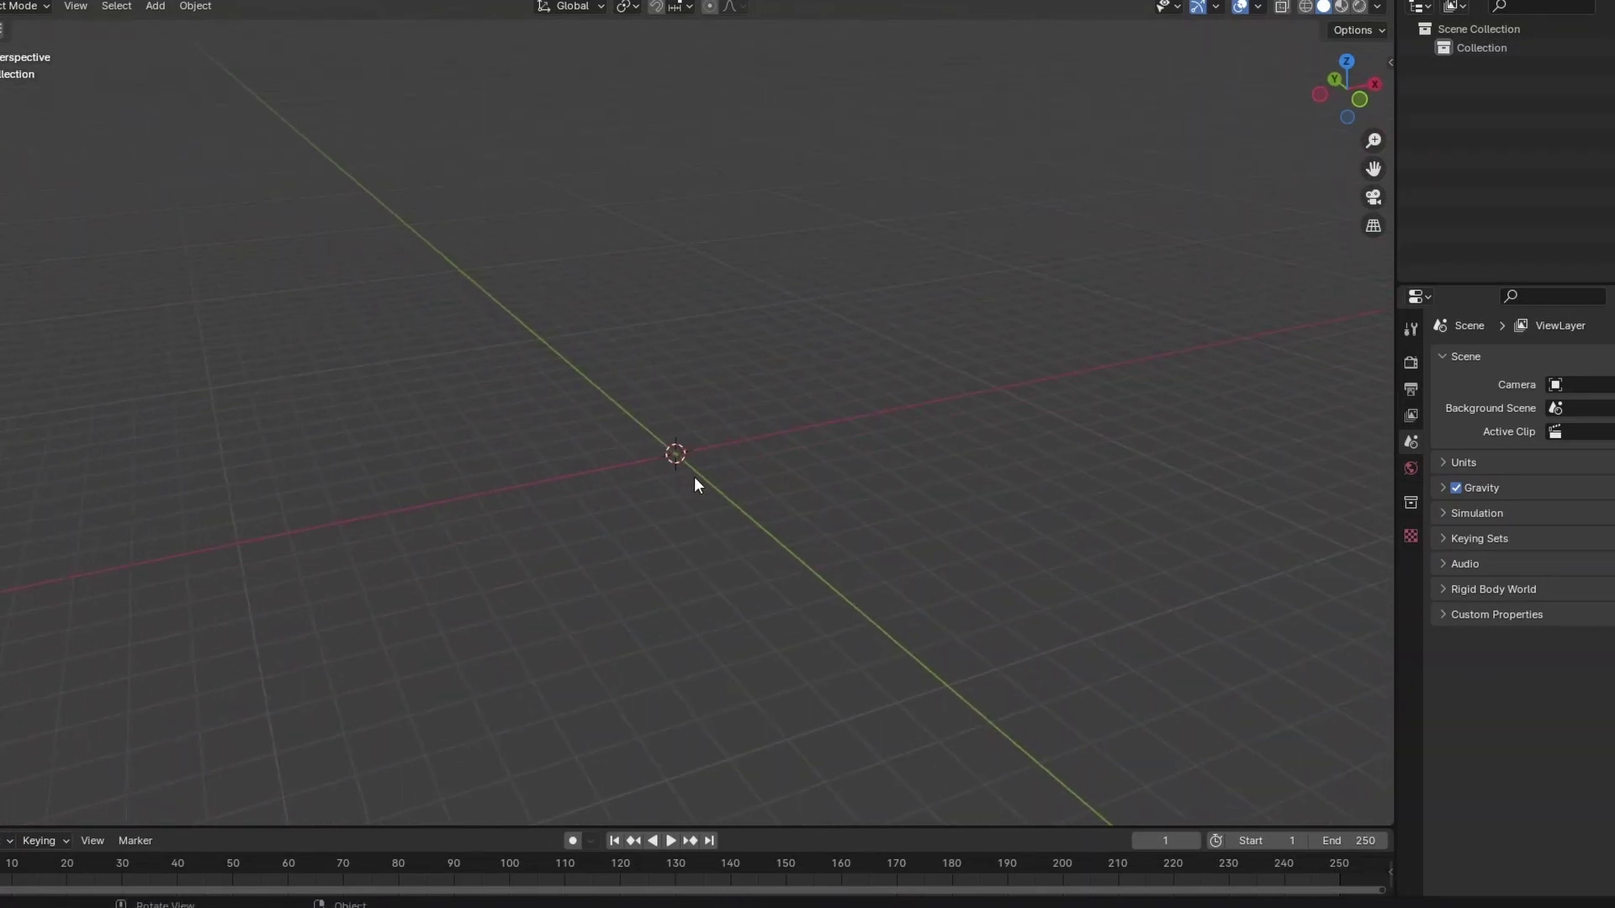
{"action": "key", "text": "shift+a"}
{"action": "mouse_move", "coordinate": [686, 499]}
{"action": "left_click", "coordinate": [752, 539]}
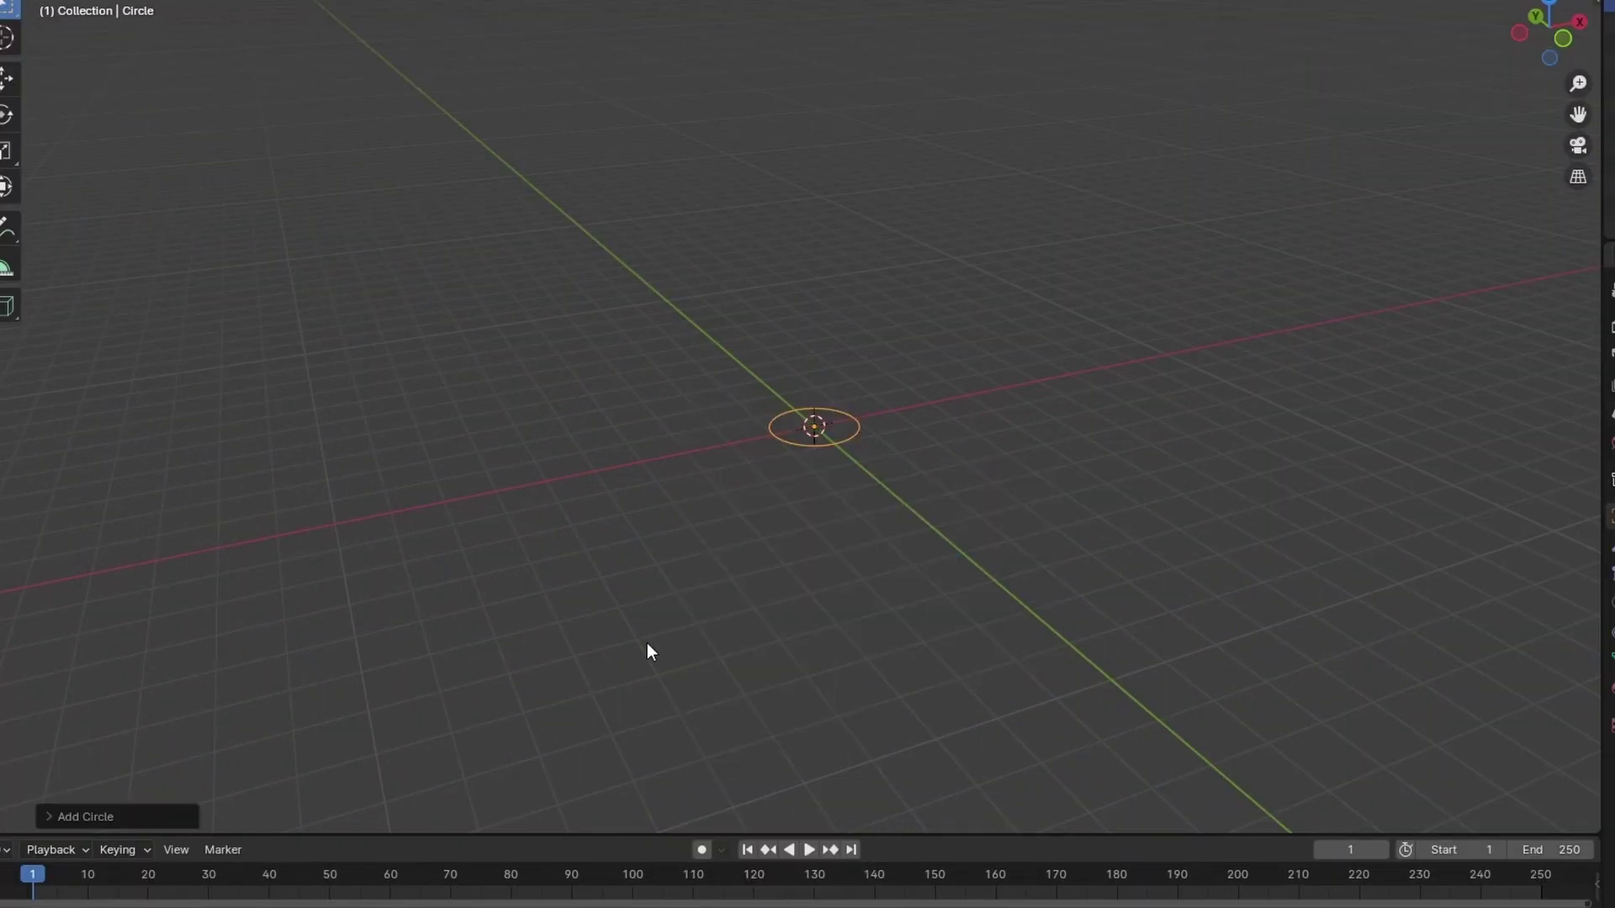
{"action": "left_click", "coordinate": [23, 813]}
{"action": "mouse_move", "coordinate": [254, 594]}
{"action": "left_mouse_down"}
{"action": "mouse_move", "coordinate": [239, 612]}
{"action": "mouse_move", "coordinate": [281, 580]}
{"action": "left_mouse_up"}
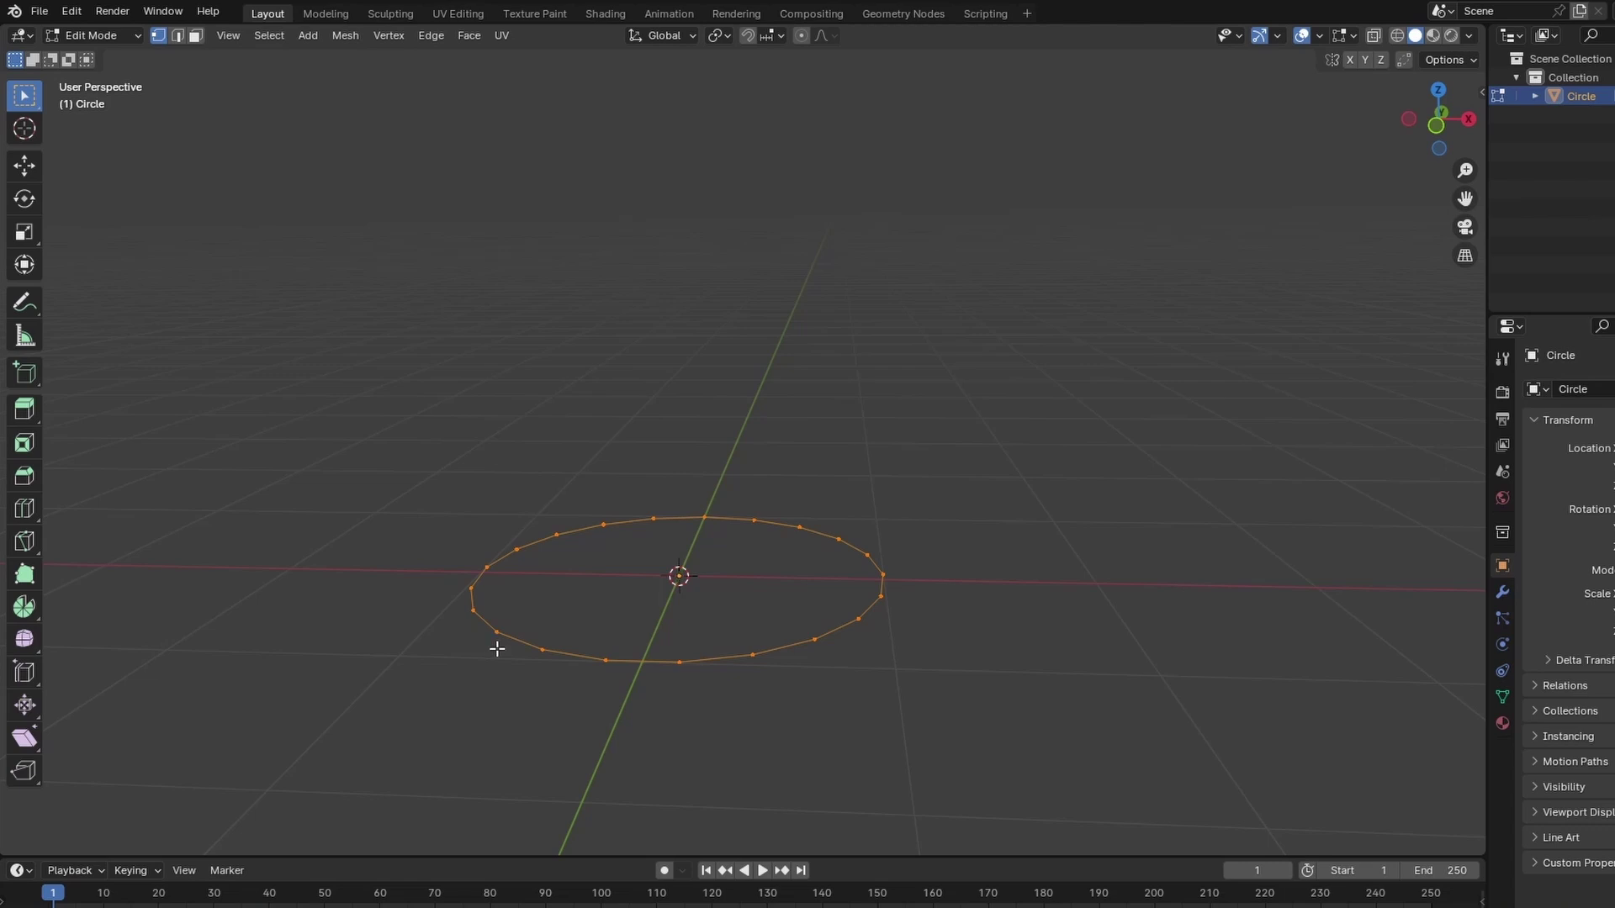
Extrude the whole circle upward along Z in front view to form the bottle's cylindrical body.
{"action": "key", "text": "KP_1"}
{"action": "key", "text": "e"}
{"action": "key", "text": "z"}
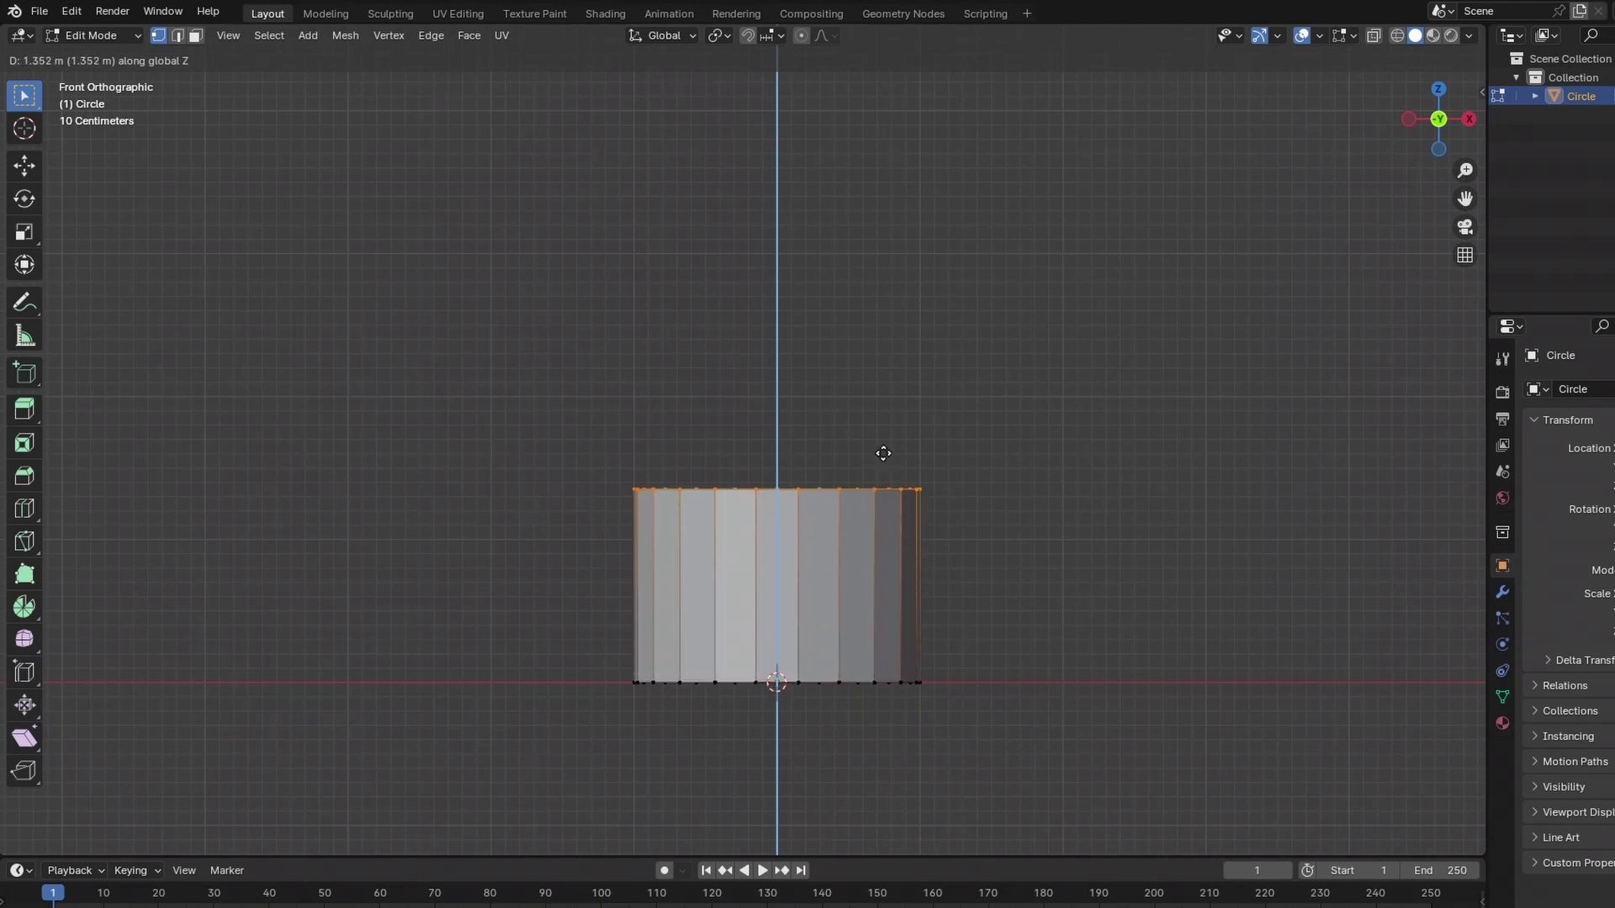
{"action": "left_click", "coordinate": [890, 364]}
Extrude the body's top edge loop inward as a shoulder ring and raise the new loop about 0.02 m along Z.
{"action": "key", "text": "alt+z"}
{"action": "middle_click_drag", "start_coordinate": [949, 483], "coordinate": [1185, 586]}
{"action": "key", "text": "e"}
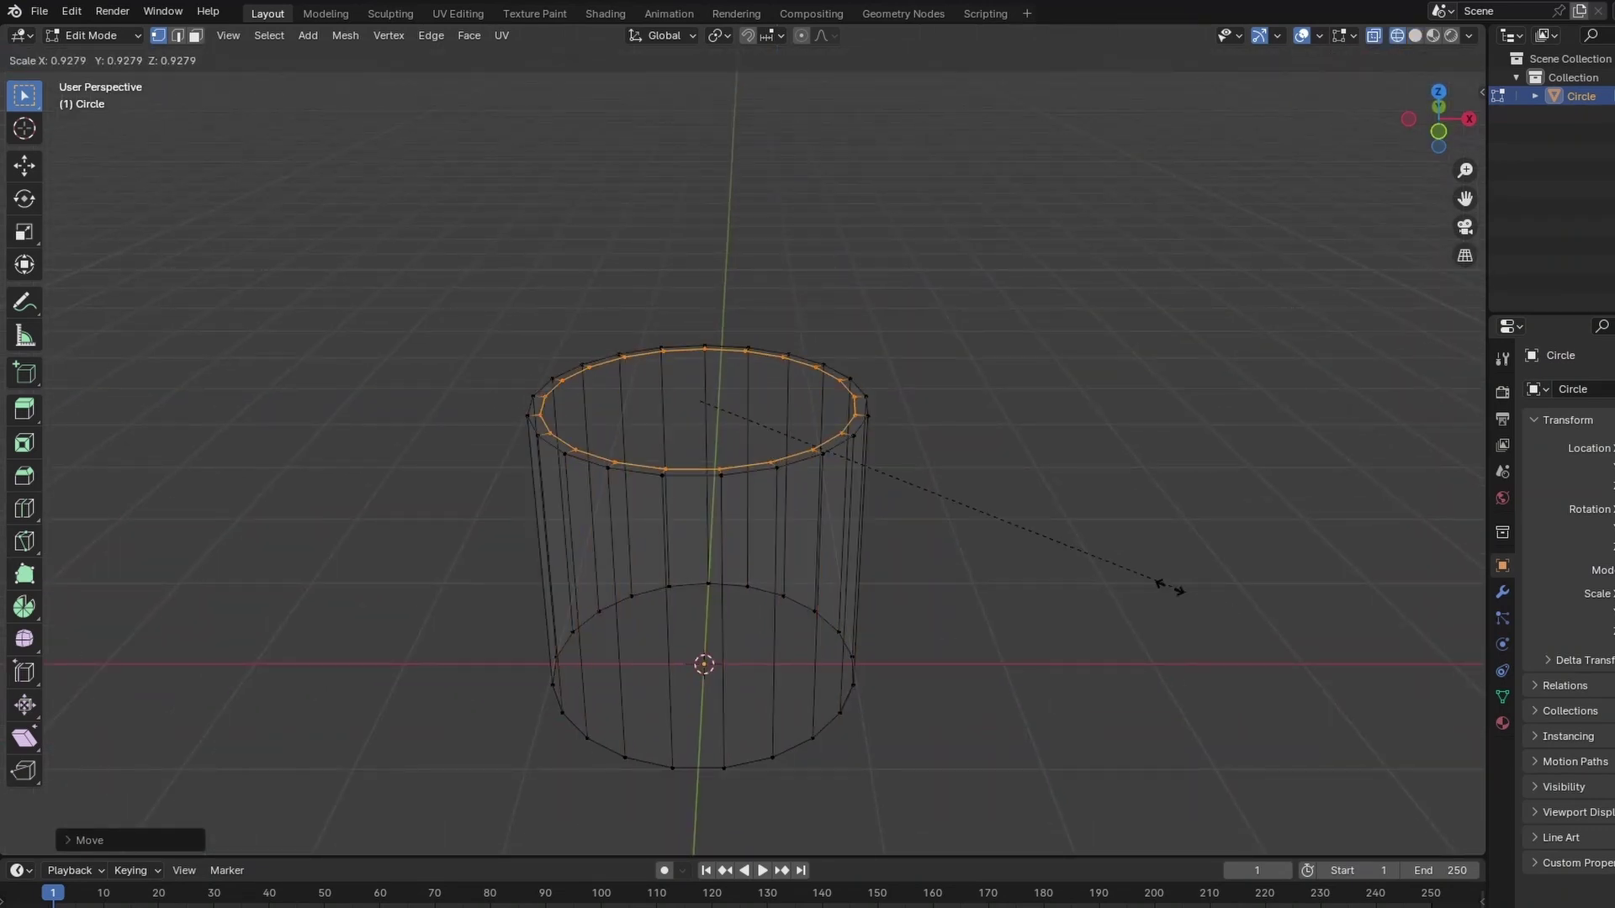
{"action": "key", "text": "s"}
{"action": "left_click", "coordinate": [1055, 560]}
{"action": "key", "text": "g"}
{"action": "key", "text": "z"}
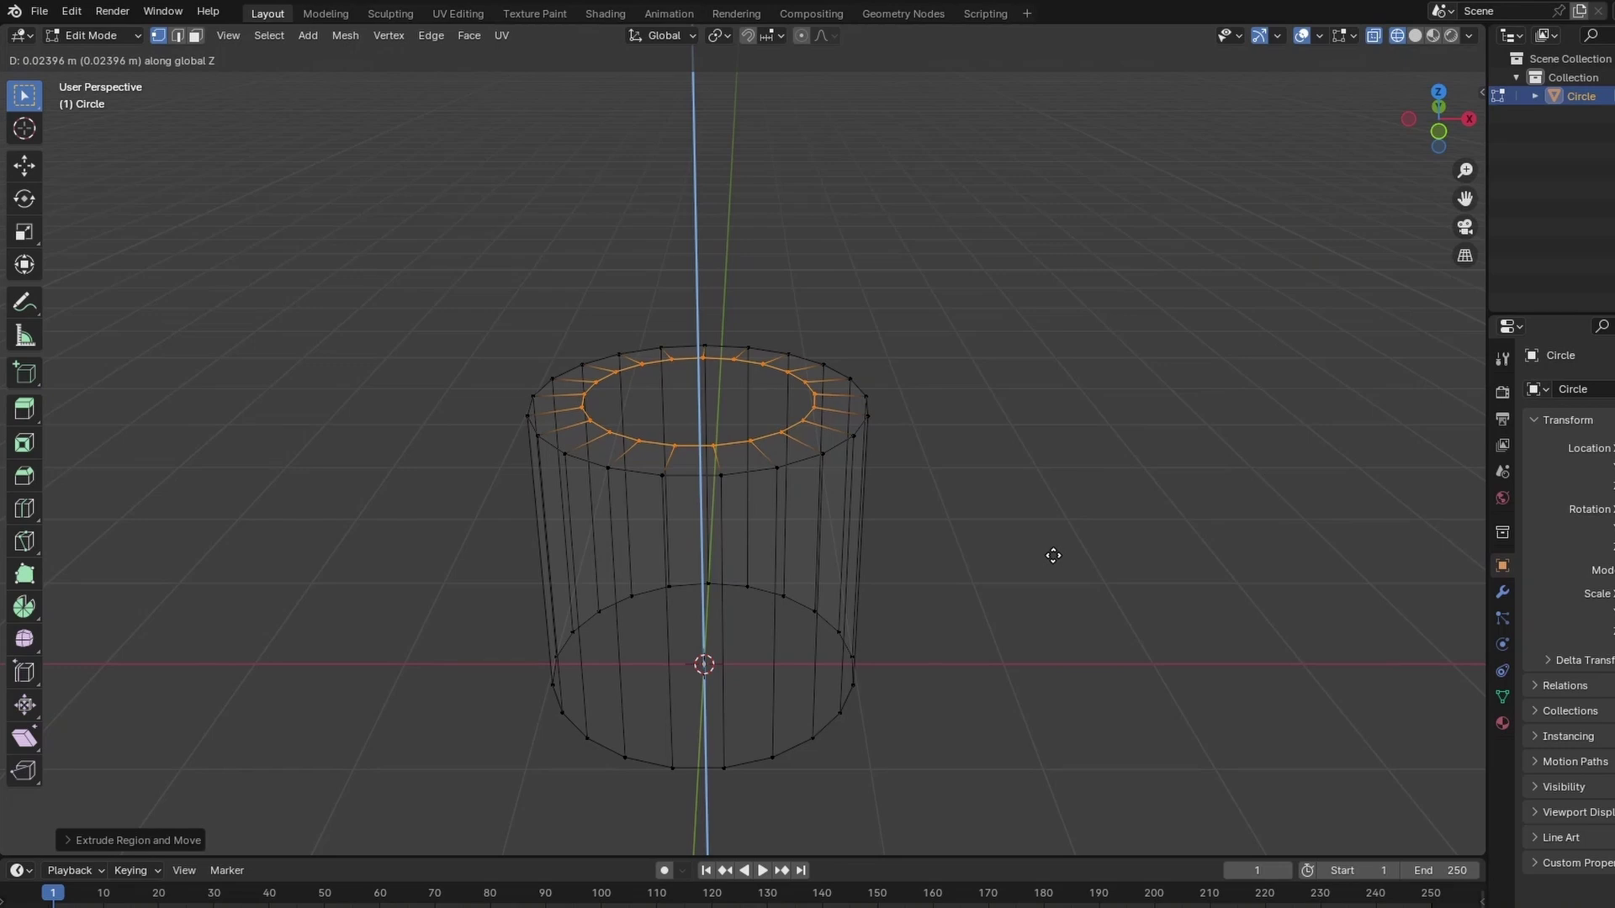
{"action": "left_click", "coordinate": [1053, 557]}
Extrude the shoulder ring inward to the neck's width, and extrude that loop up along Z to form the neck.
{"action": "key", "text": "e"}
{"action": "key", "text": "s"}
{"action": "left_click", "coordinate": [925, 505]}
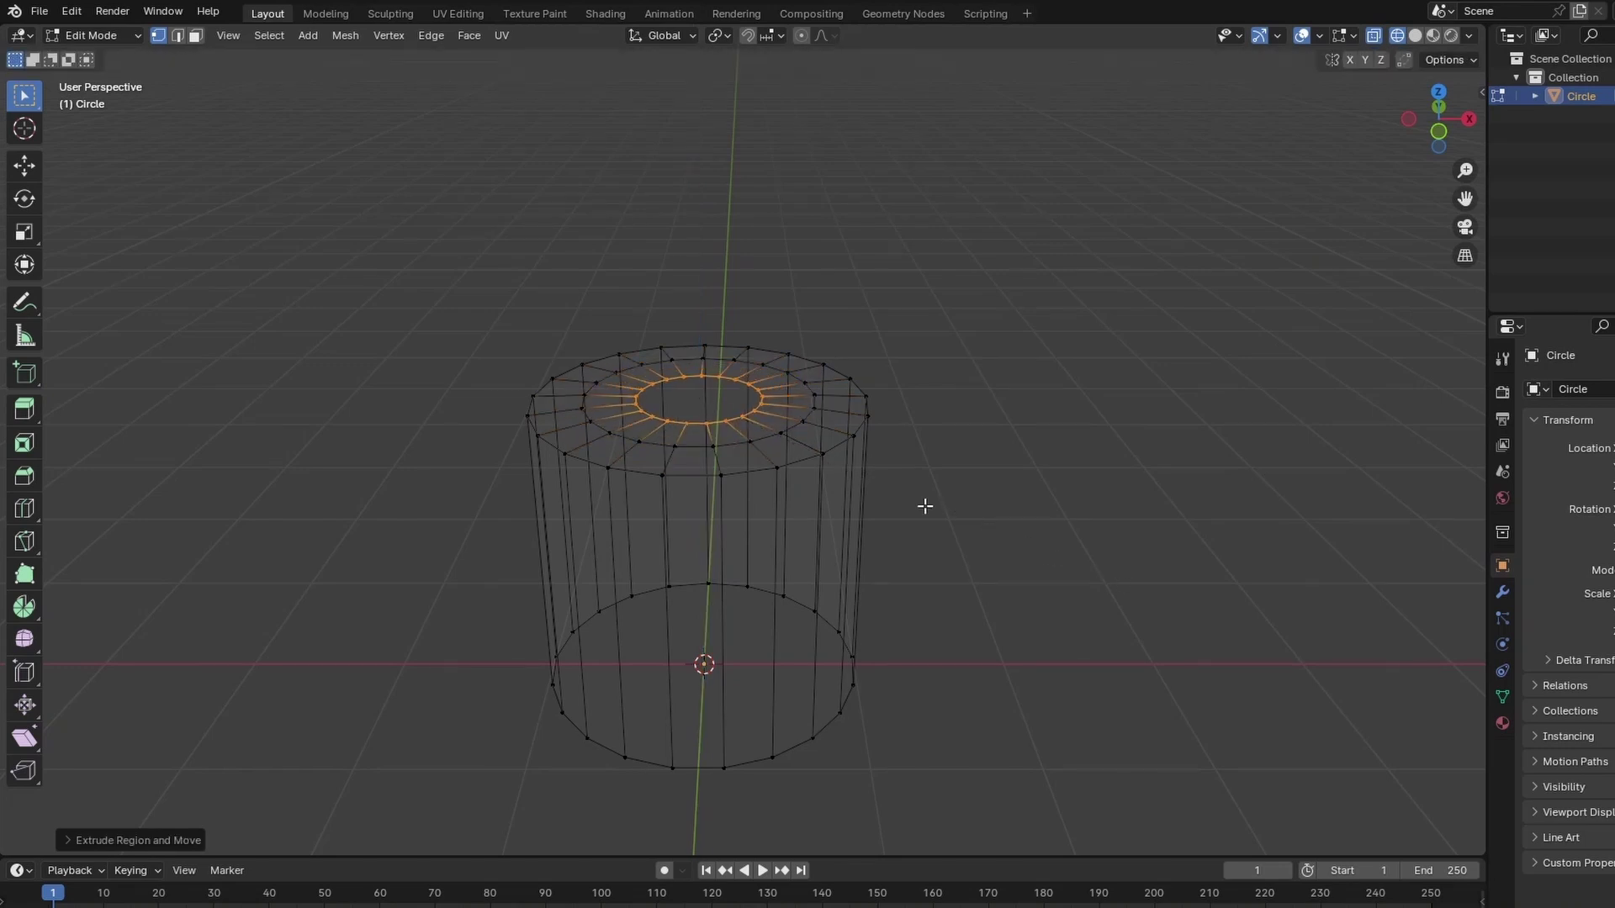
{"action": "key", "text": "e"}
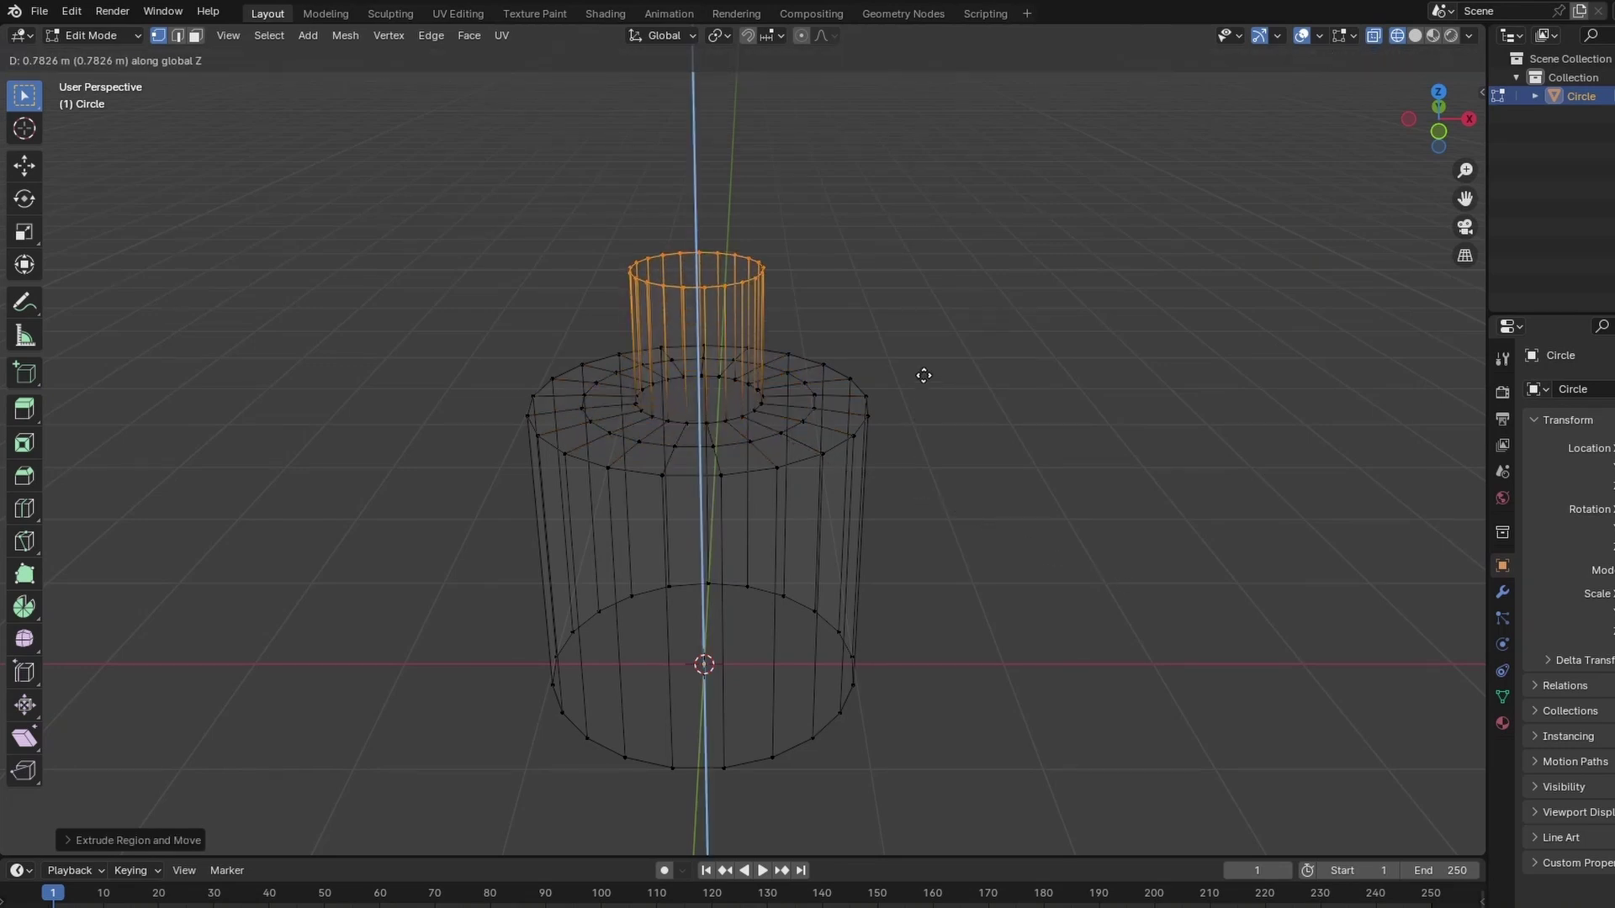
{"action": "left_click", "coordinate": [924, 410]}
Extrude the body's bottom edge loop inward and raise the new ring about 0.08 m along Z.
{"action": "middle_click_drag", "start_coordinate": [924, 410], "coordinate": [893, 526]}
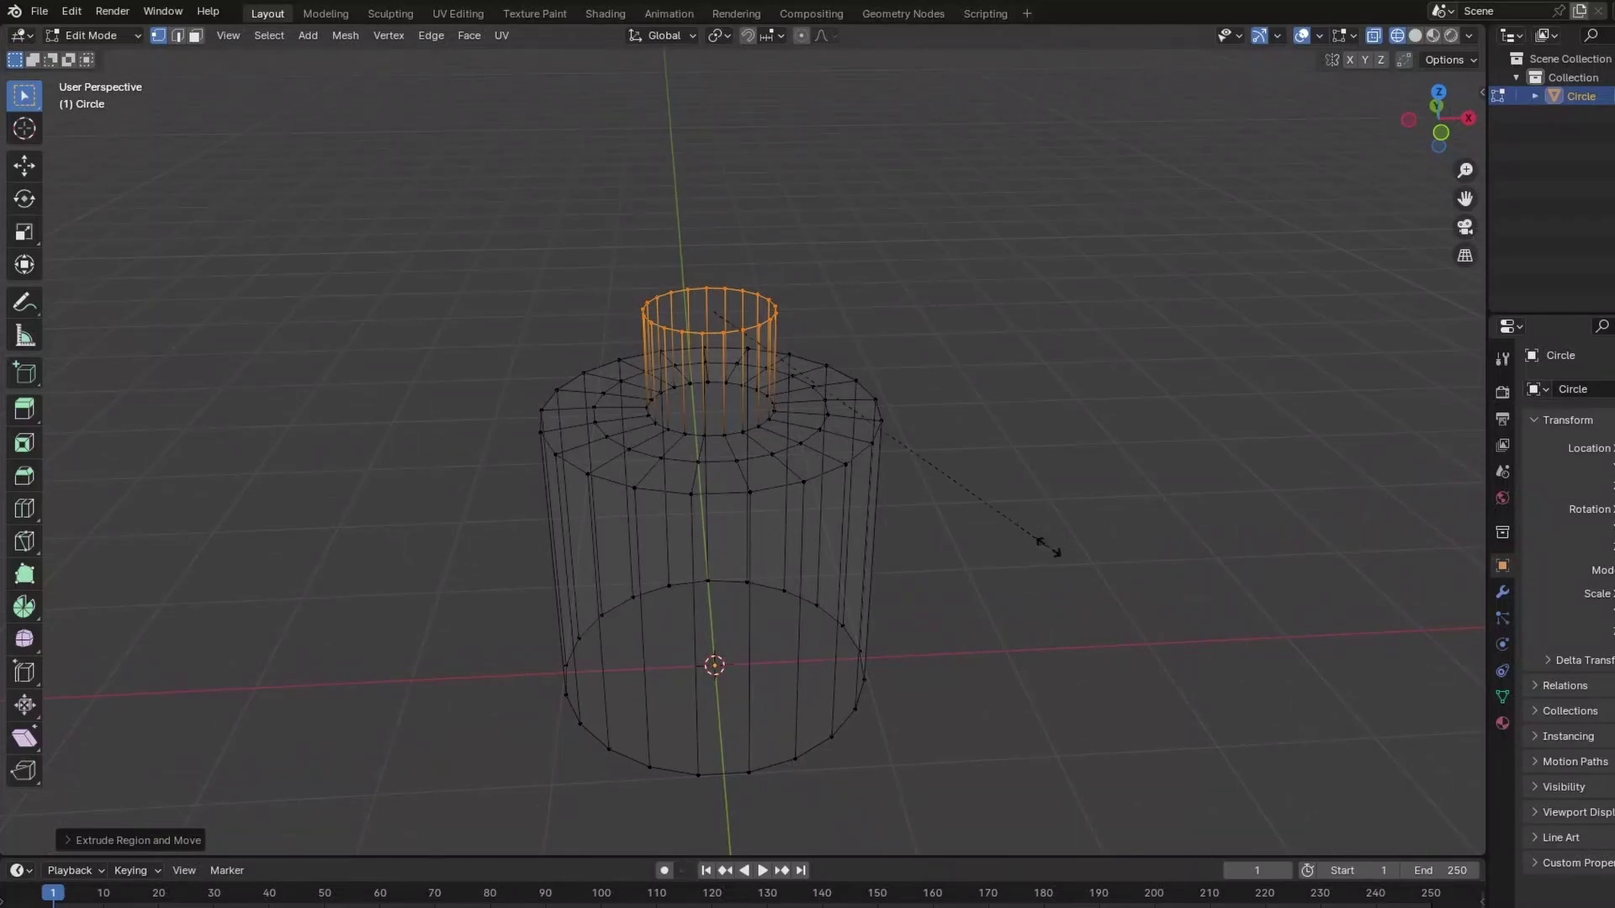
{"action": "left_click", "coordinate": [822, 740], "text": "alt"}
{"action": "key", "text": "e"}
{"action": "key", "text": "s"}
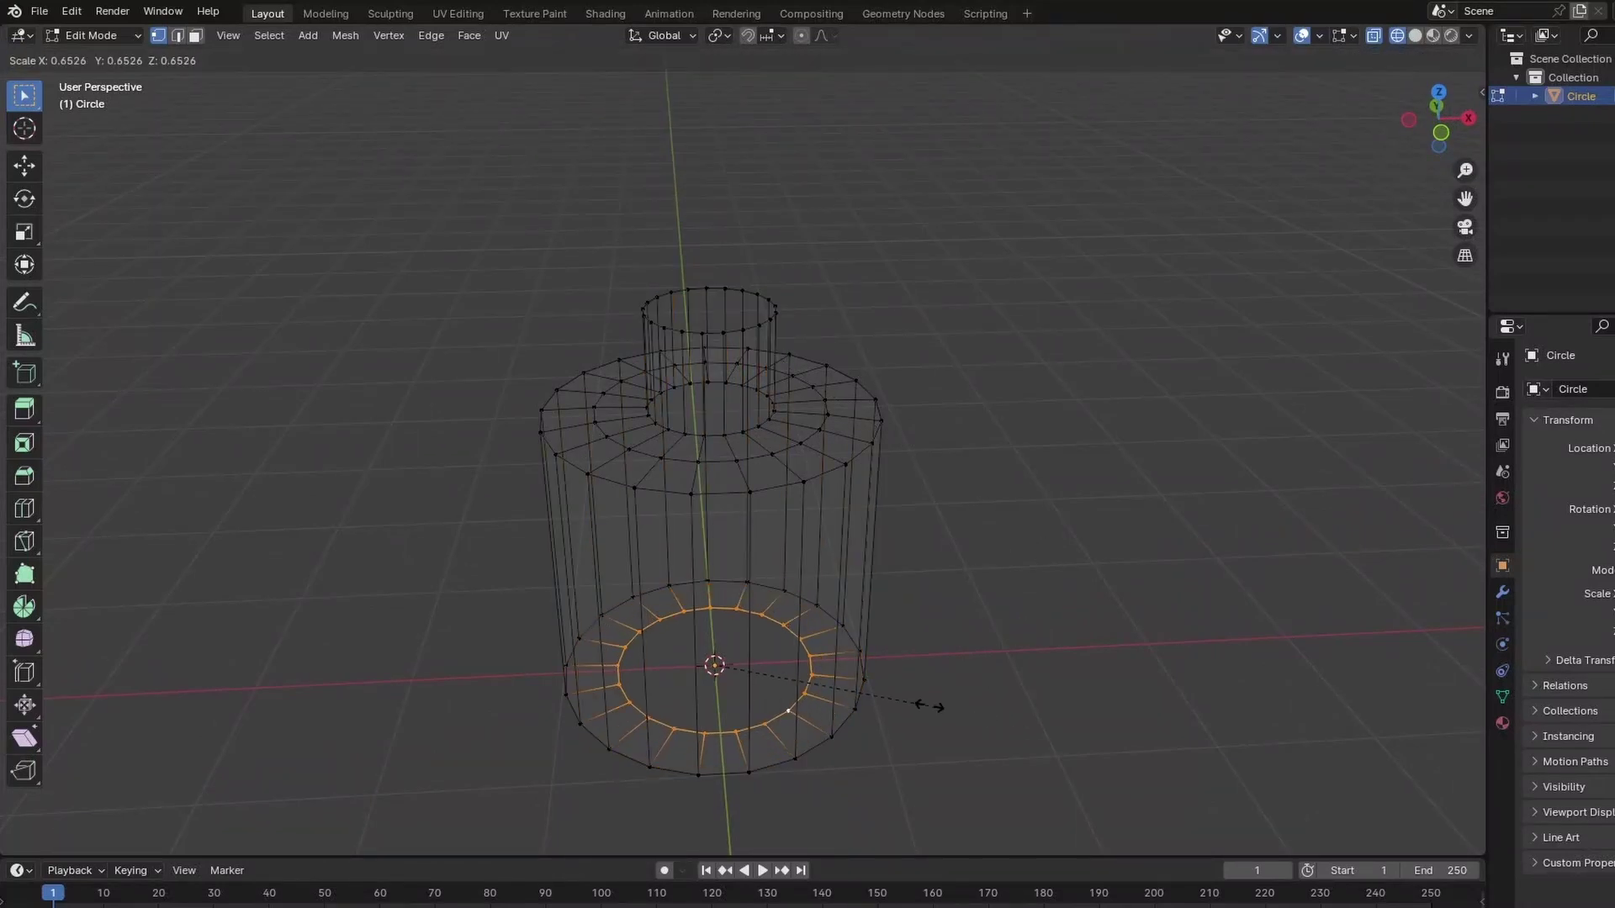
{"action": "left_click", "coordinate": [955, 703]}
{"action": "key", "text": "e"}
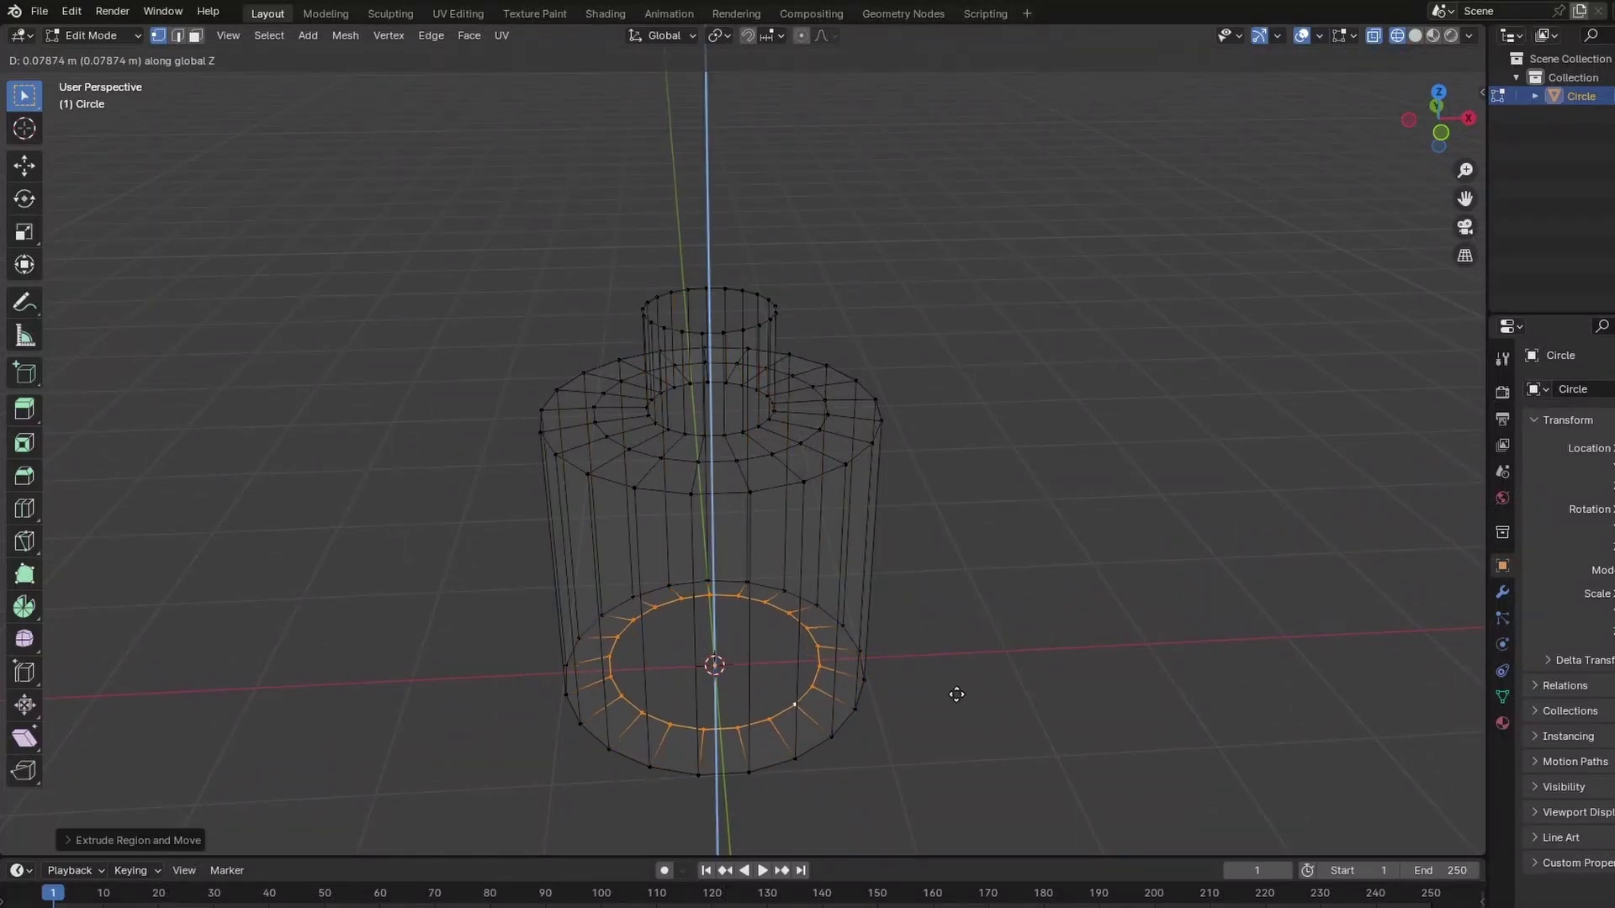
{"action": "right_click", "coordinate": [956, 694]}
Extrude the base ring further inward and fill the remaining central opening.
{"action": "key", "text": "s"}
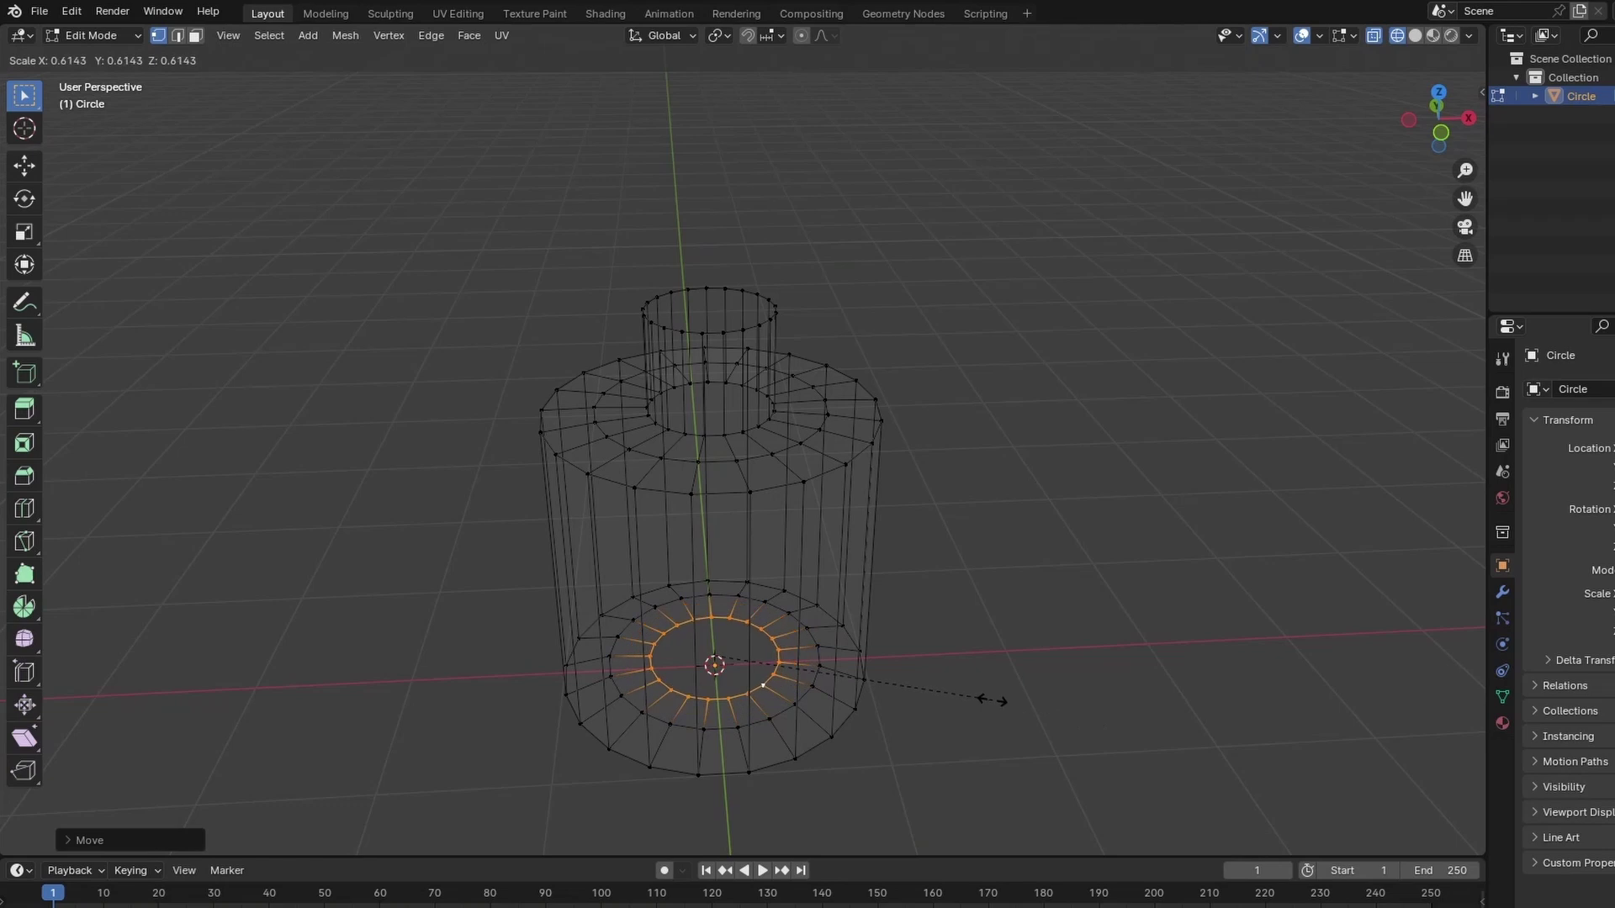
{"action": "left_click", "coordinate": [988, 699]}
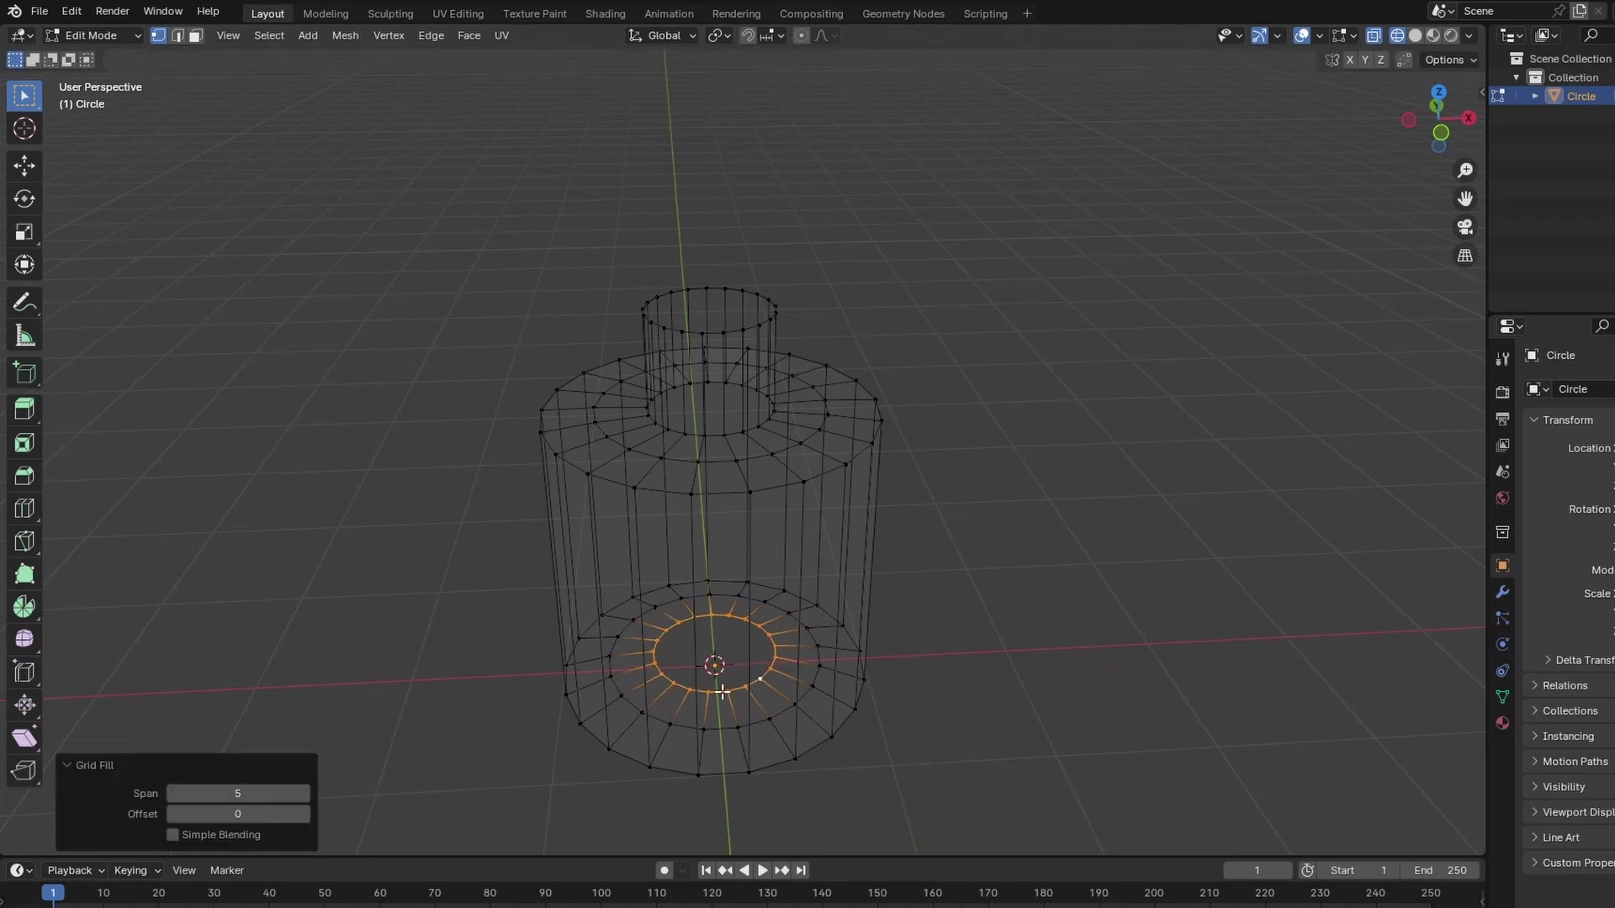
{"action": "scroll", "coordinate": [763, 724], "scroll_direction": "up", "scroll_amount": 3}
{"action": "key", "text": "f"}
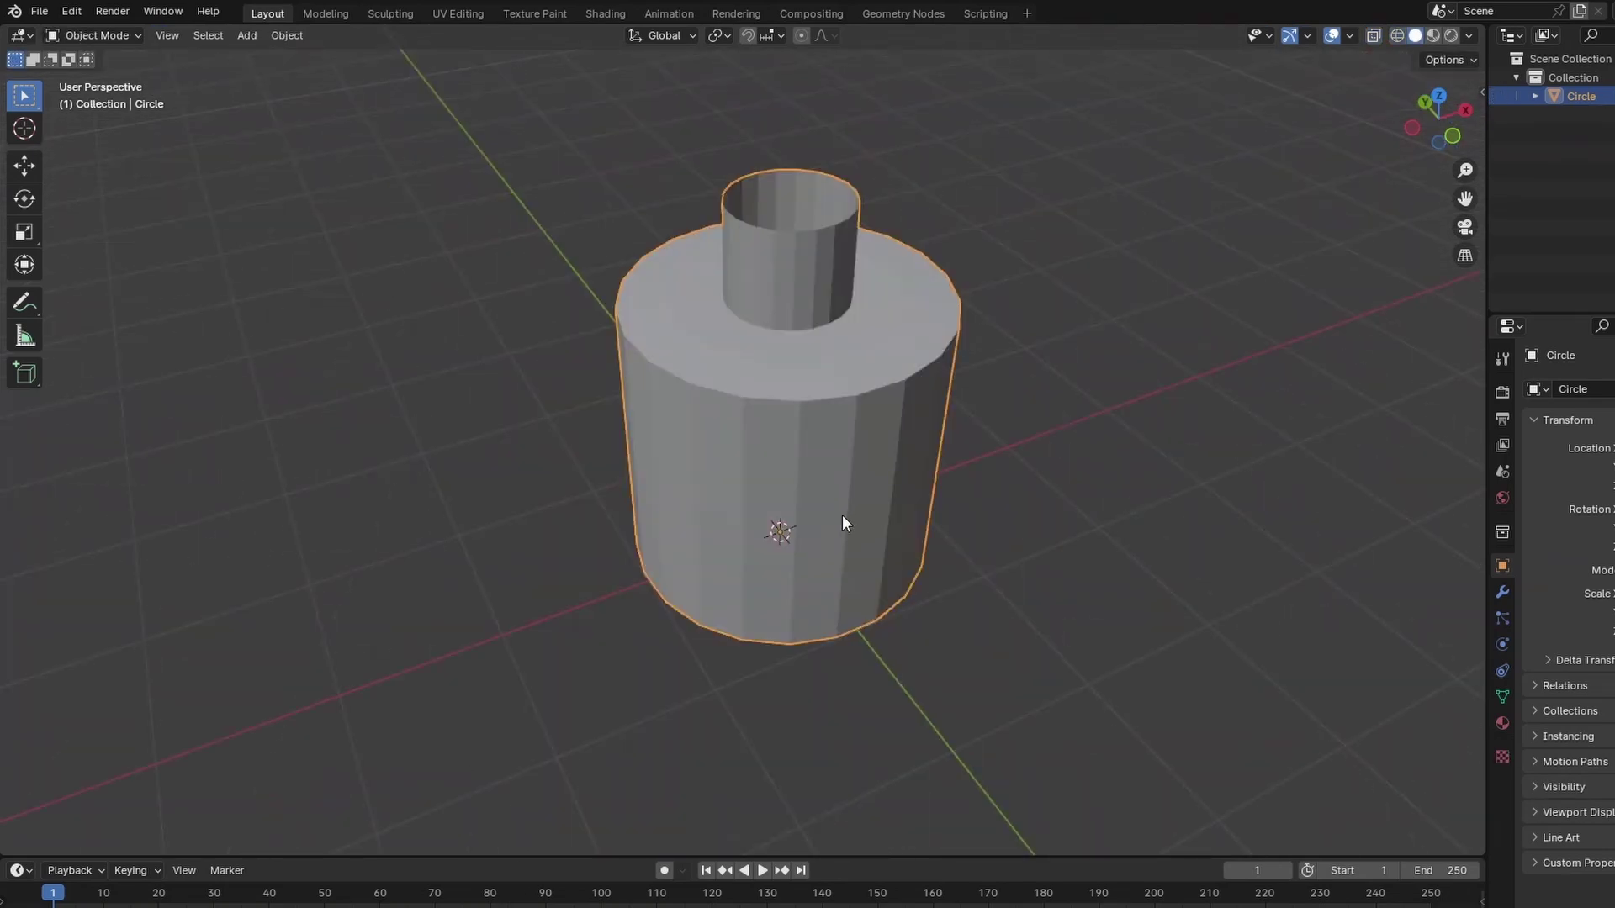
Extrude the whole bottle mesh and offset the new shell with Shrink/Fatten to give the walls thickness.
{"action": "key", "text": "Tab"}
{"action": "key", "text": "a"}
{"action": "key", "text": "alt+z"}
{"action": "key", "text": "alt+s"}
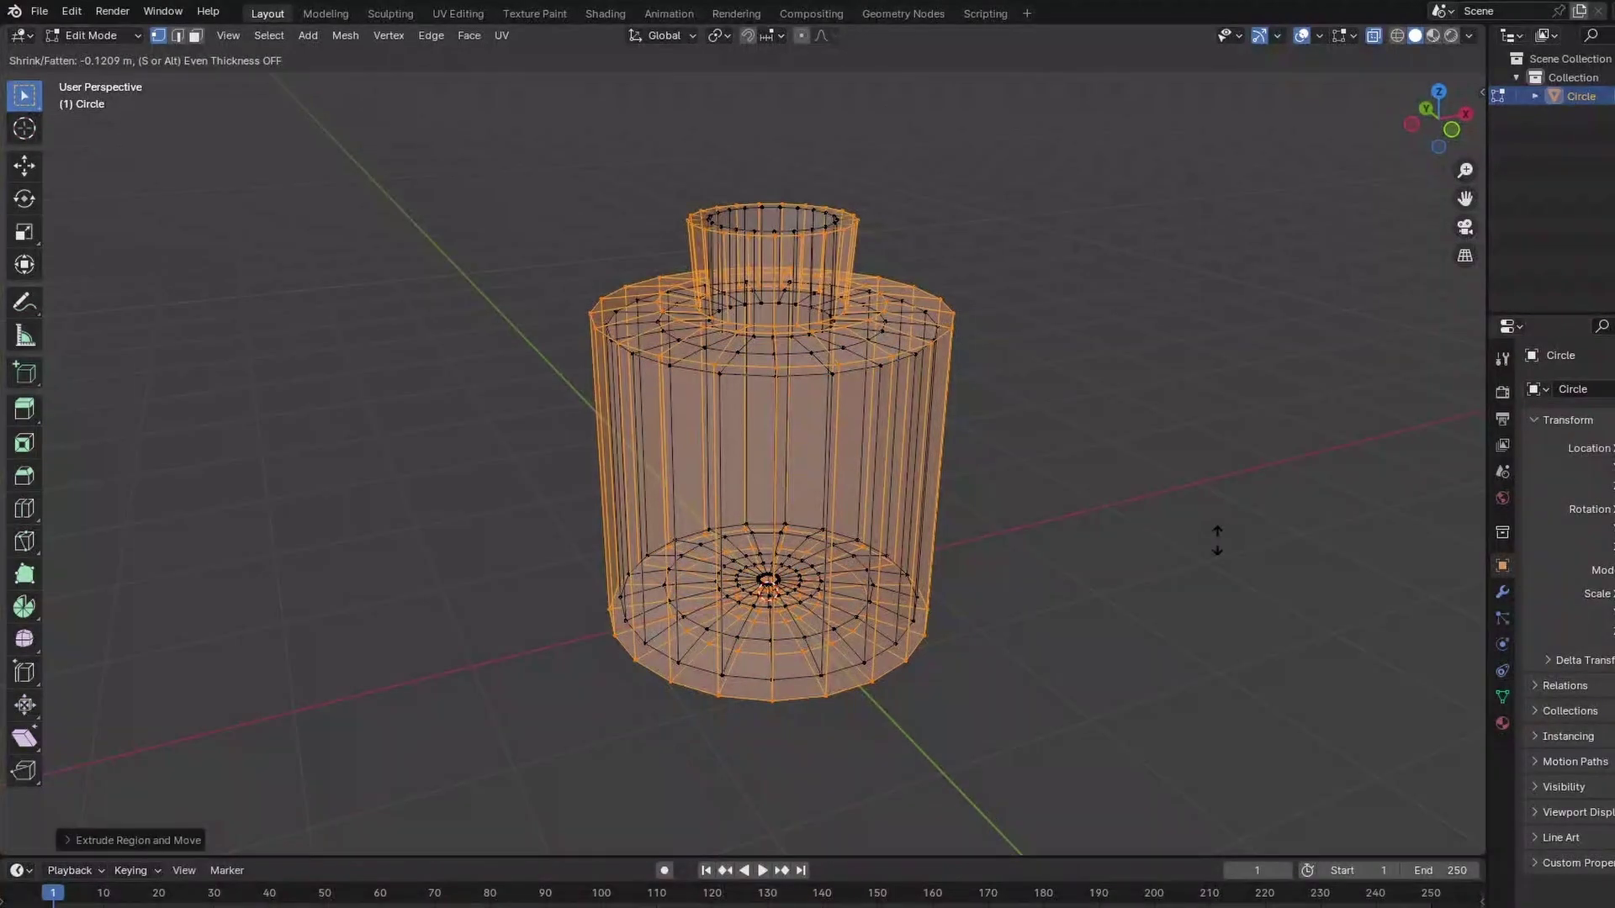
{"action": "right_click", "coordinate": [1206, 539]}
{"action": "key", "text": "alt+s"}
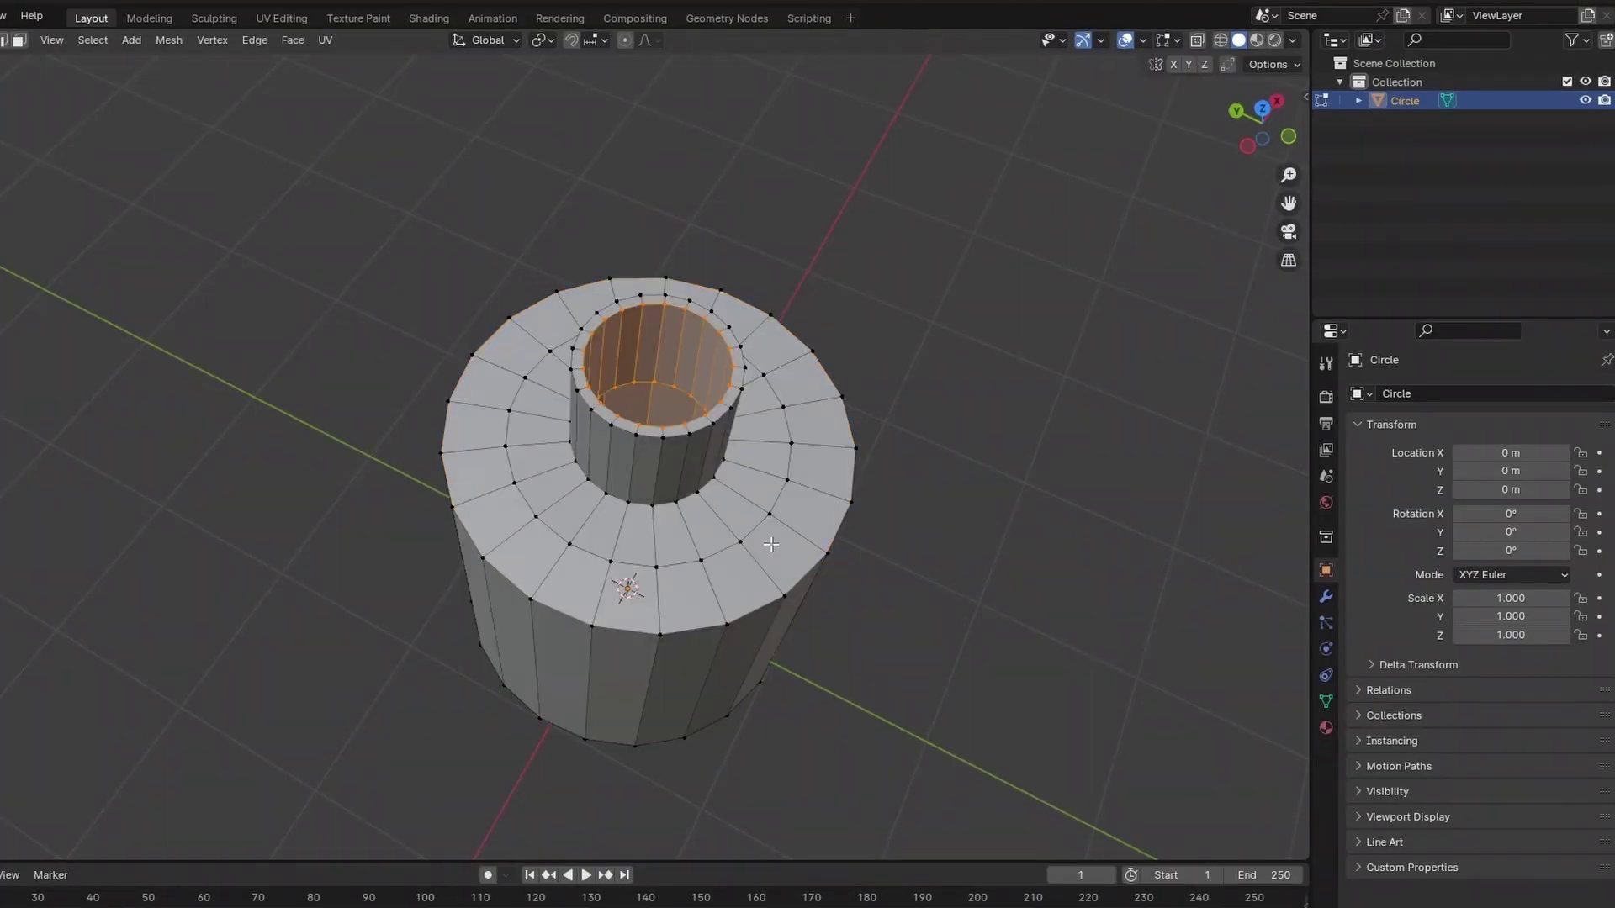
{"action": "key", "text": "Tab"}
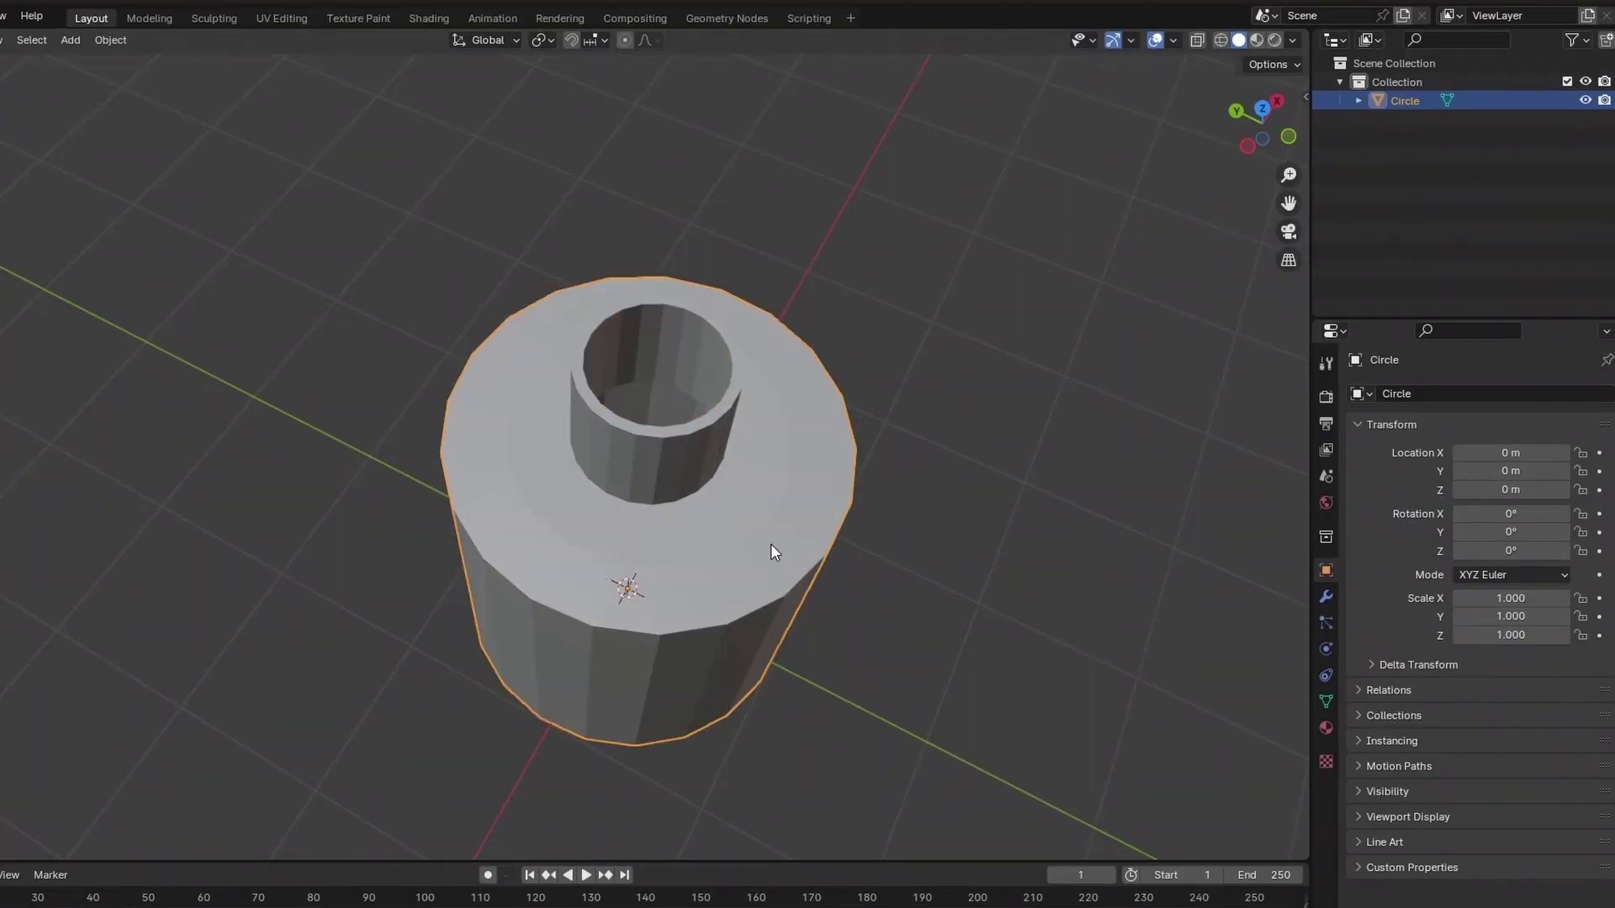
Shade the bottle smooth and add a Subdivision modifier at level 2.
{"action": "middle_click_drag", "start_coordinate": [736, 656], "coordinate": [783, 543]}
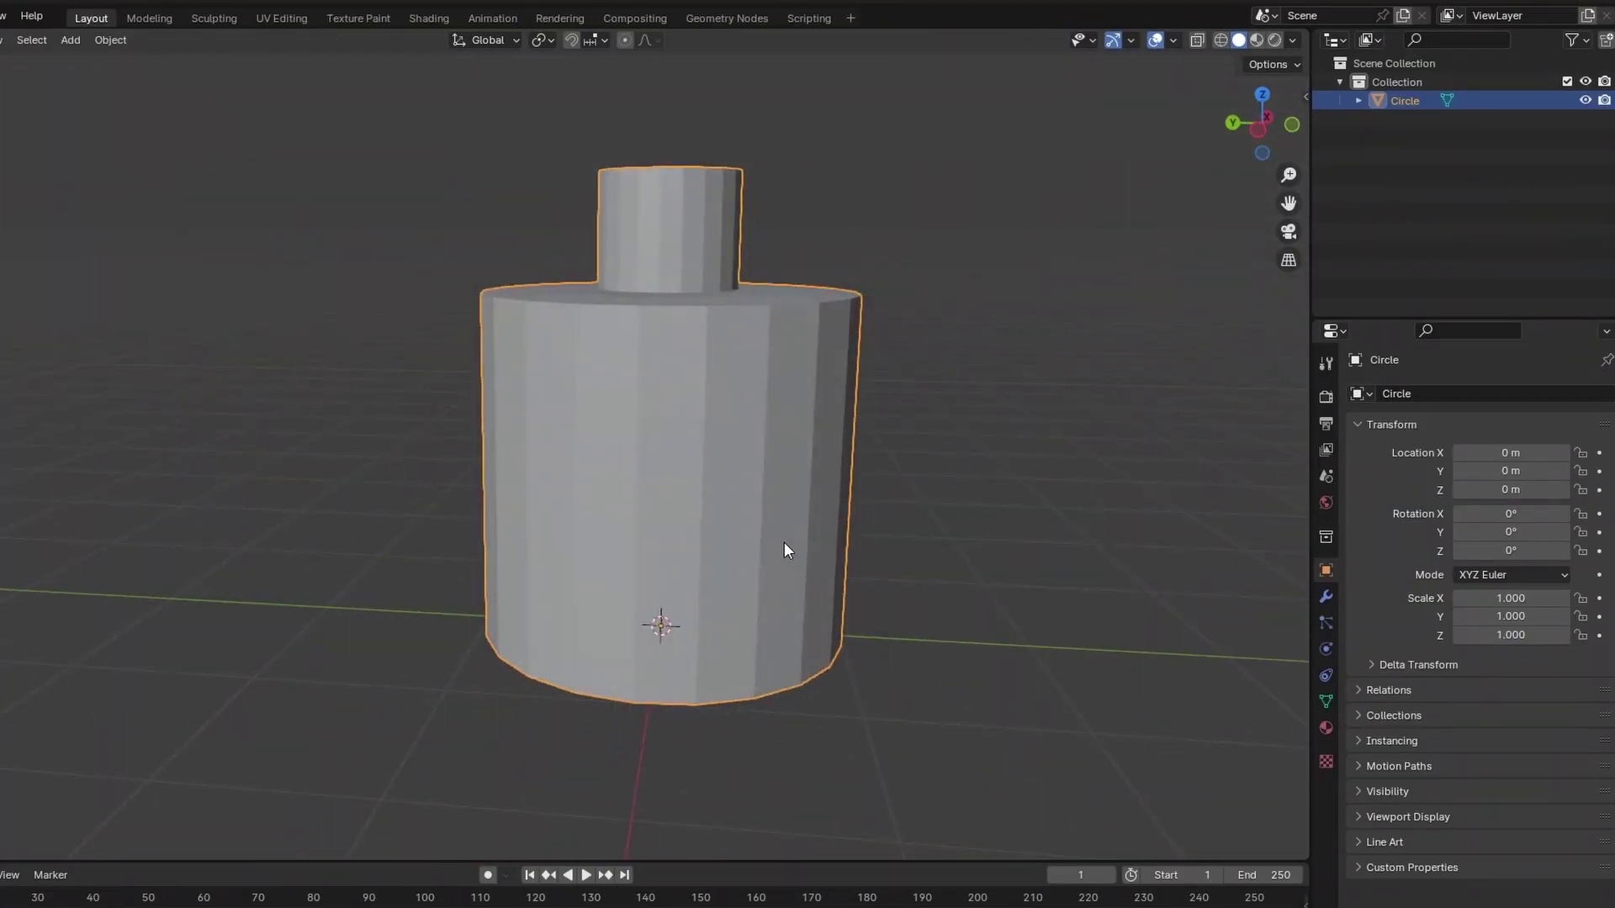
{"action": "right_click", "coordinate": [790, 526]}
{"action": "left_click", "coordinate": [790, 525]}
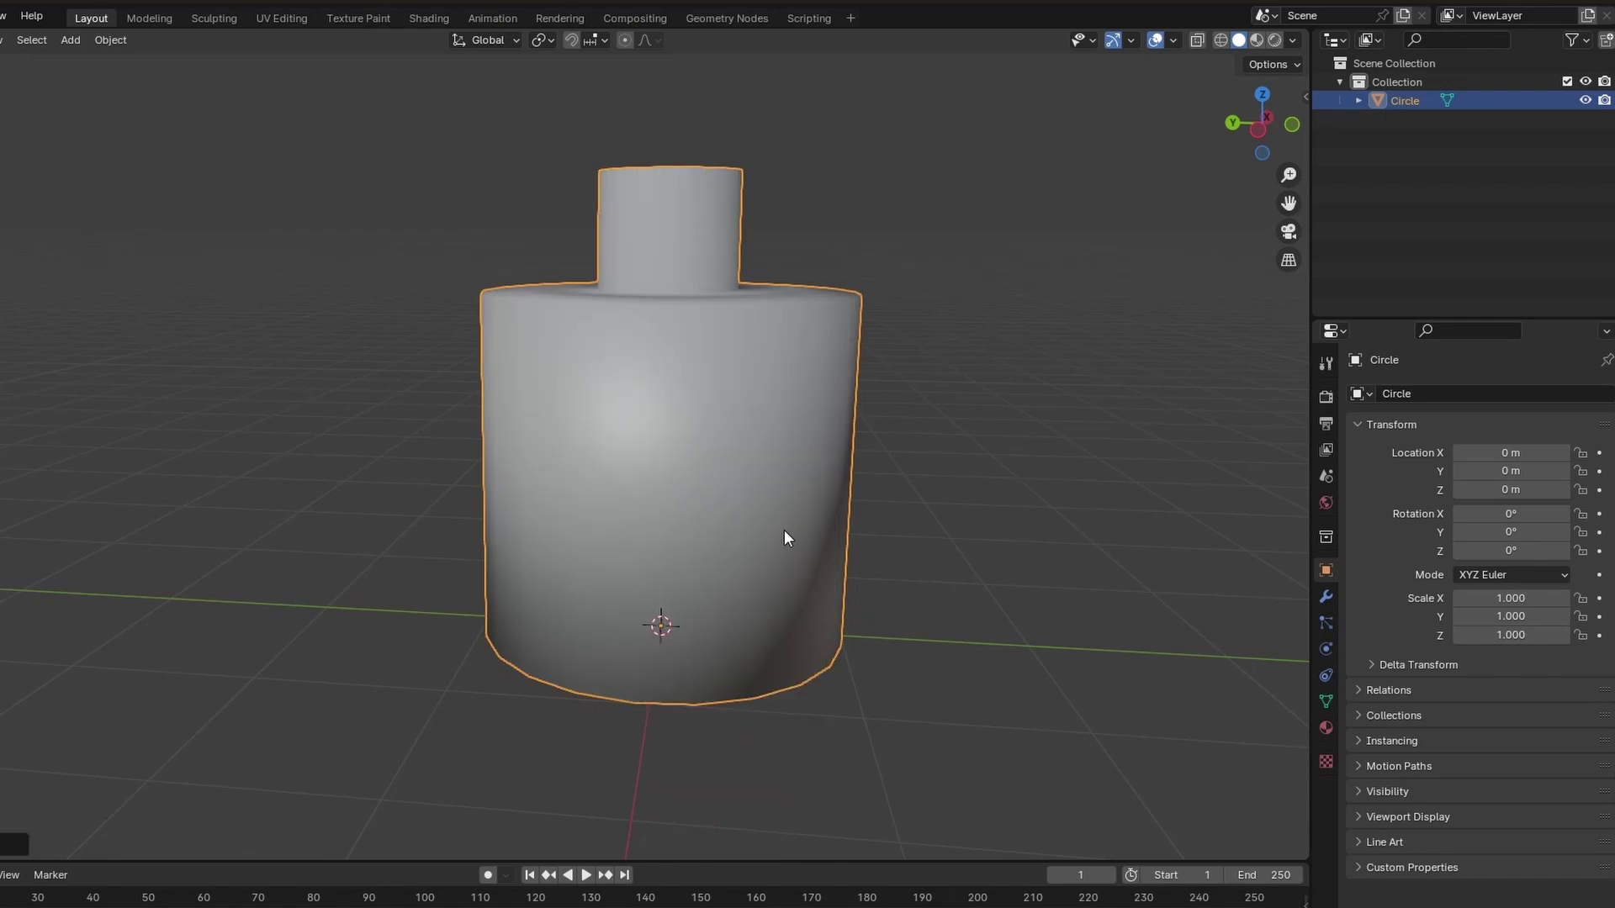
{"action": "key", "text": "ctrl+2"}
{"action": "middle_click_drag", "start_coordinate": [809, 477], "coordinate": [890, 493]}
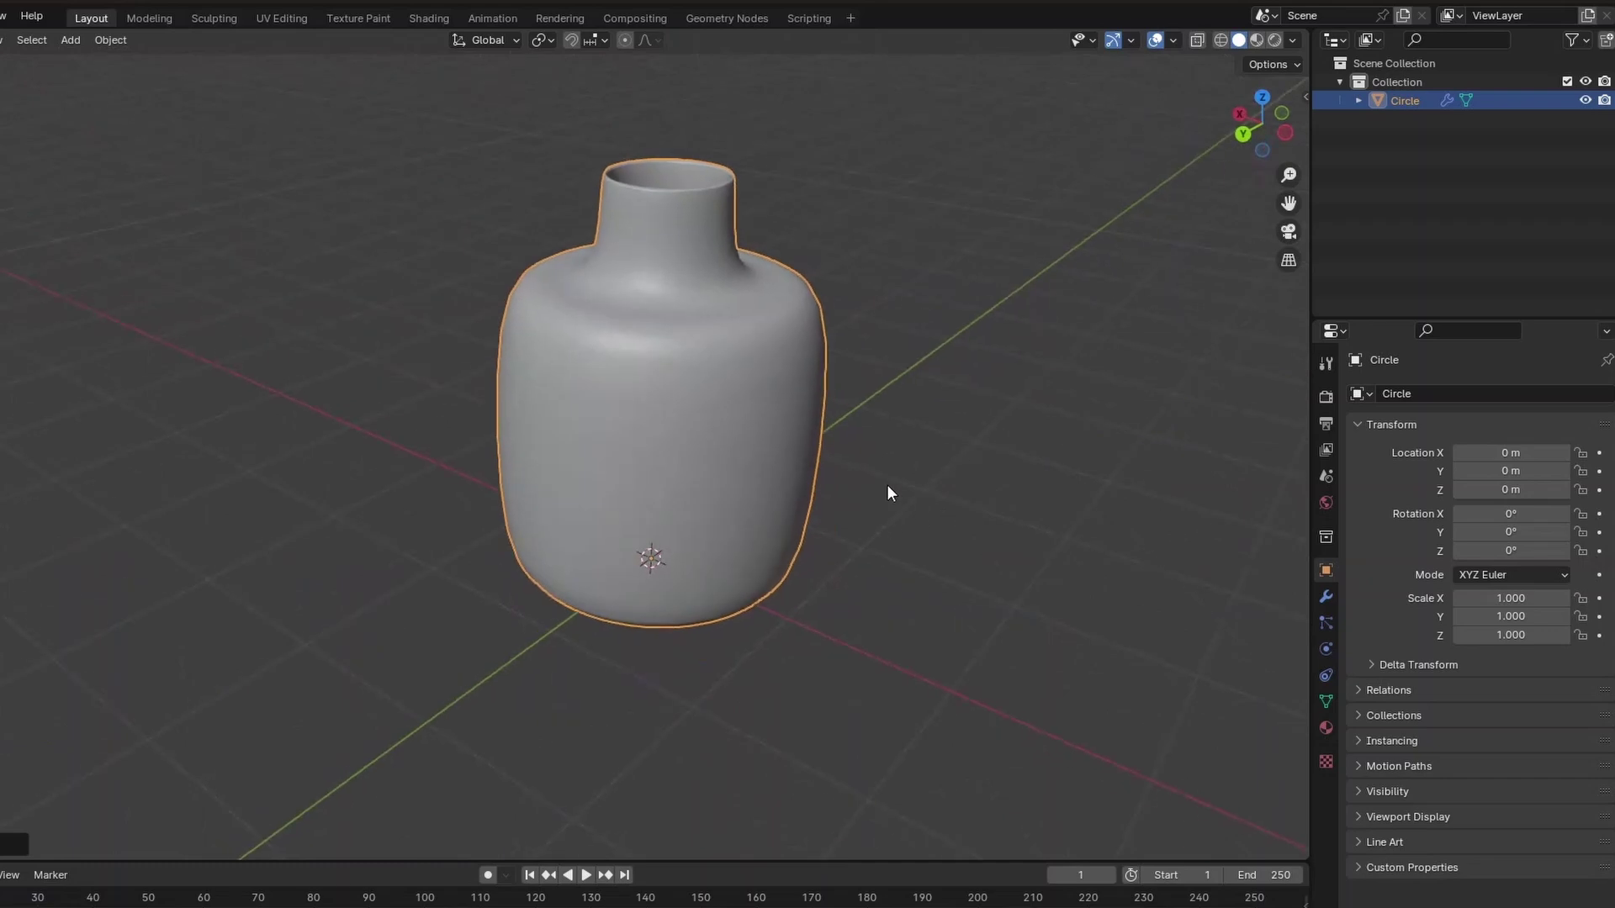
Add a Bevel modifier above the Subdivision modifier with 2 segments and an amount of 0.071 m.
{"action": "scroll", "coordinate": [886, 485], "scroll_direction": "up", "scroll_amount": 5}
{"action": "left_click", "coordinate": [1325, 596]}
{"action": "left_click", "coordinate": [1427, 393]}
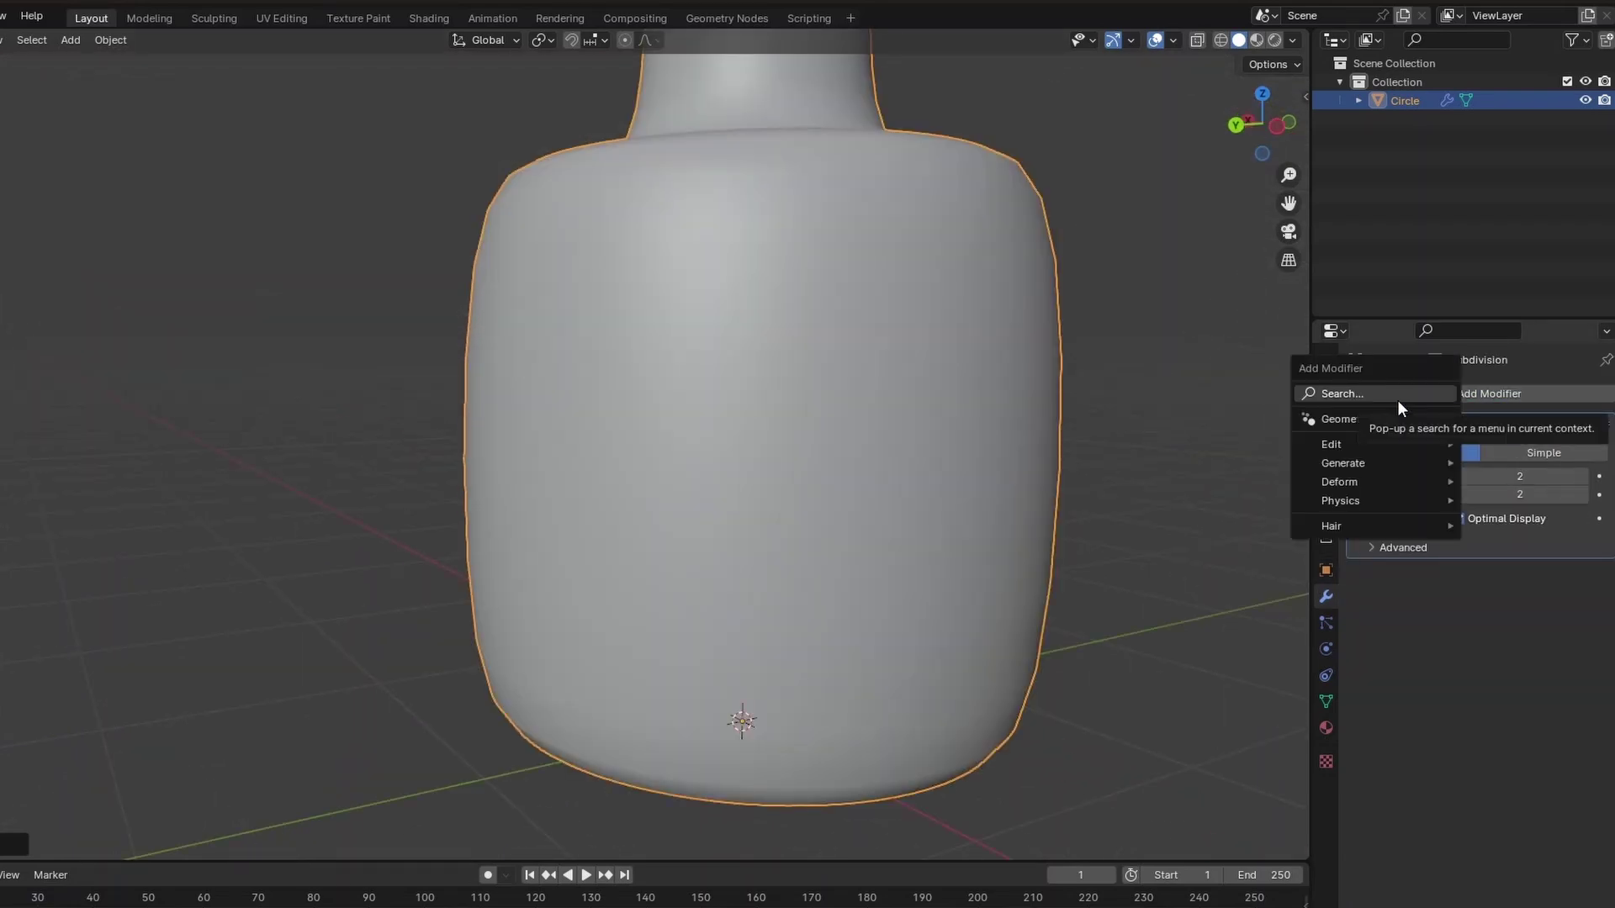
{"action": "type", "text": "ba"}
{"action": "left_click", "coordinate": [1265, 474]}
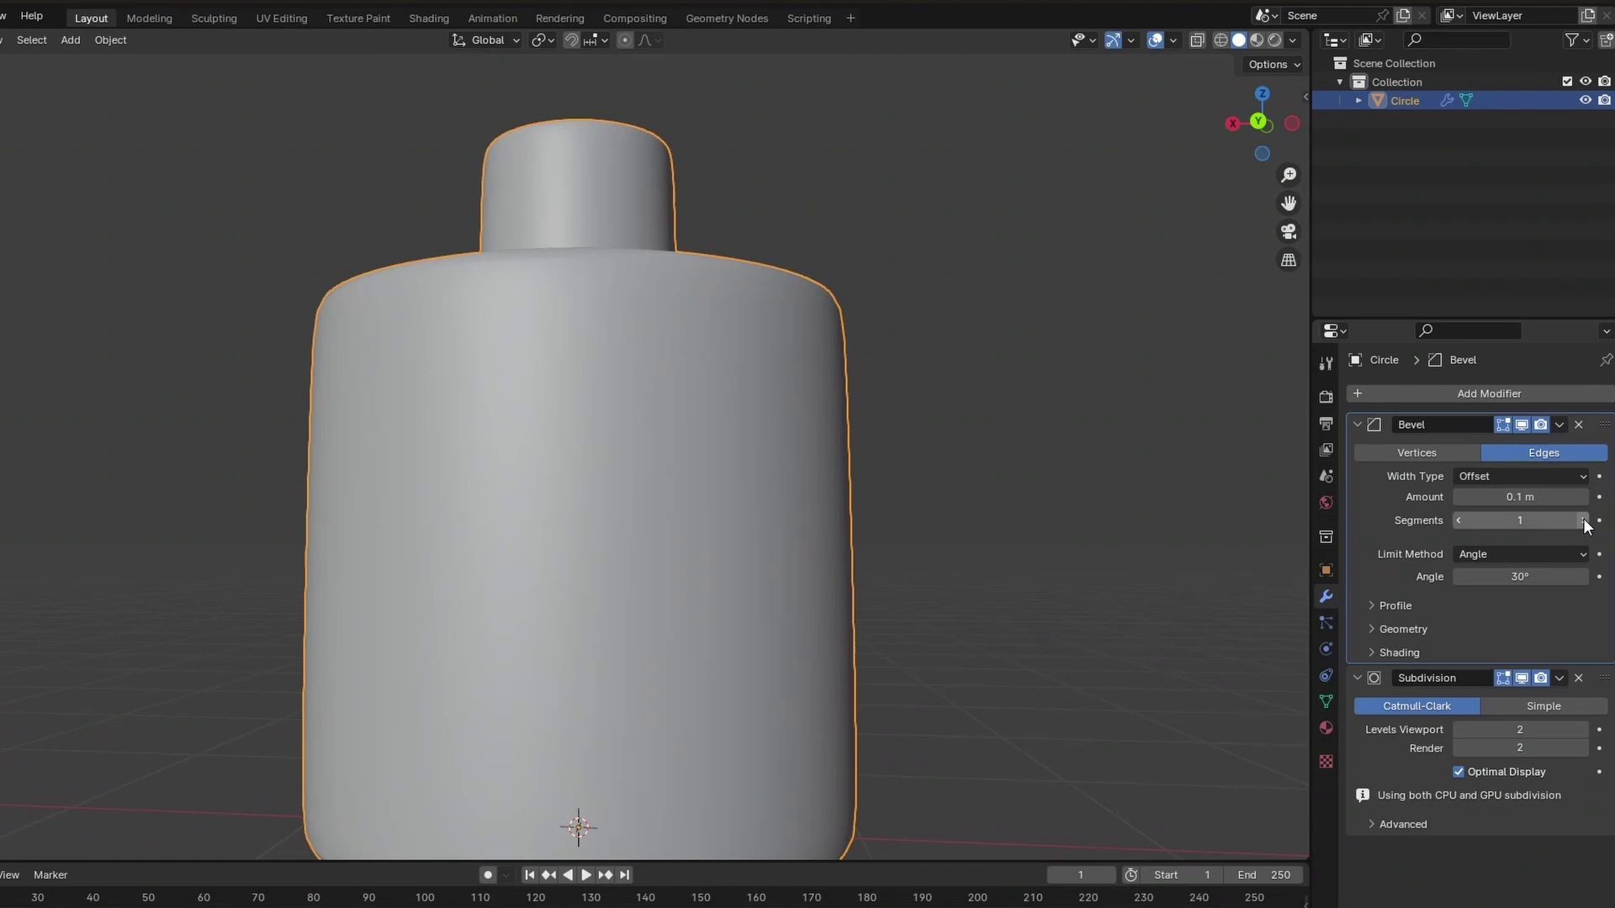
{"action": "left_click", "coordinate": [1582, 521]}
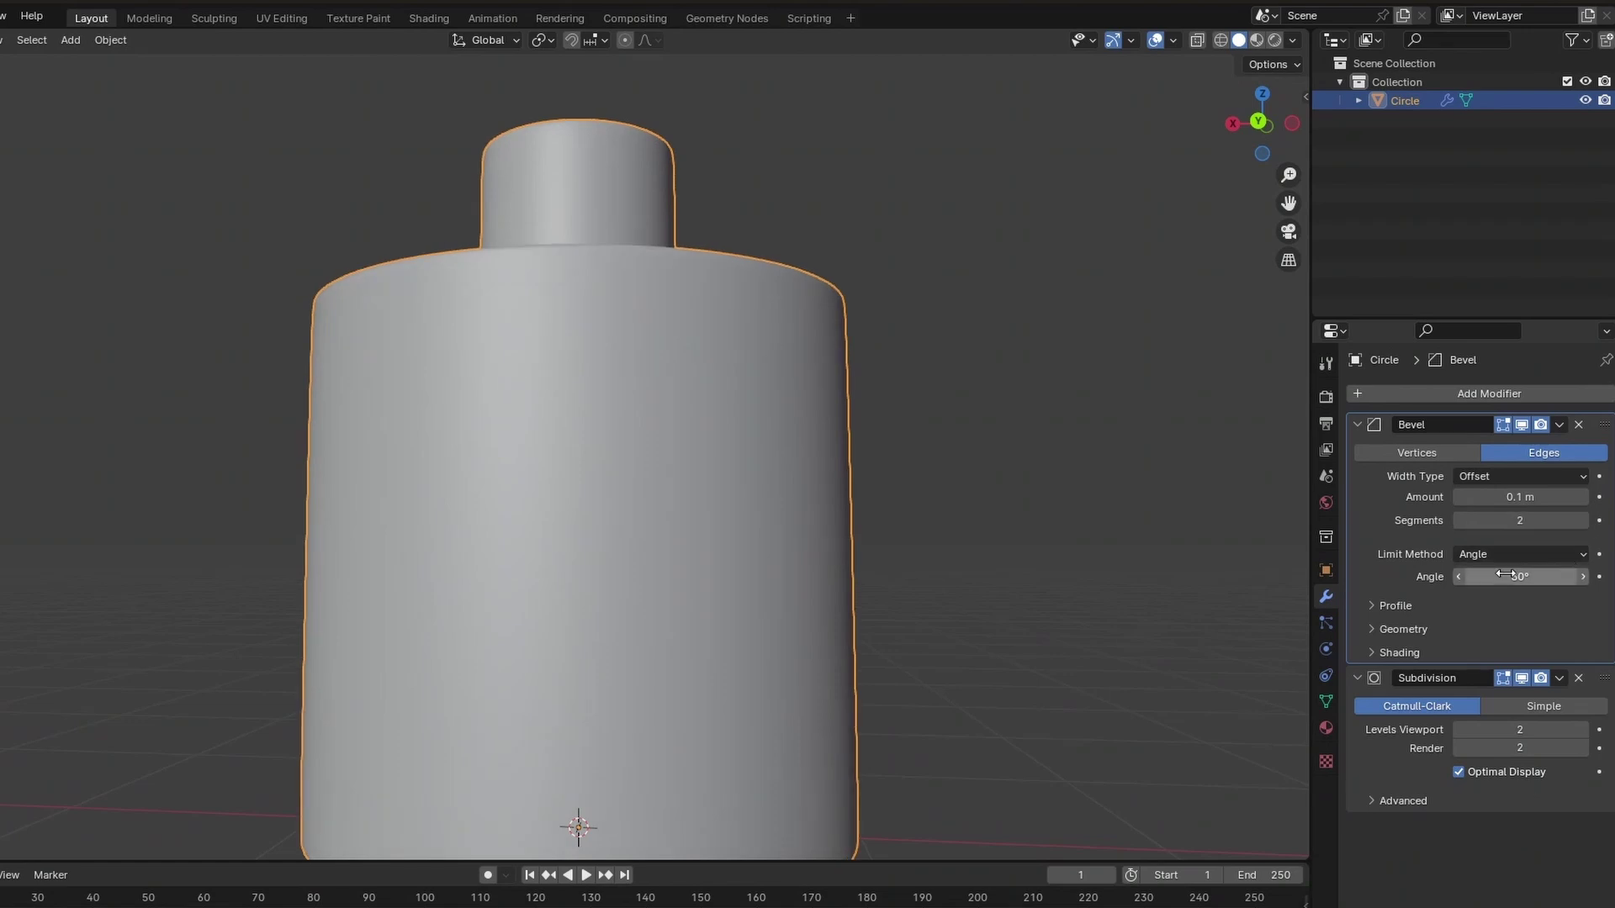
{"action": "mouse_move", "coordinate": [706, 427]}
{"action": "middle_mouse_down"}
{"action": "mouse_move", "coordinate": [724, 476]}
{"action": "mouse_move", "coordinate": [724, 425]}
{"action": "middle_mouse_up"}
{"action": "left_click_drag", "start_coordinate": [1520, 497], "coordinate": [1485, 497]}
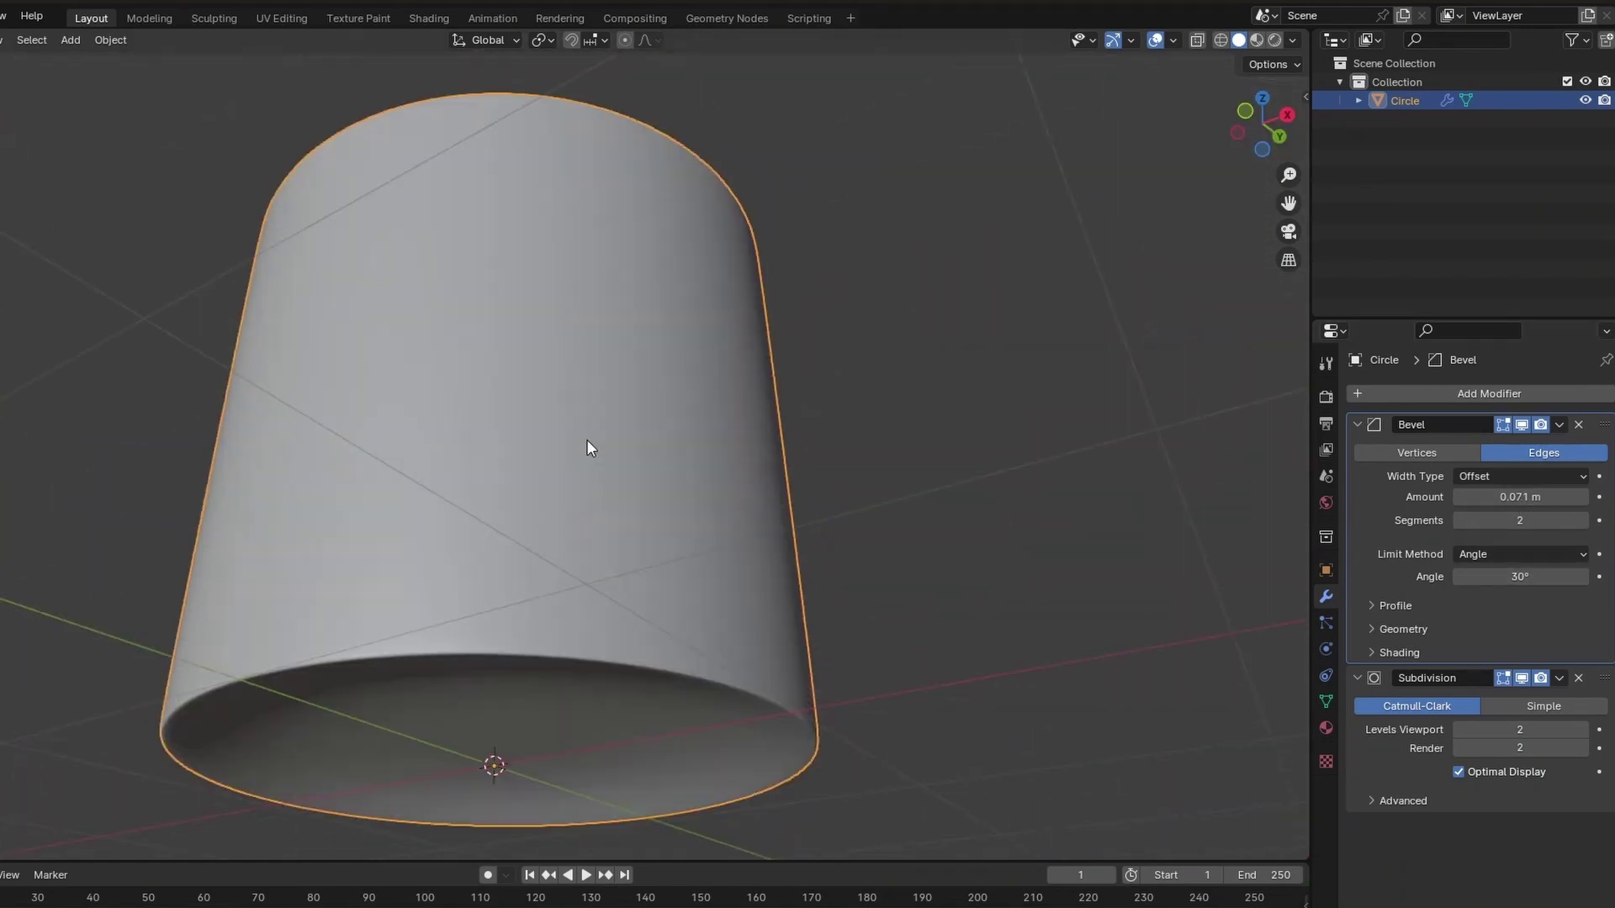
Move the ring of vertices on the bottle's underside down along Z to reshape the base.
{"action": "middle_click_drag", "start_coordinate": [587, 439], "coordinate": [620, 412]}
{"action": "key", "text": "ctrl+KP_7"}
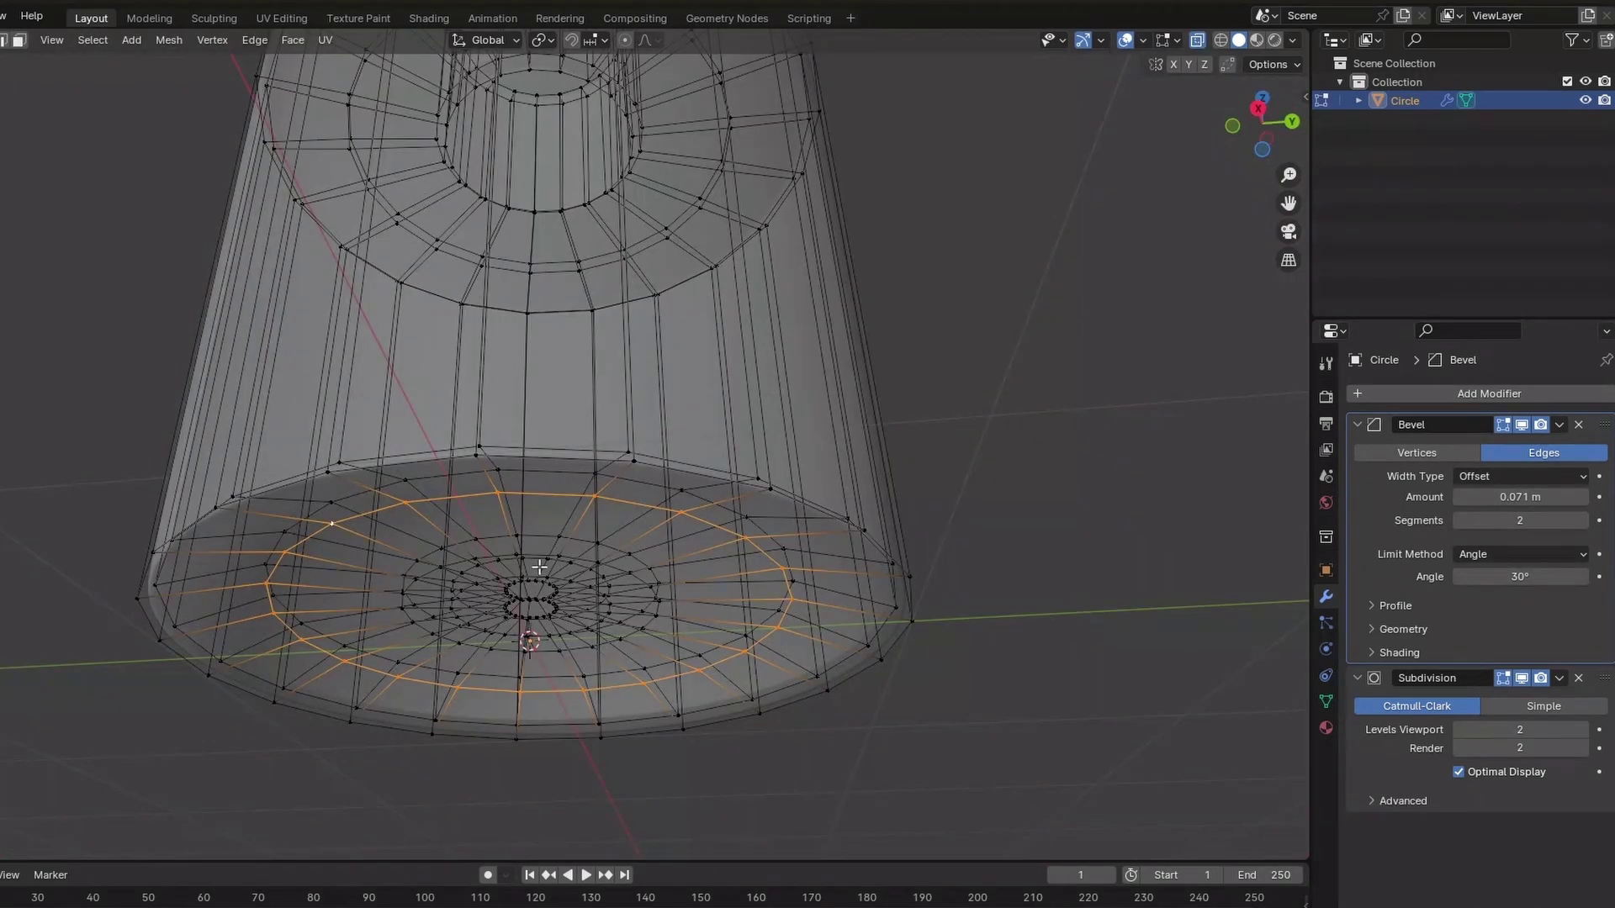
{"action": "key", "text": "g"}
{"action": "key", "text": "z"}
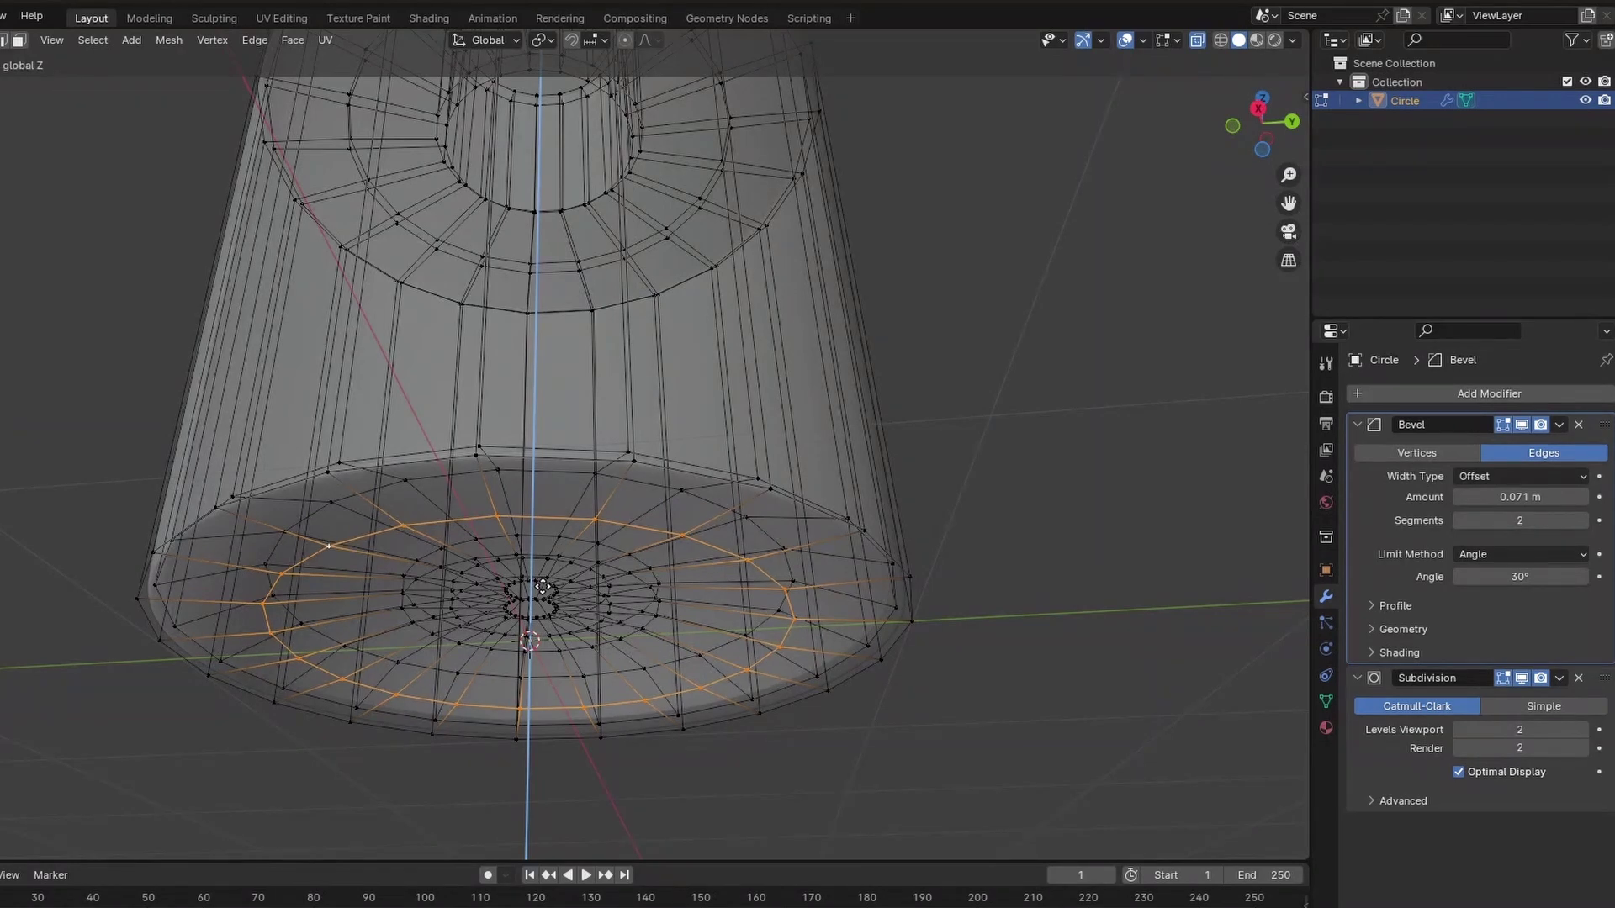
{"action": "left_click", "coordinate": [543, 588]}
Scale the closely spaced edge loops around the recess on the bottle's underside.
{"action": "key", "text": "alt+z"}
{"action": "middle_click_drag", "start_coordinate": [546, 589], "coordinate": [814, 576]}
{"action": "key", "text": "s"}
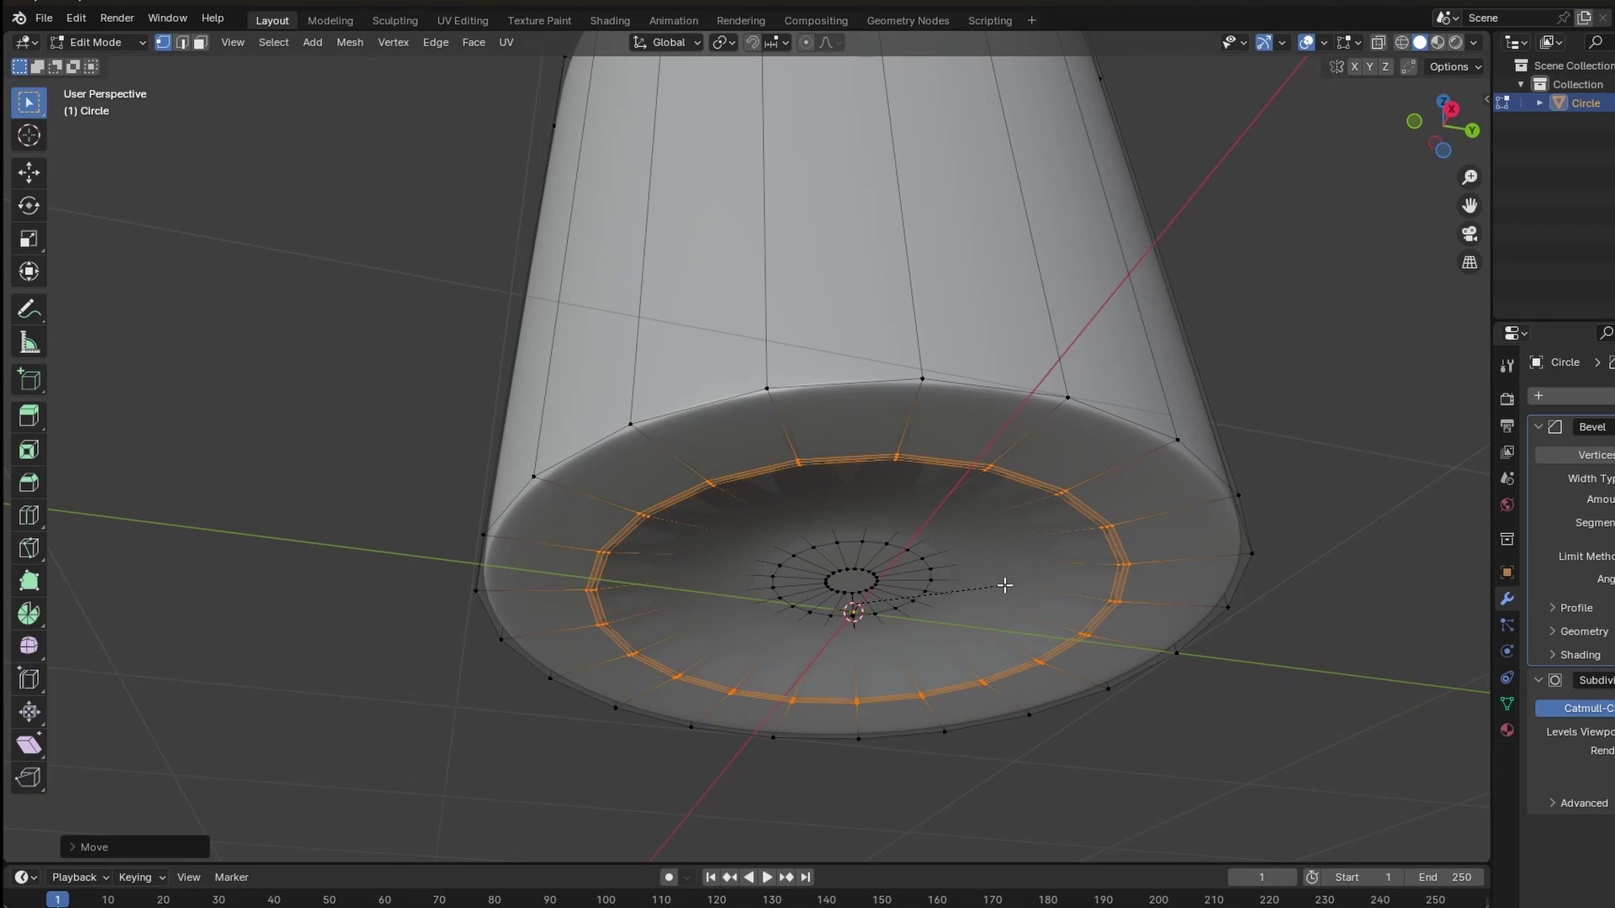
{"action": "left_click", "coordinate": [1005, 587]}
{"action": "key", "text": "Tab"}
{"action": "middle_click_drag", "start_coordinate": [976, 604], "coordinate": [1006, 534]}
Add six evenly spaced horizontal edge loops around the bottle's cylindrical body with Loop Cut.
{"action": "key", "text": "Tab"}
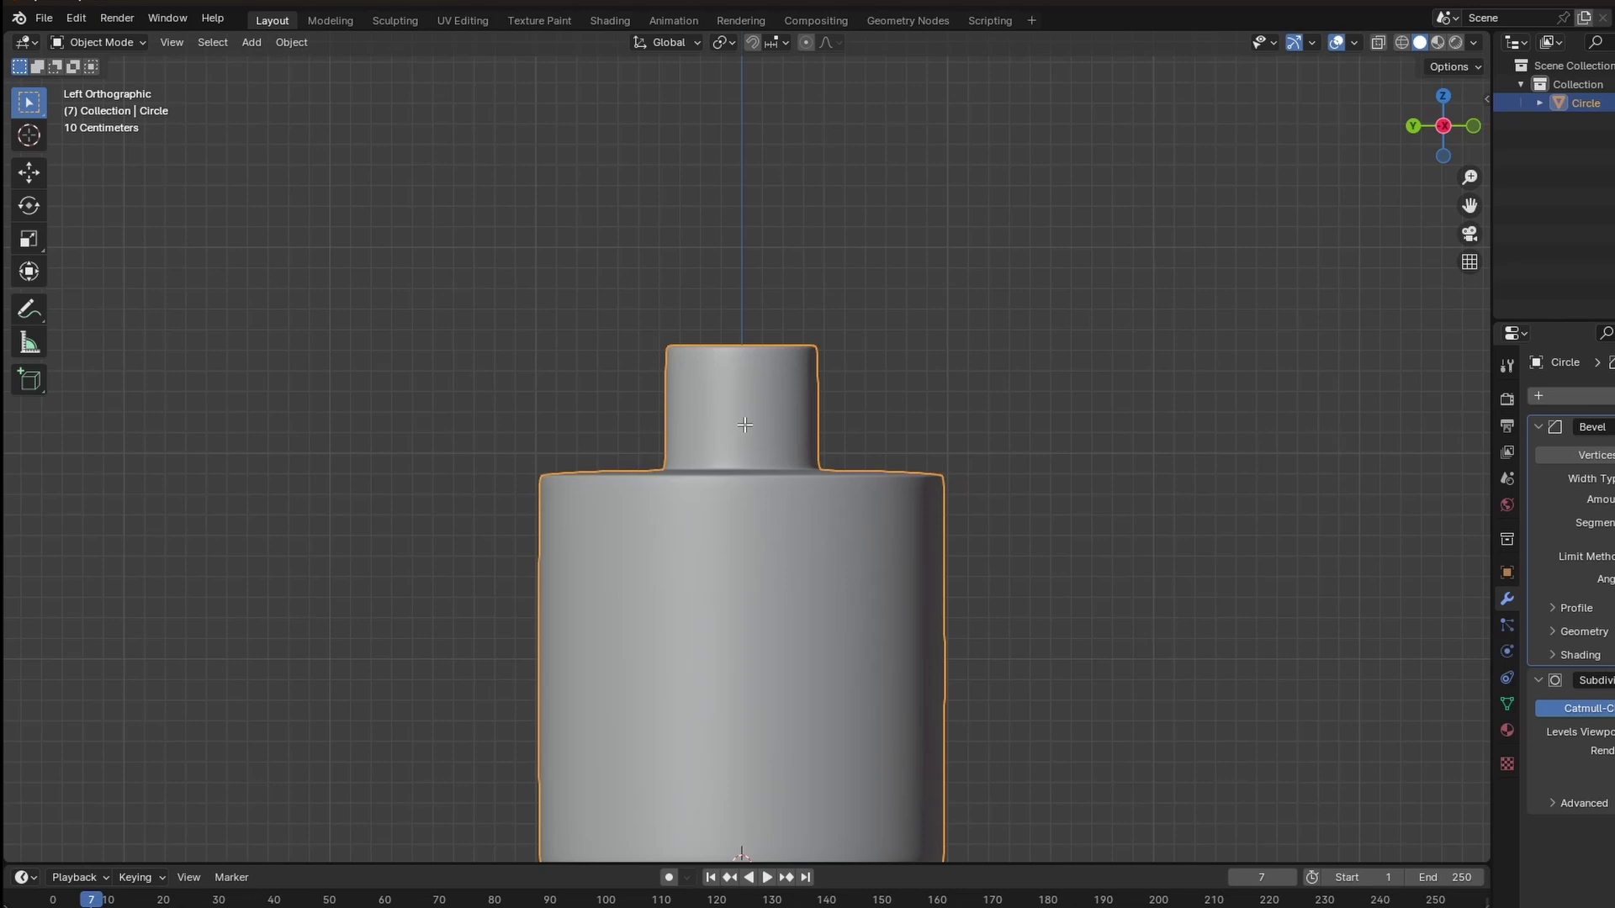
{"action": "key", "text": "Tab"}
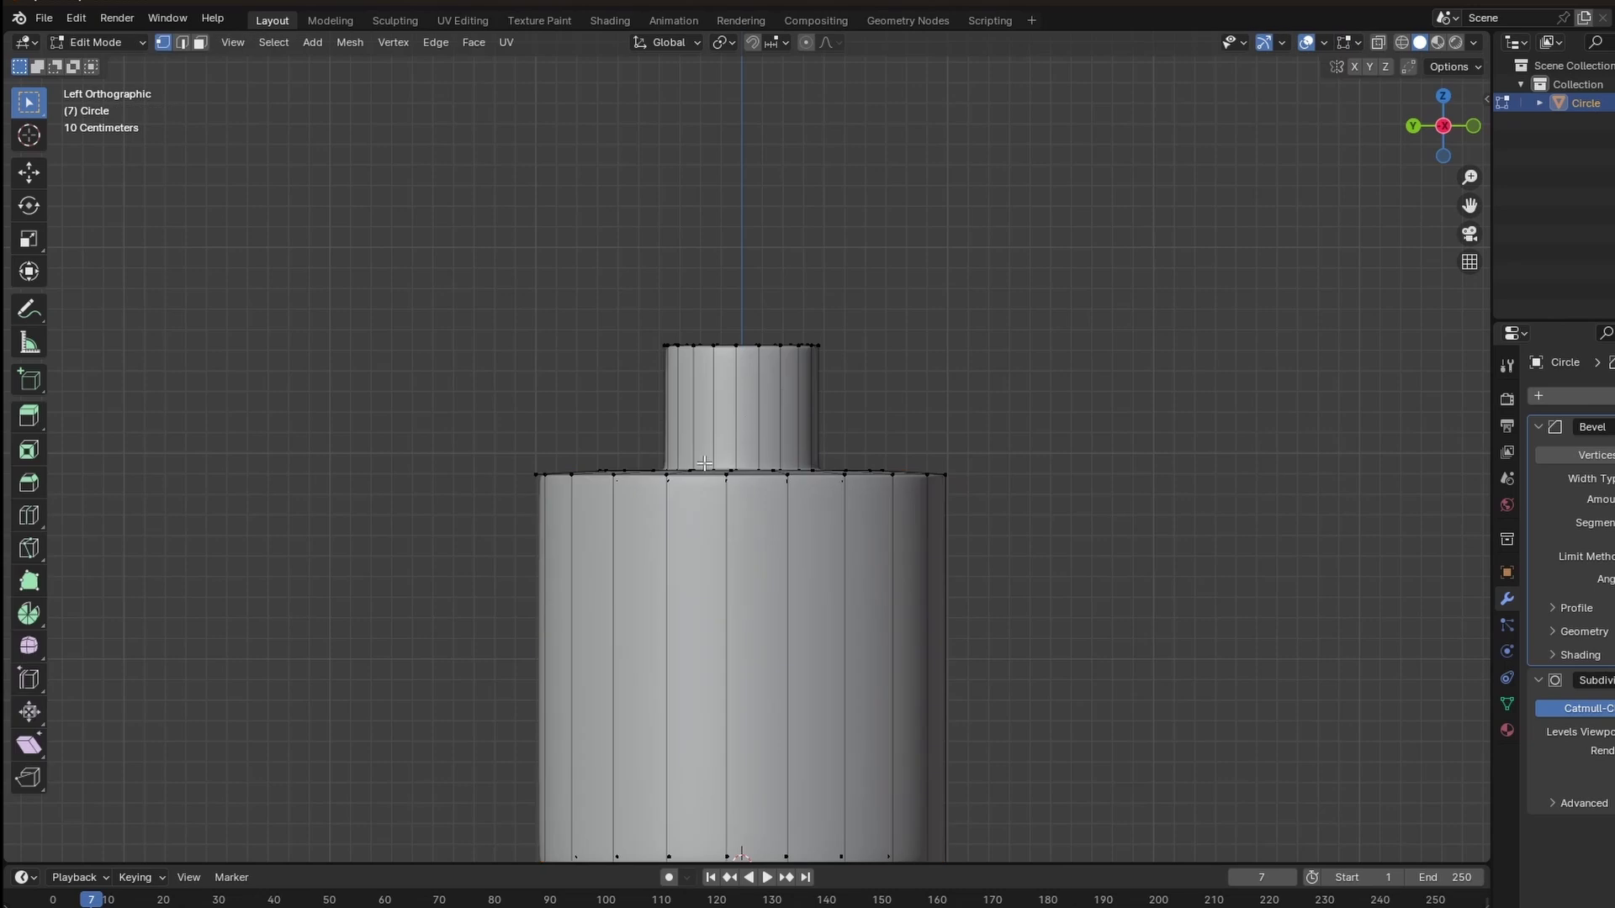
{"action": "scroll", "coordinate": [715, 444], "scroll_direction": "up", "scroll_amount": 2}
{"action": "middle_click_drag", "start_coordinate": [716, 445], "coordinate": [748, 455]}
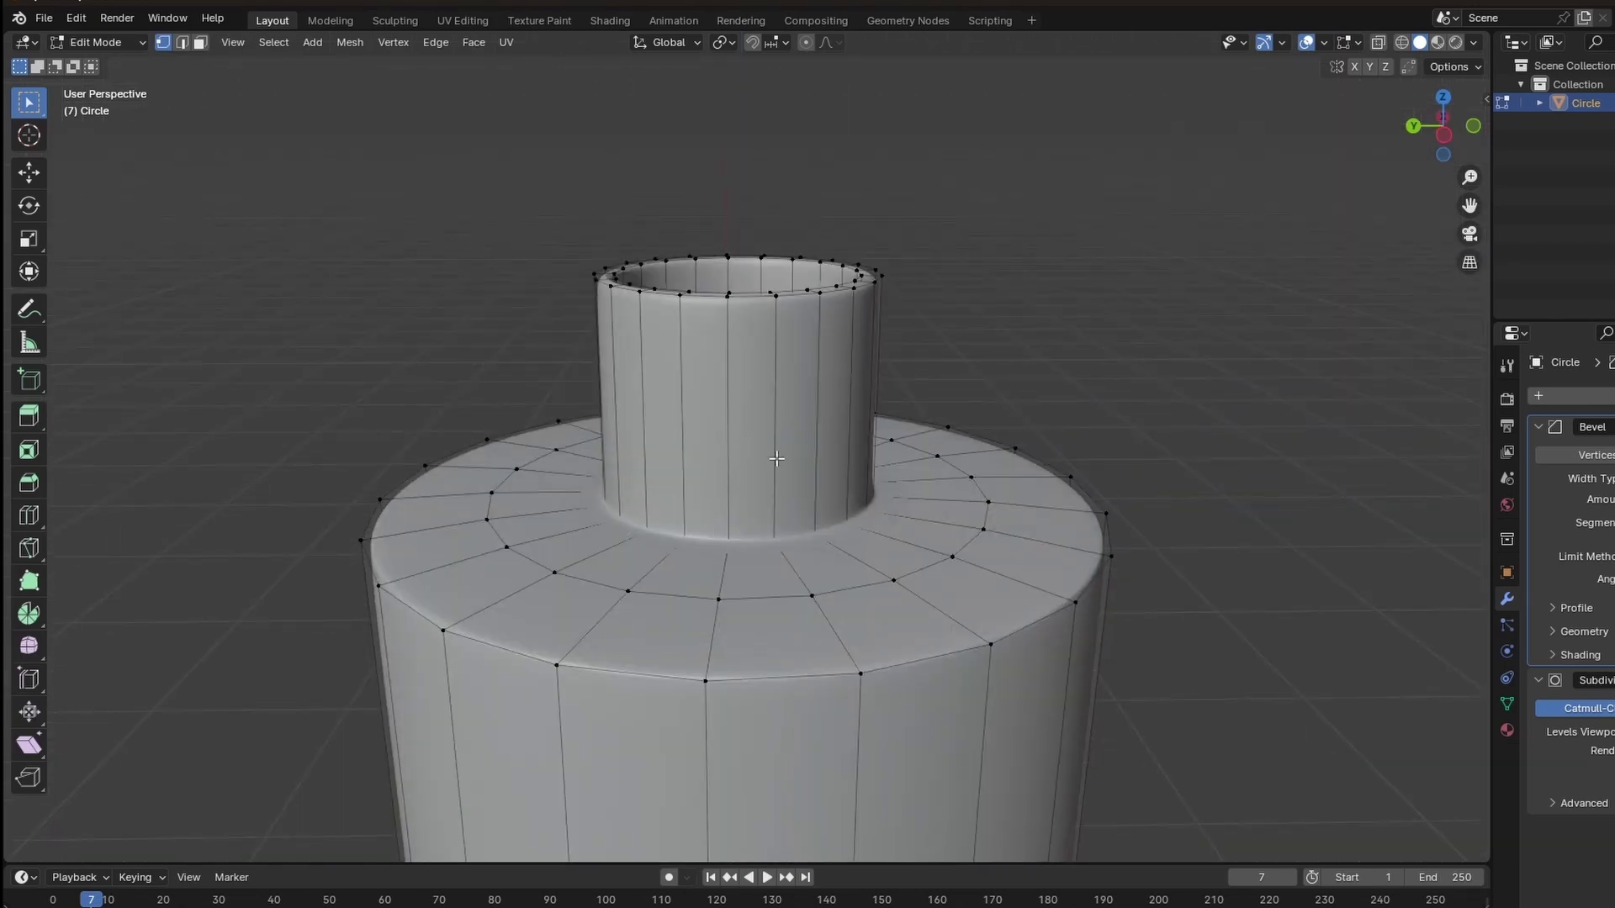
{"action": "scroll", "coordinate": [776, 458], "scroll_direction": "down", "scroll_amount": 3}
{"action": "key", "text": "ctrl+KP_3"}
{"action": "middle_click_drag", "start_coordinate": [779, 648], "coordinate": [881, 477], "text": "shift"}
{"action": "key", "text": "ctrl+r"}
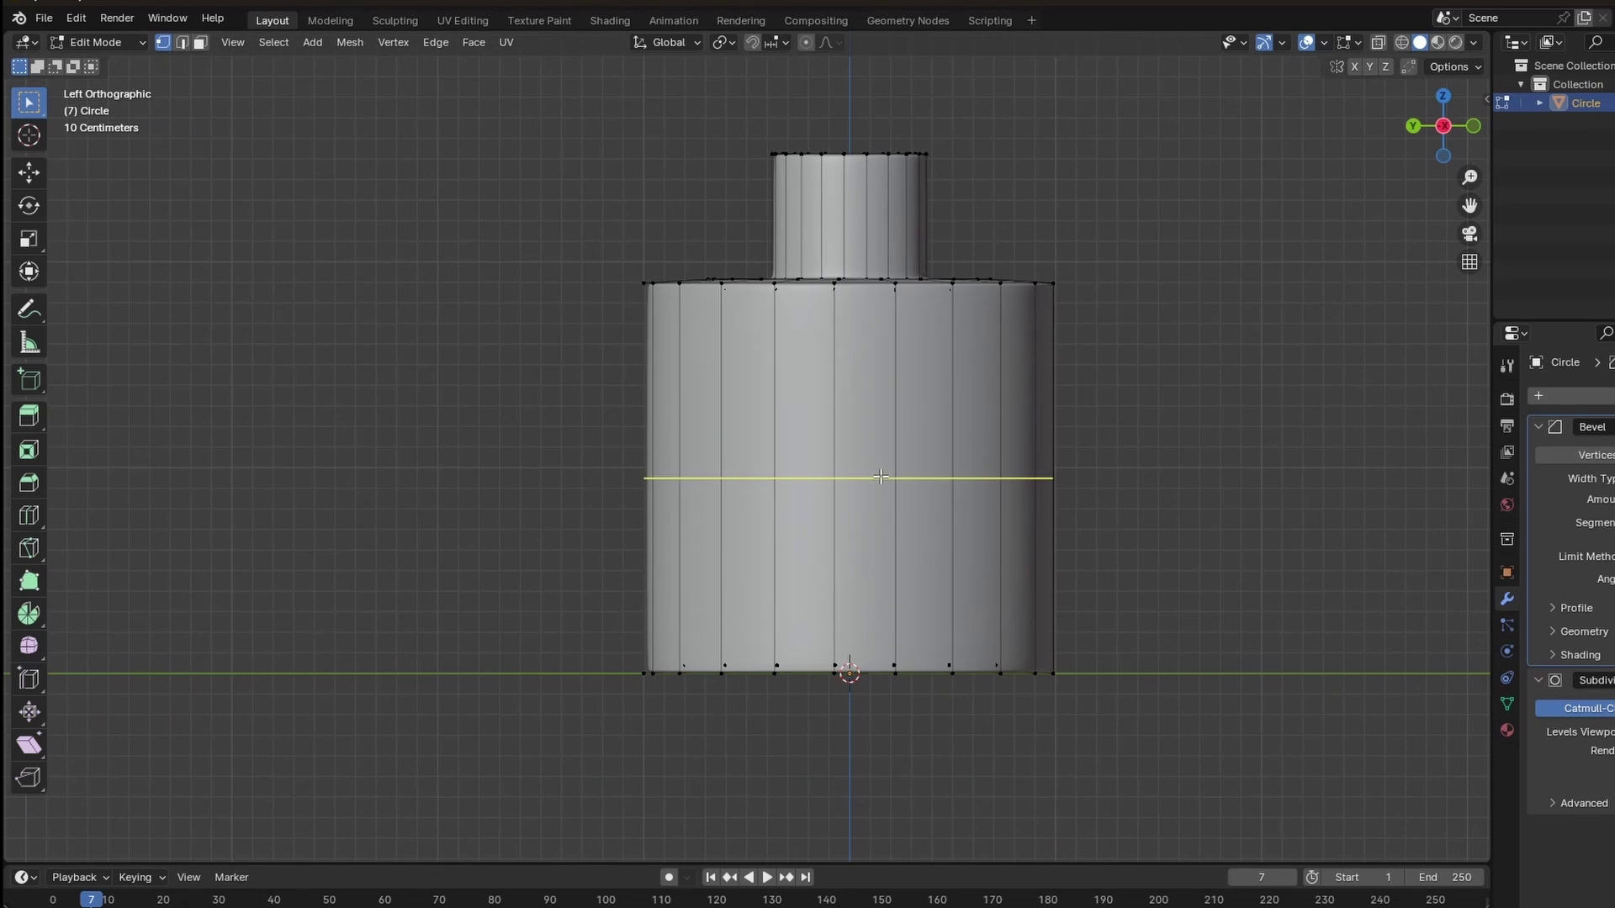
{"action": "scroll", "coordinate": [881, 477], "scroll_direction": "up", "scroll_amount": 5}
{"action": "left_click", "coordinate": [881, 477]}
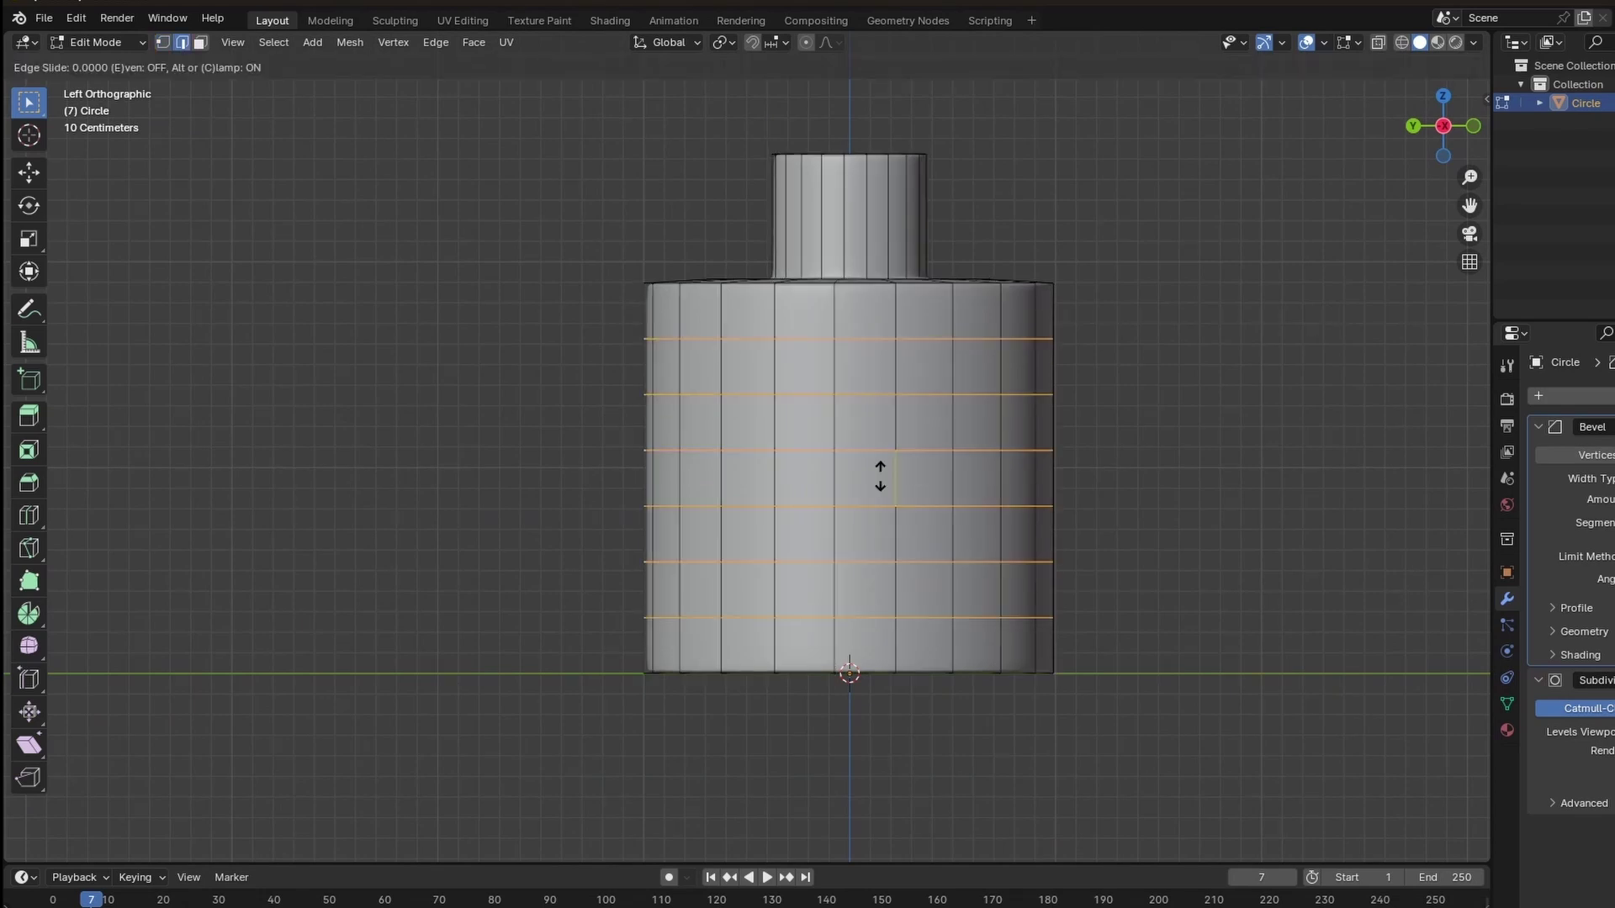
{"action": "right_click", "coordinate": [880, 477]}
{"action": "middle_click_drag", "start_coordinate": [783, 504], "coordinate": [836, 604]}
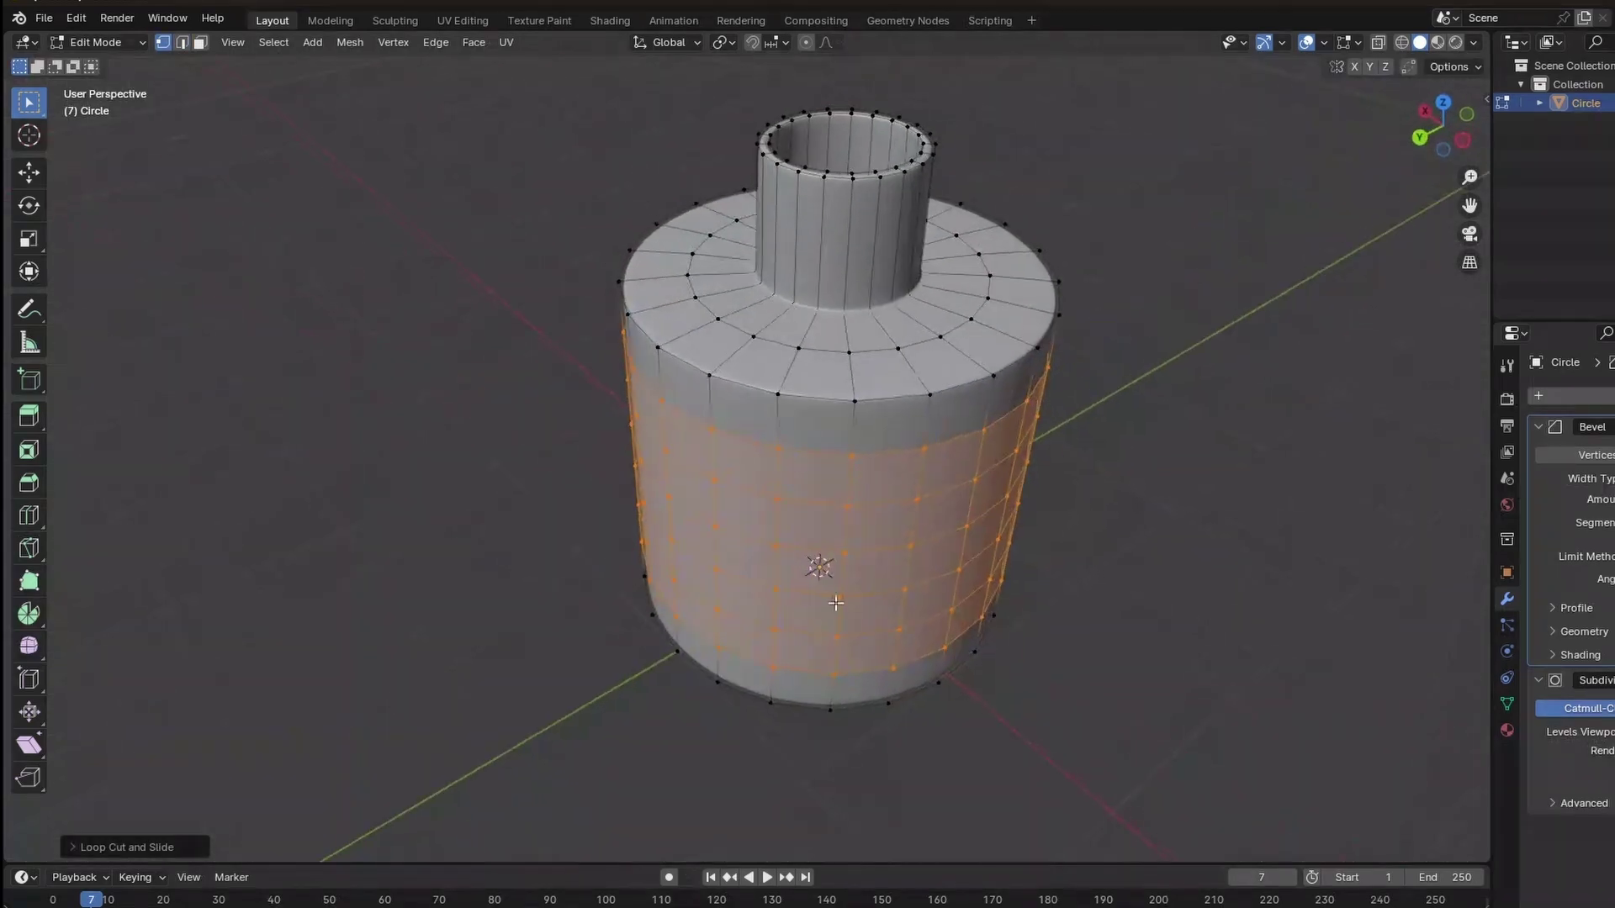
{"action": "key", "text": "ctrl+r"}
Add a mesh cube at the 3D cursor in the bottle's neck.
{"action": "key", "text": "shift+a"}
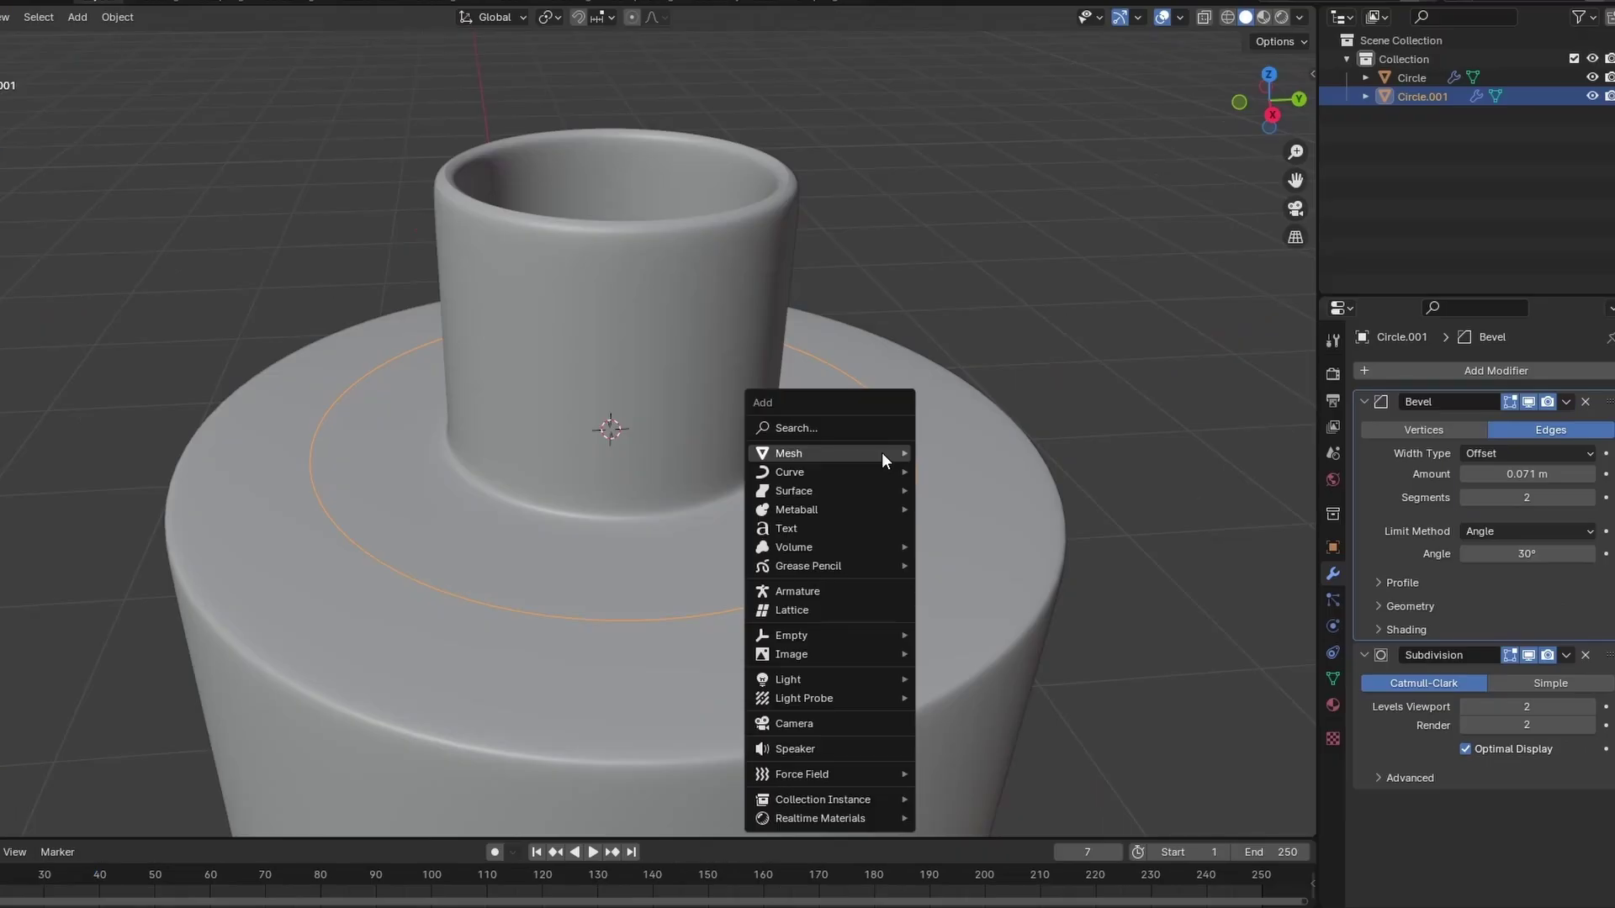
{"action": "mouse_move", "coordinate": [881, 452]}
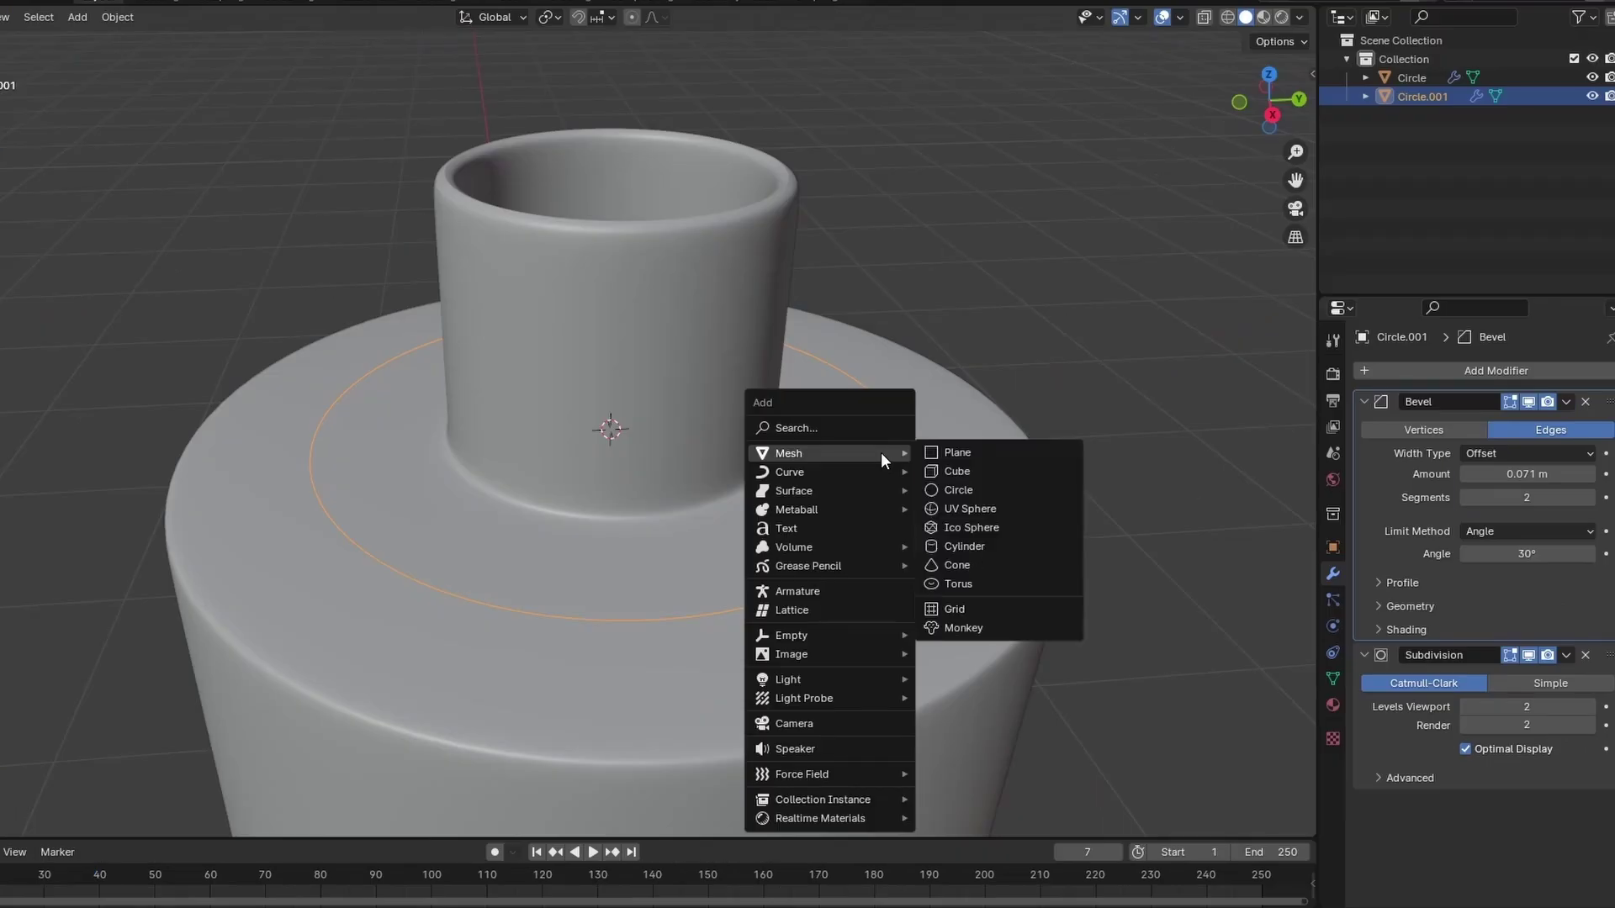
{"action": "left_click", "coordinate": [983, 473]}
{"action": "scroll", "coordinate": [1011, 553], "scroll_direction": "down", "scroll_amount": 5}
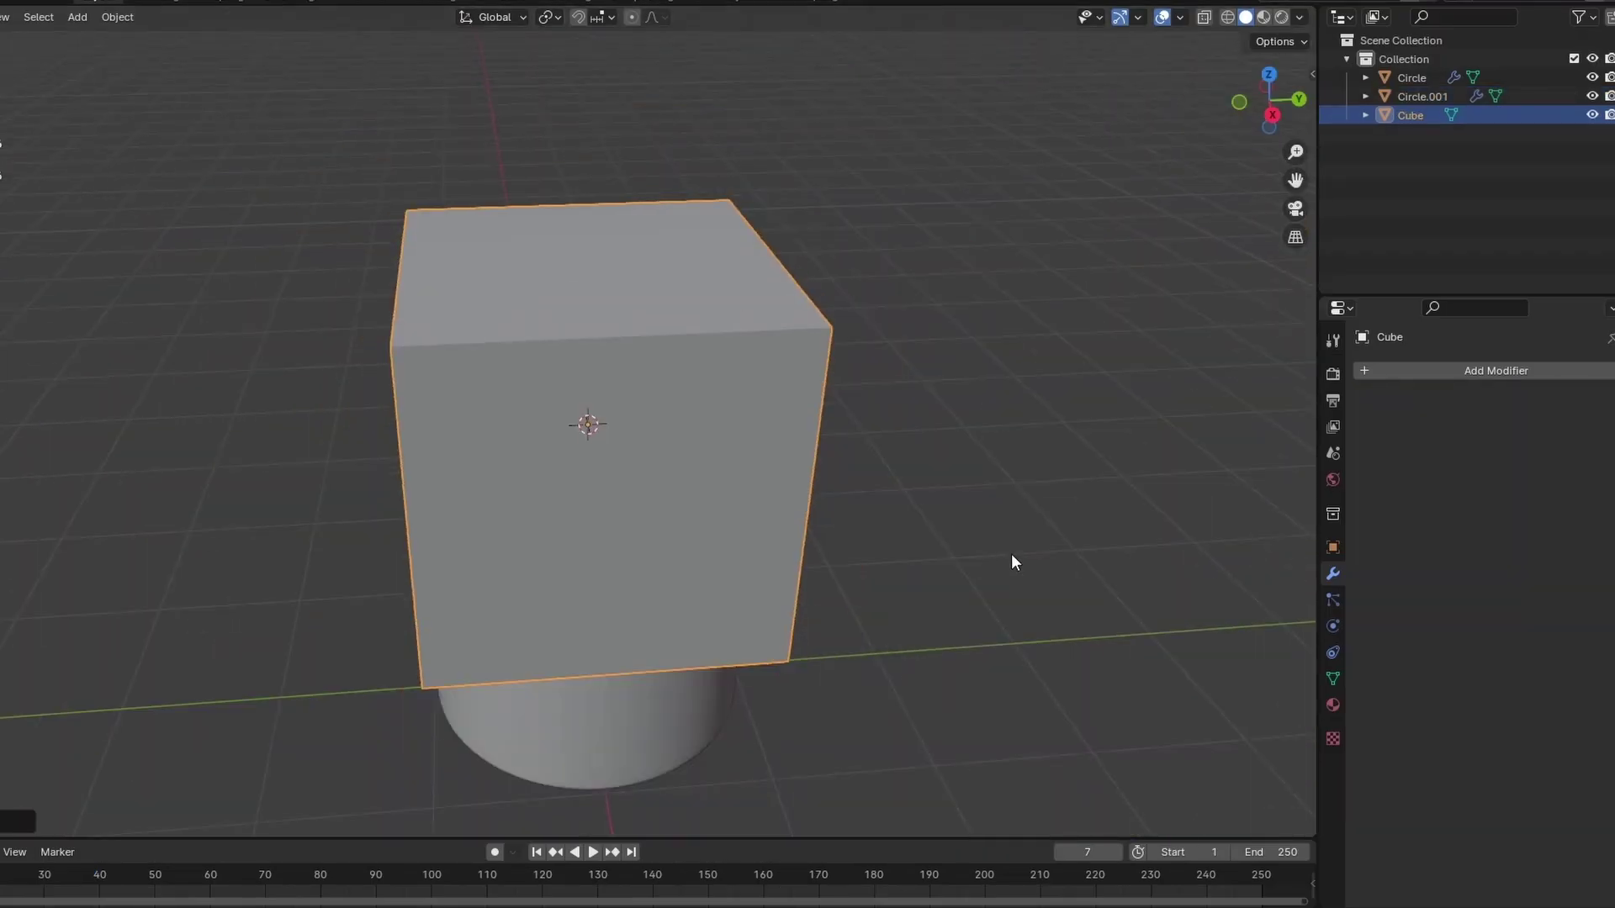
Scale the cube down, raise it along Z over the bottle's neck and enlarge it slightly to cap size.
{"action": "key", "text": "s"}
{"action": "left_click", "coordinate": [757, 415]}
{"action": "key", "text": "g"}
{"action": "key", "text": "z"}
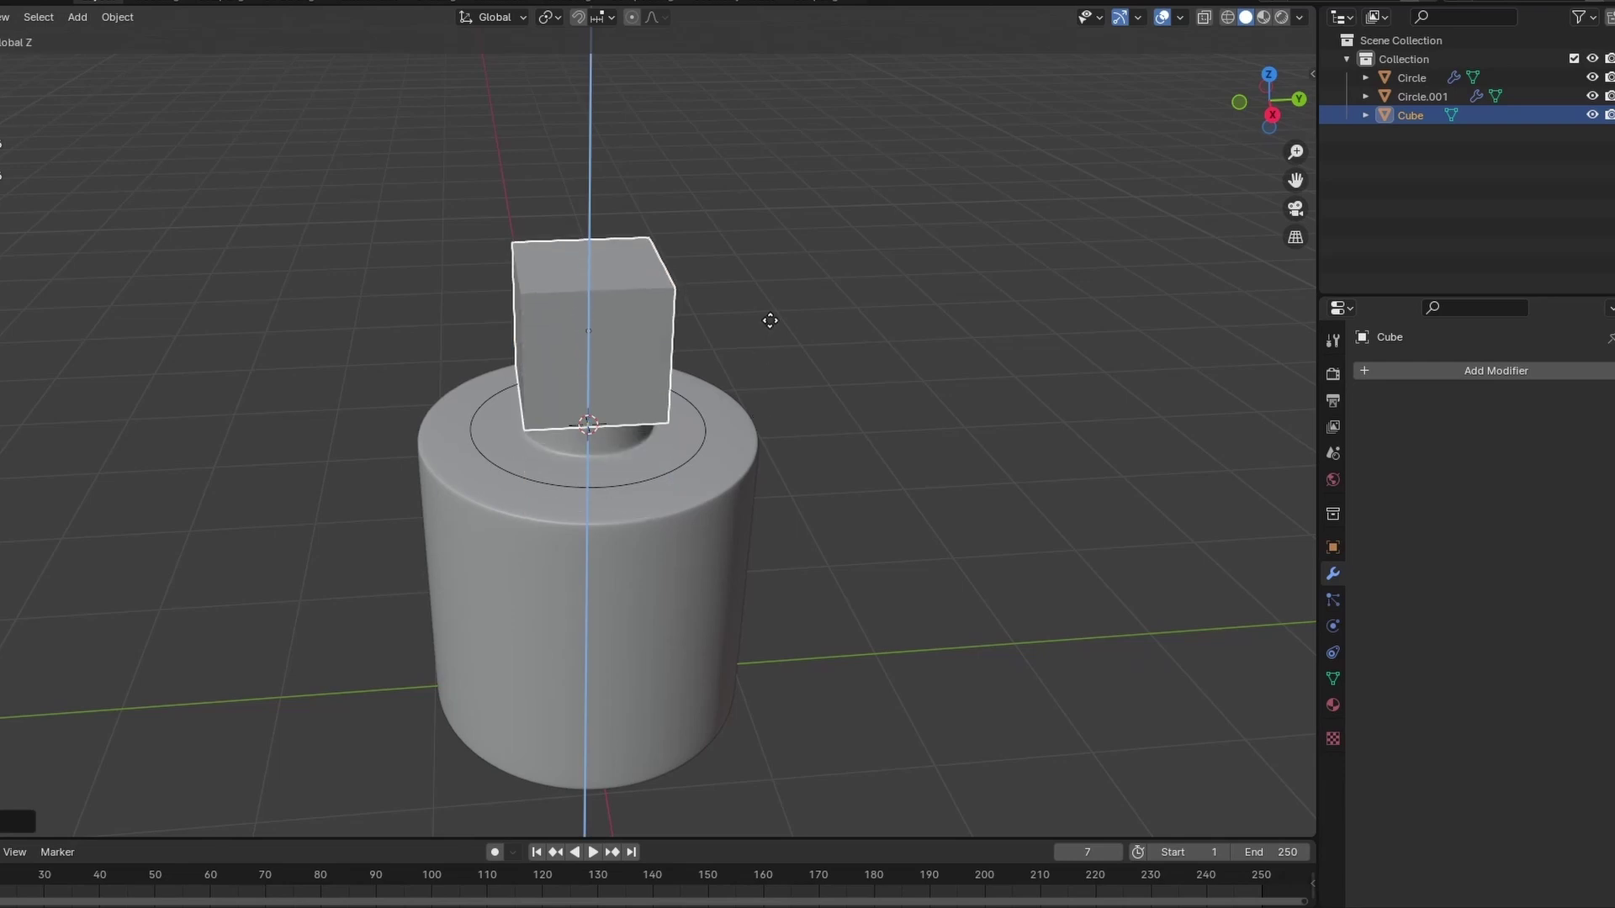
{"action": "left_click", "coordinate": [771, 301]}
{"action": "key", "text": "s"}
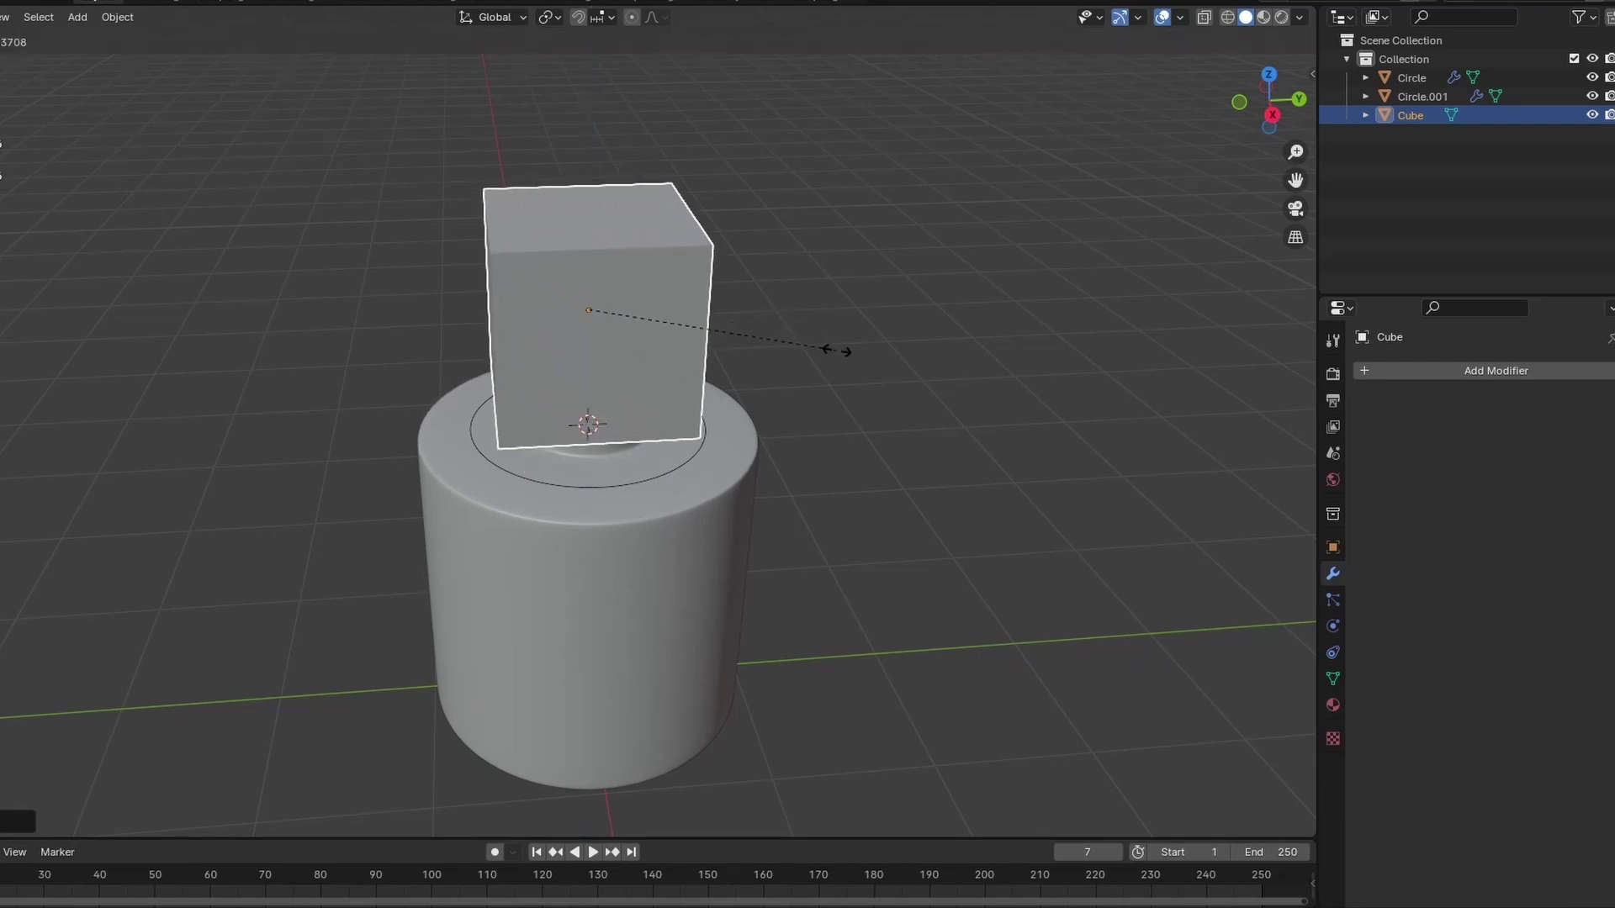
{"action": "left_click", "coordinate": [836, 350]}
Add level 2 subdivision to the cube and round it with a Cast modifier of Sphere shape and factor 1.
{"action": "middle_click_drag", "start_coordinate": [681, 413], "coordinate": [729, 398]}
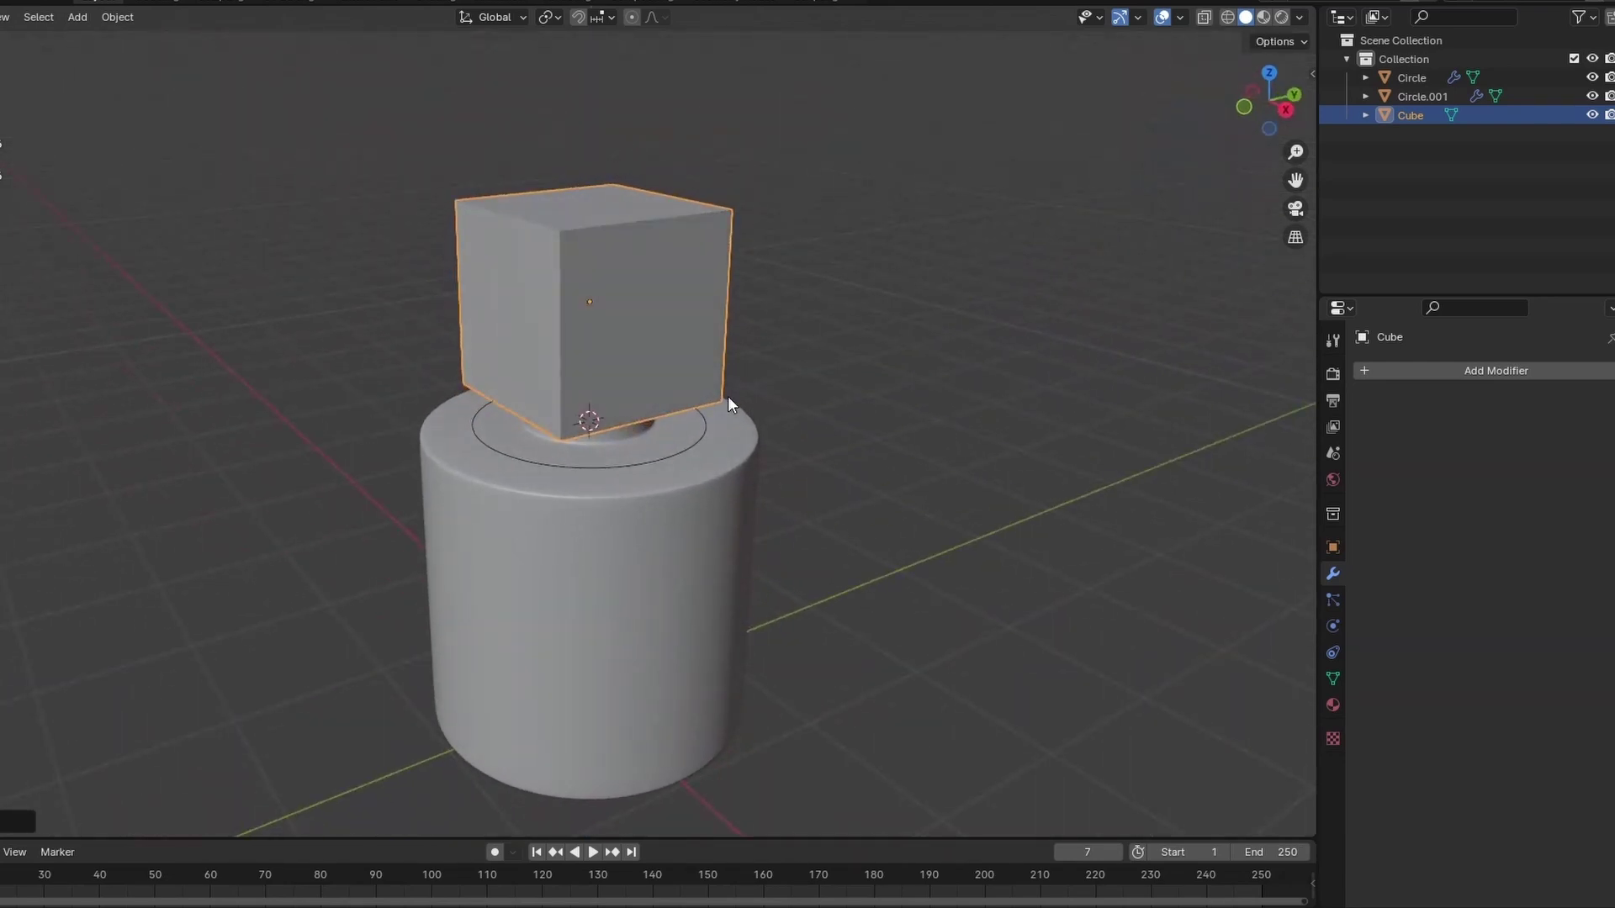
{"action": "key", "text": "ctrl+2"}
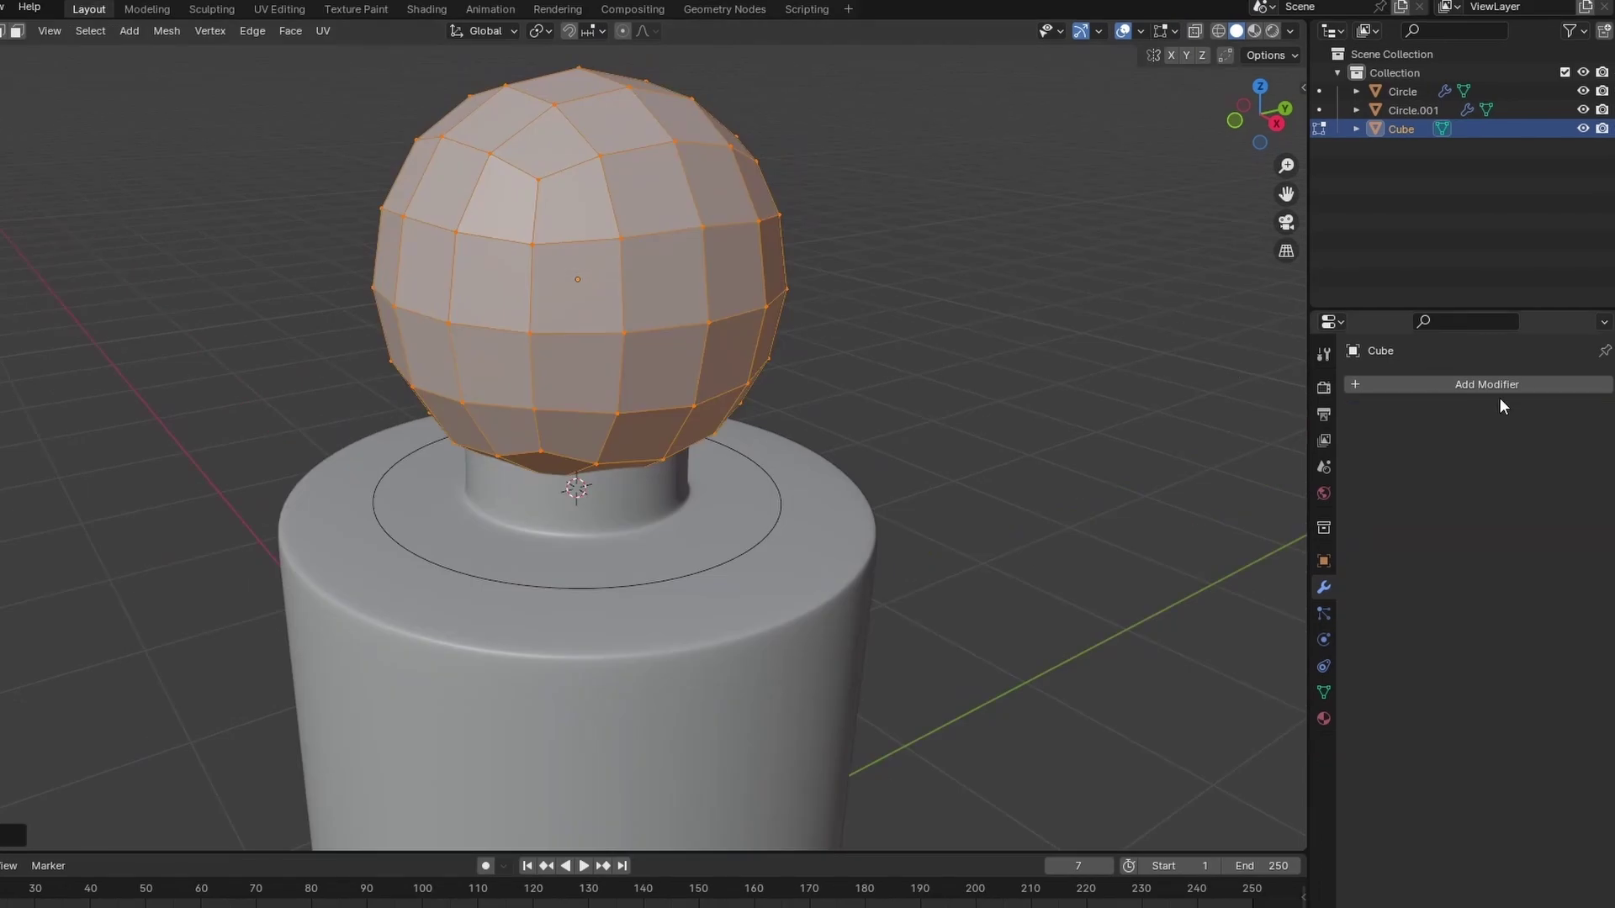
{"action": "left_click", "coordinate": [1502, 394]}
{"action": "left_click", "coordinate": [1447, 391]}
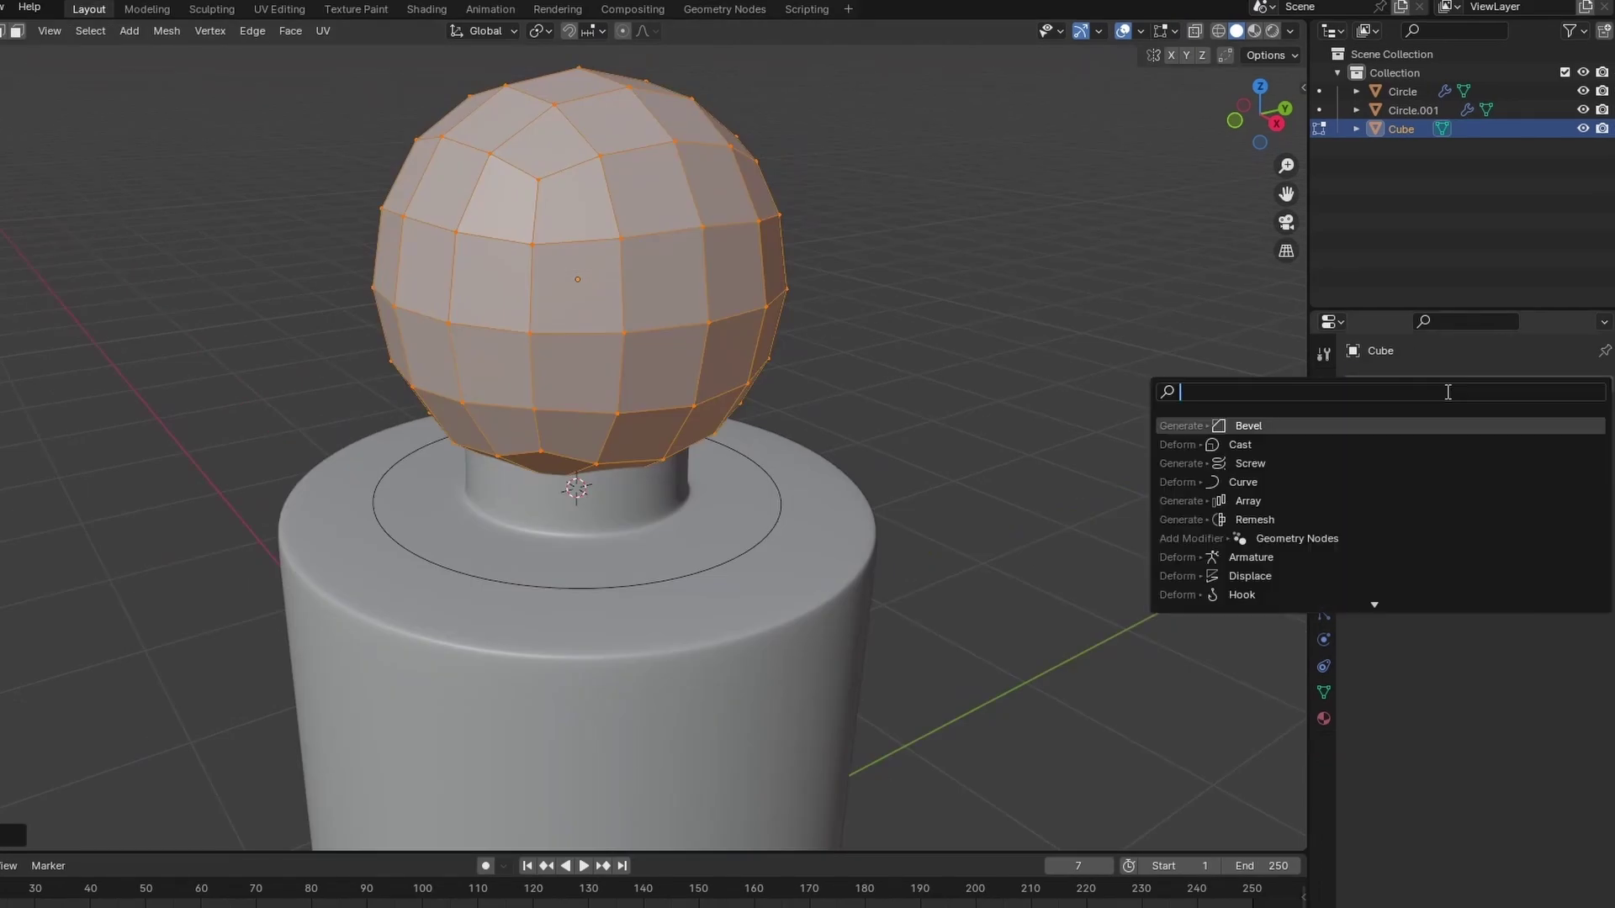
{"action": "left_click", "coordinate": [1317, 447]}
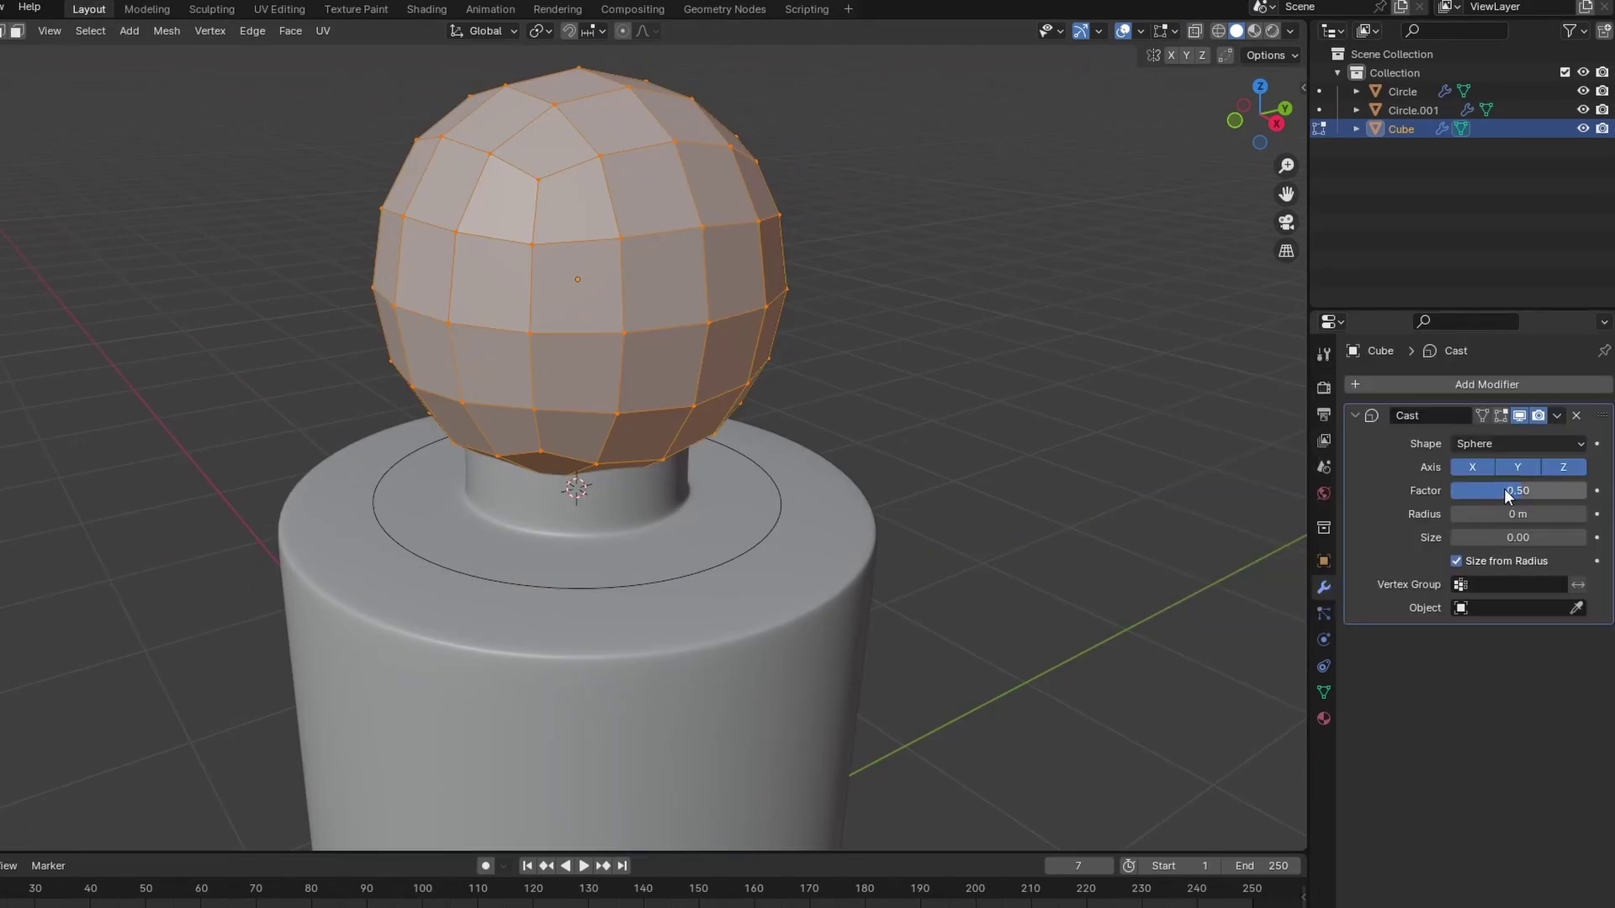
{"action": "left_click", "coordinate": [1516, 490]}
{"action": "type", "text": "1"}
{"action": "key", "text": "Return"}
{"action": "key", "text": "Tab"}
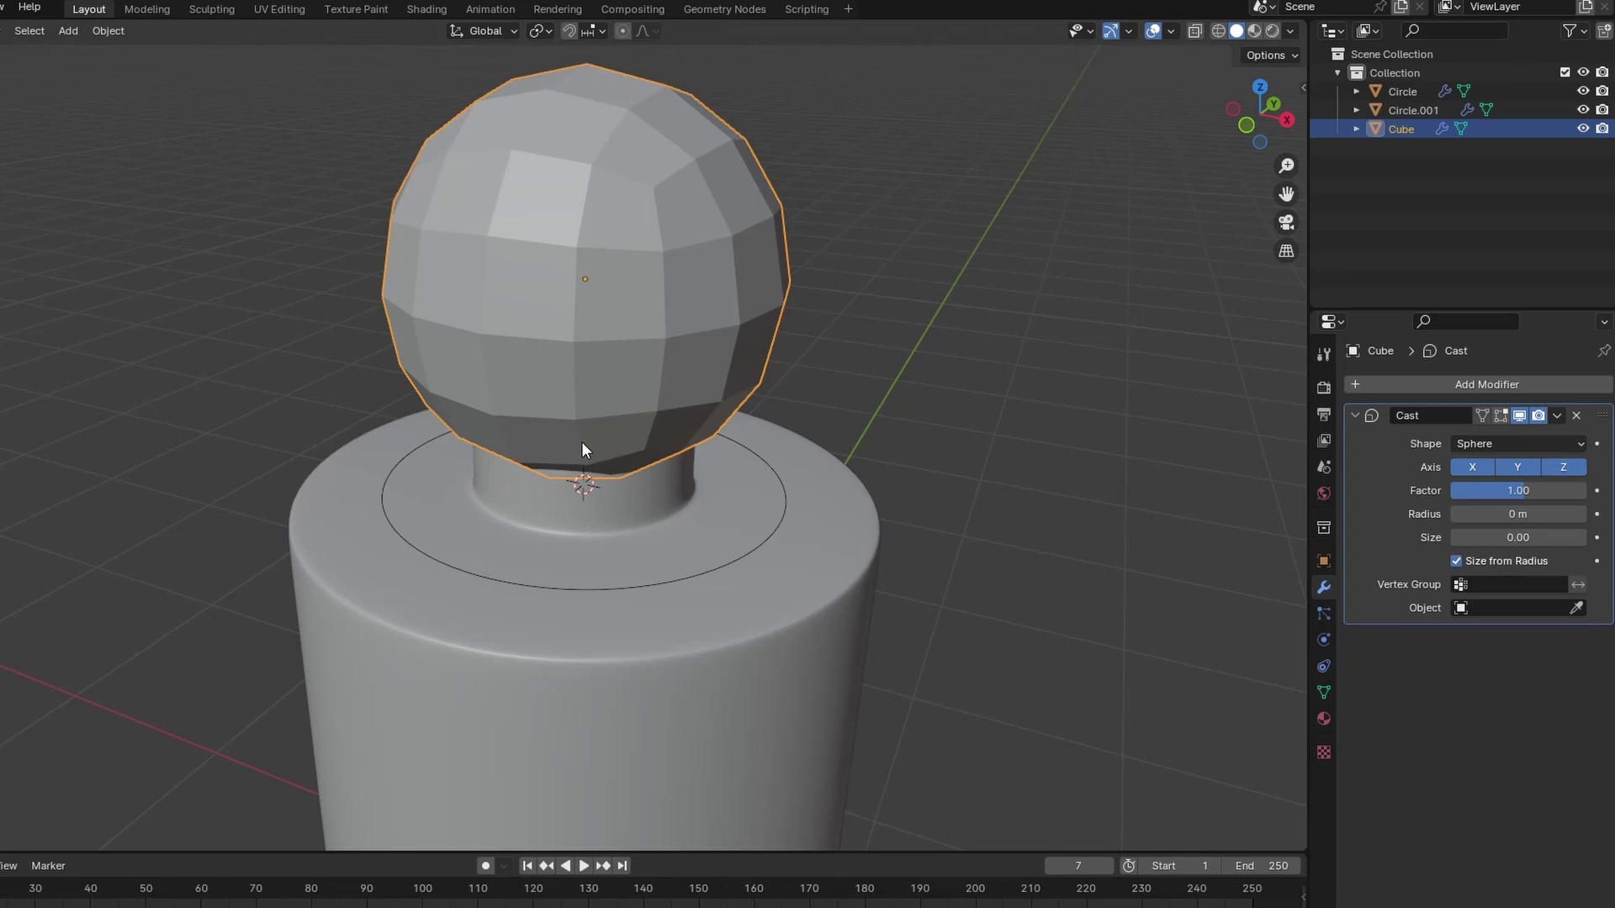
Add a Subdivision modifier at level 1 to the ball and delete the vertices of its lower half.
{"action": "key", "text": "ctrl+1"}
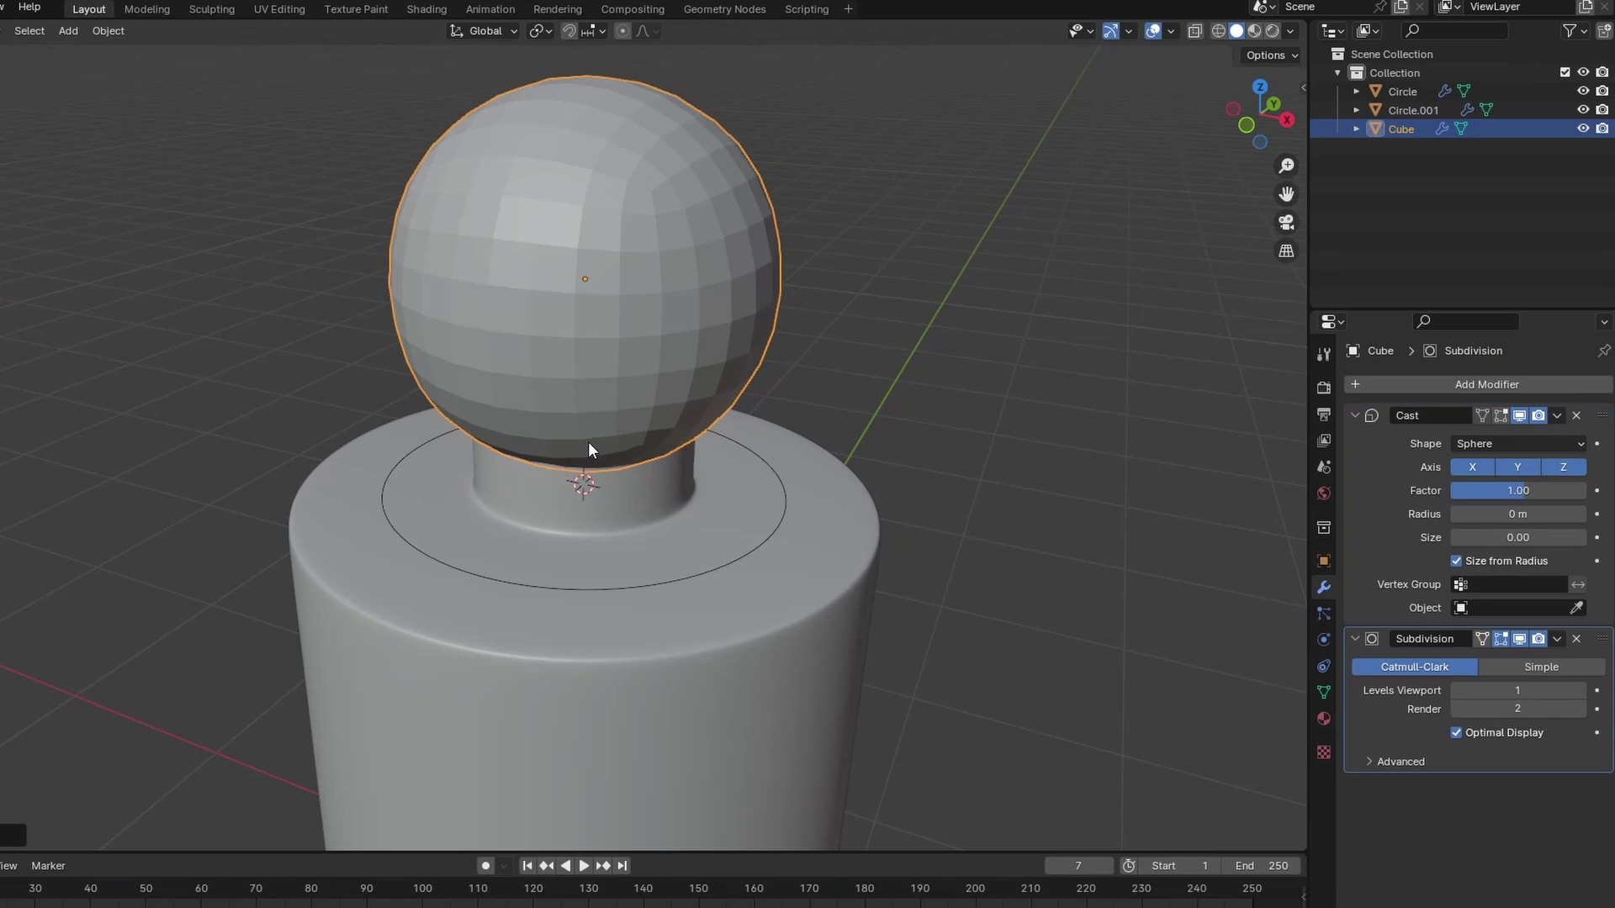
{"action": "middle_click_drag", "start_coordinate": [688, 289], "coordinate": [621, 352]}
{"action": "key", "text": "Tab"}
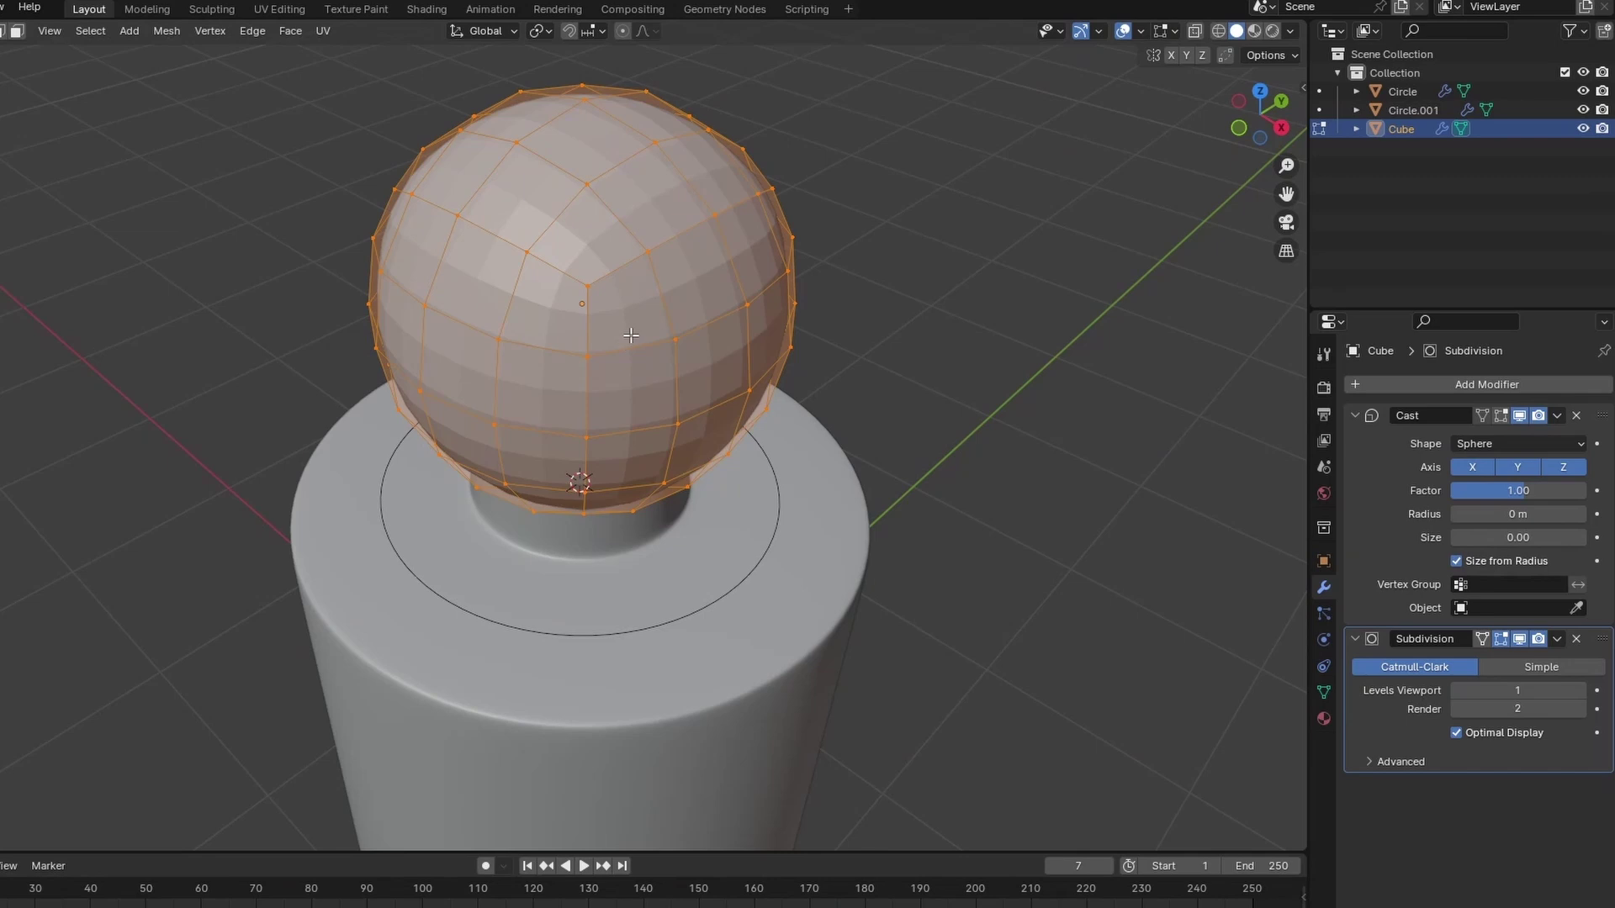
{"action": "middle_click_drag", "start_coordinate": [671, 332], "coordinate": [756, 442]}
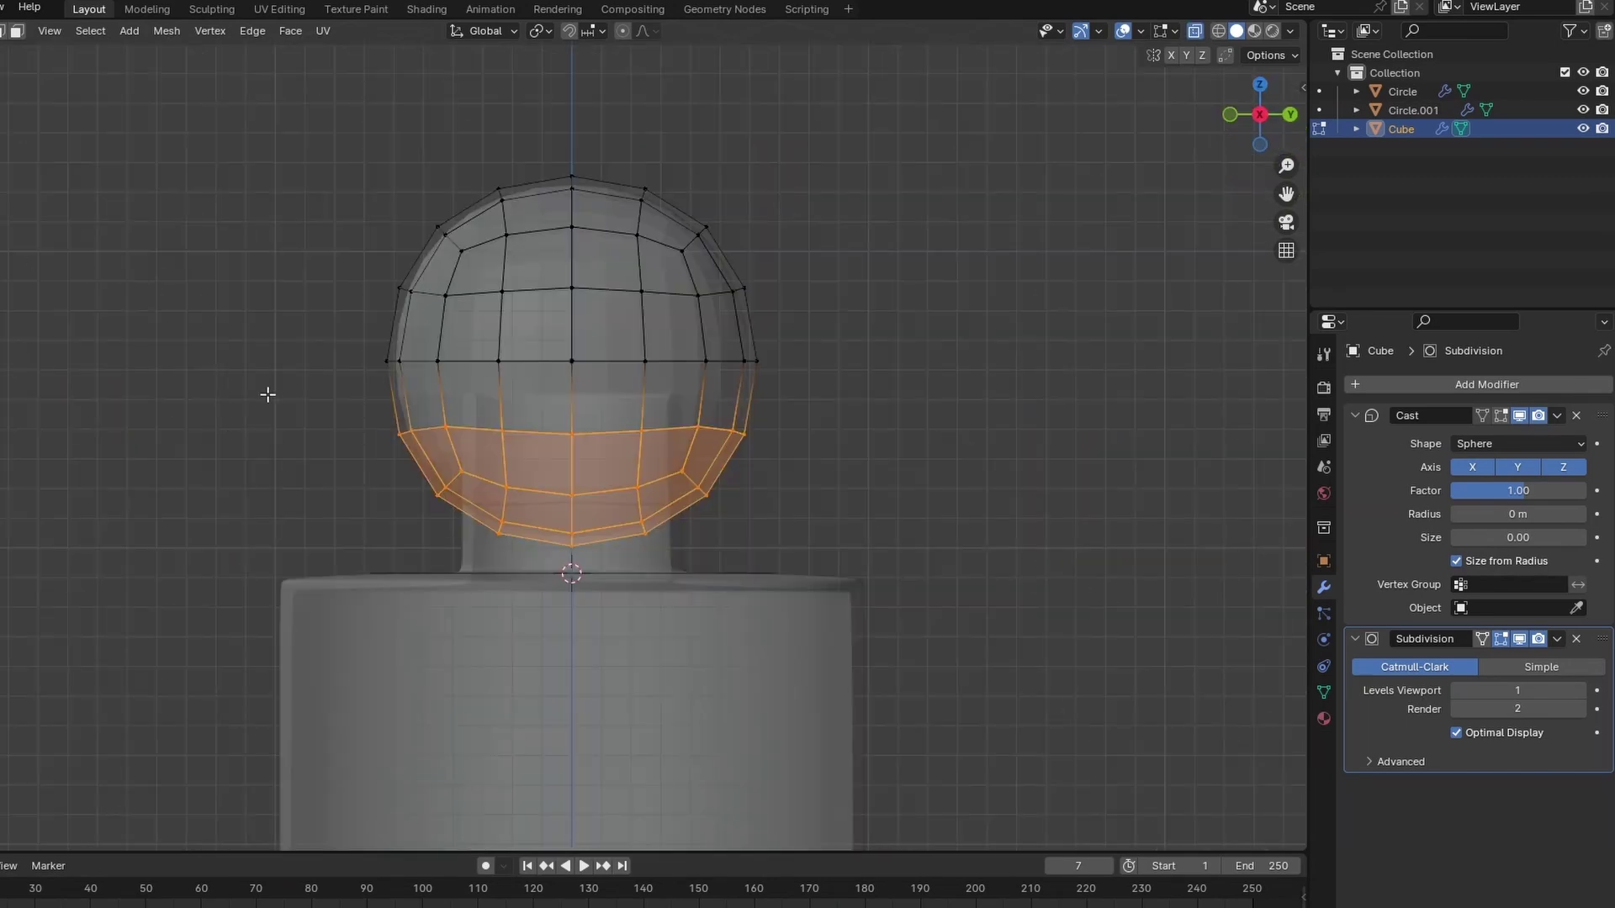
{"action": "left_click_drag", "start_coordinate": [235, 371], "coordinate": [851, 566]}
{"action": "key", "text": "x"}
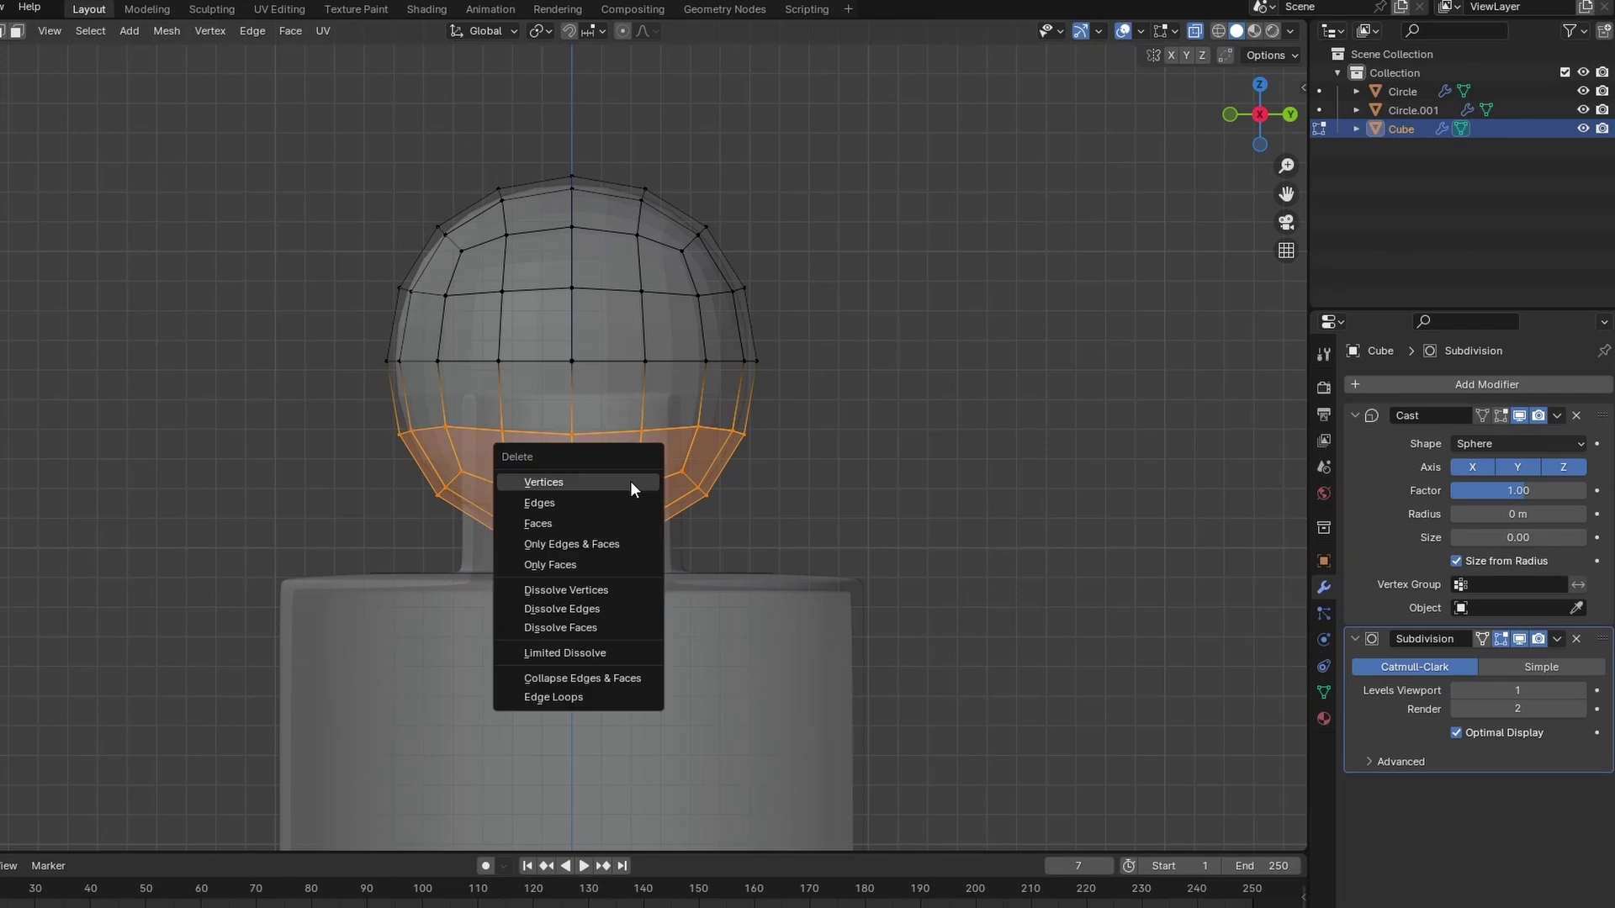
{"action": "left_click", "coordinate": [630, 484]}
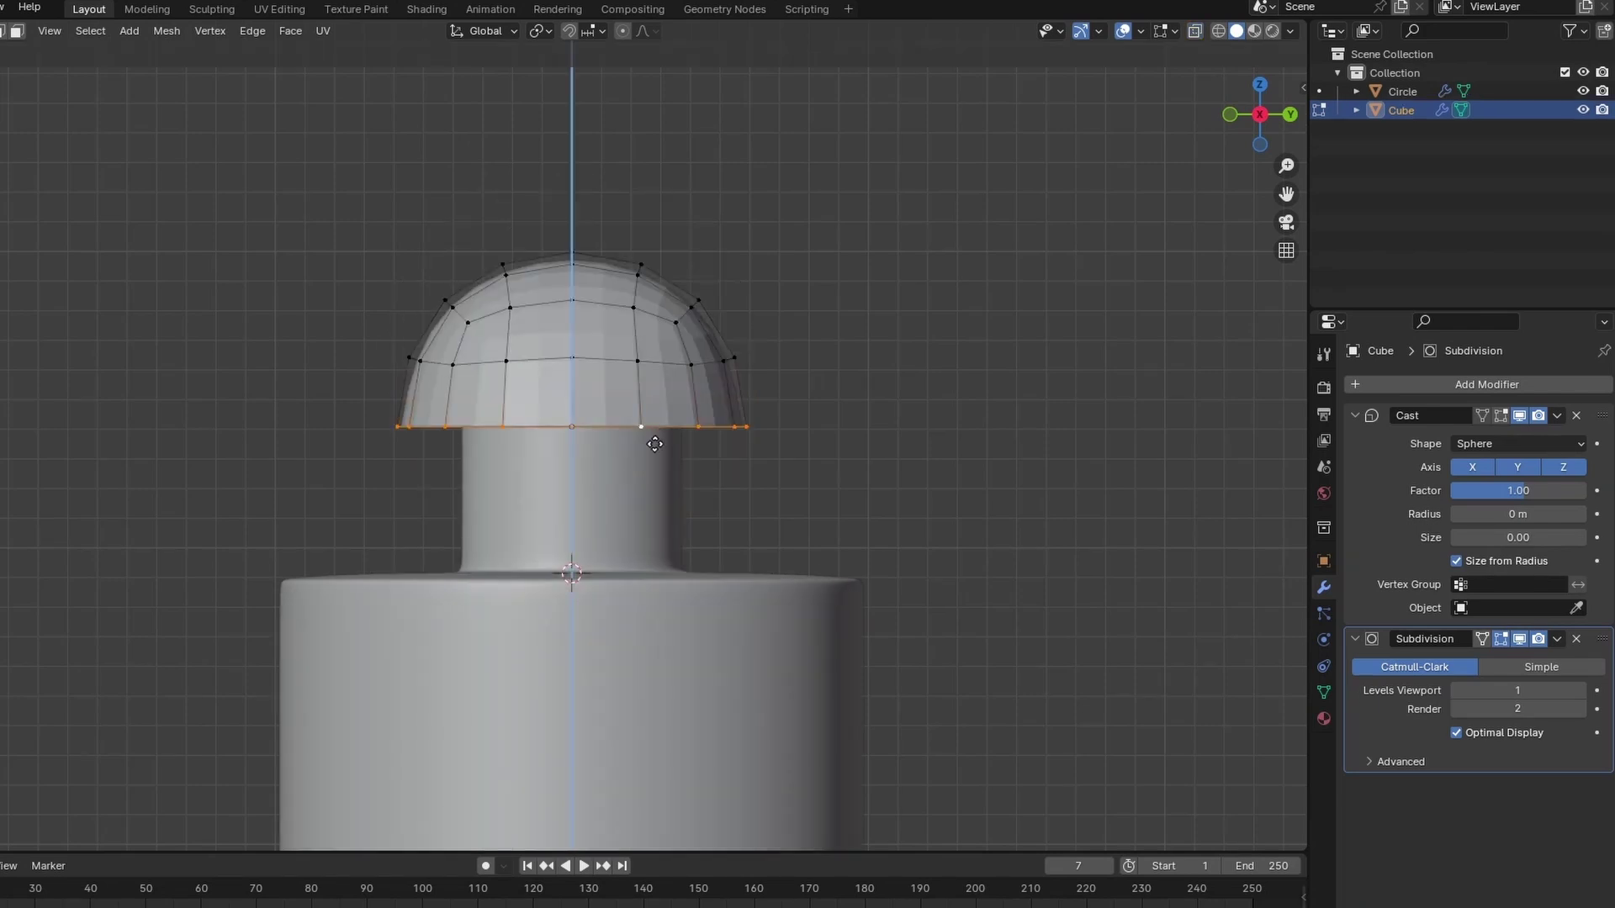
Extrude the dome's open rim down along Z and fatten the cap outward along its normals to thicken its wall.
{"action": "key", "text": "e"}
{"action": "key", "text": "z"}
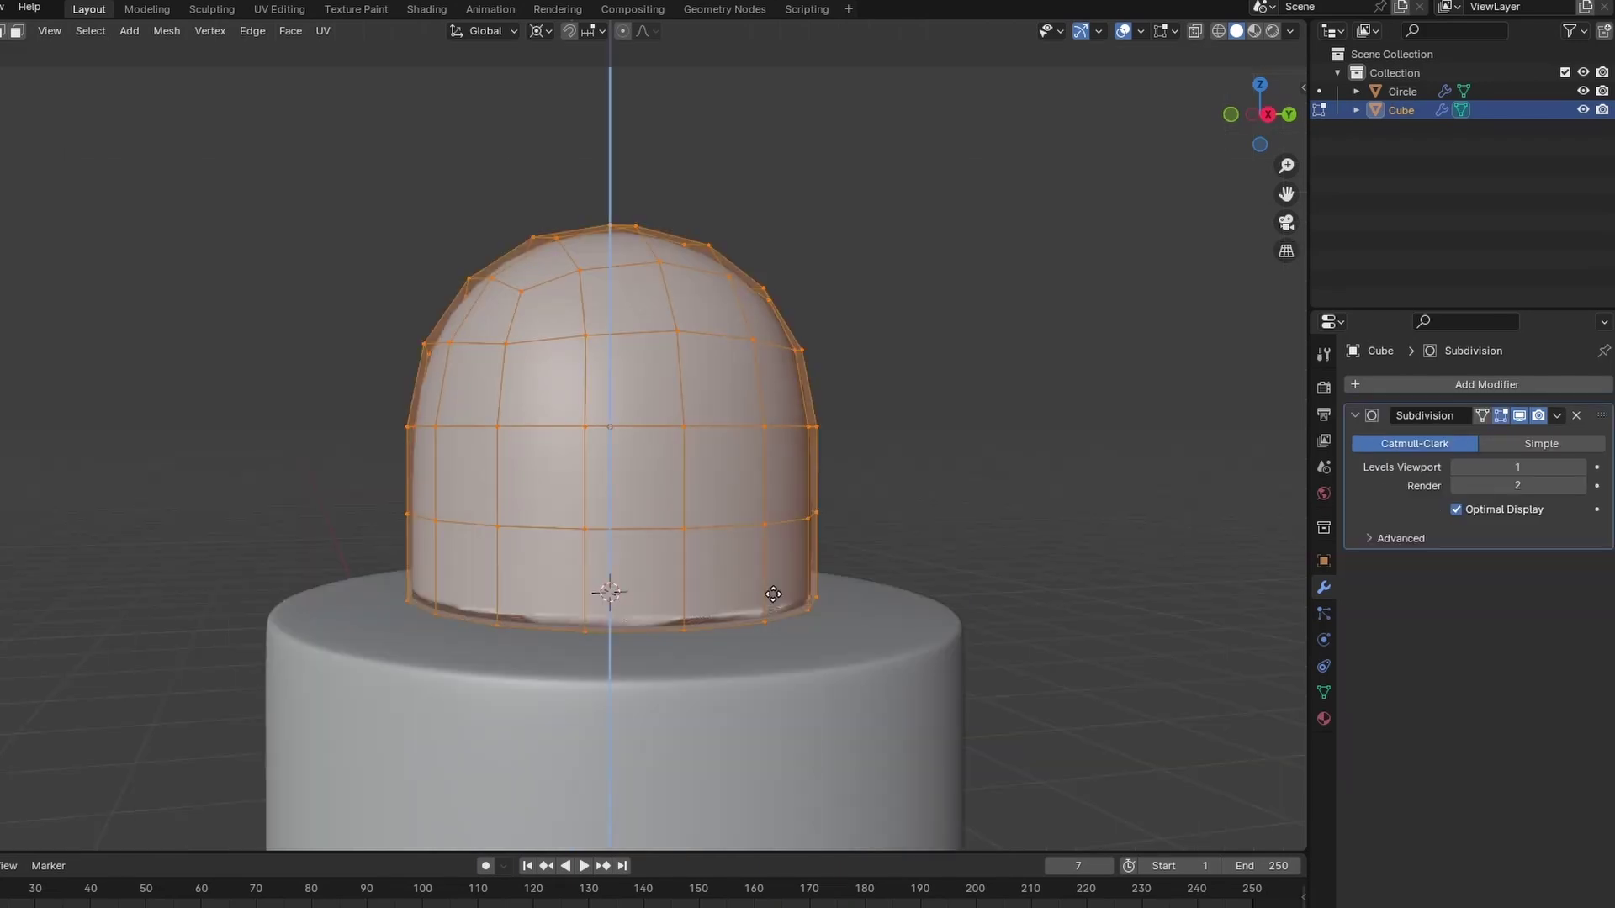
{"action": "key", "text": "a"}
{"action": "key", "text": "alt+s"}
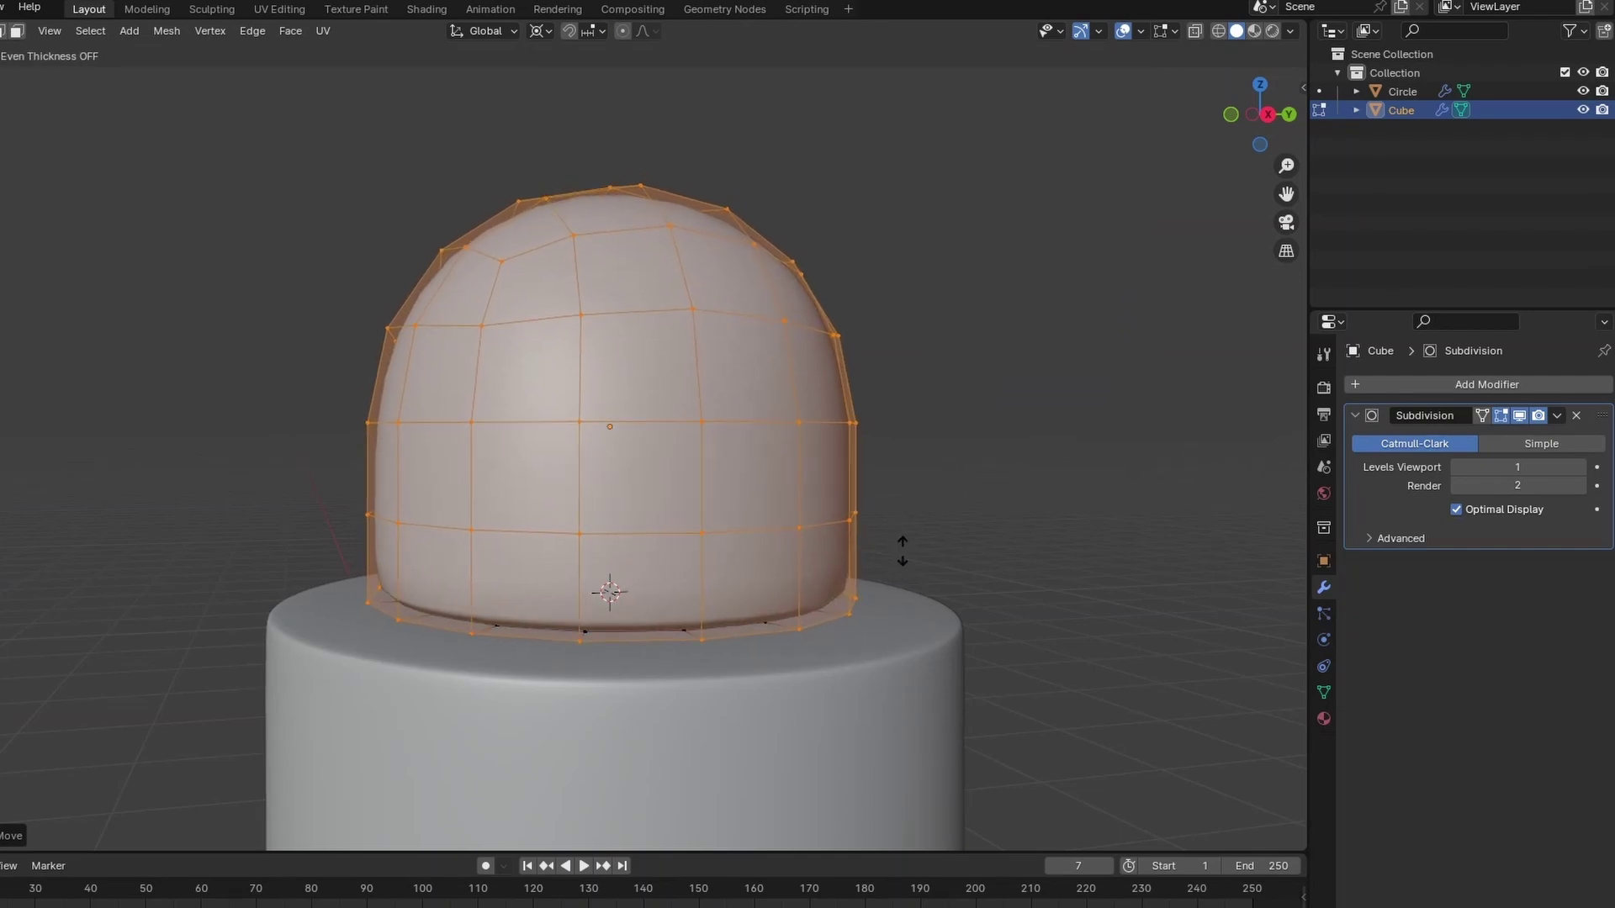
{"action": "left_click", "coordinate": [901, 548]}
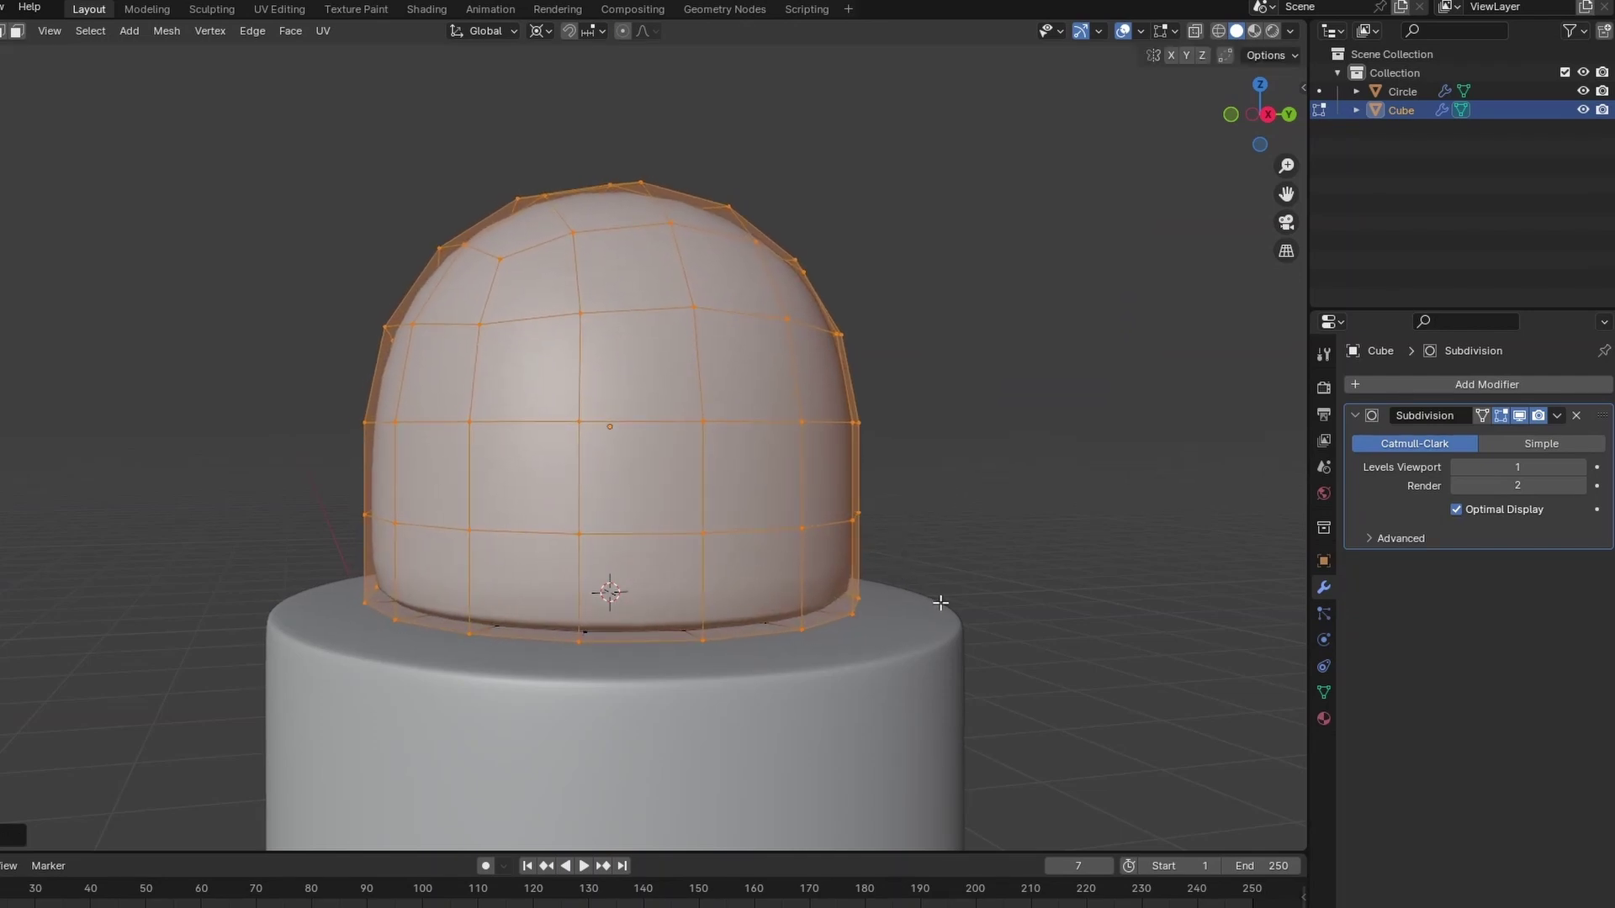
{"action": "key", "text": "Tab"}
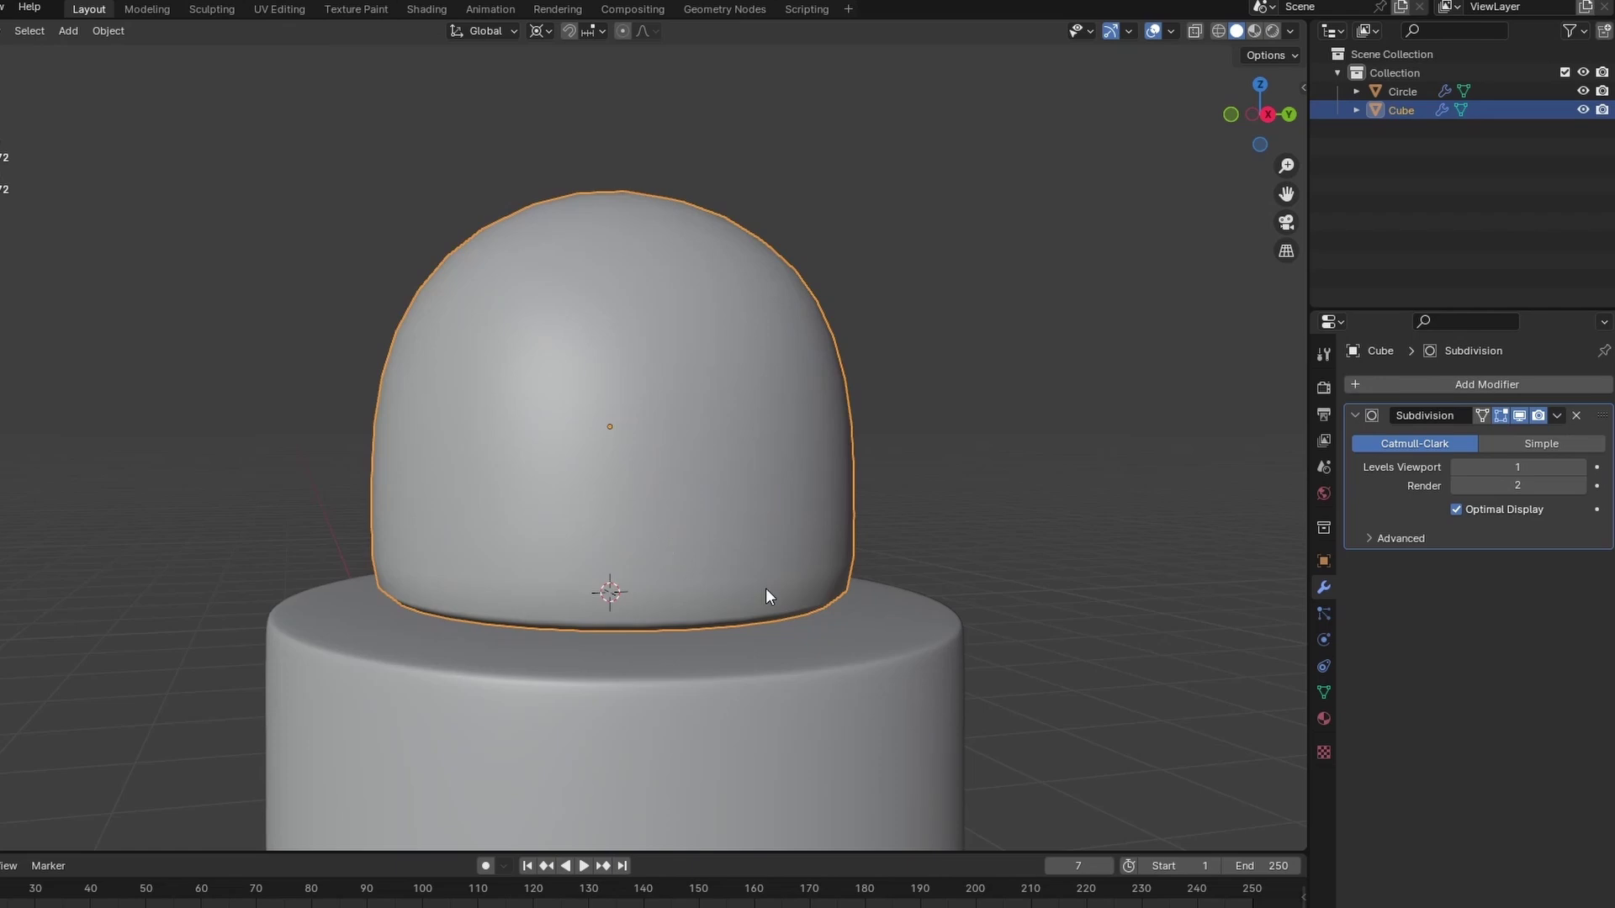
Hide the bottle and, in Edit Mode on the cap, extend the selection with the loop around its bottom rim.
{"action": "left_click", "coordinate": [814, 757]}
{"action": "key", "text": "h"}
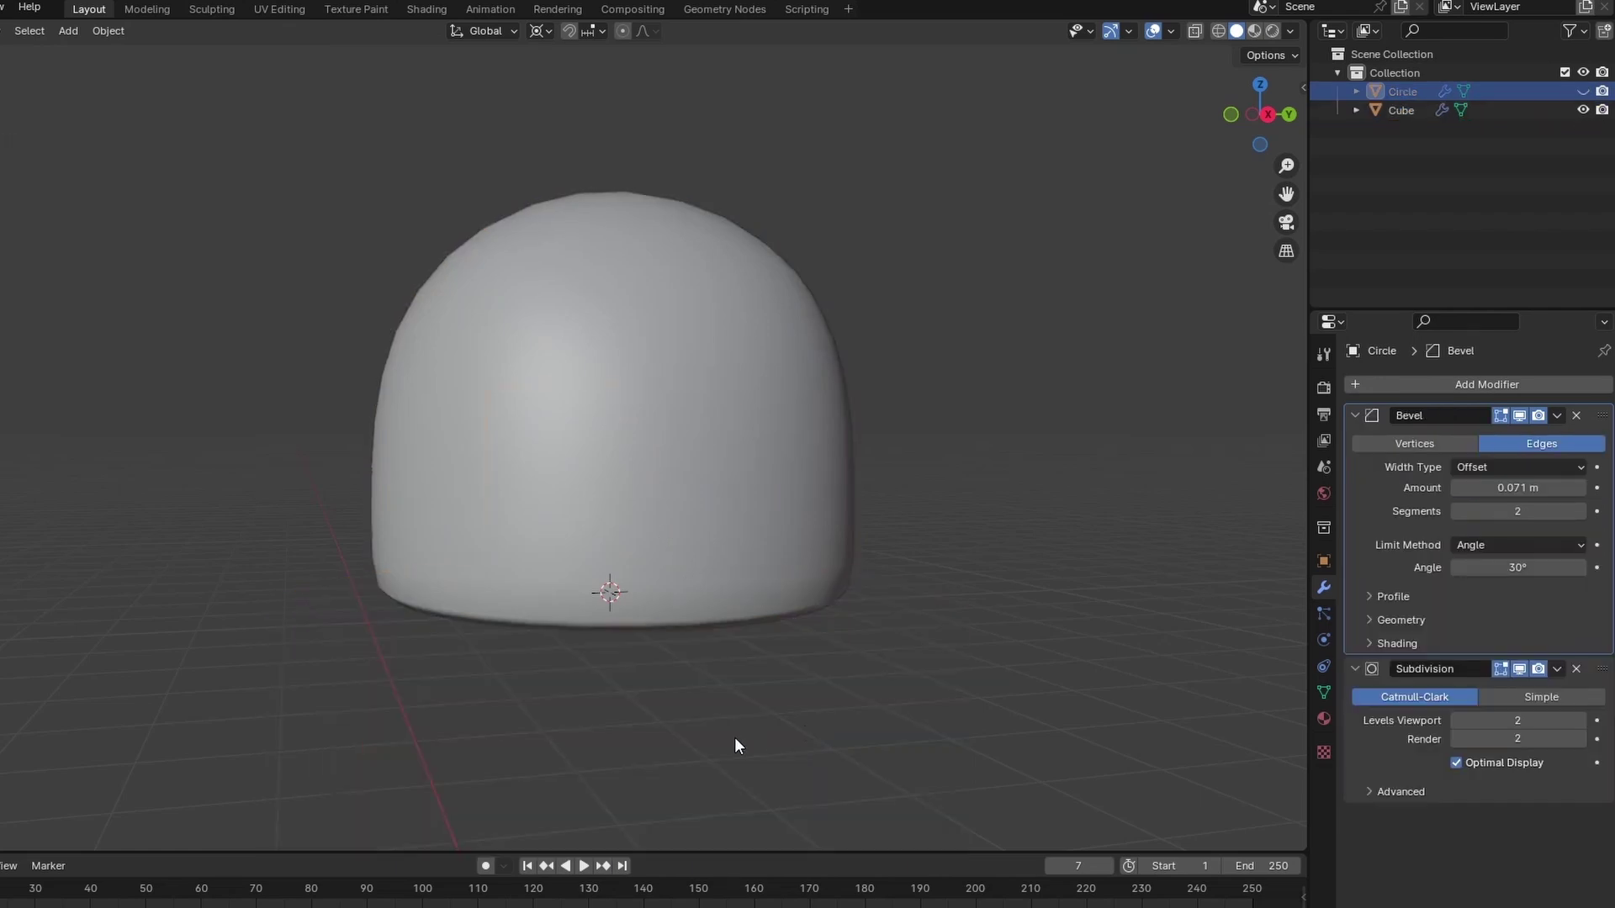
{"action": "middle_click_drag", "start_coordinate": [734, 736], "coordinate": [724, 629]}
{"action": "left_click", "coordinate": [769, 310]}
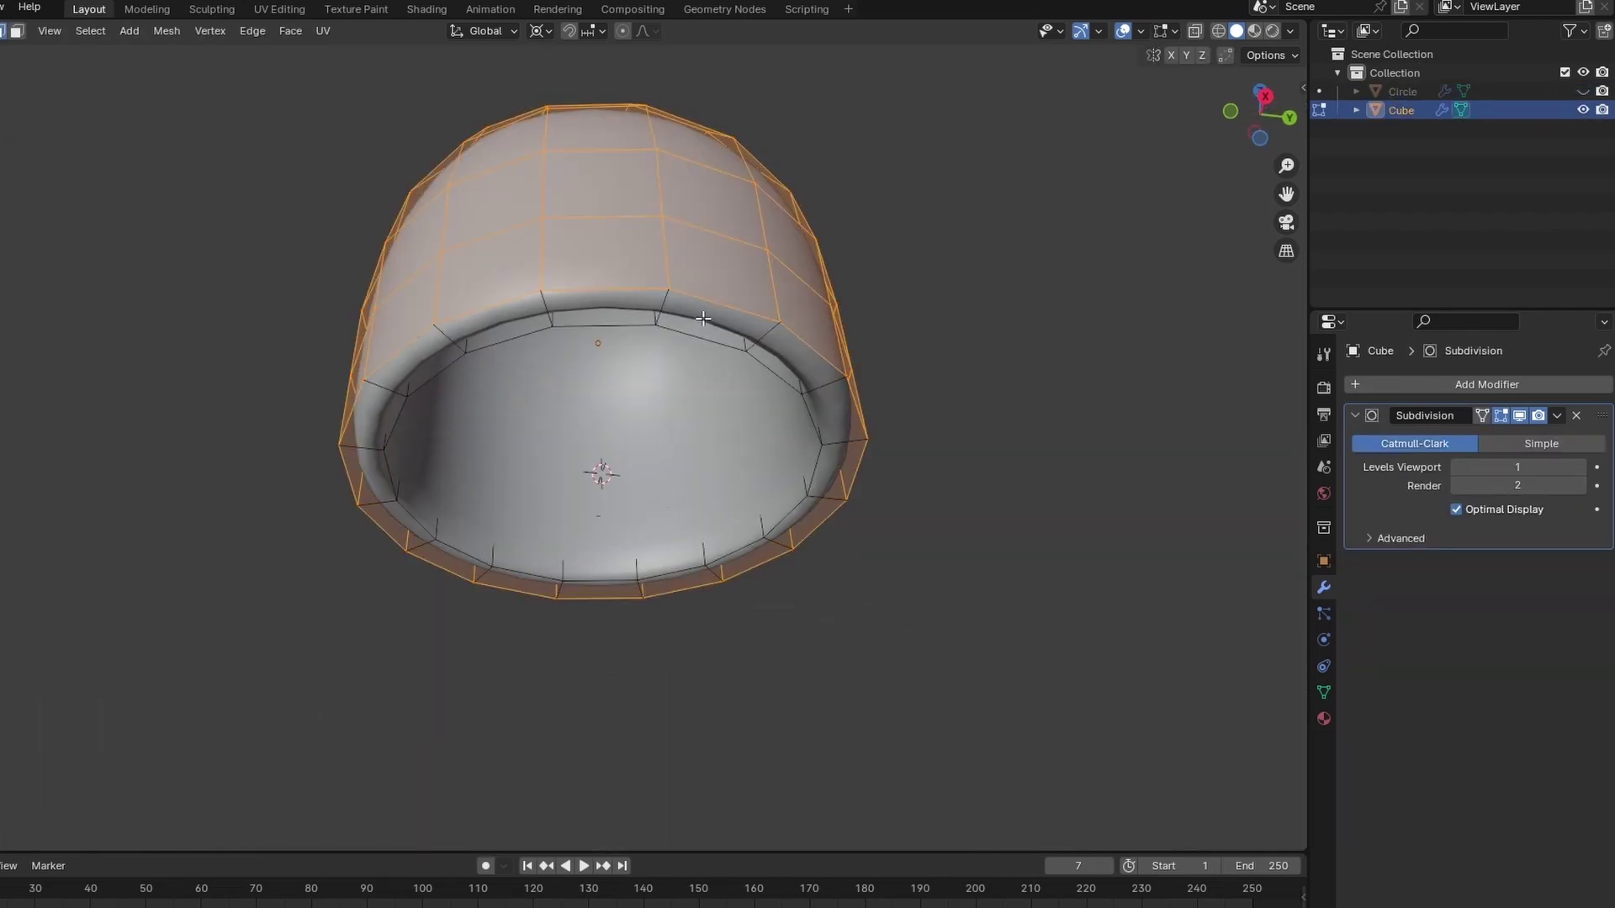
{"action": "key", "text": "Tab"}
{"action": "left_click", "coordinate": [687, 333], "text": "alt+shift"}
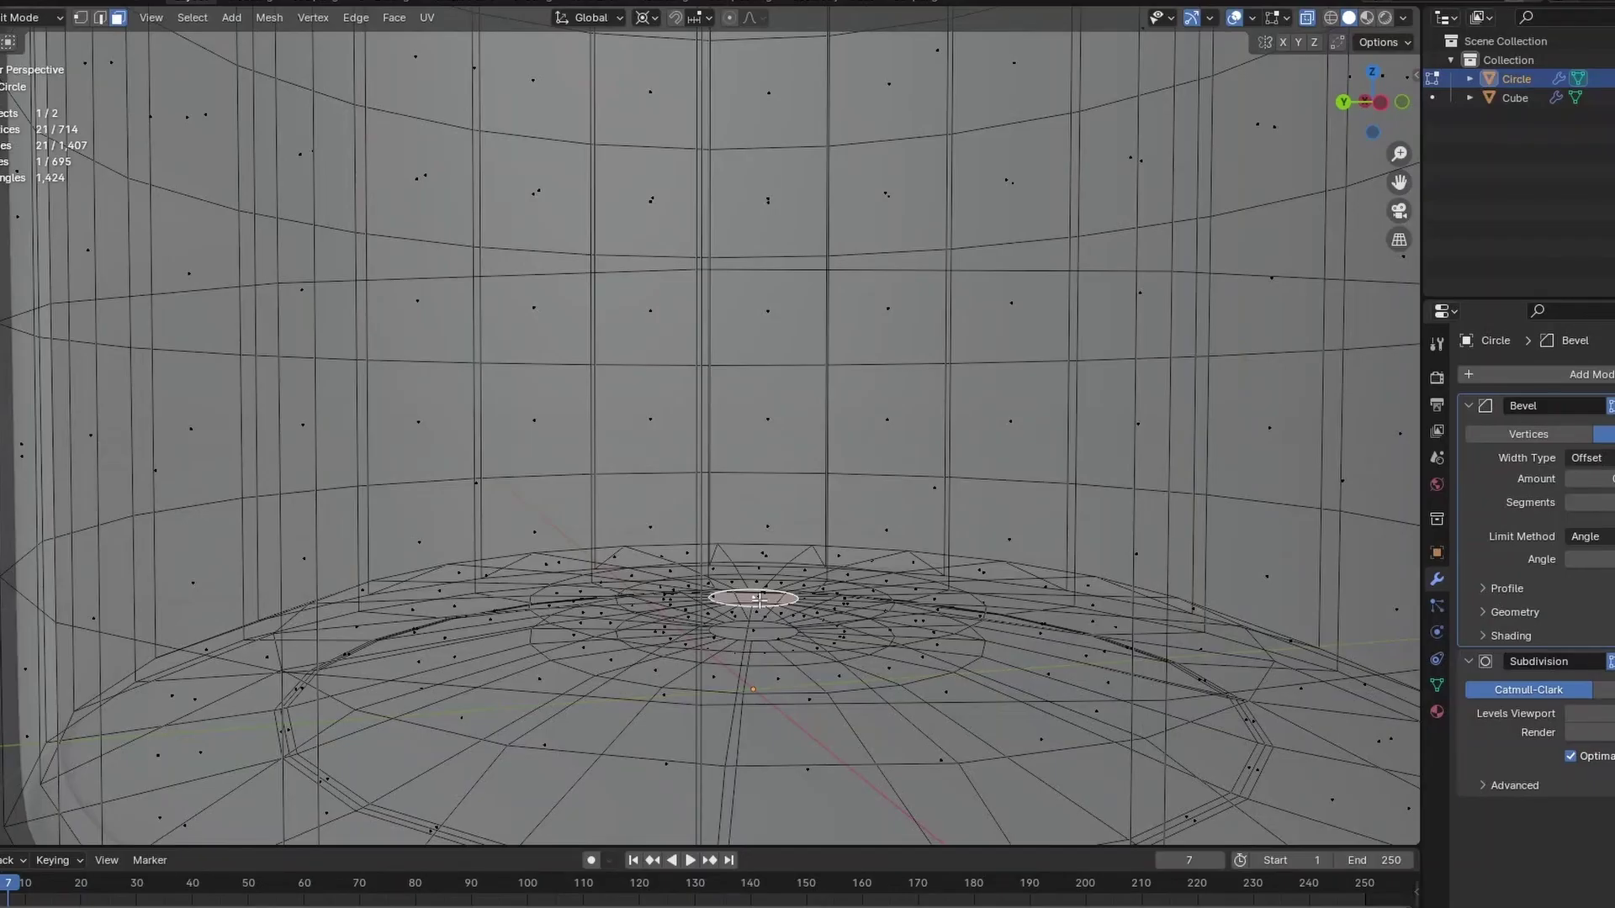
Grow the selection from the bottle's inner base face over the inner wall, duplicate those faces in place and separate them into a new object.
{"action": "key", "text": "ctrl+KP_Add"}
{"action": "key", "text": "ctrl+KP_Add"}
{"action": "key", "text": "ctrl+KP_Add"}
{"action": "key", "text": "ctrl+KP_Add"}
{"action": "key", "text": "ctrl+KP_Add"}
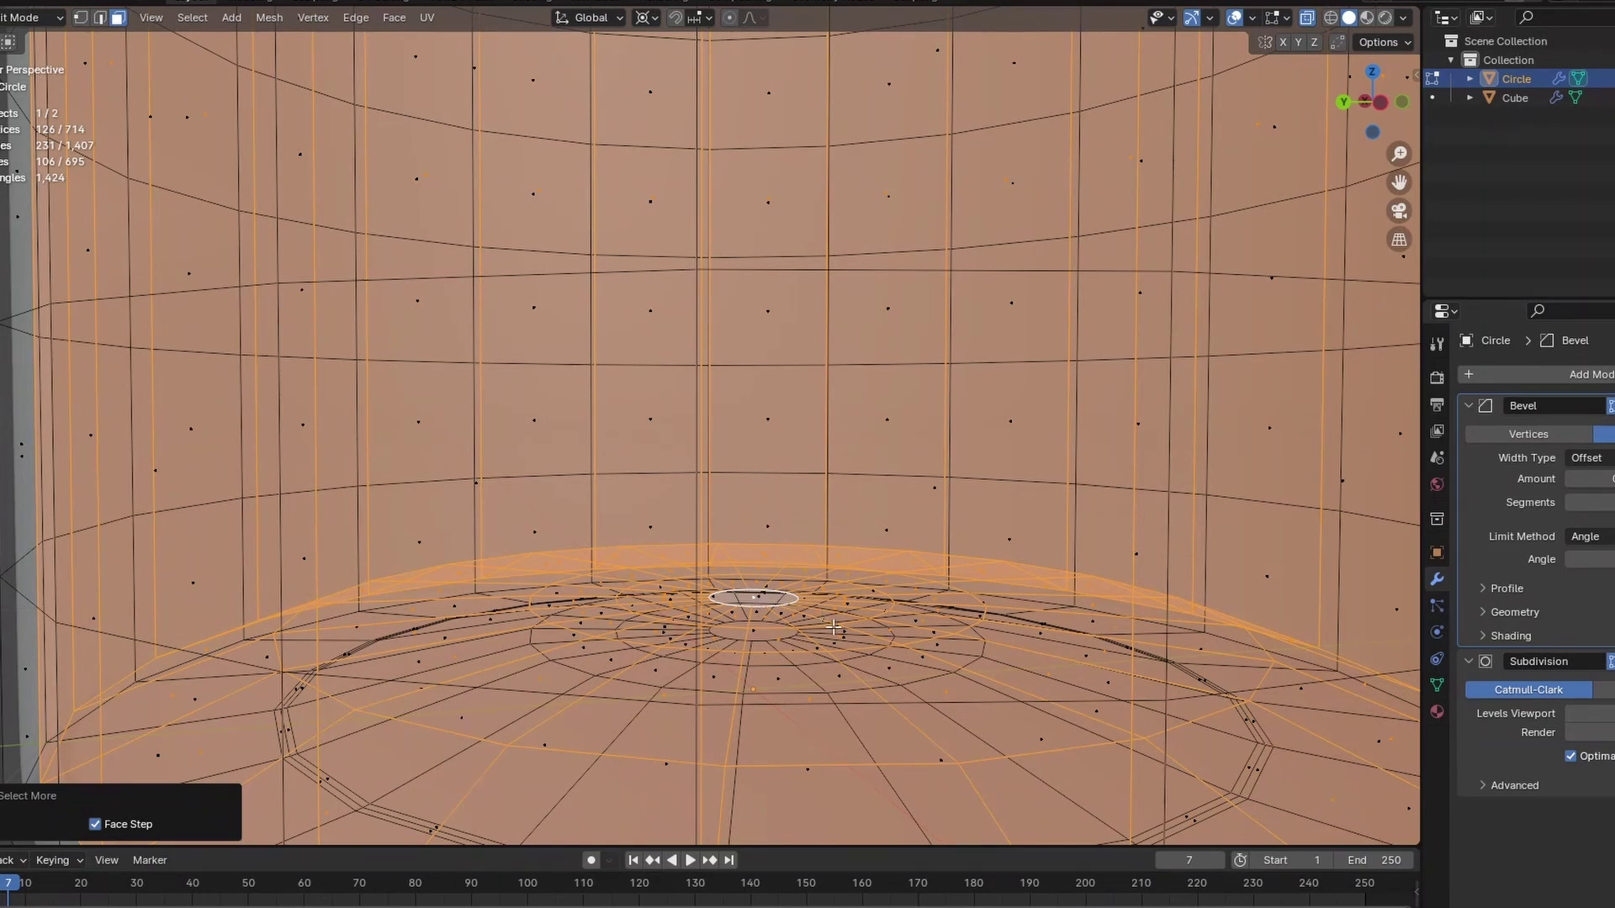
{"action": "key", "text": "shift+d"}
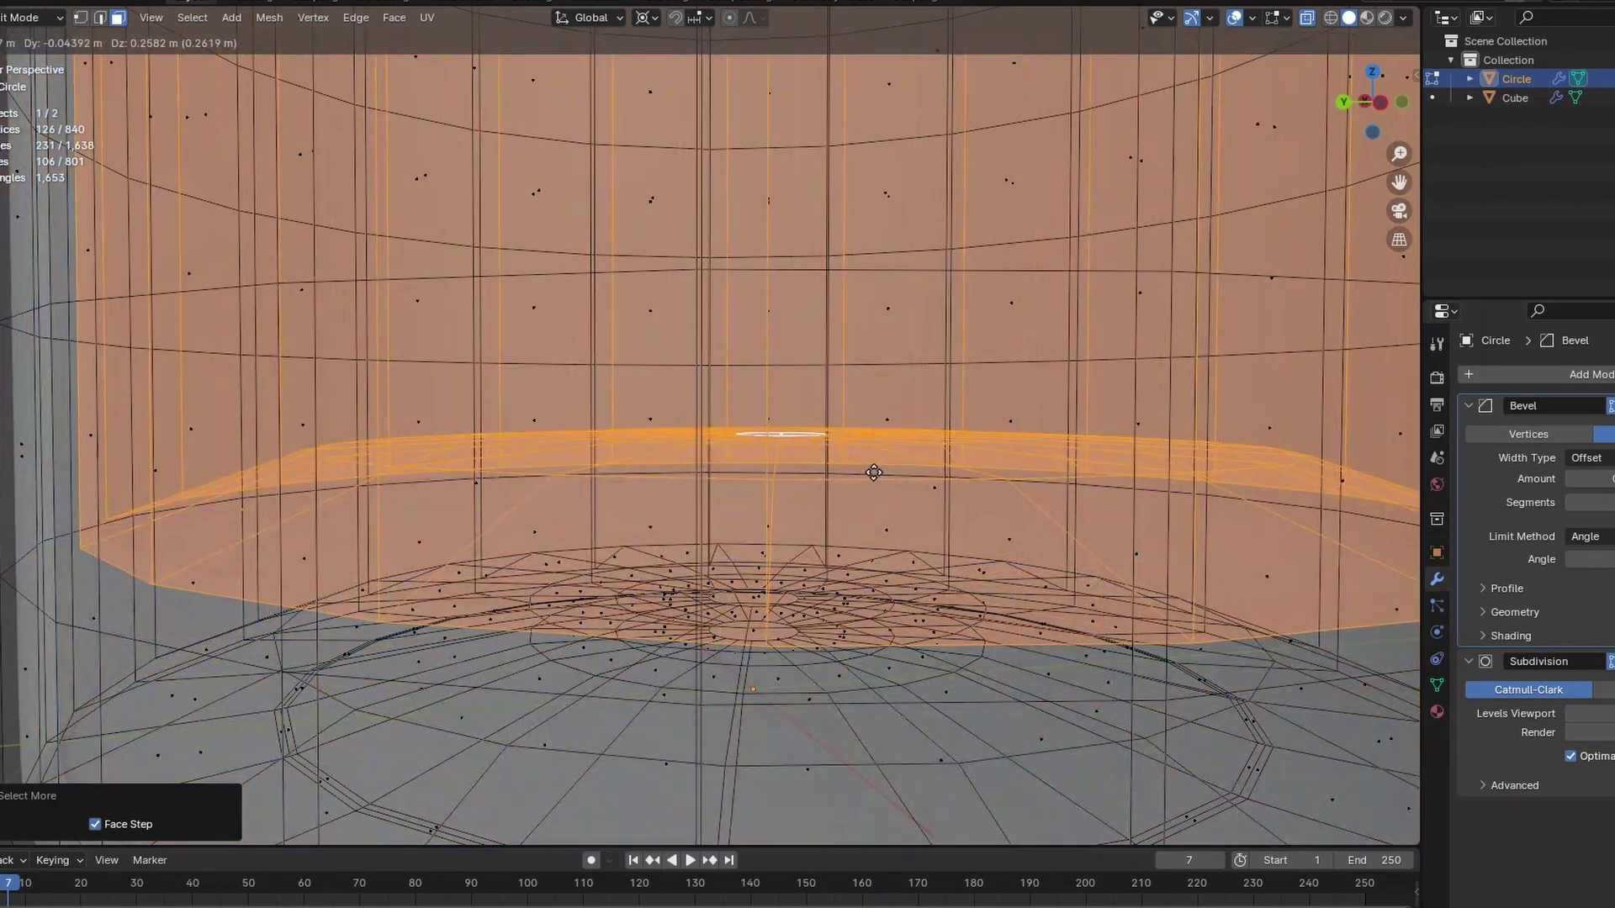
{"action": "right_click", "coordinate": [859, 468]}
{"action": "key", "text": "p"}
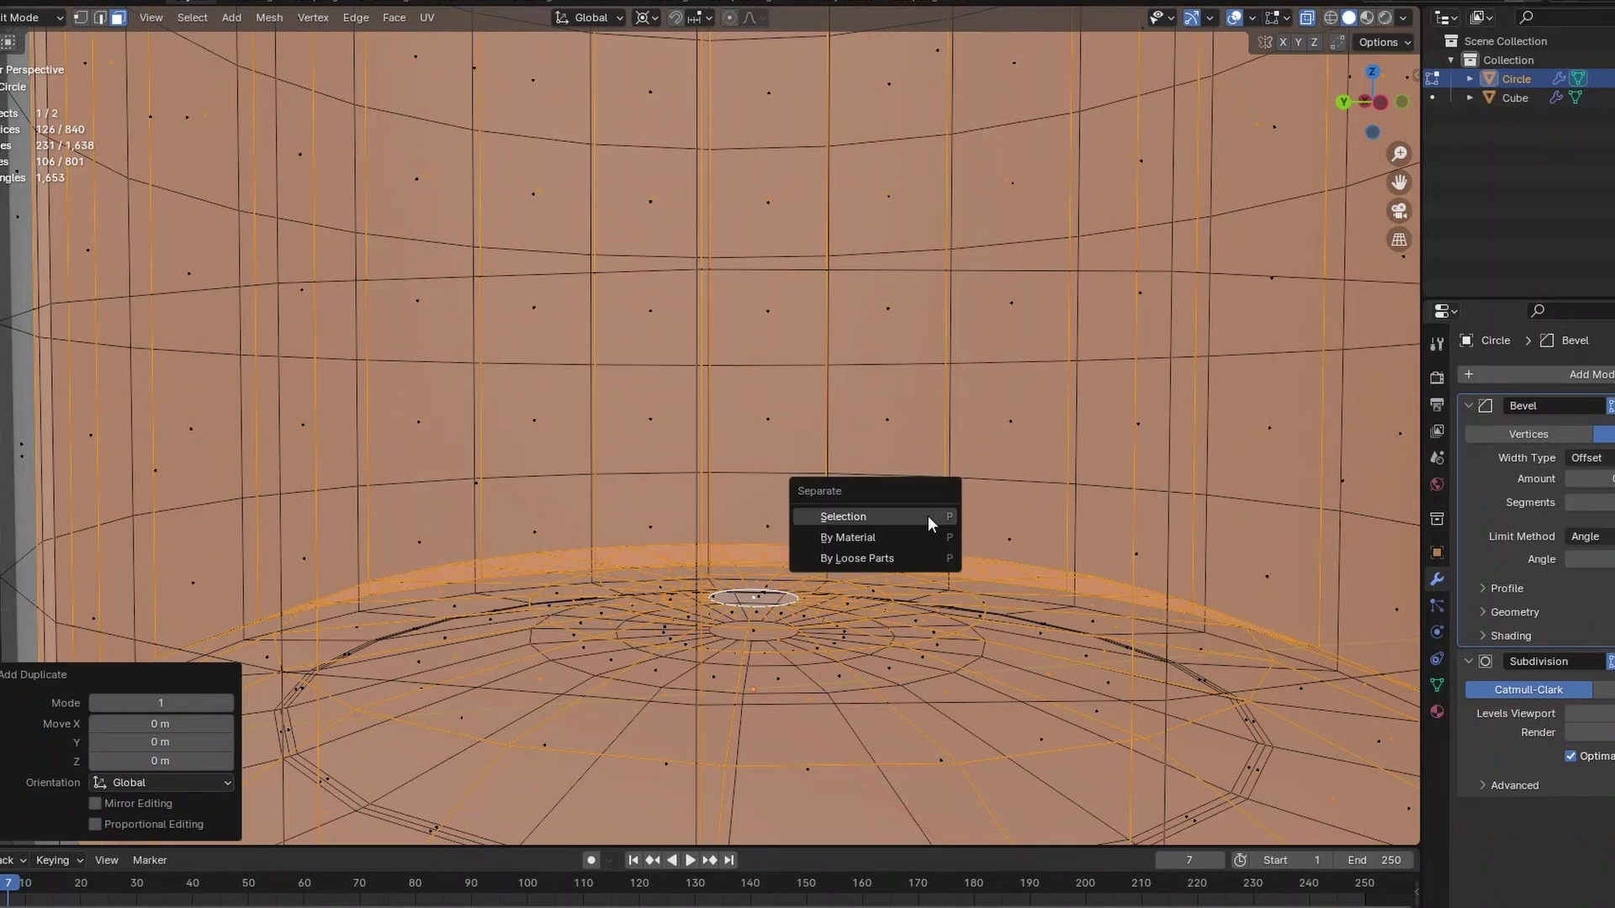
{"action": "left_click", "coordinate": [928, 518]}
Extrude the open top rim of the separated liquid mesh inward in successive scaled rings toward its centre.
{"action": "scroll", "coordinate": [926, 526], "scroll_direction": "down", "scroll_amount": 2}
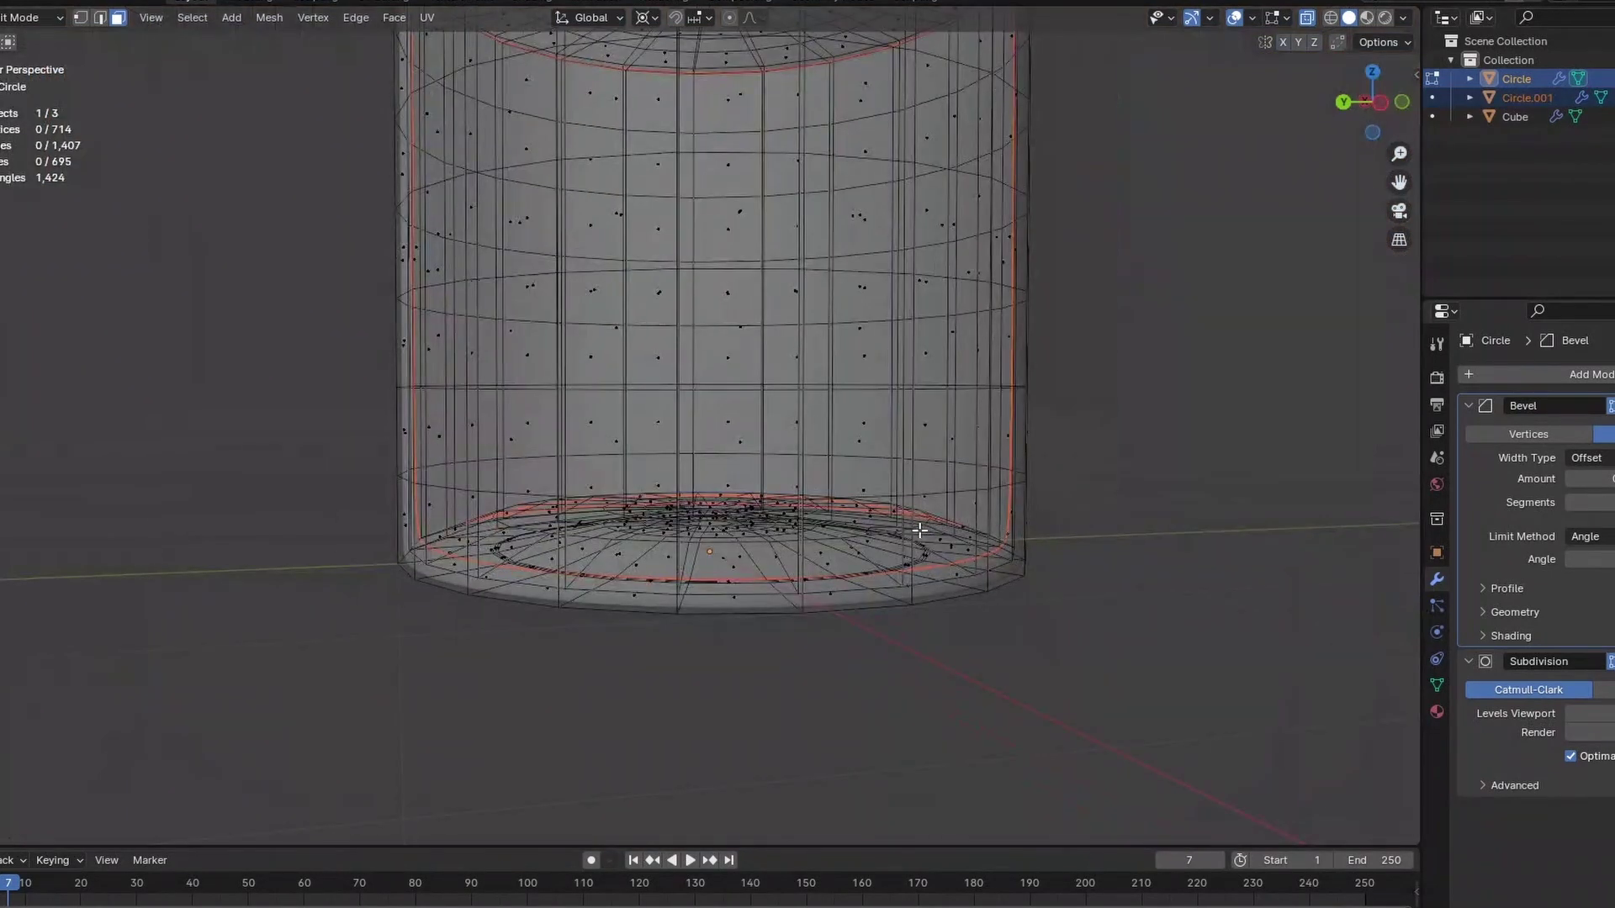
{"action": "key", "text": "a"}
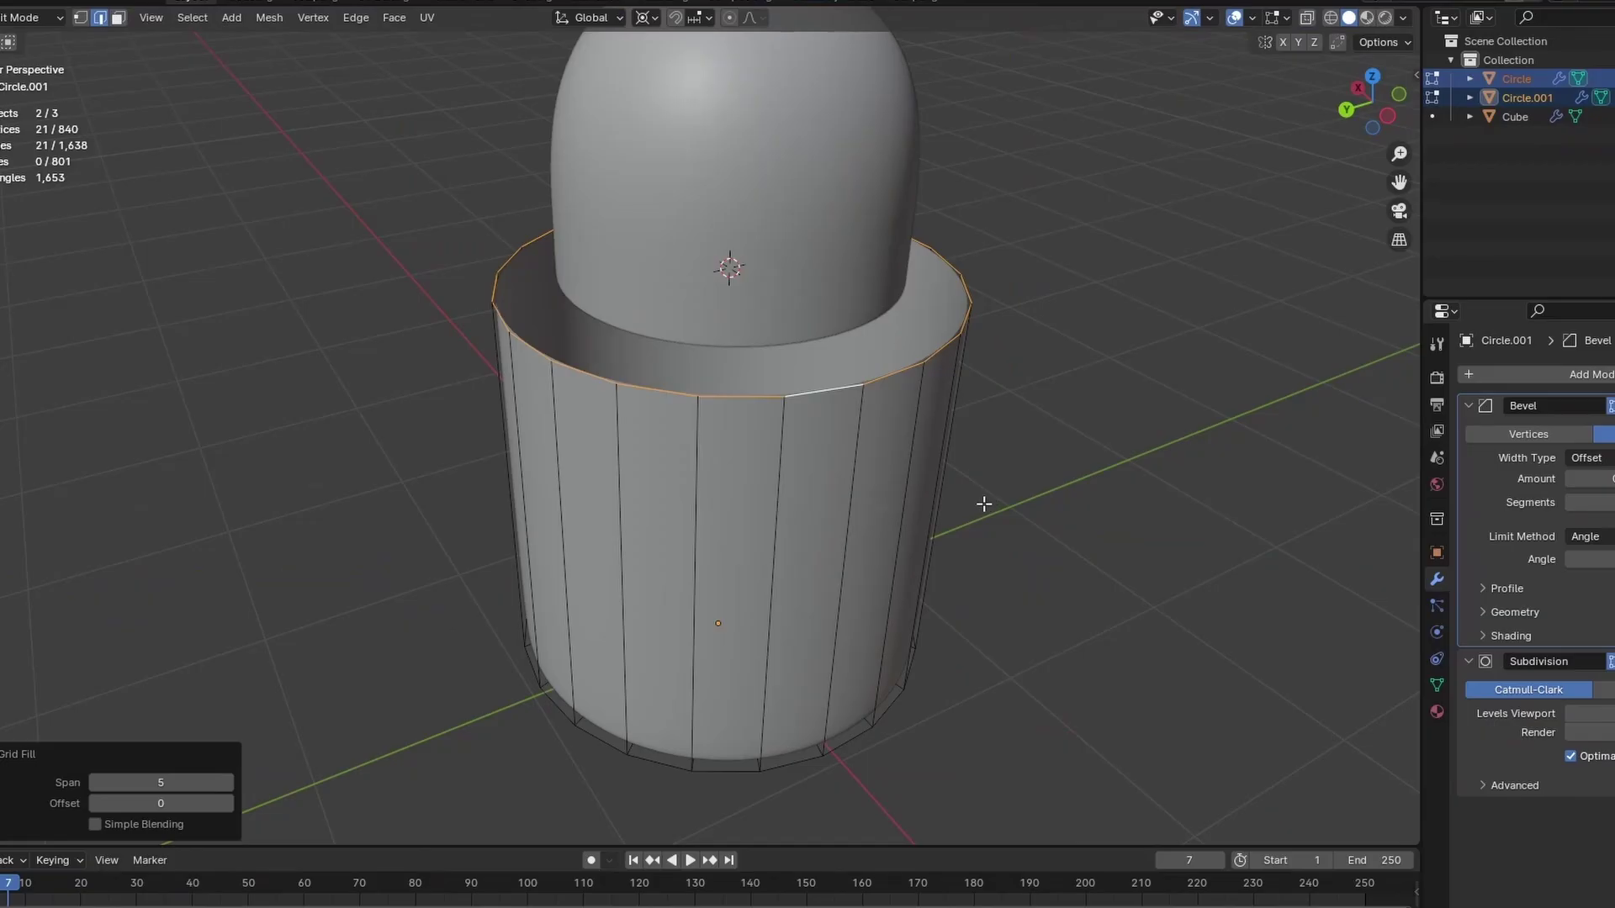
{"action": "key", "text": "s"}
{"action": "left_click", "coordinate": [1022, 525]}
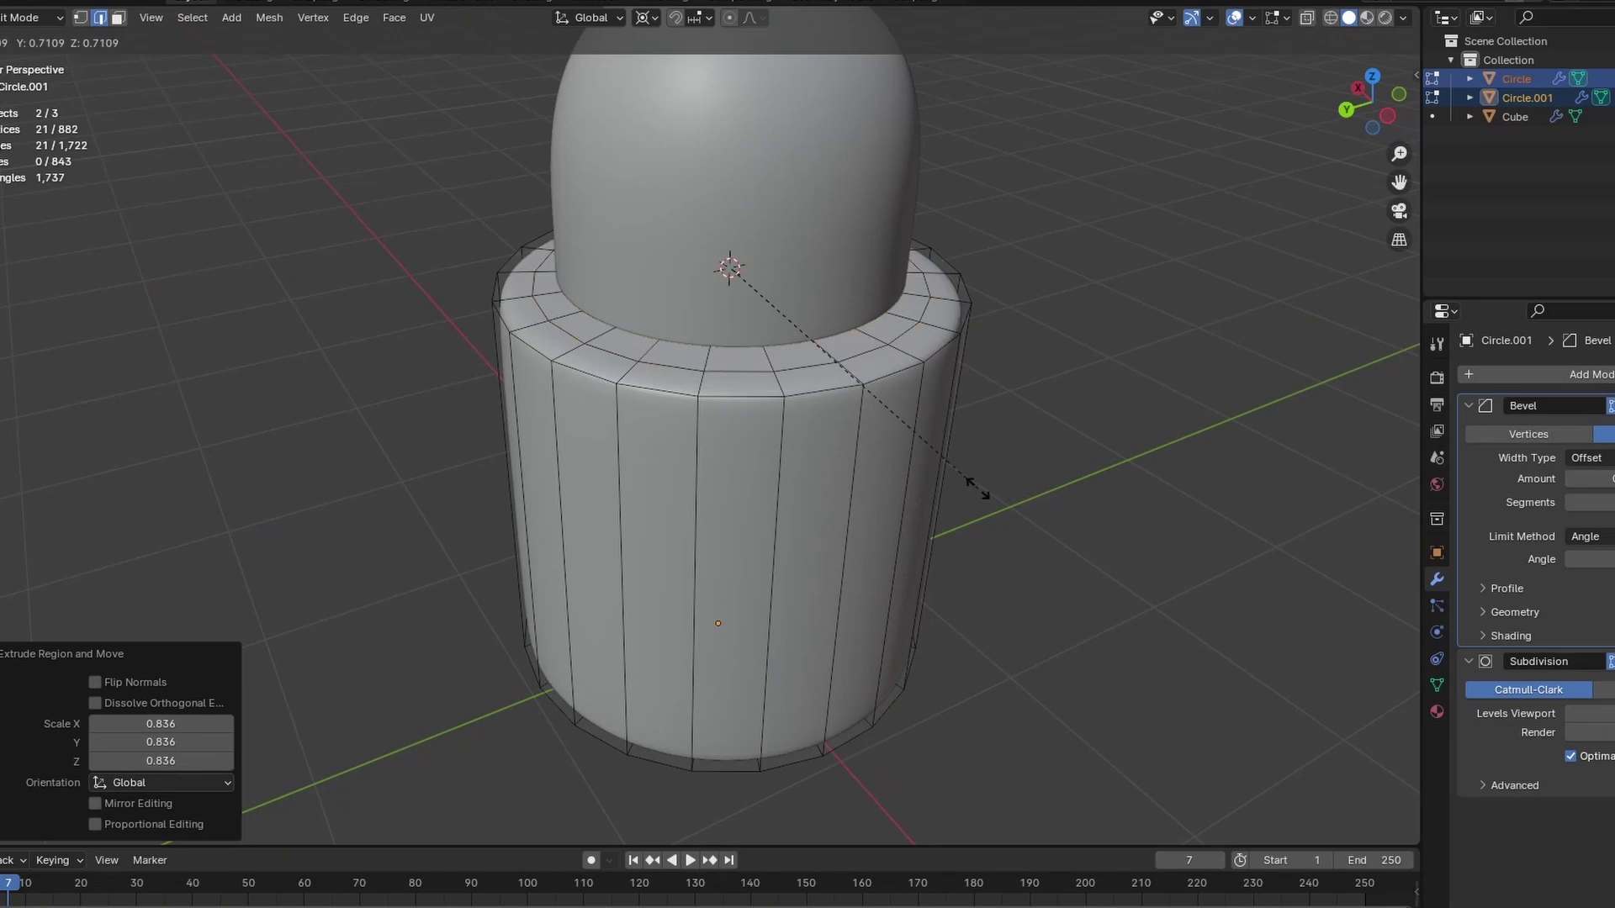
{"action": "key", "text": "alt+z"}
{"action": "middle_click_drag", "start_coordinate": [977, 480], "coordinate": [996, 610]}
{"action": "scroll", "coordinate": [996, 610], "scroll_direction": "up", "scroll_amount": 2}
{"action": "key", "text": "e"}
{"action": "key", "text": "s"}
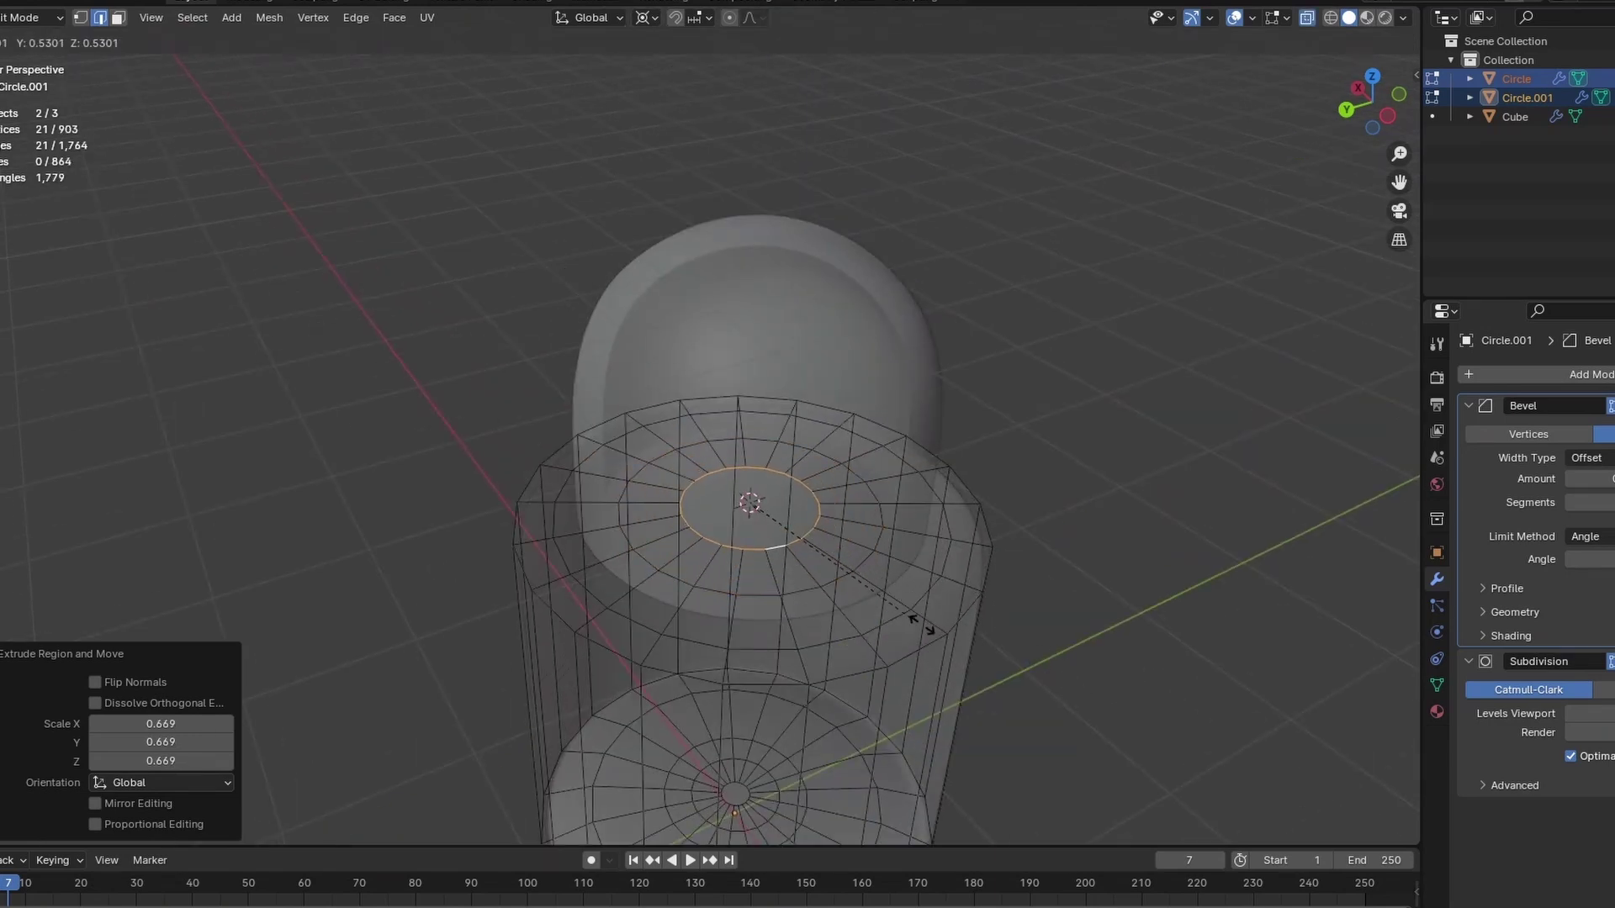
{"action": "left_click", "coordinate": [980, 651]}
Fill the remaining hole in the liquid's top with a face, inset it about 0.131 m and return to Object Mode.
{"action": "key", "text": "ctrl+f"}
{"action": "left_click", "coordinate": [896, 640]}
{"action": "key", "text": "f"}
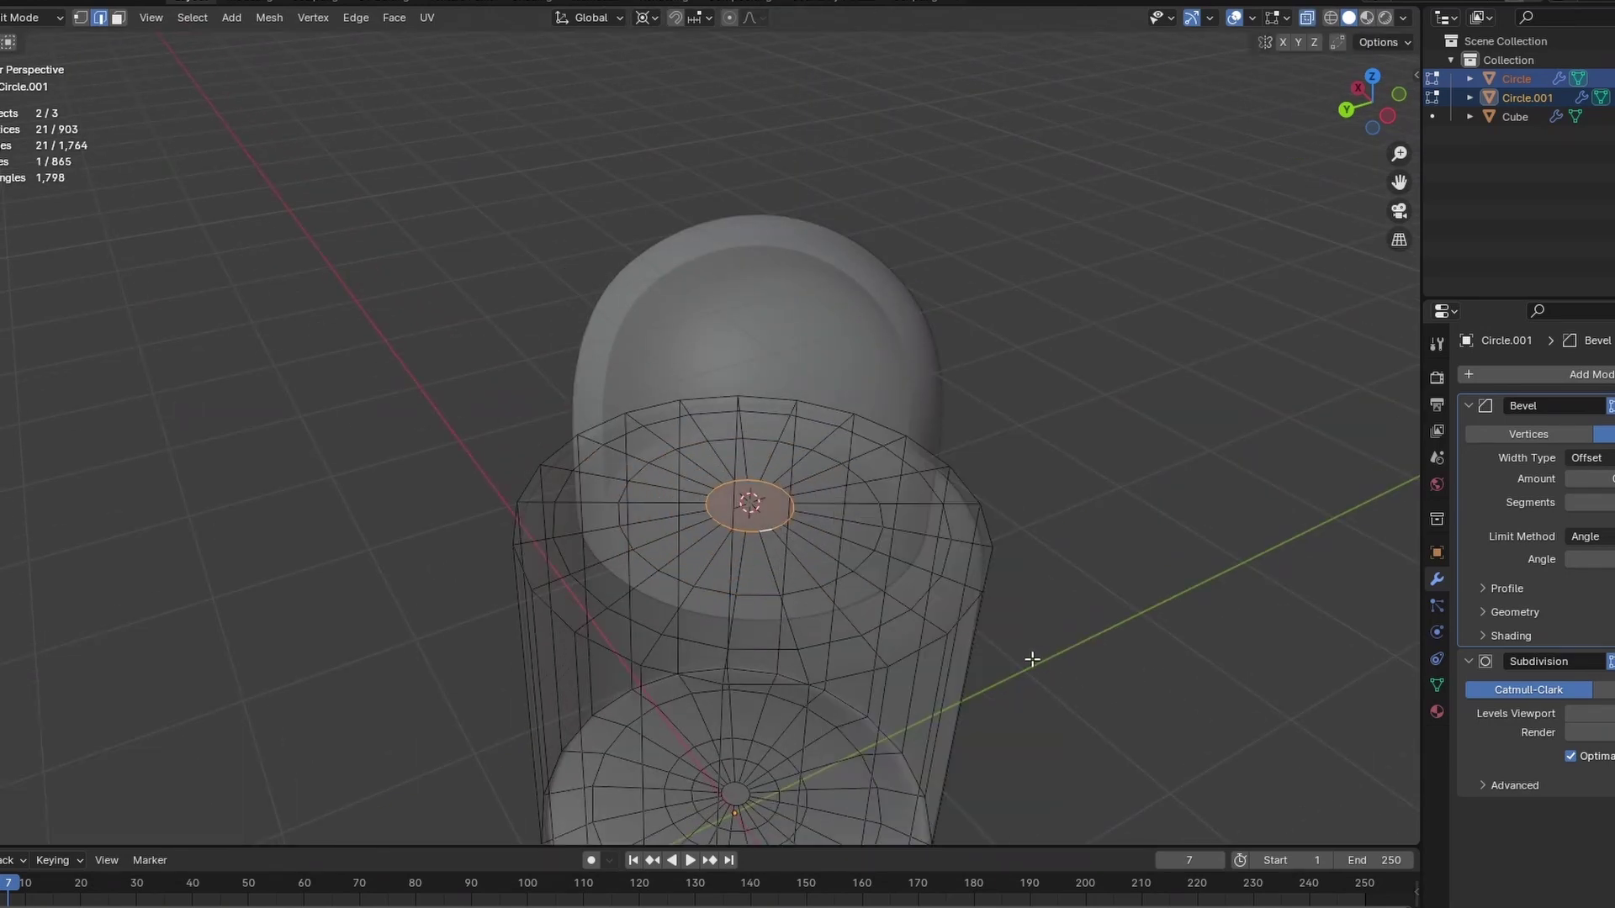
{"action": "key", "text": "i"}
{"action": "left_click", "coordinate": [1008, 642]}
{"action": "scroll", "coordinate": [905, 637], "scroll_direction": "up", "scroll_amount": 5}
{"action": "scroll", "coordinate": [904, 637], "scroll_direction": "up", "scroll_amount": 4}
{"action": "middle_click_drag", "start_coordinate": [812, 715], "coordinate": [757, 563], "text": "shift"}
{"action": "scroll", "coordinate": [988, 624], "scroll_direction": "up", "scroll_amount": 2}
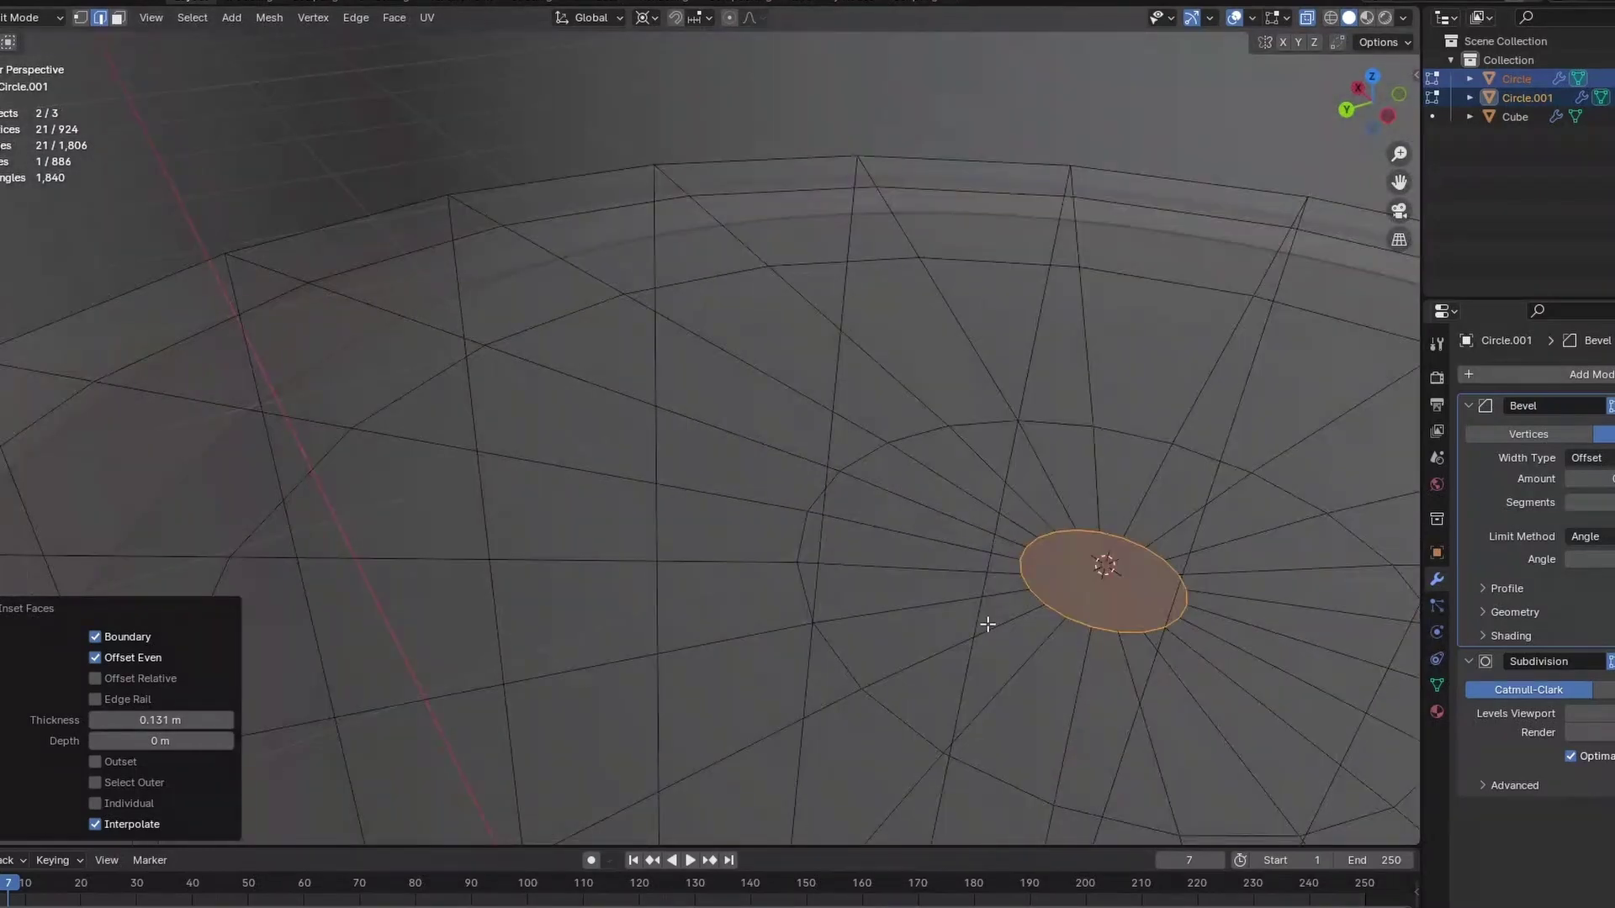
{"action": "scroll", "coordinate": [988, 625], "scroll_direction": "down", "scroll_amount": 12}
{"action": "key", "text": "Tab"}
{"action": "key", "text": "alt+z"}
{"action": "left_click", "coordinate": [988, 624]}
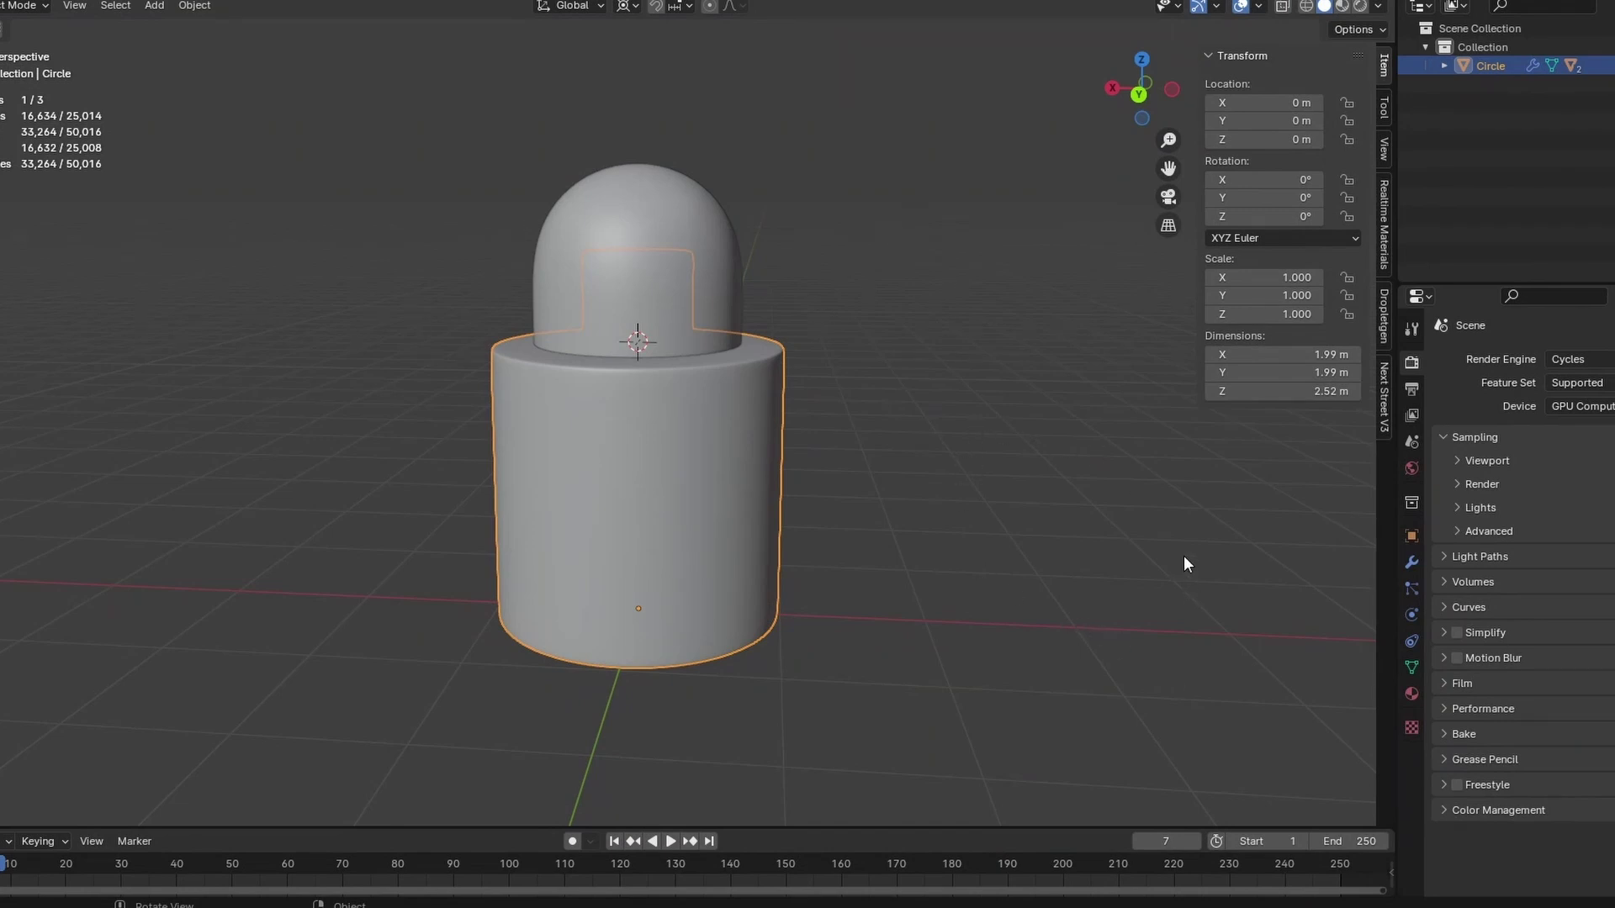
Scale the whole bottle down to 0.1 and apply its scale.
{"action": "key", "text": "s"}
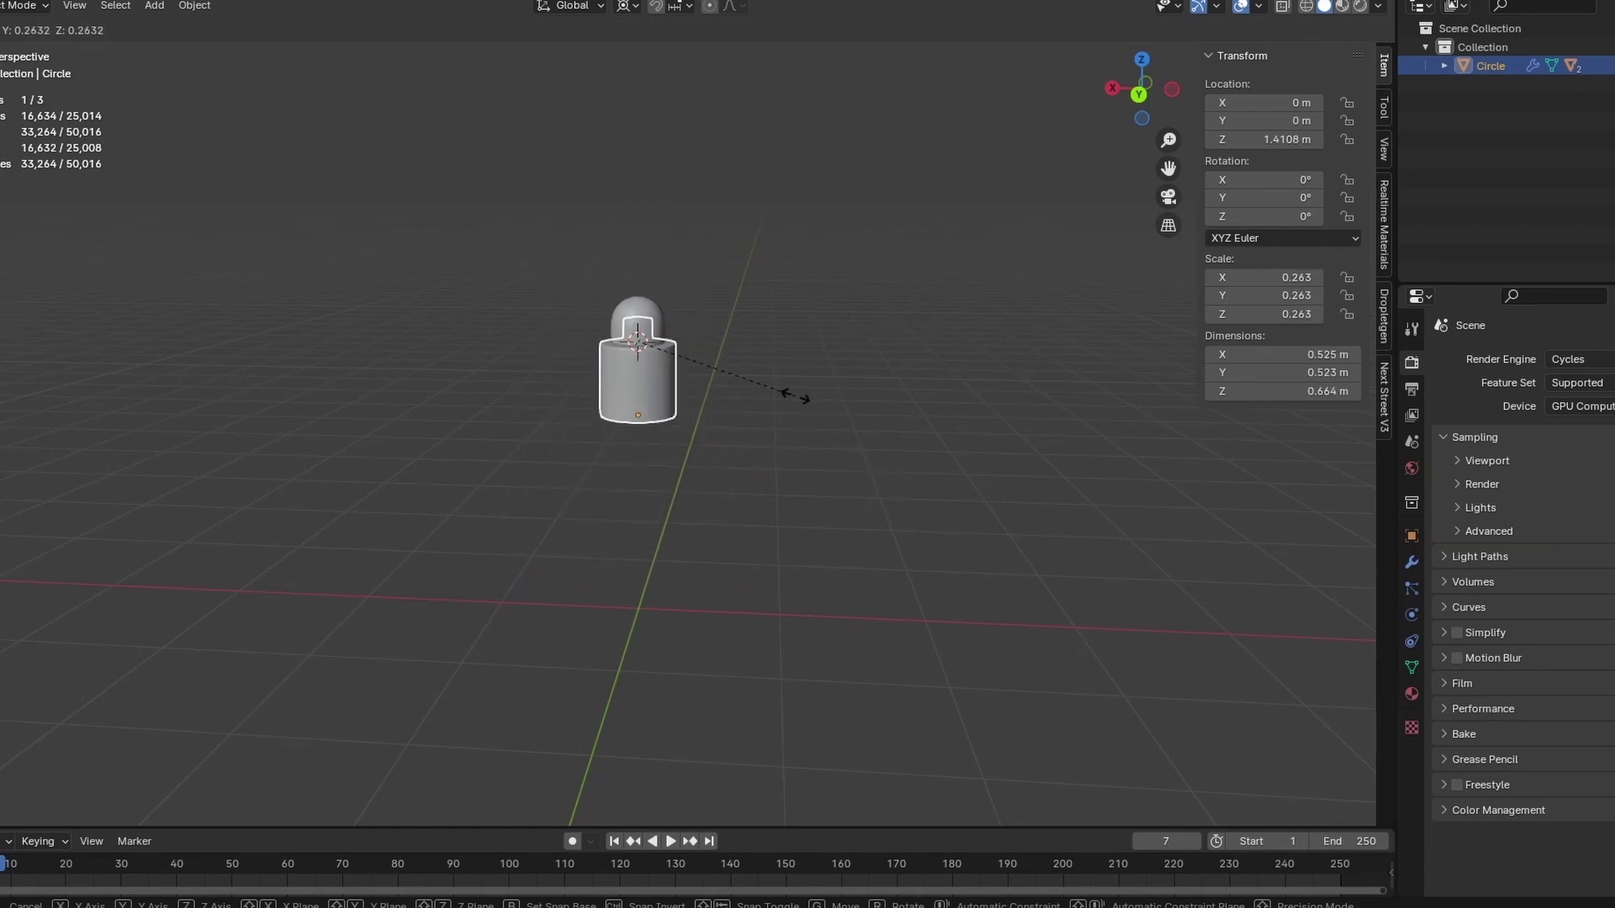
{"action": "left_click", "coordinate": [775, 419]}
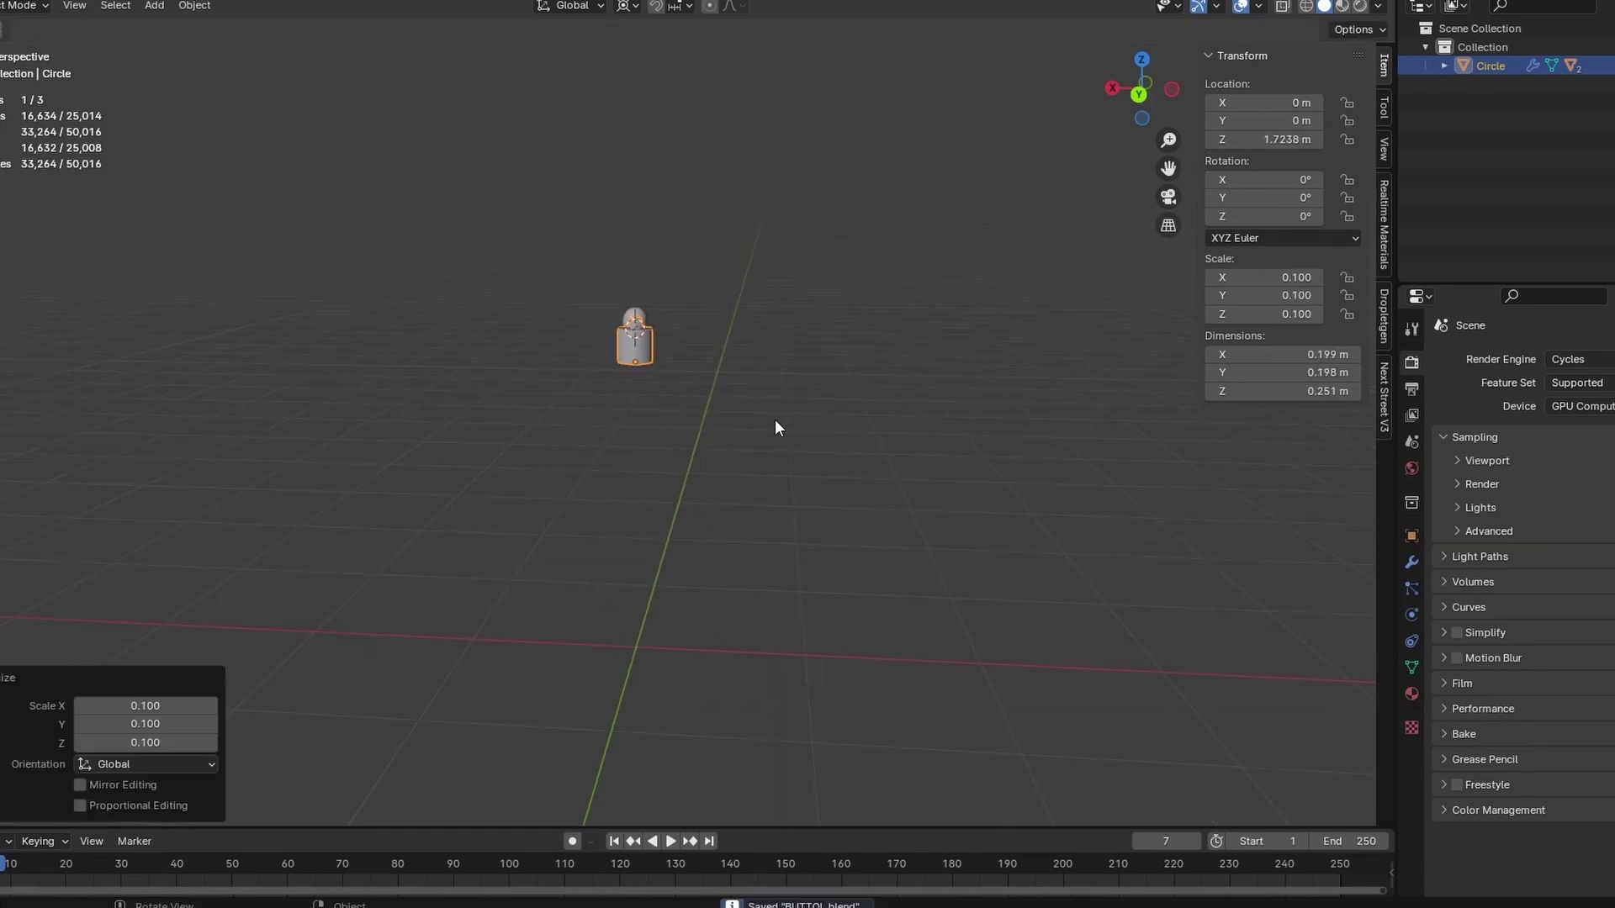
{"action": "key", "text": "ctrl+a"}
{"action": "left_click", "coordinate": [766, 457]}
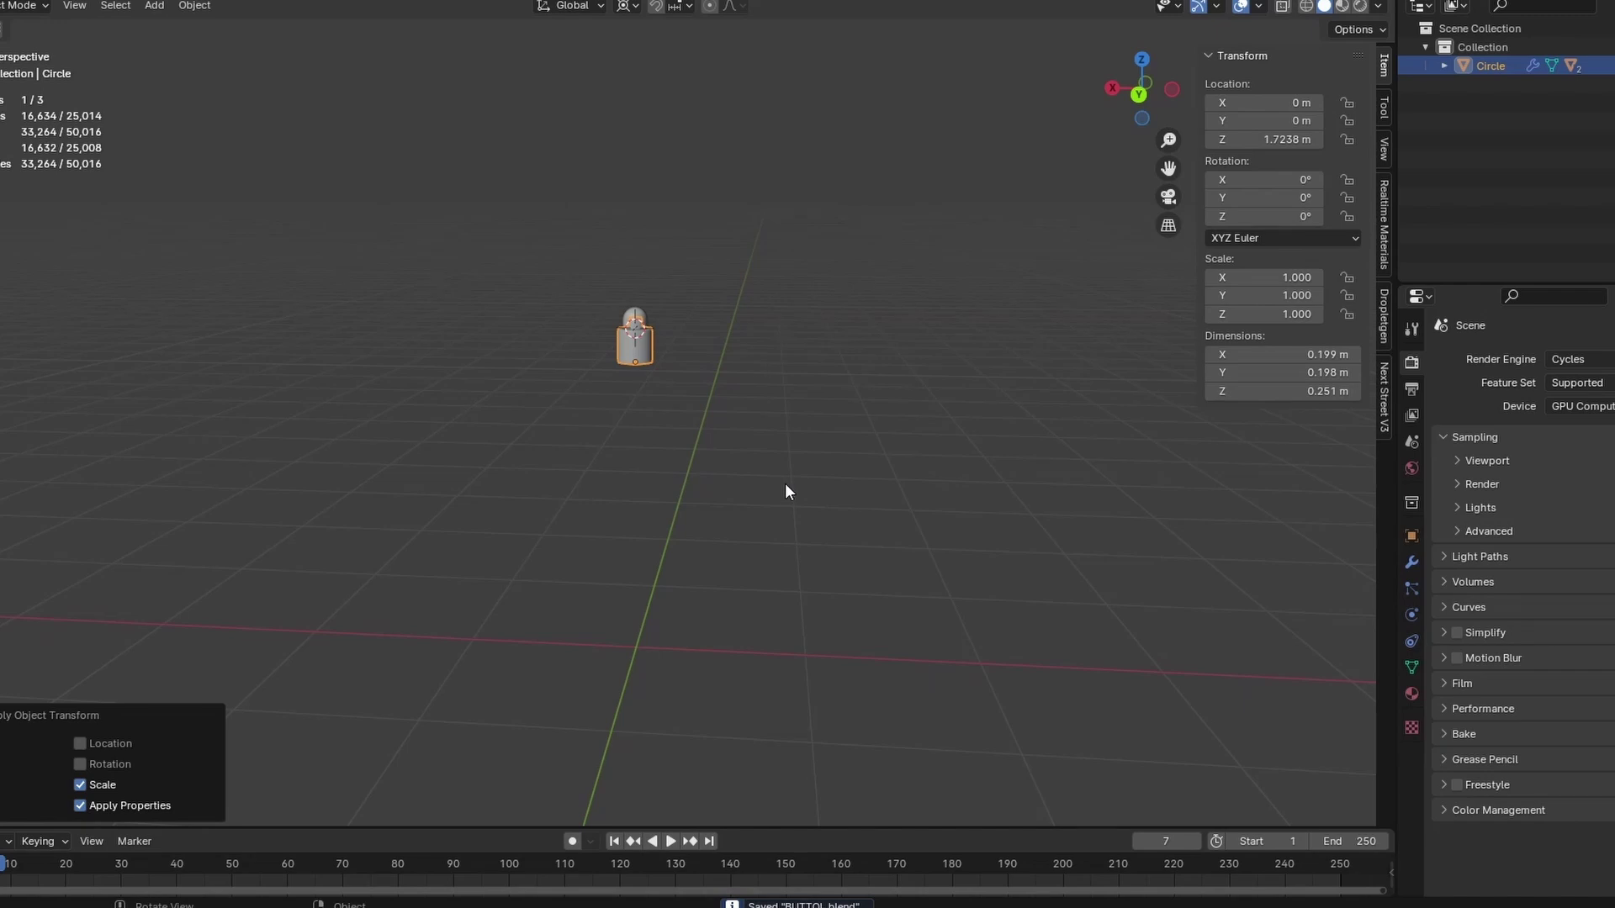
Snap the bottle to the 3D cursor at the world origin, frame it and hide the transform sidebar.
{"action": "key", "text": "alt+s"}
{"action": "key", "text": "shift+s"}
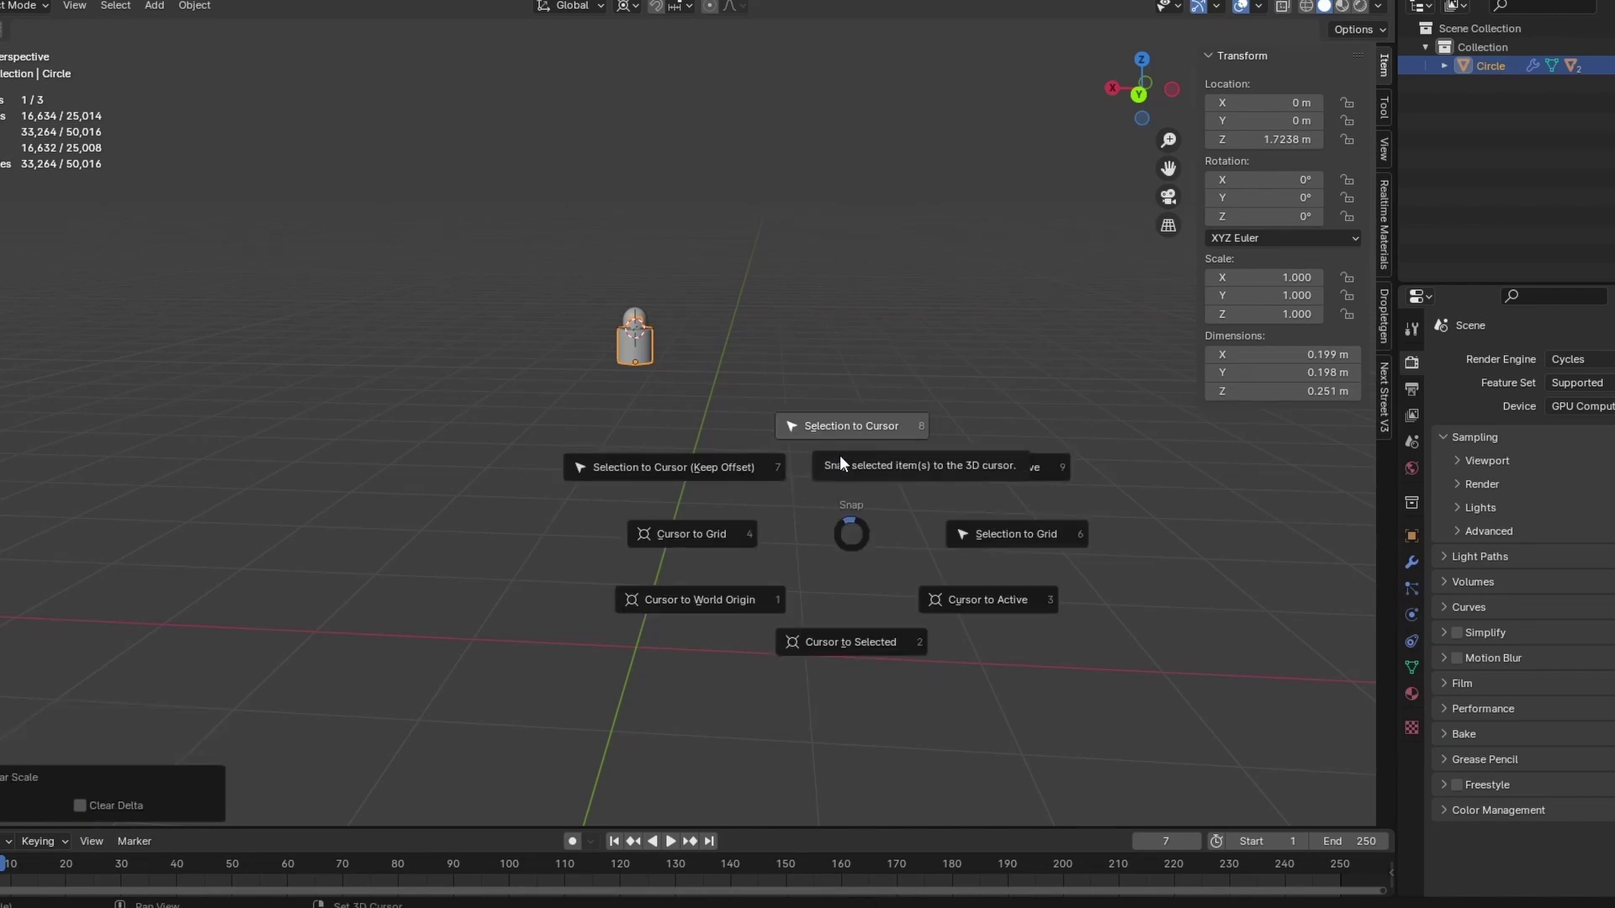
{"action": "key", "text": "8"}
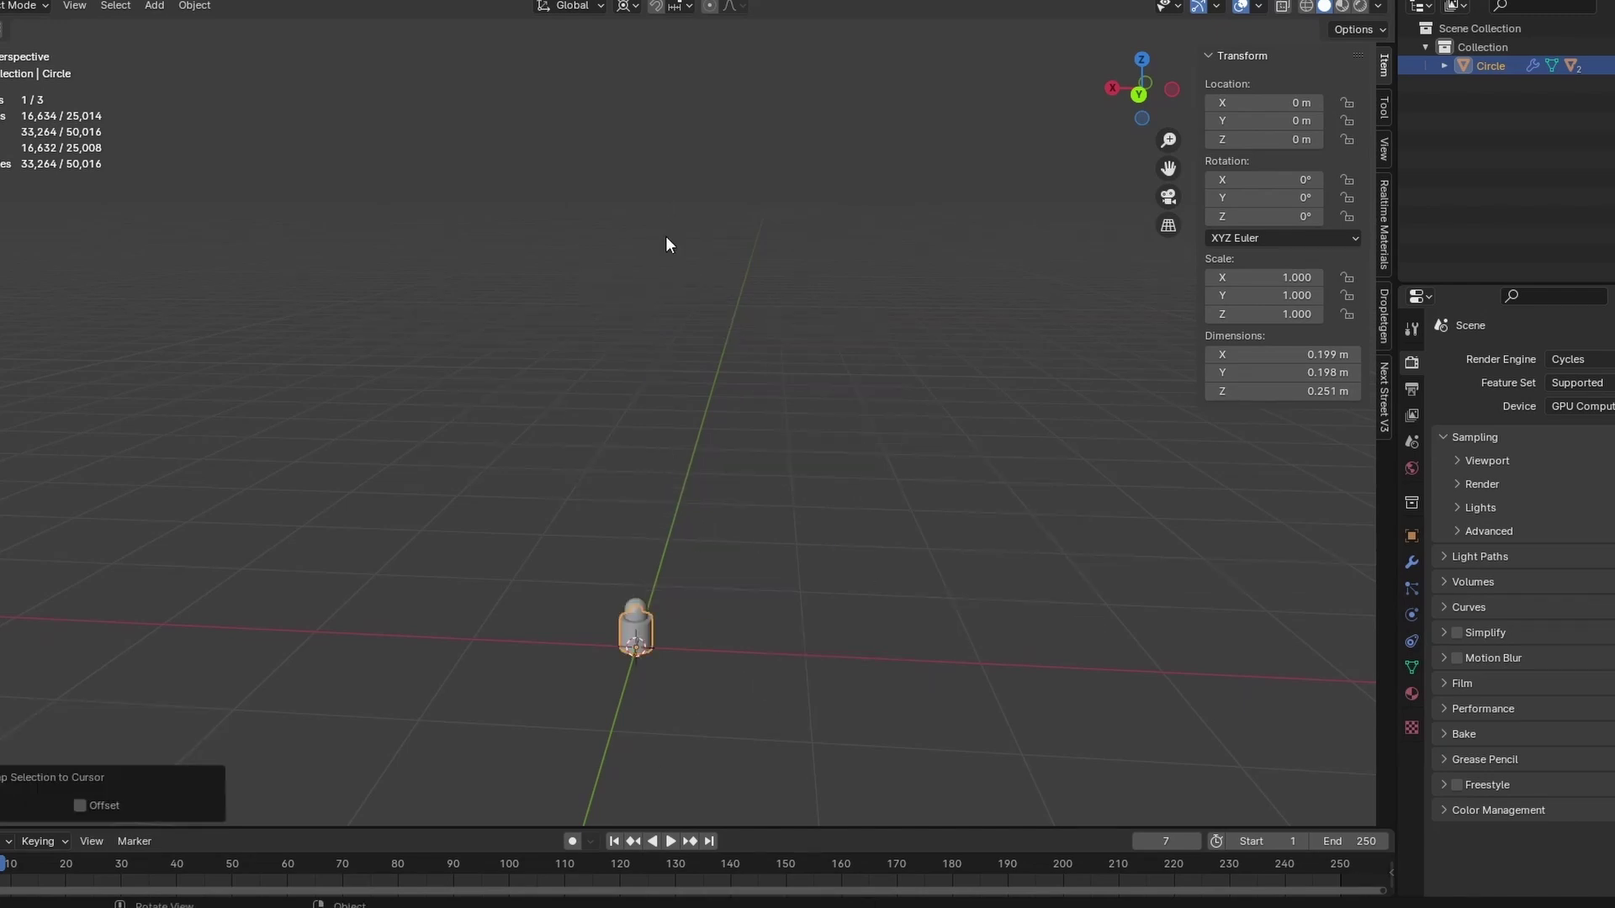
{"action": "key", "text": "KP_Decimal"}
{"action": "key", "text": "n"}
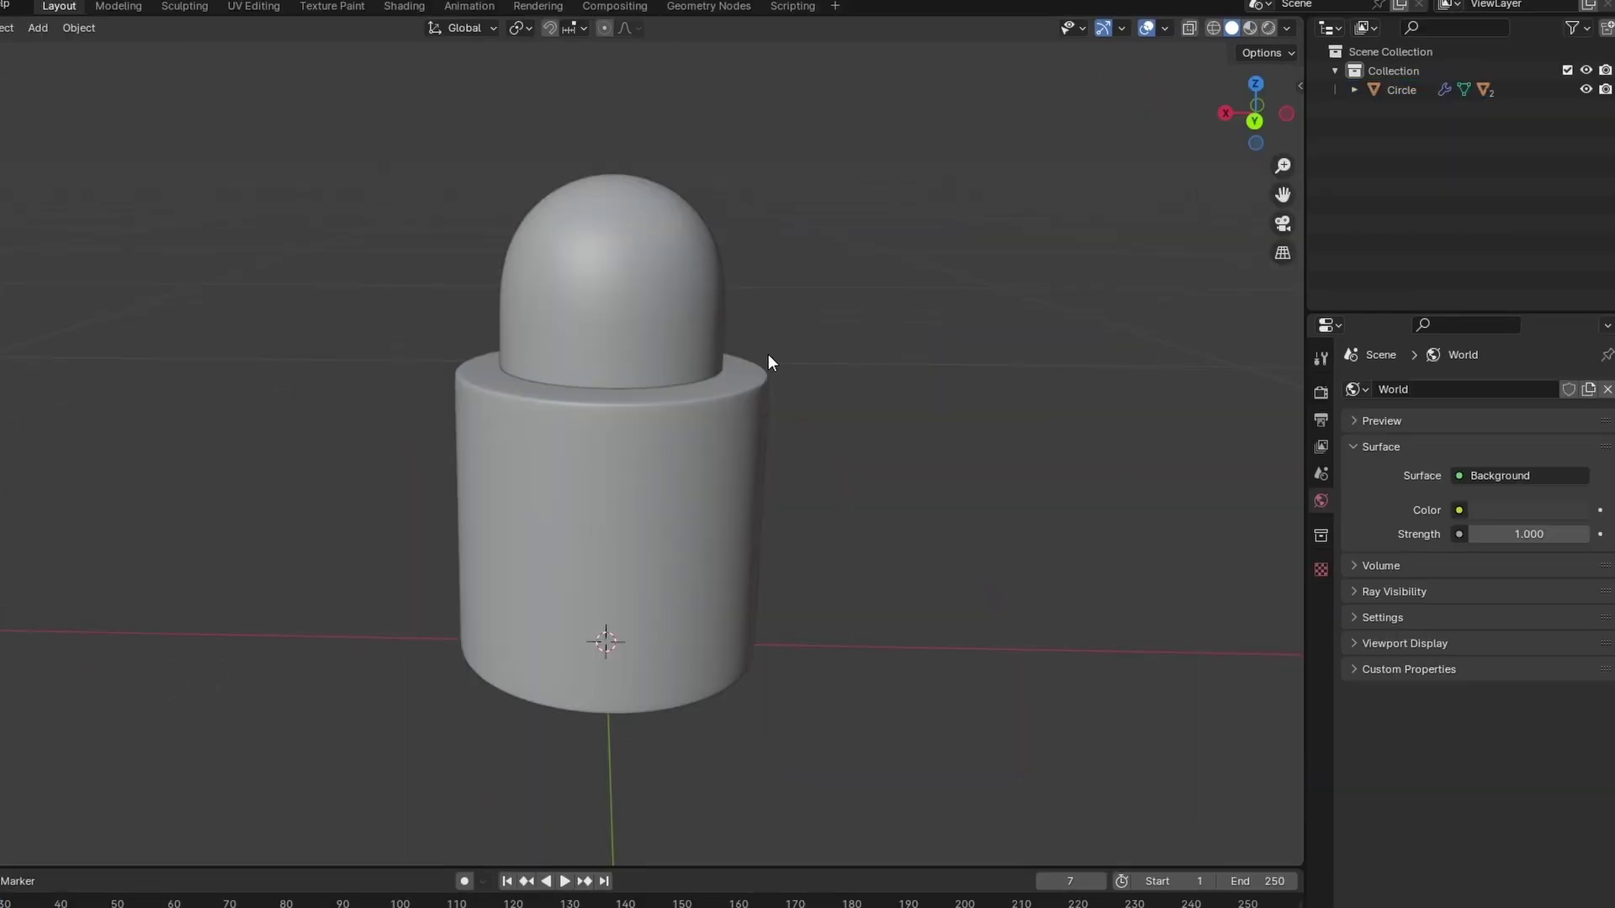
Switch the viewport to rendered shading and check the render engine, compute device and viewport sampling settings.
{"action": "left_click", "coordinate": [1268, 28]}
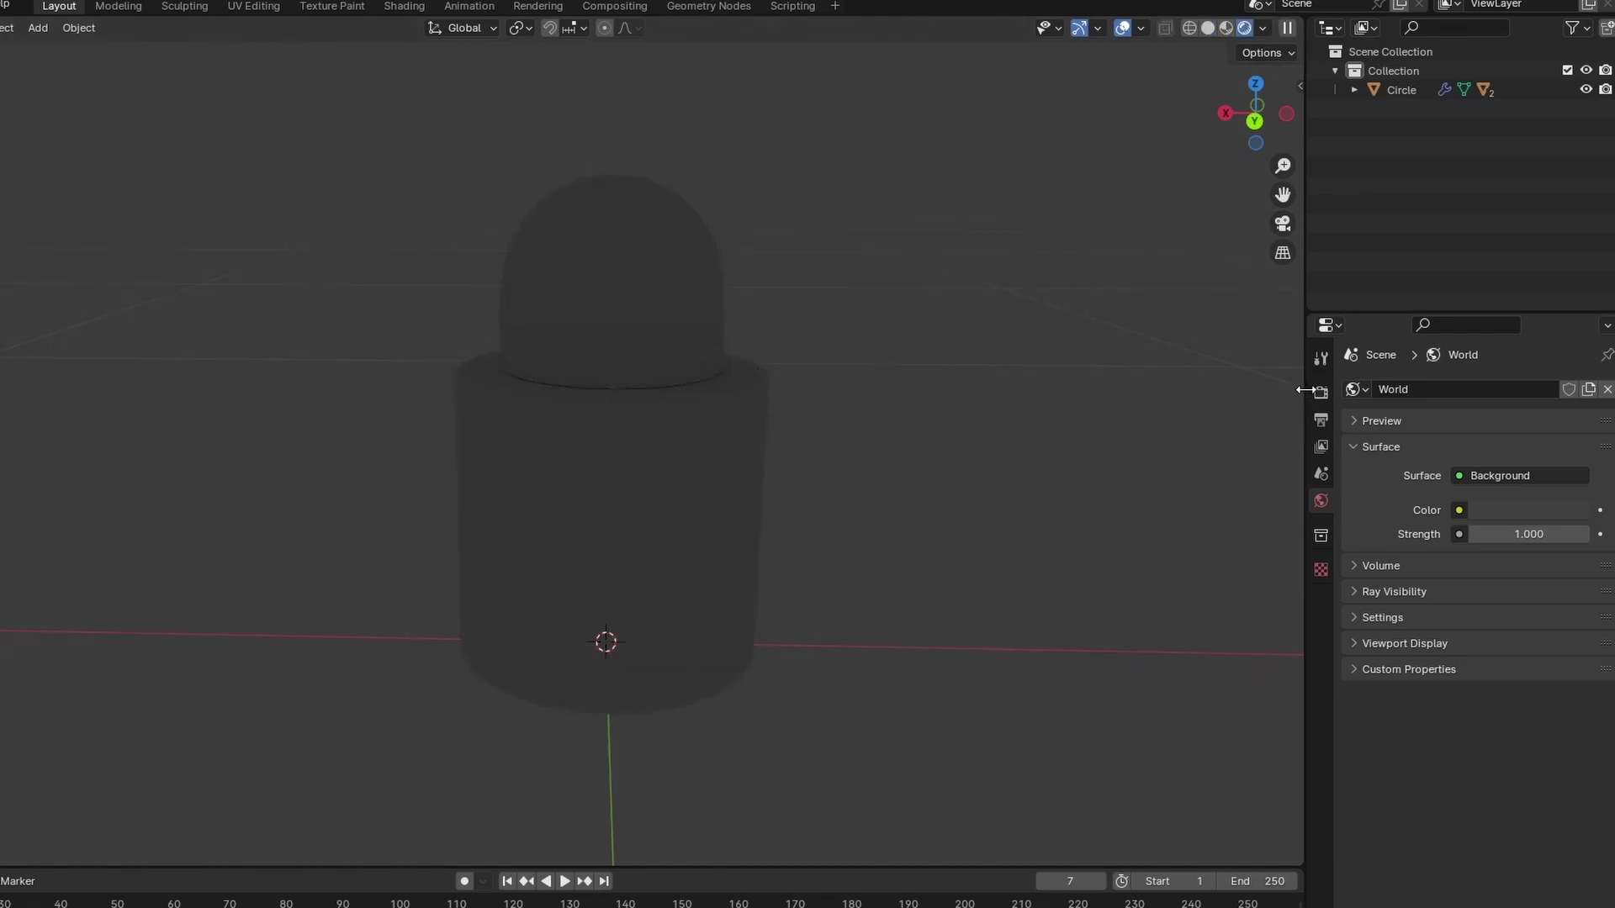
{"action": "left_click", "coordinate": [1320, 395]}
{"action": "left_click", "coordinate": [1464, 438]}
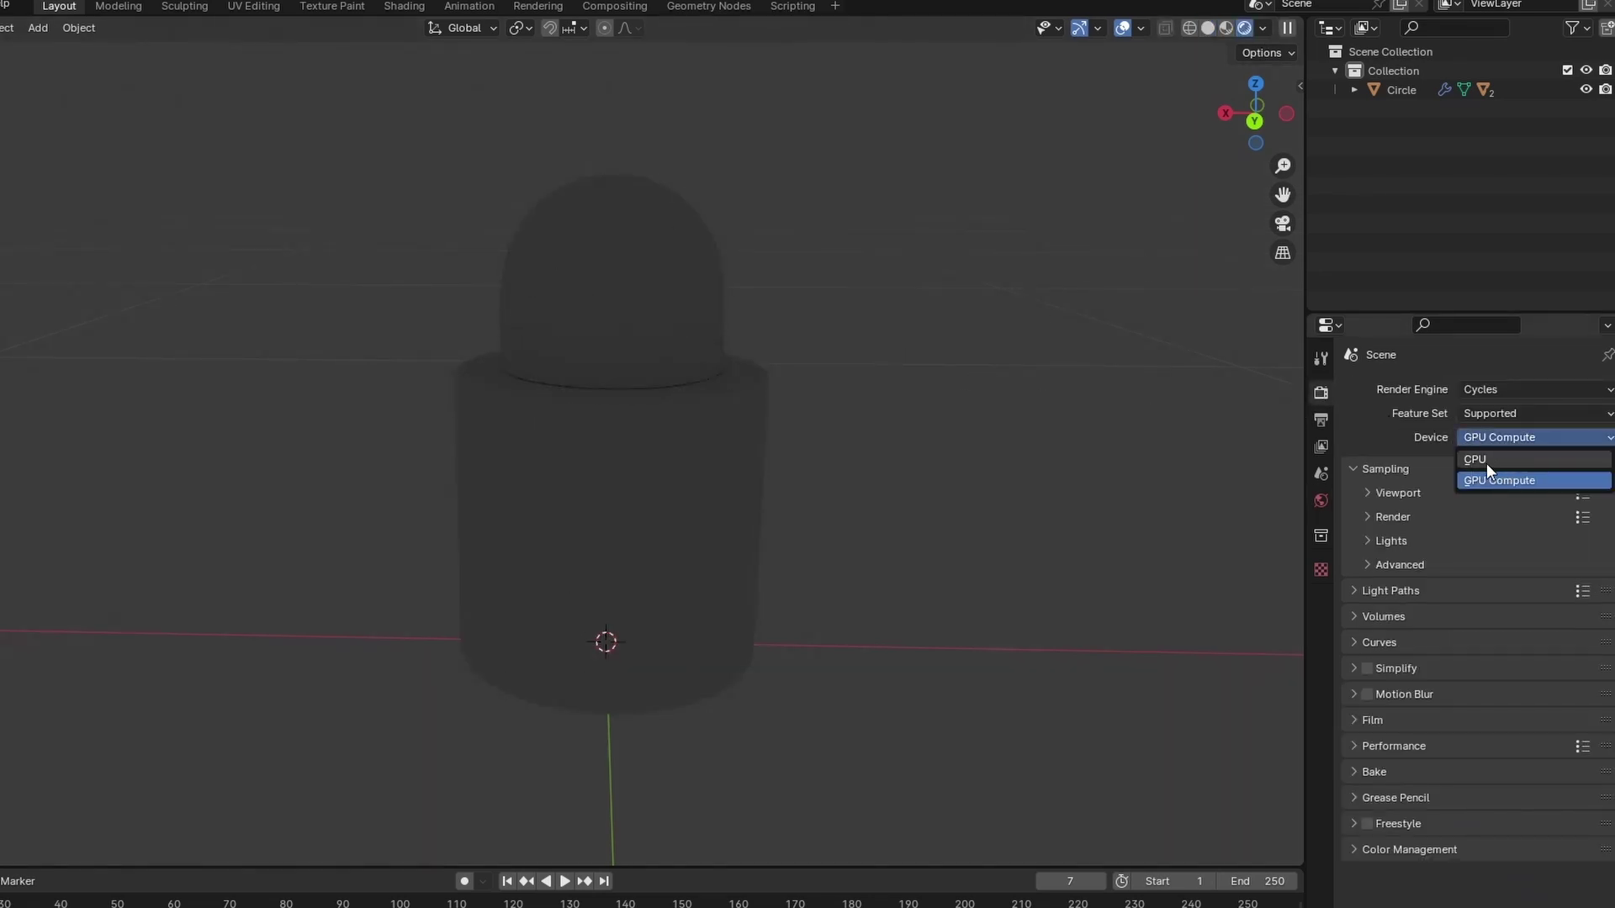
{"action": "left_click", "coordinate": [1482, 390]}
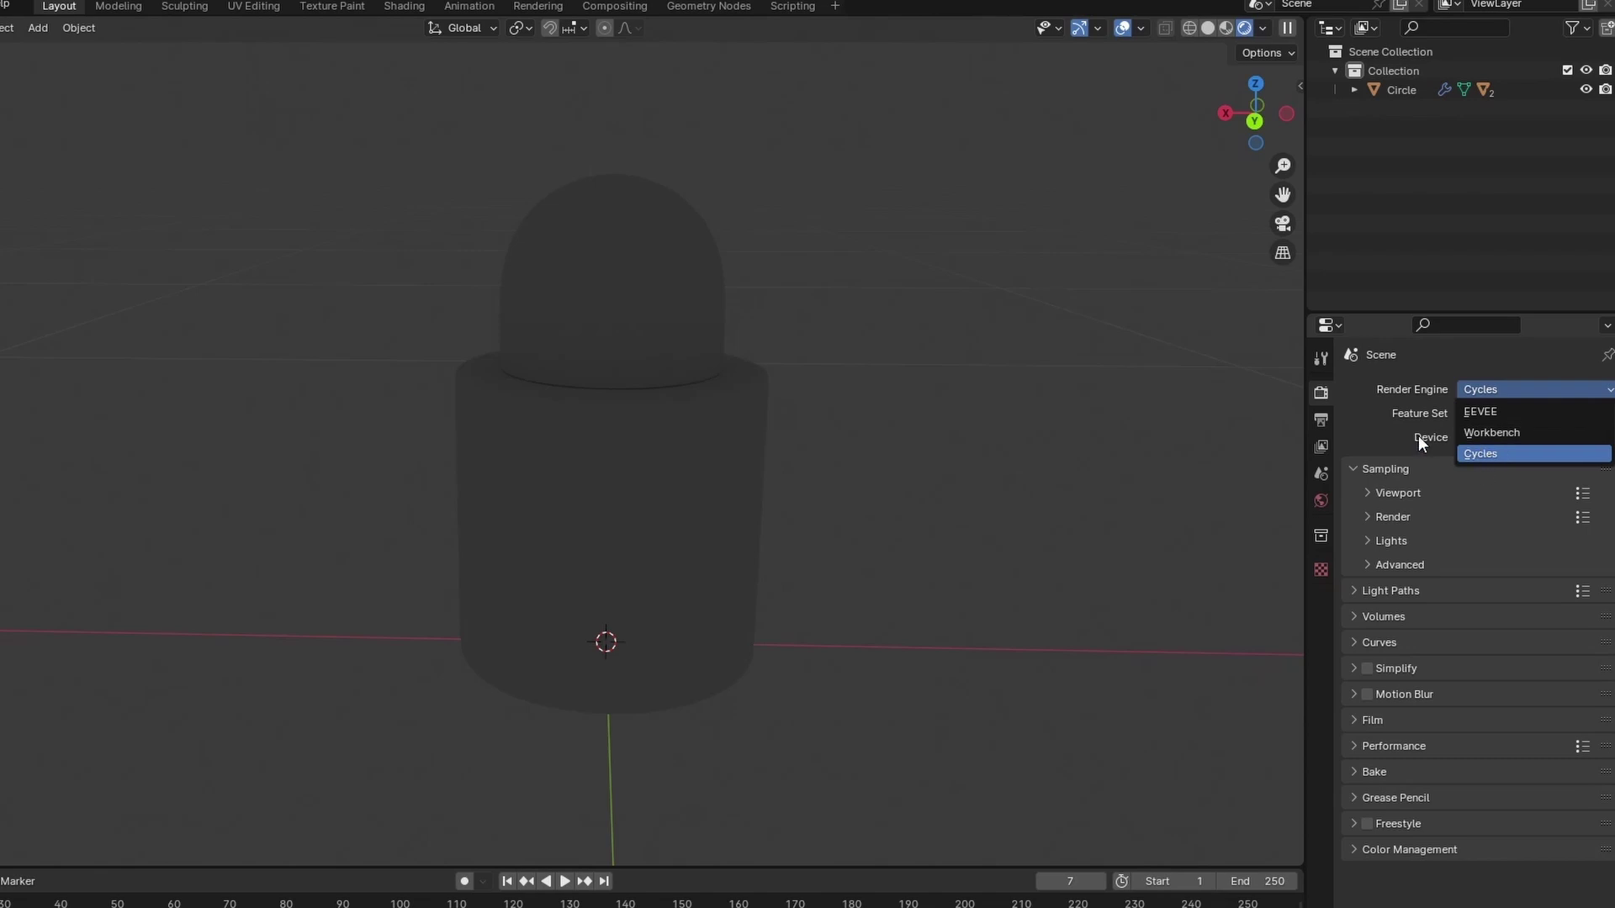
{"action": "left_click", "coordinate": [1398, 493]}
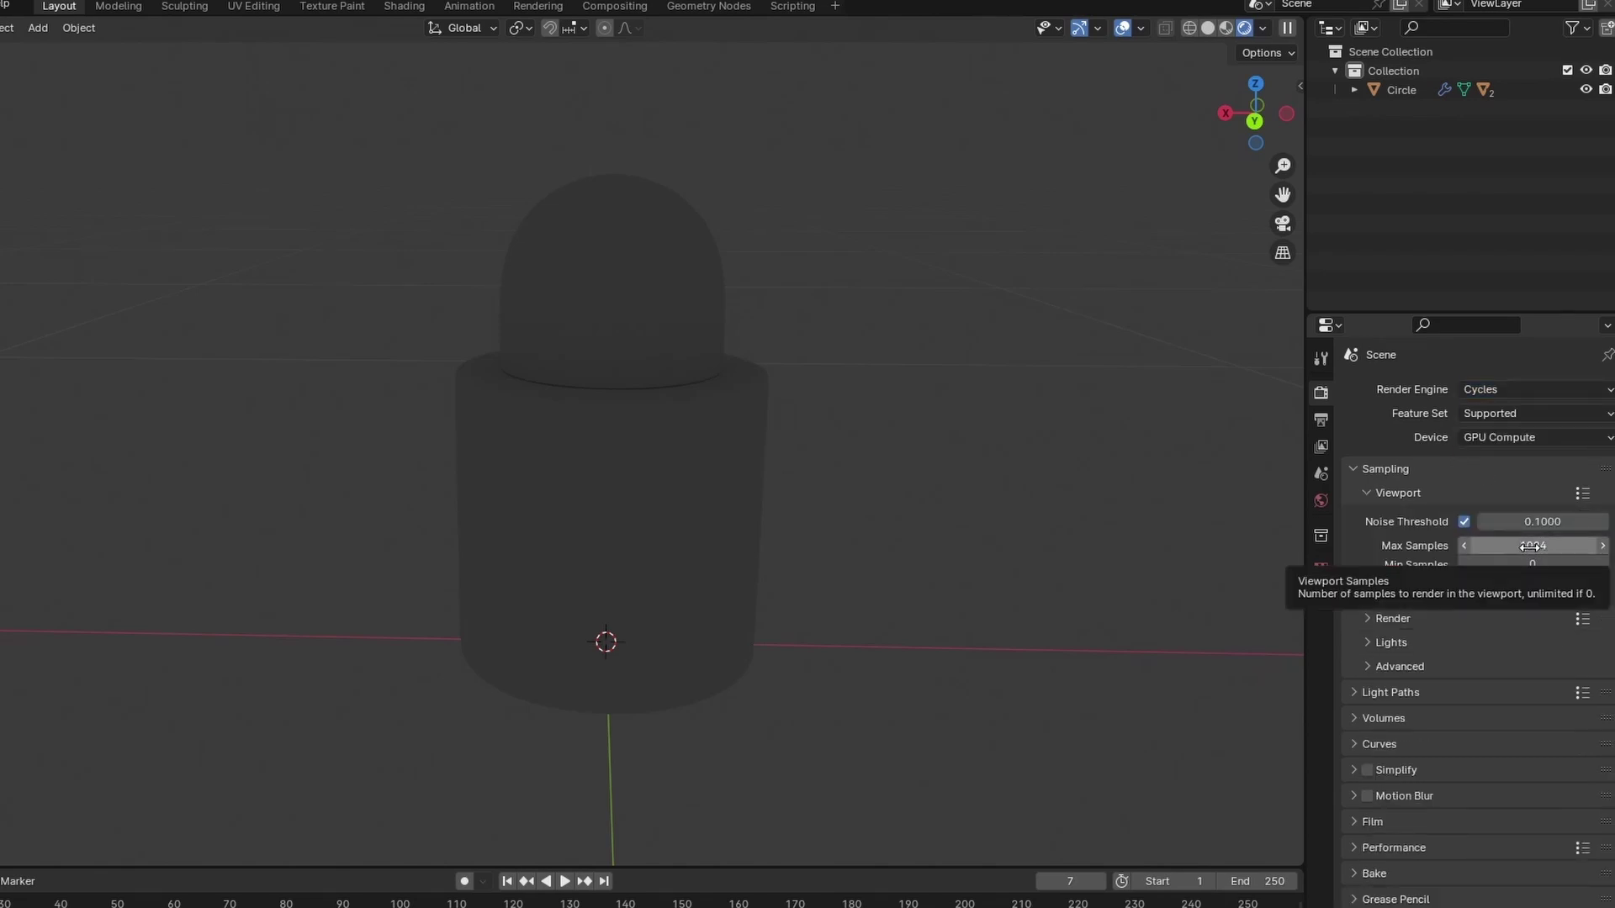
Add an area light, raise it about 0.53 m along Z above the bottle and scale it to about 0.56.
{"action": "key", "text": "shift+a"}
{"action": "mouse_move", "coordinate": [695, 677]}
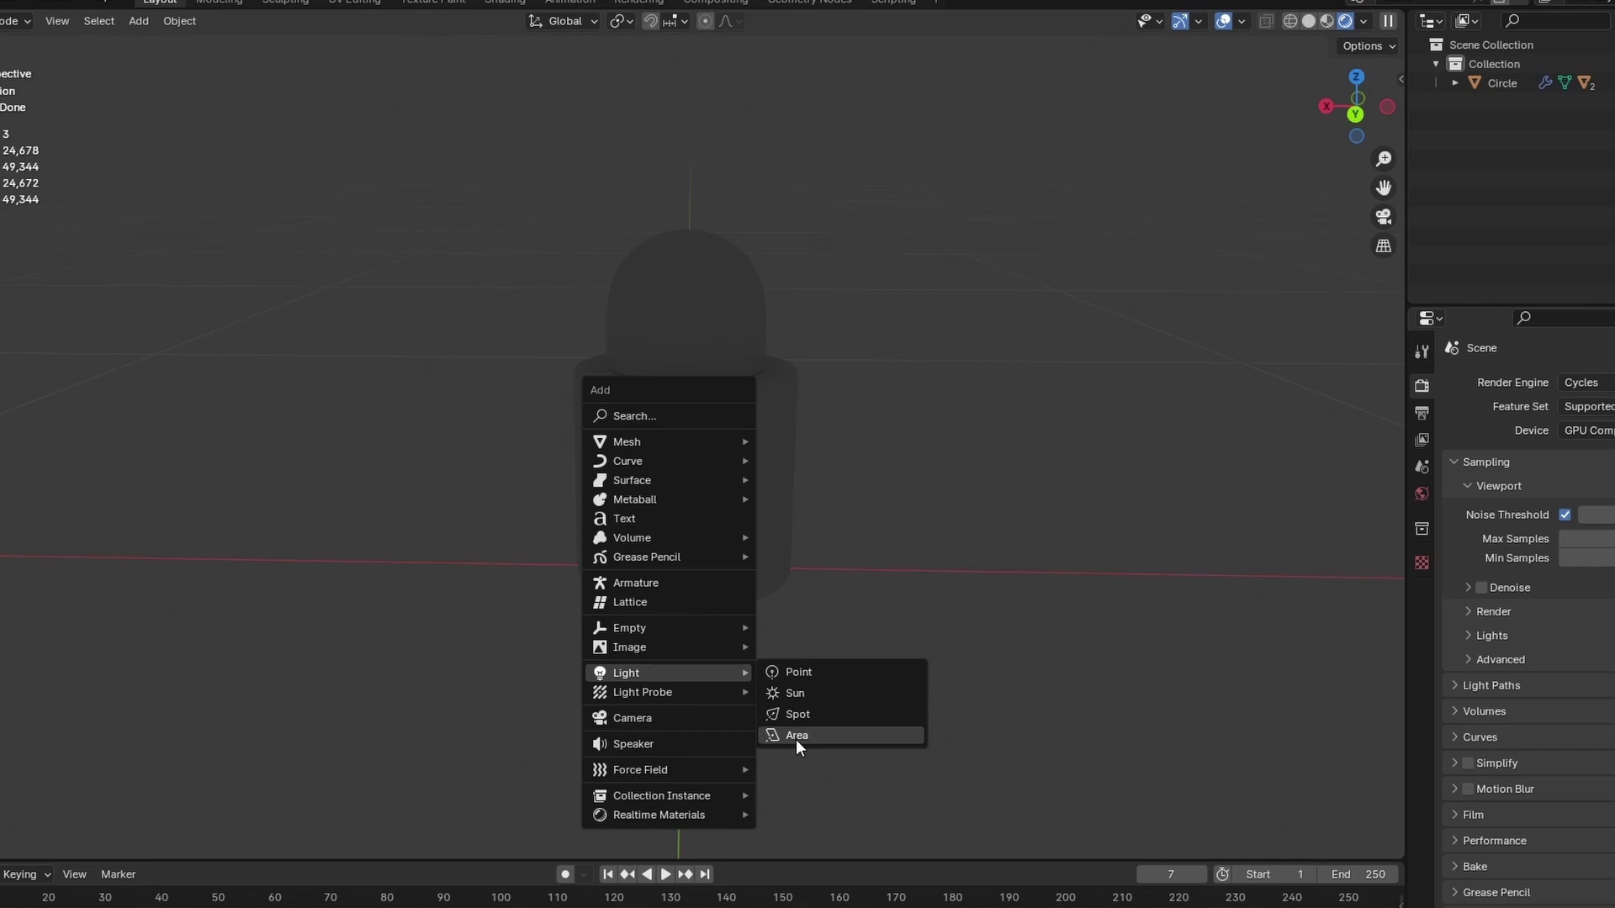
{"action": "left_click", "coordinate": [795, 737]}
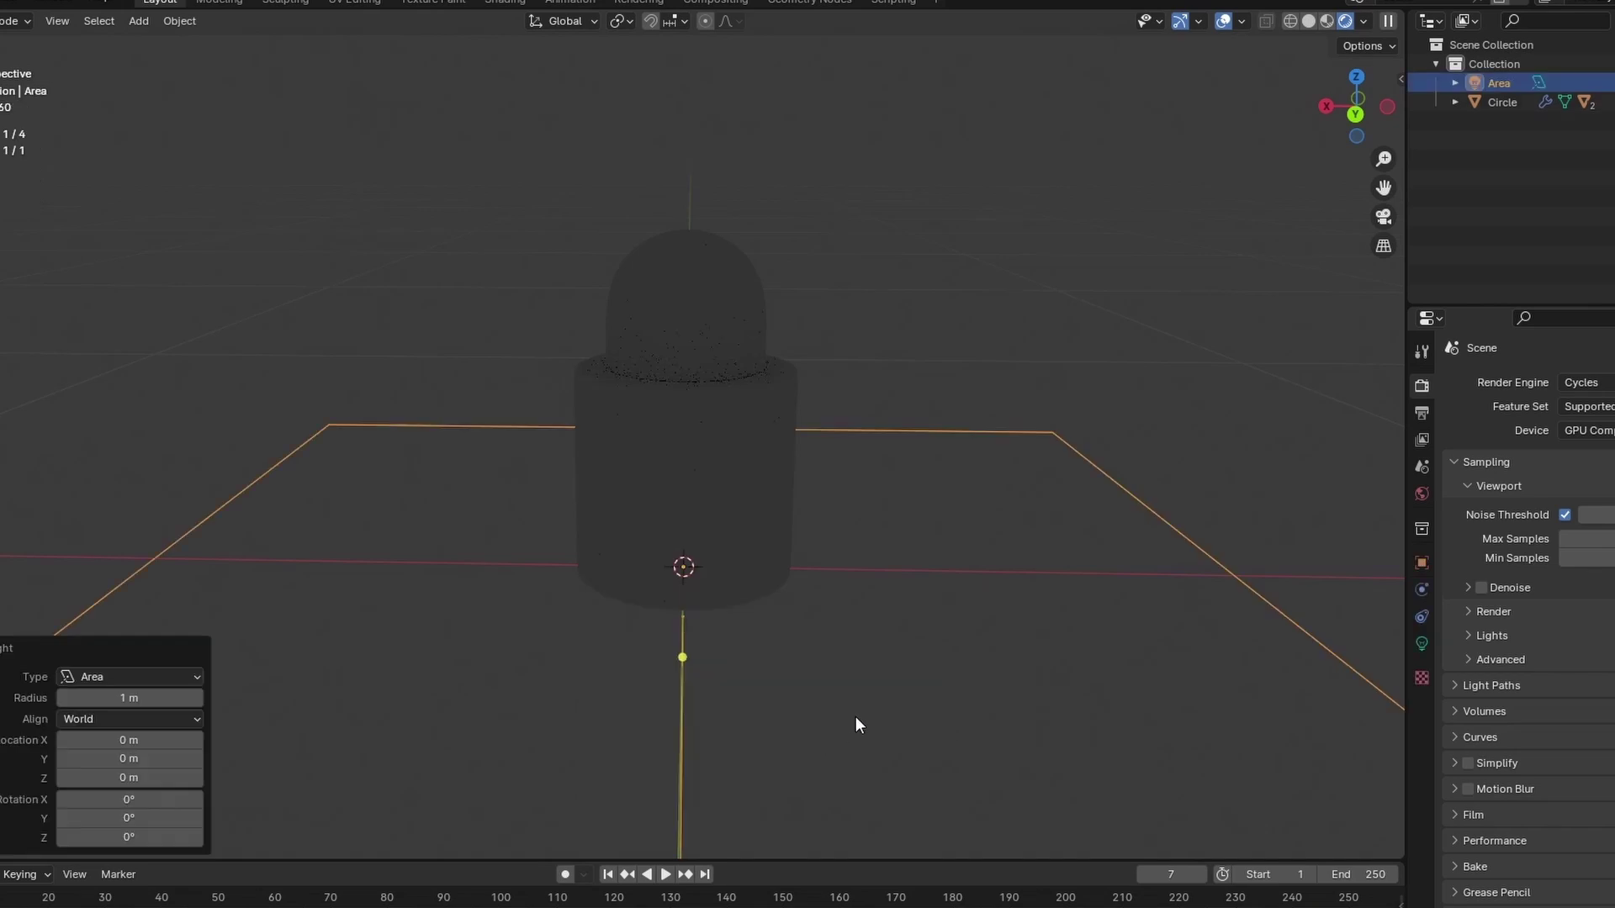
{"action": "key", "text": "g"}
{"action": "key", "text": "z"}
{"action": "left_click", "coordinate": [1091, 323]}
{"action": "key", "text": "s"}
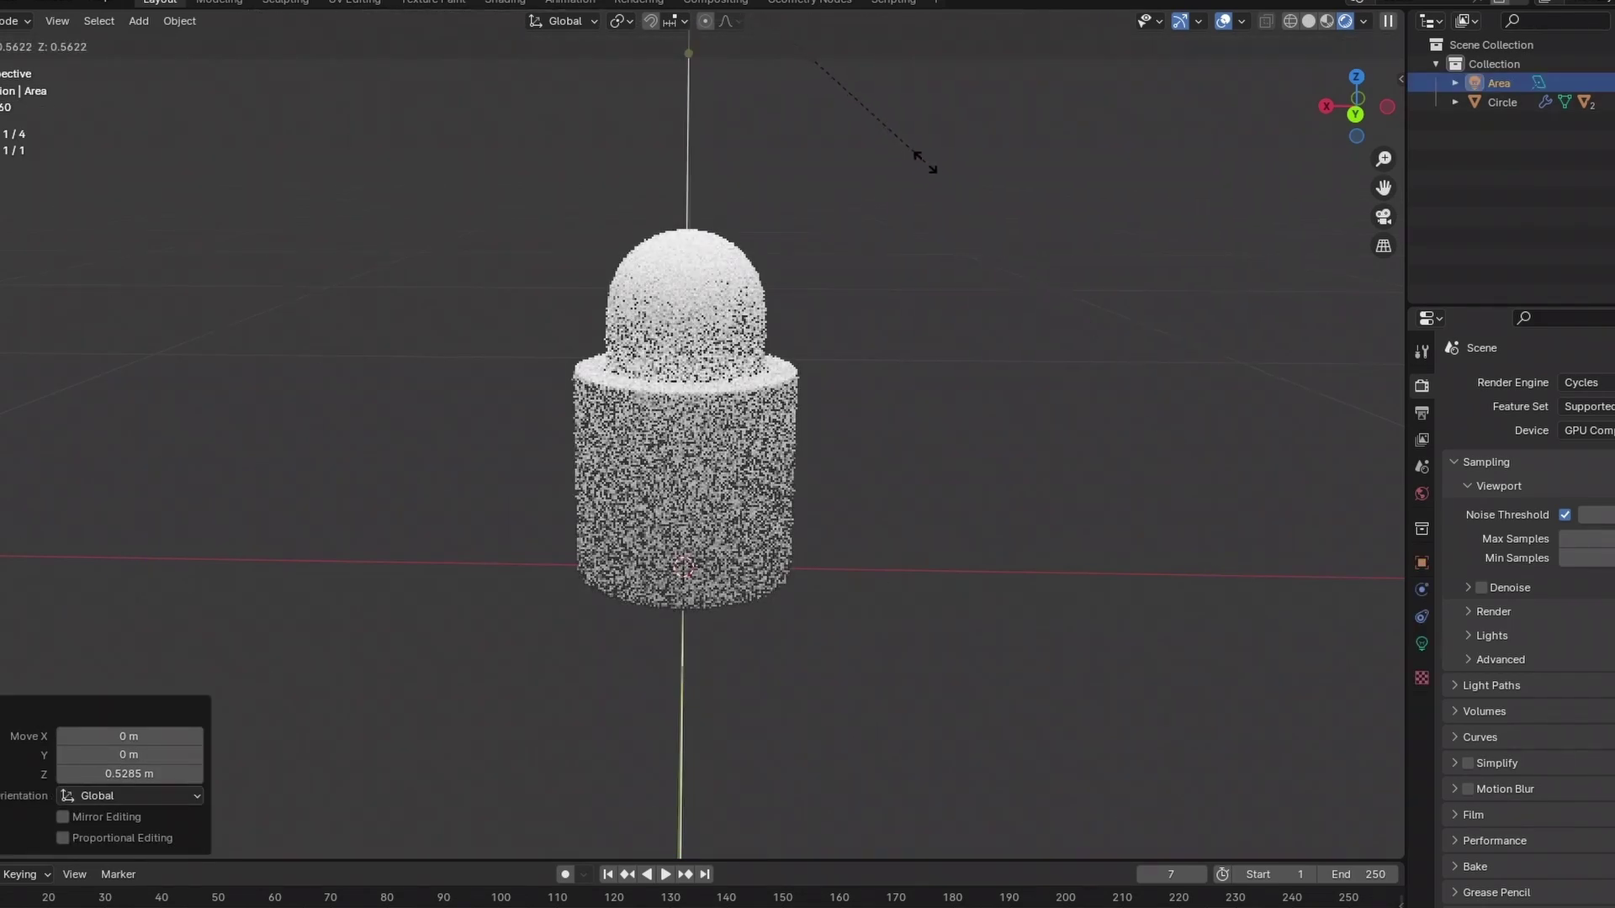
{"action": "left_click", "coordinate": [923, 162]}
{"action": "scroll", "coordinate": [924, 174], "scroll_direction": "down", "scroll_amount": 3}
{"action": "key", "text": "g"}
{"action": "right_click", "coordinate": [923, 185]}
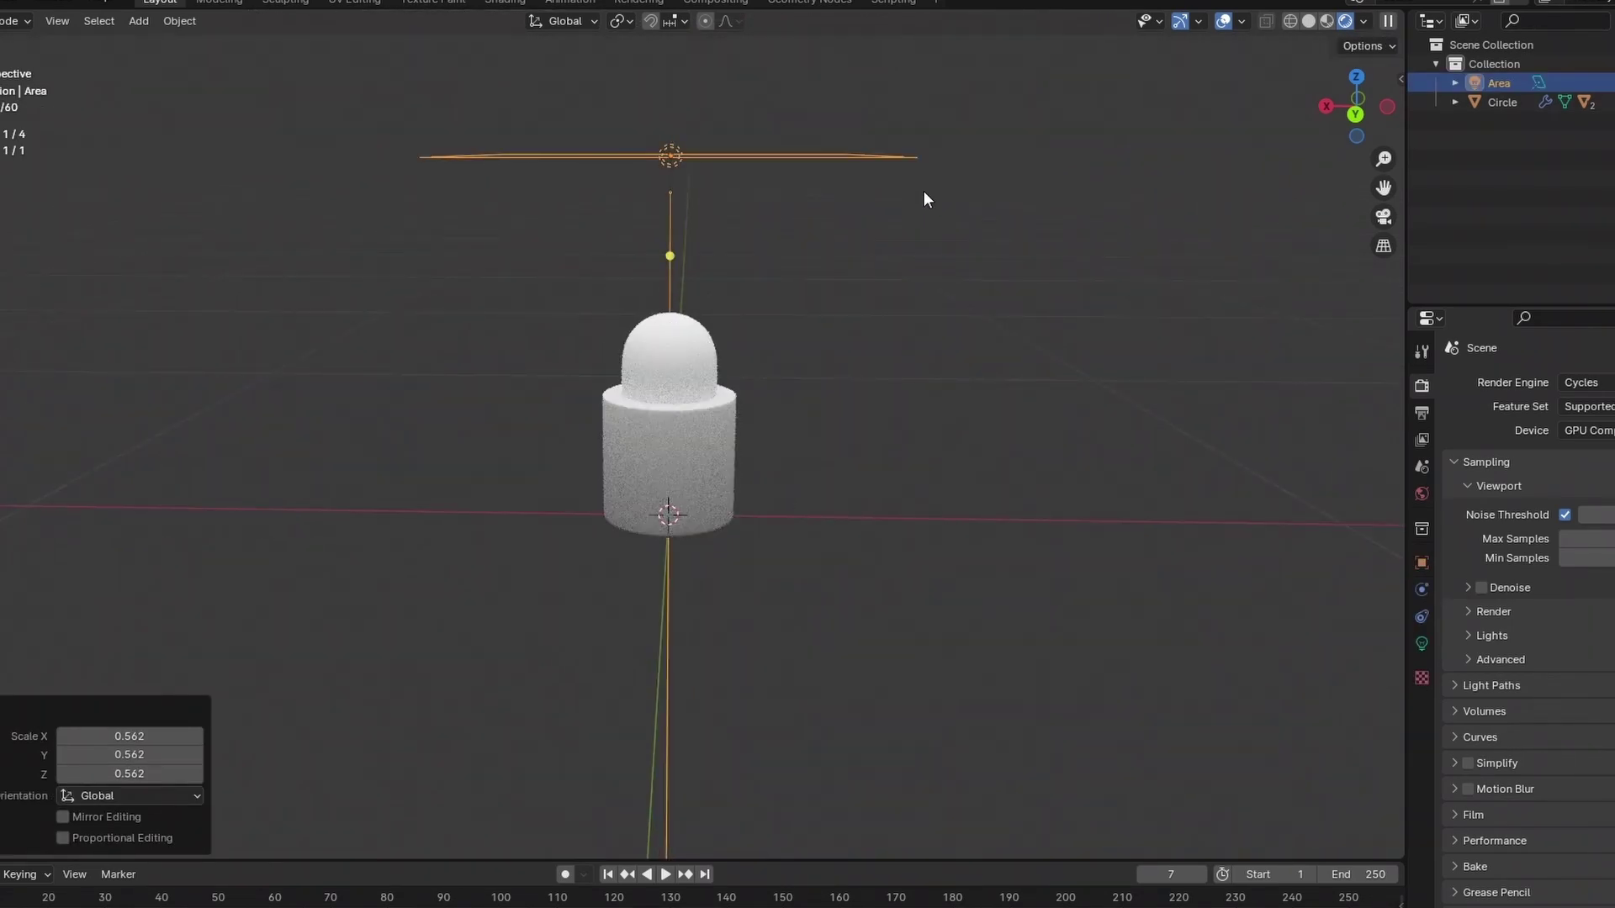
Move the area light off to one side of the bottle, tilt it about 28° toward it and rotate it around Z.
{"action": "key", "text": "g"}
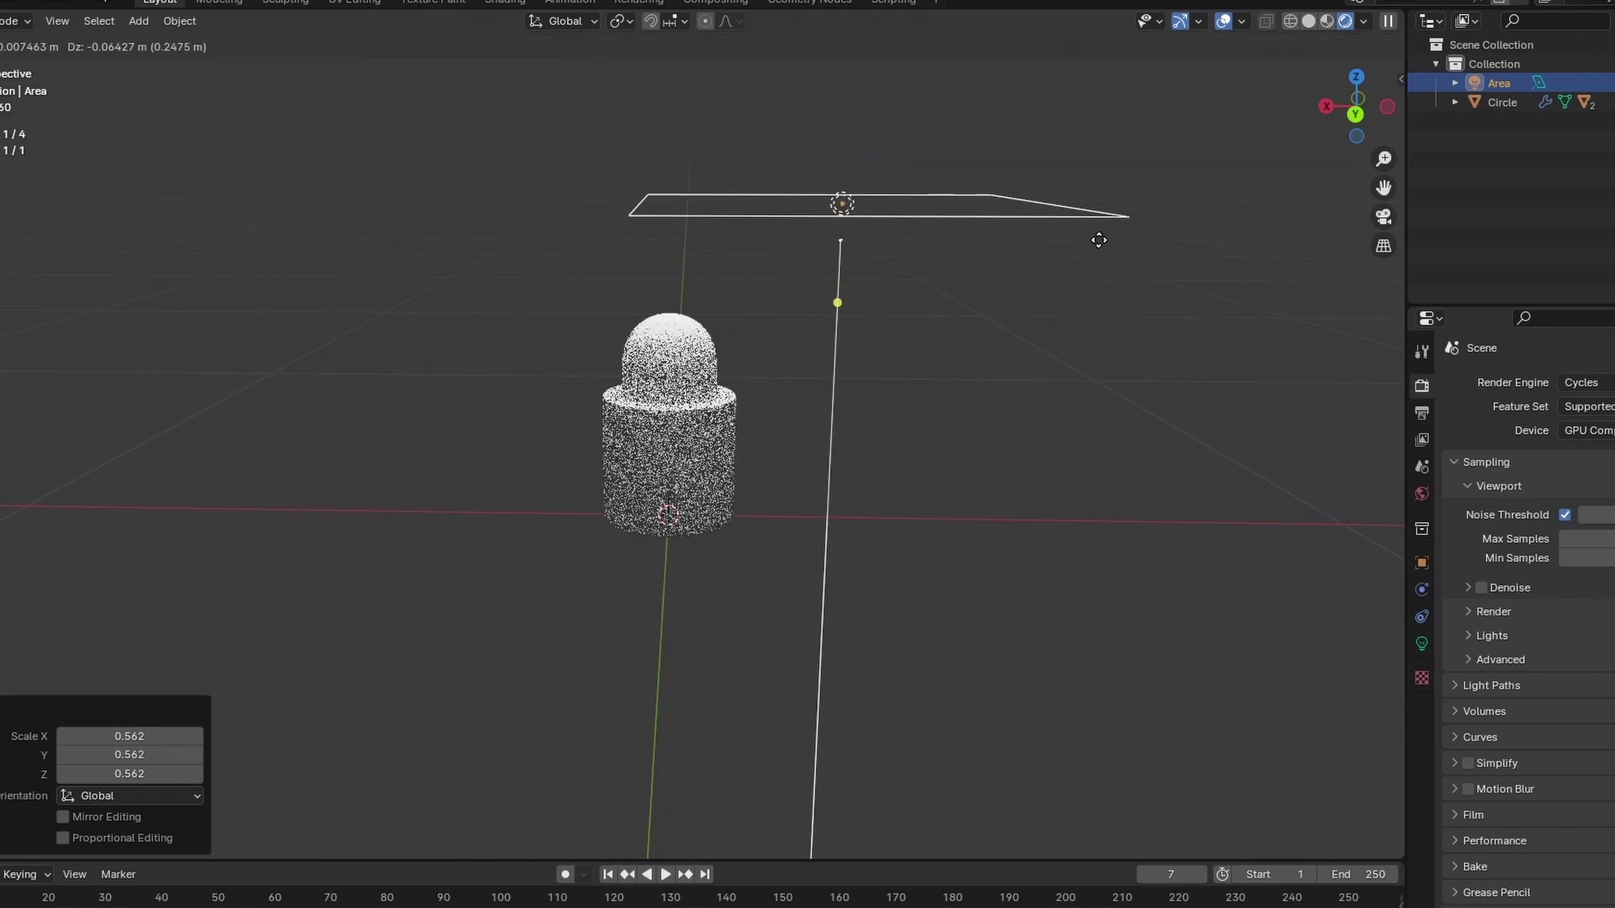
{"action": "left_click", "coordinate": [1107, 228]}
{"action": "key", "text": "r"}
{"action": "left_click", "coordinate": [1028, 321]}
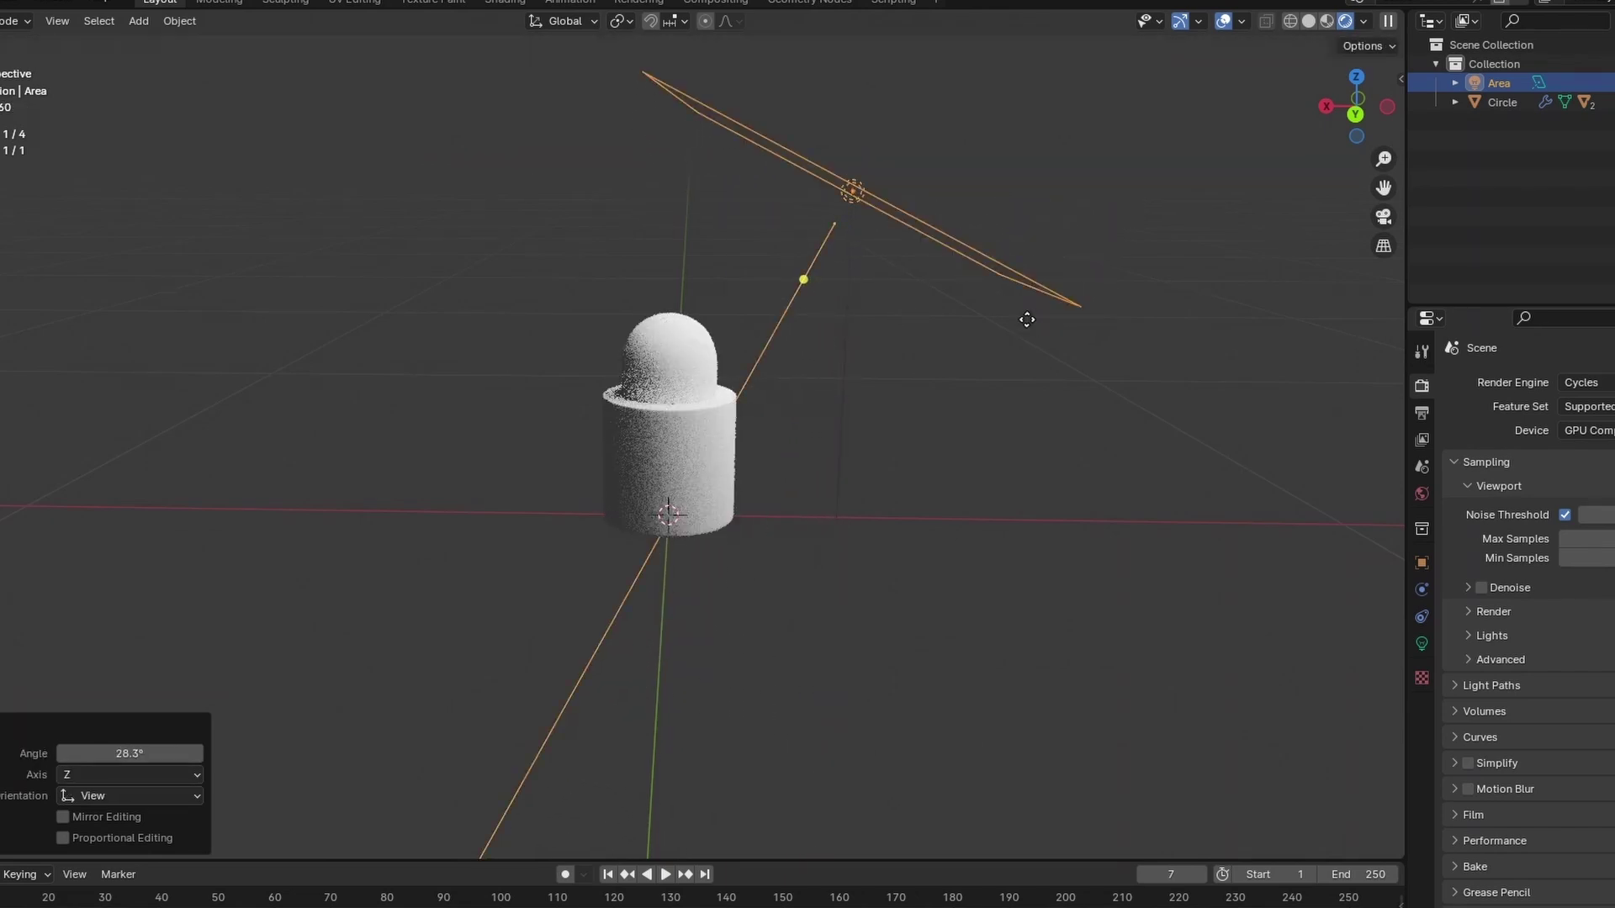
{"action": "key", "text": "g"}
{"action": "left_click", "coordinate": [1137, 329]}
{"action": "key", "text": "r"}
{"action": "key", "text": "z"}
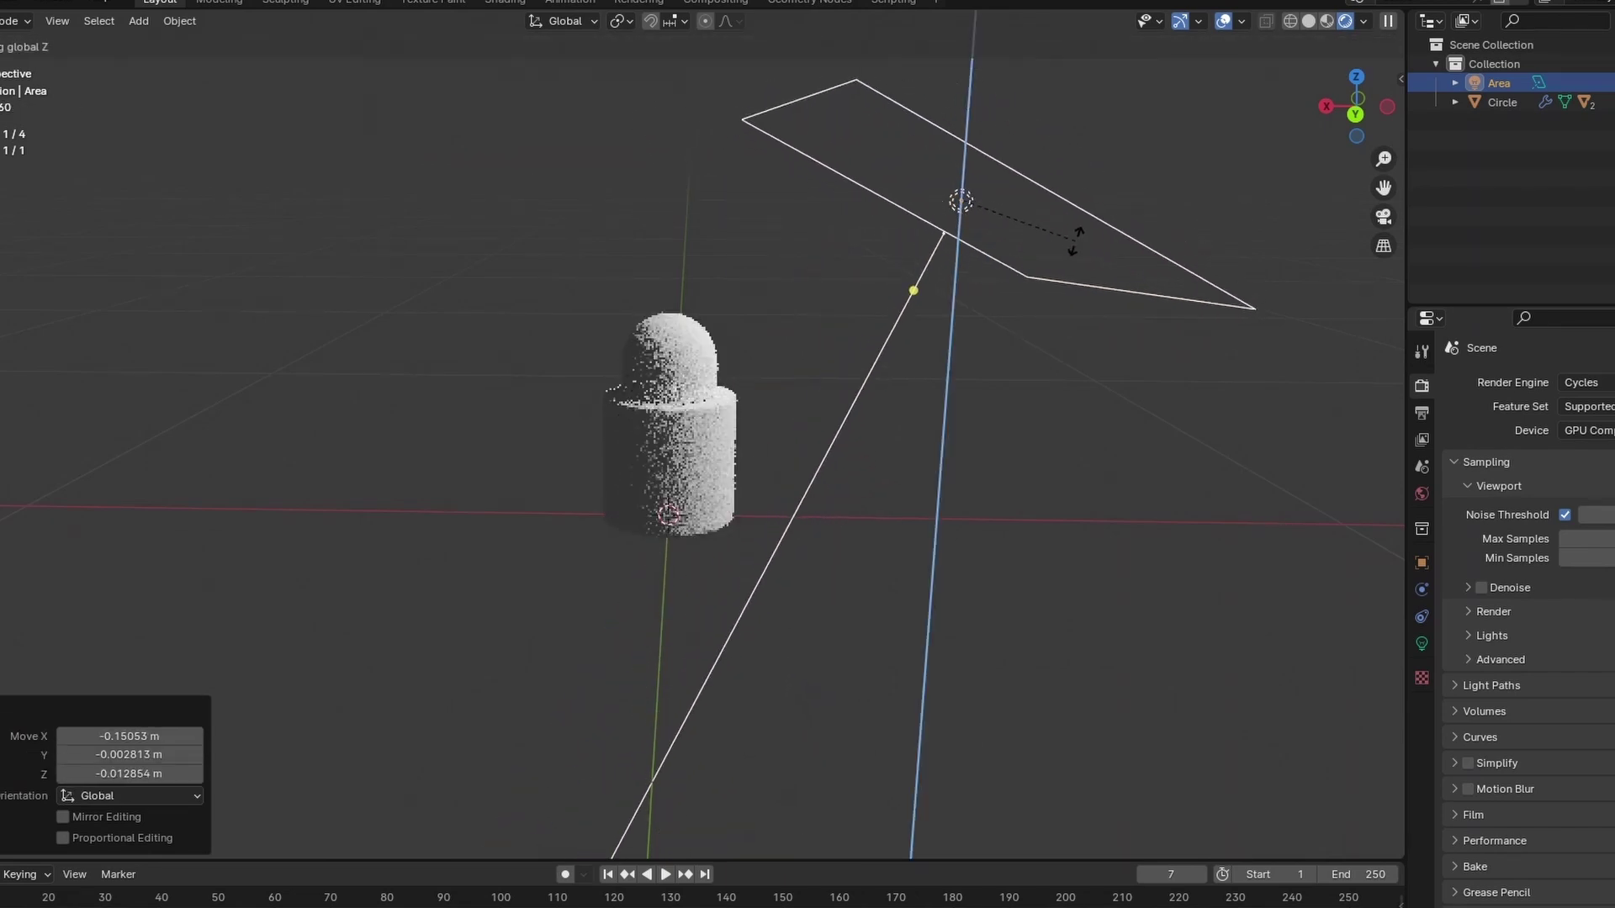
Add a plane under the bottle as a floor and scale it to about 0.71.
{"action": "key", "text": "shift+a"}
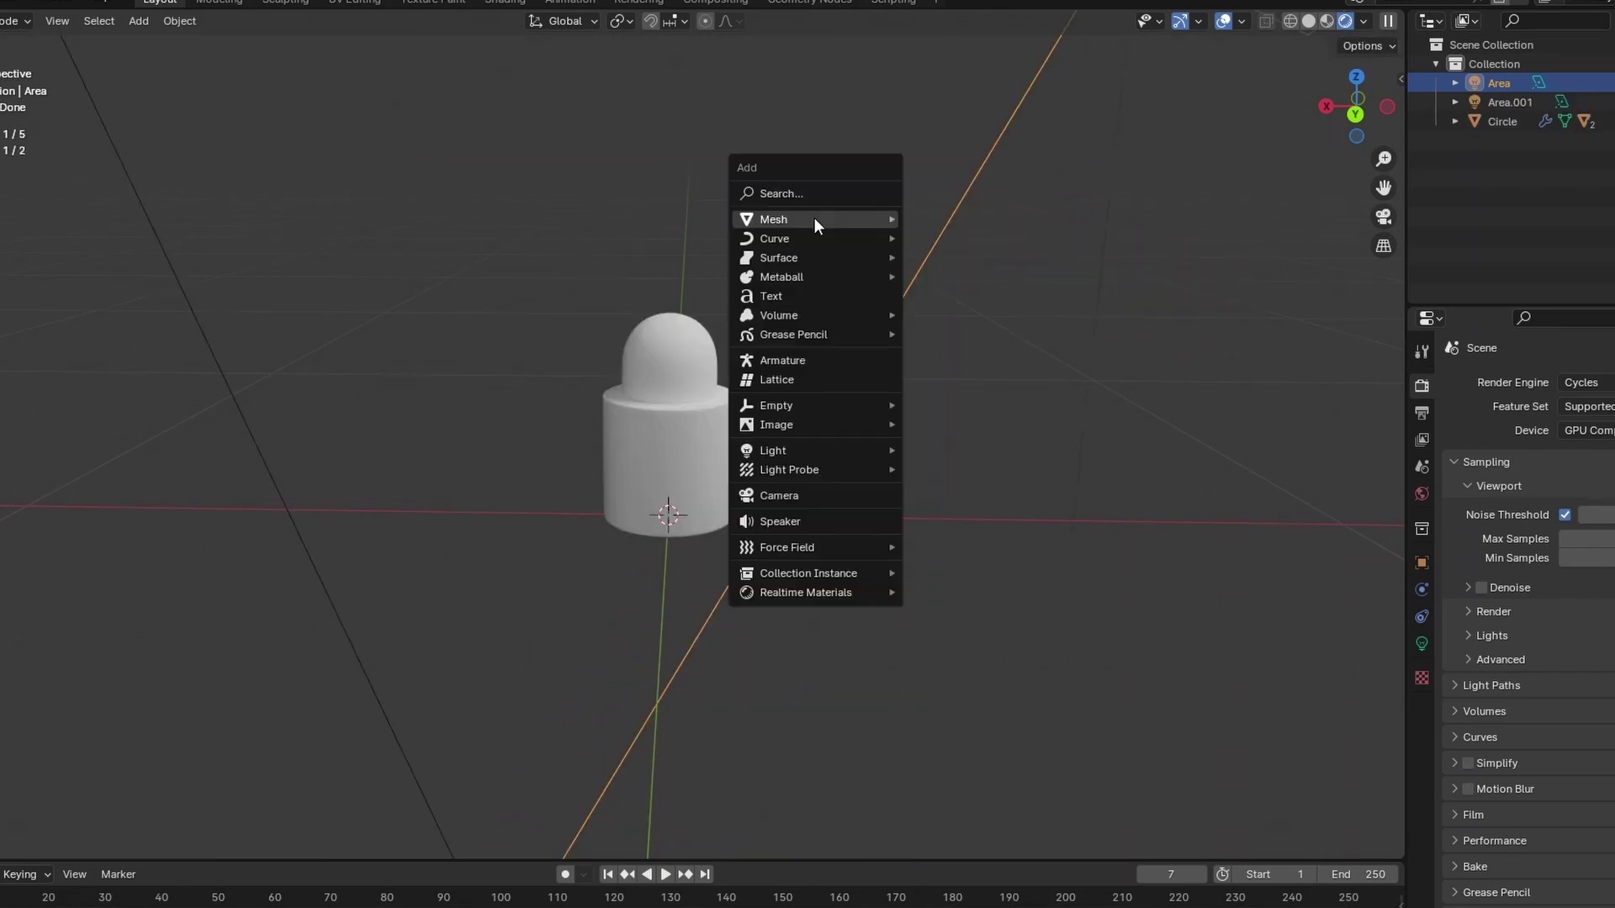
{"action": "mouse_move", "coordinate": [814, 219]}
{"action": "left_click", "coordinate": [921, 217]}
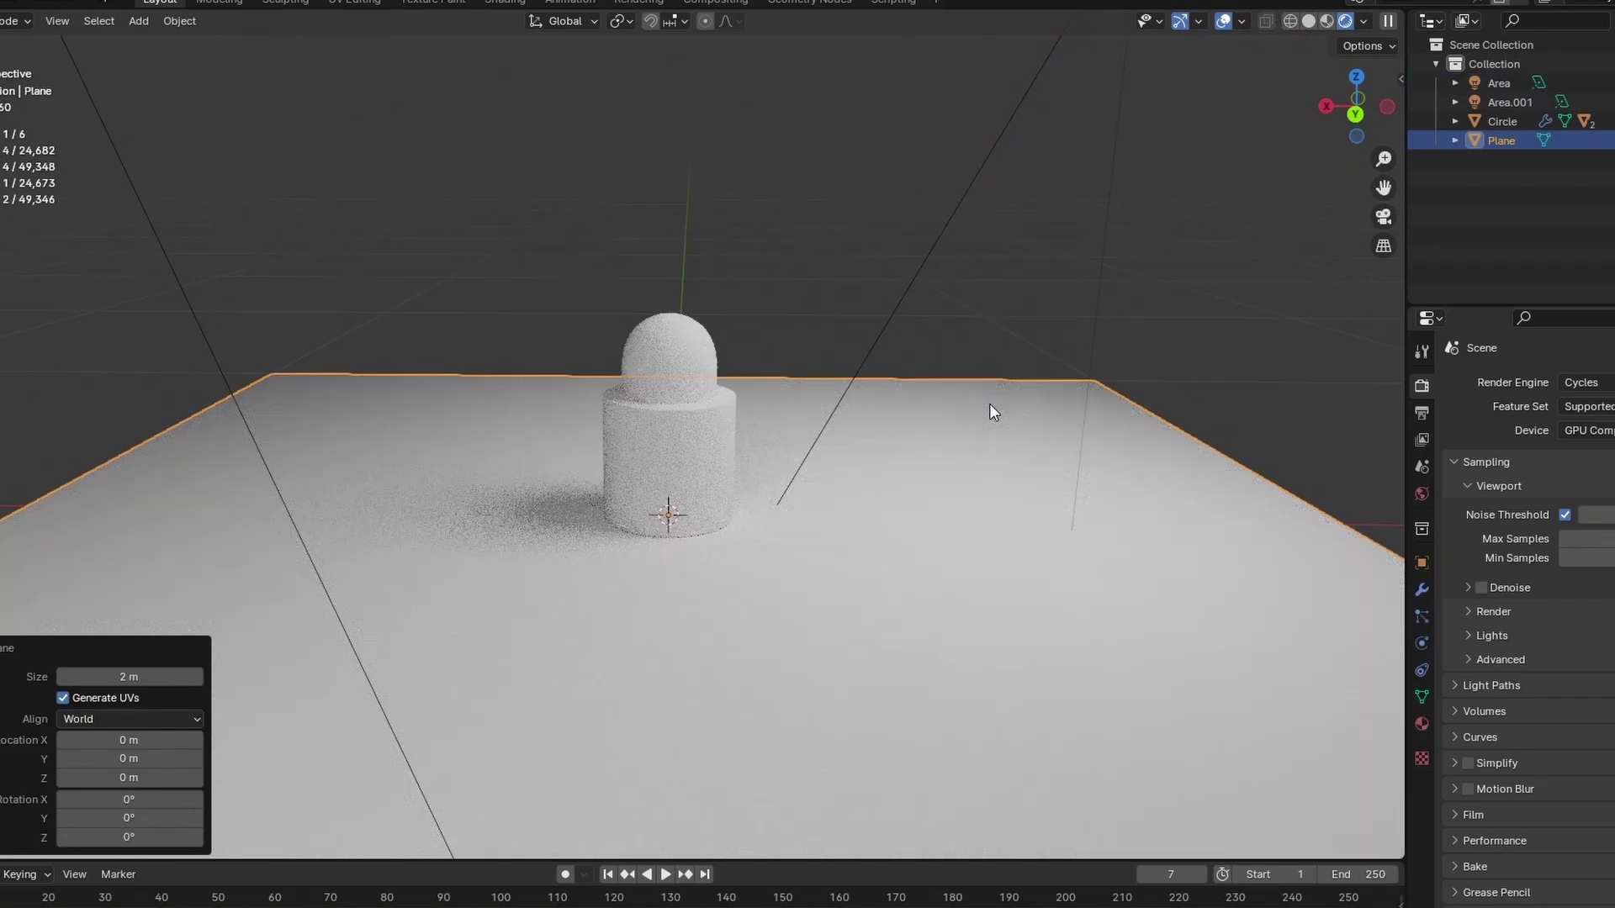
{"action": "key", "text": "s"}
{"action": "left_click", "coordinate": [995, 523]}
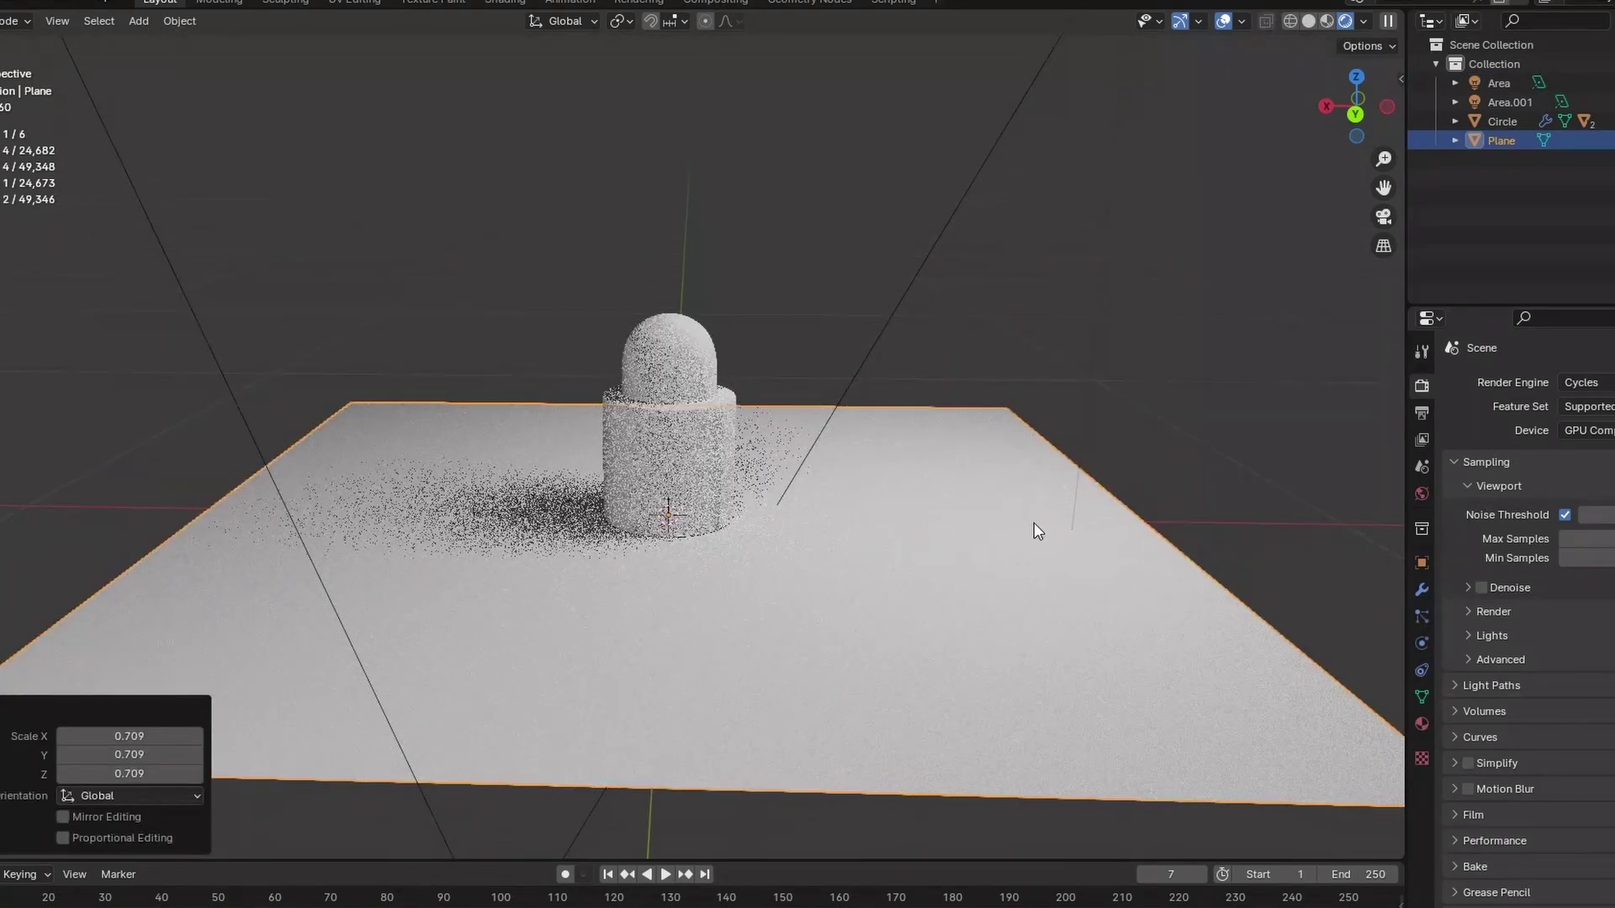
{"action": "scroll", "coordinate": [842, 496], "scroll_direction": "up", "scroll_amount": 2}
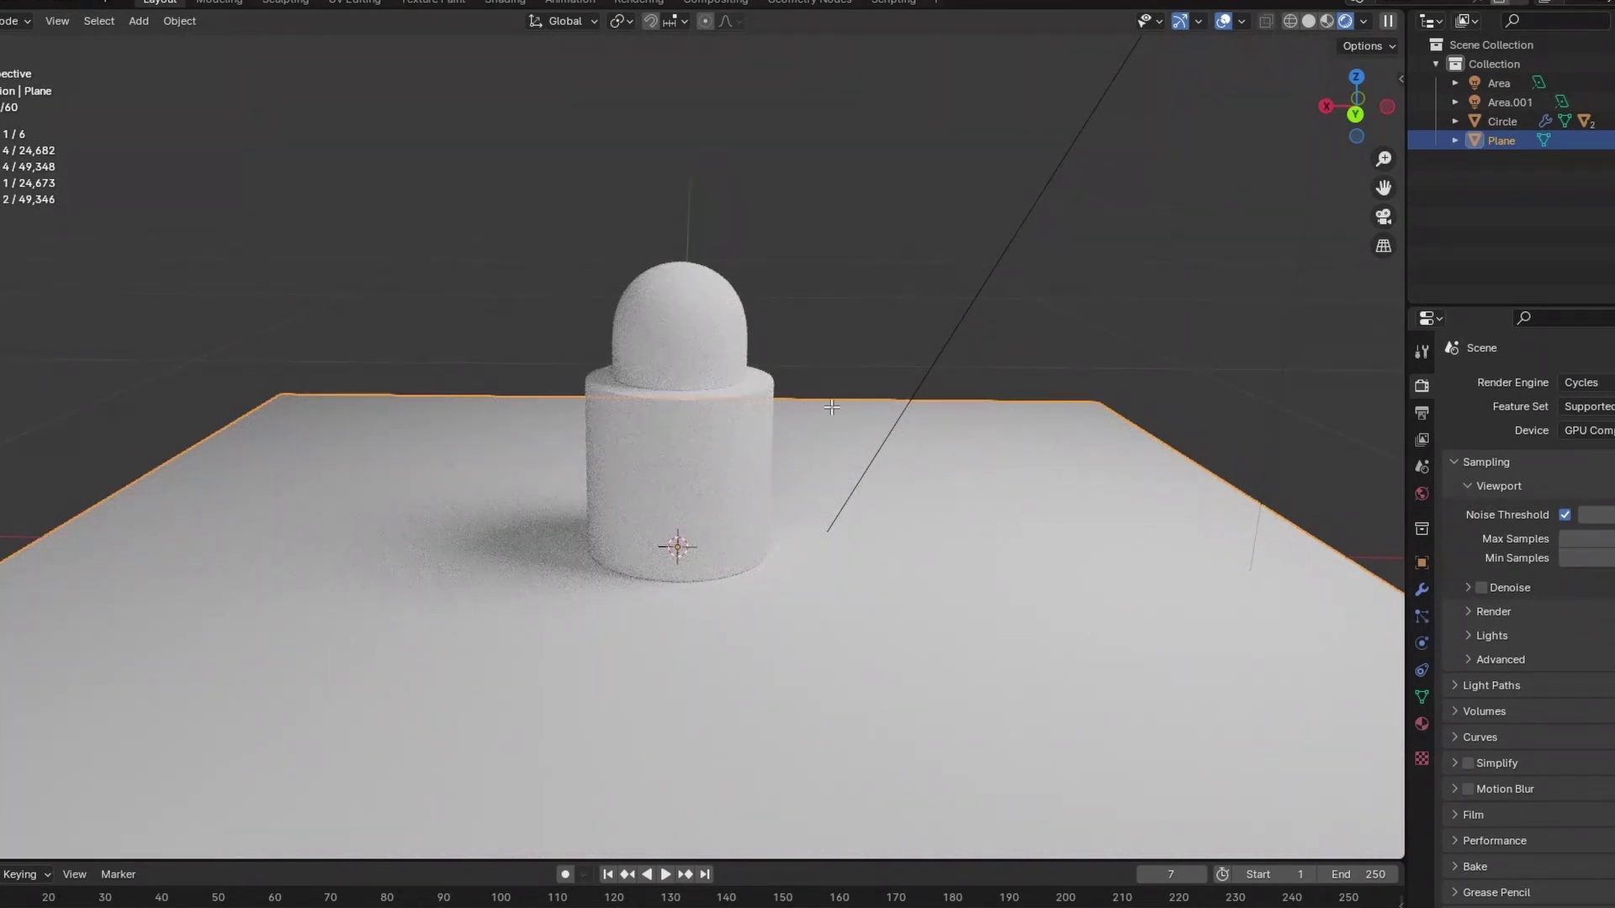
Extrude the plane's back edge and one adjacent side edge about 0.48 m up along Z to form two backdrop walls.
{"action": "key", "text": "Tab"}
{"action": "key", "text": "2"}
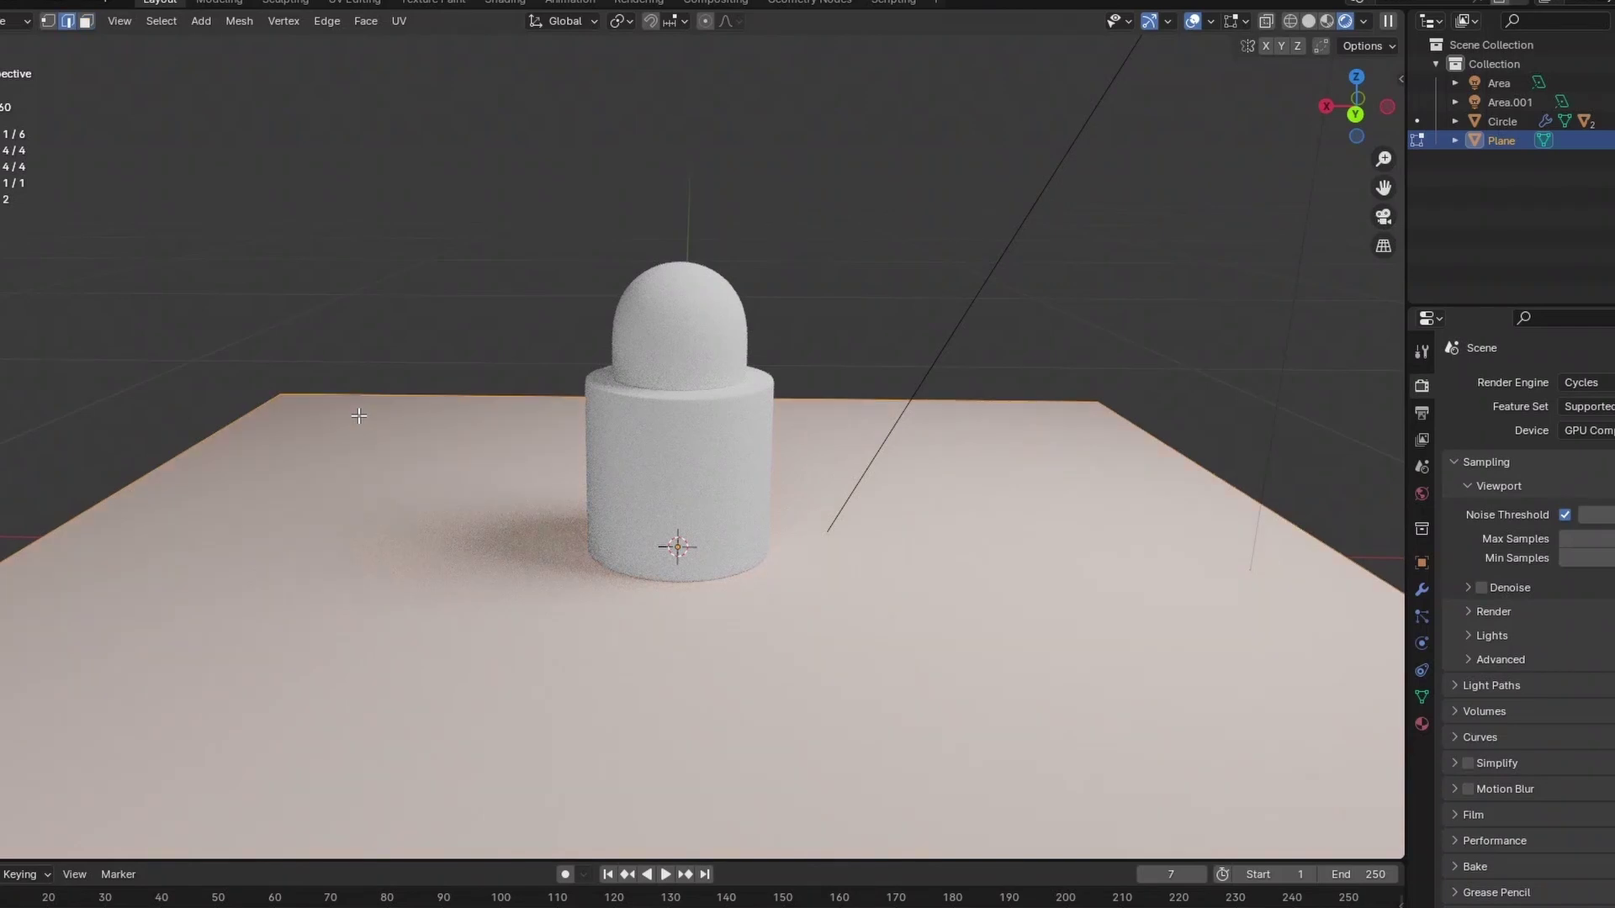
{"action": "left_click", "coordinate": [234, 430]}
{"action": "left_click", "coordinate": [1069, 401], "text": "shift"}
{"action": "key", "text": "e"}
{"action": "key", "text": "z"}
{"action": "left_click", "coordinate": [1144, 126]}
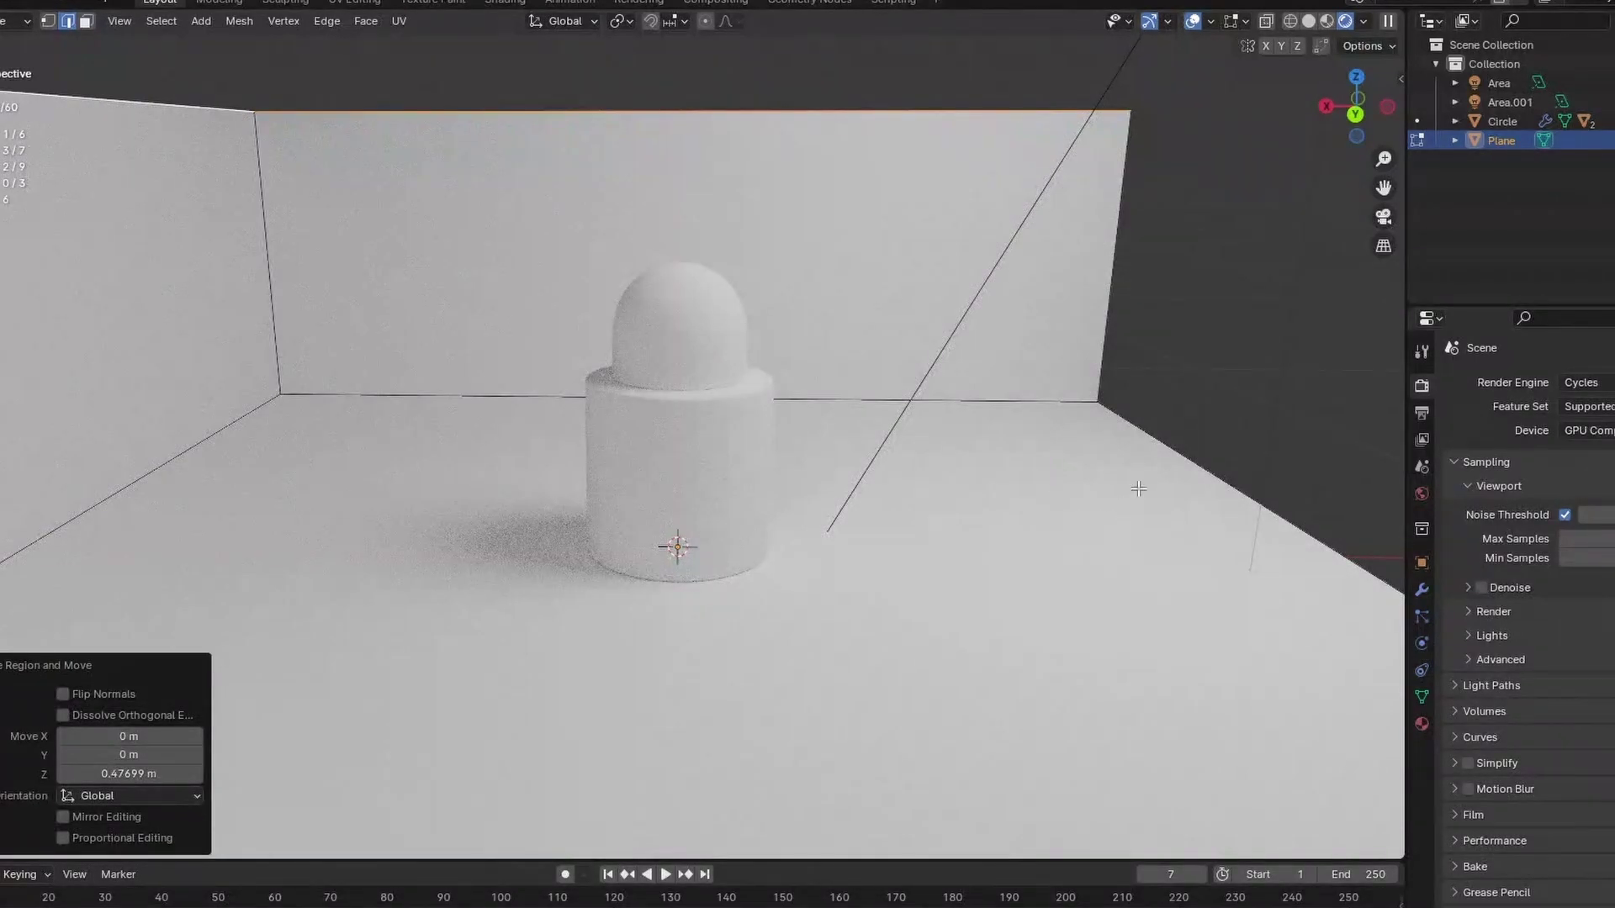
{"action": "mouse_move", "coordinate": [1045, 527]}
{"action": "middle_mouse_down"}
{"action": "mouse_move", "coordinate": [1190, 534]}
{"action": "mouse_move", "coordinate": [126, 638]}
{"action": "middle_mouse_up"}
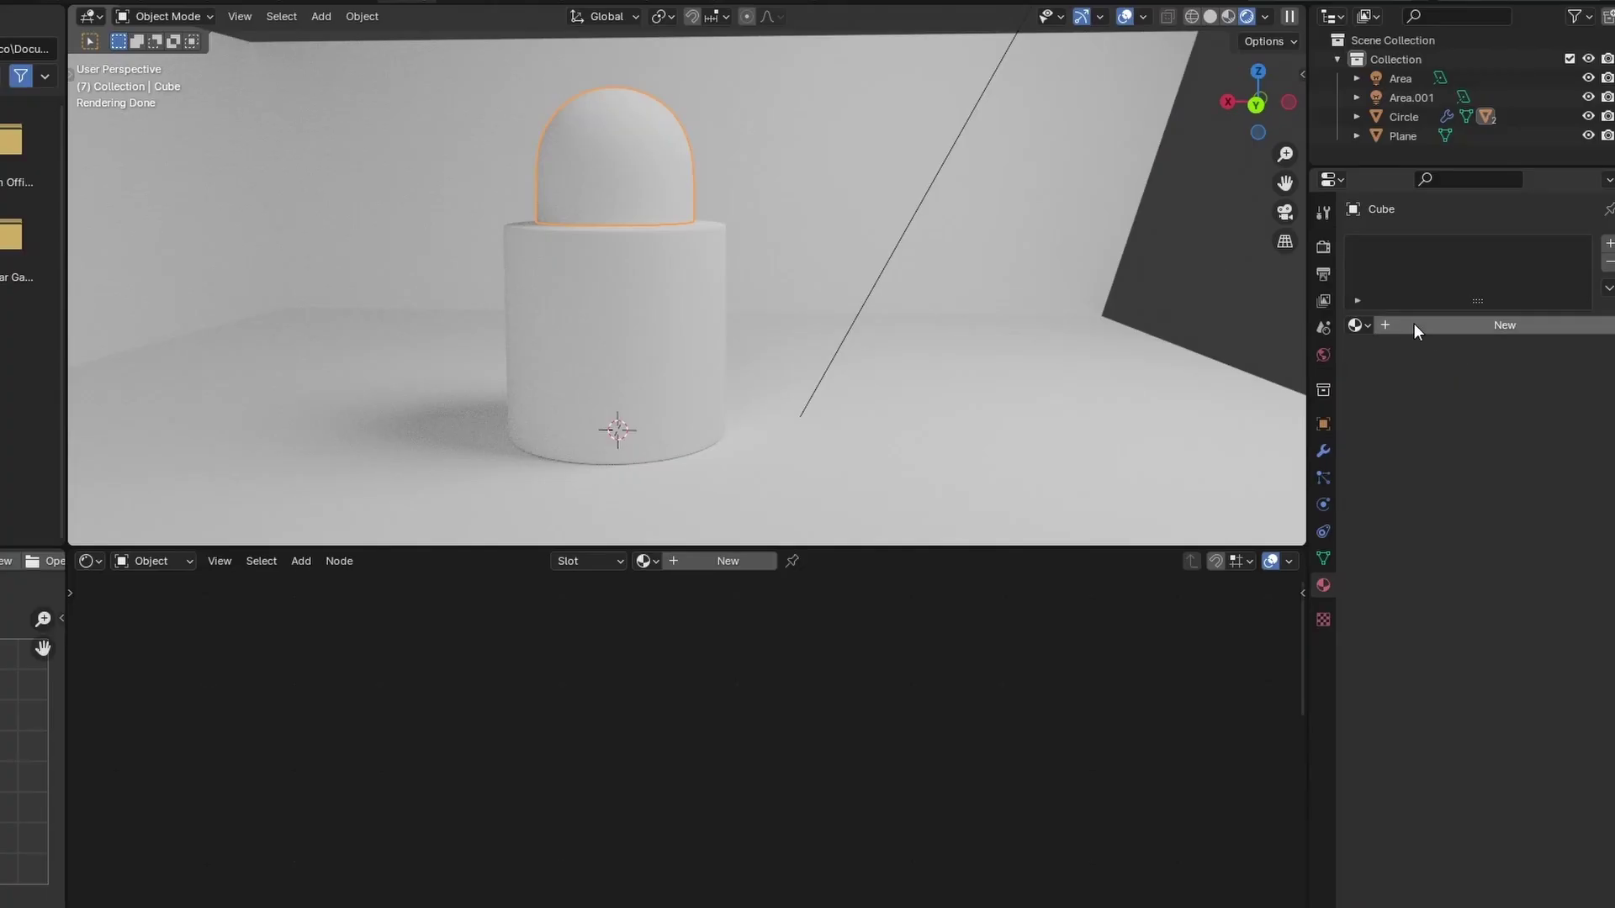
Give the cap a new material named bottle, with a near-black base colour of value 0.012 and roughness of about 0.37.
{"action": "left_click", "coordinate": [1414, 327]}
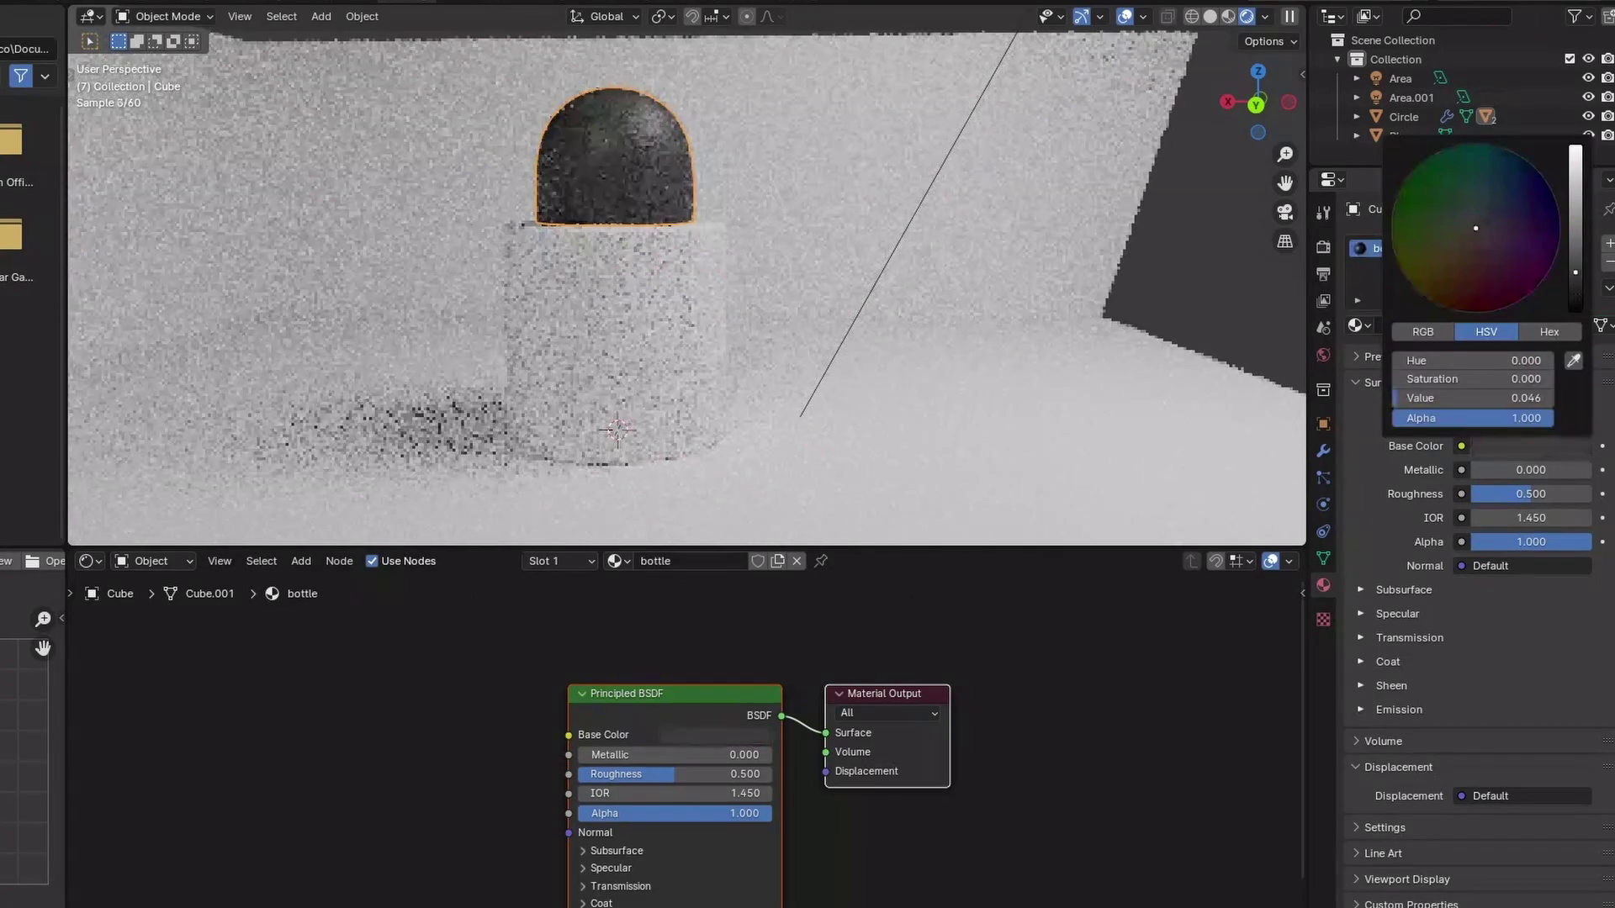
{"action": "left_click_drag", "start_coordinate": [1575, 272], "coordinate": [1573, 293]}
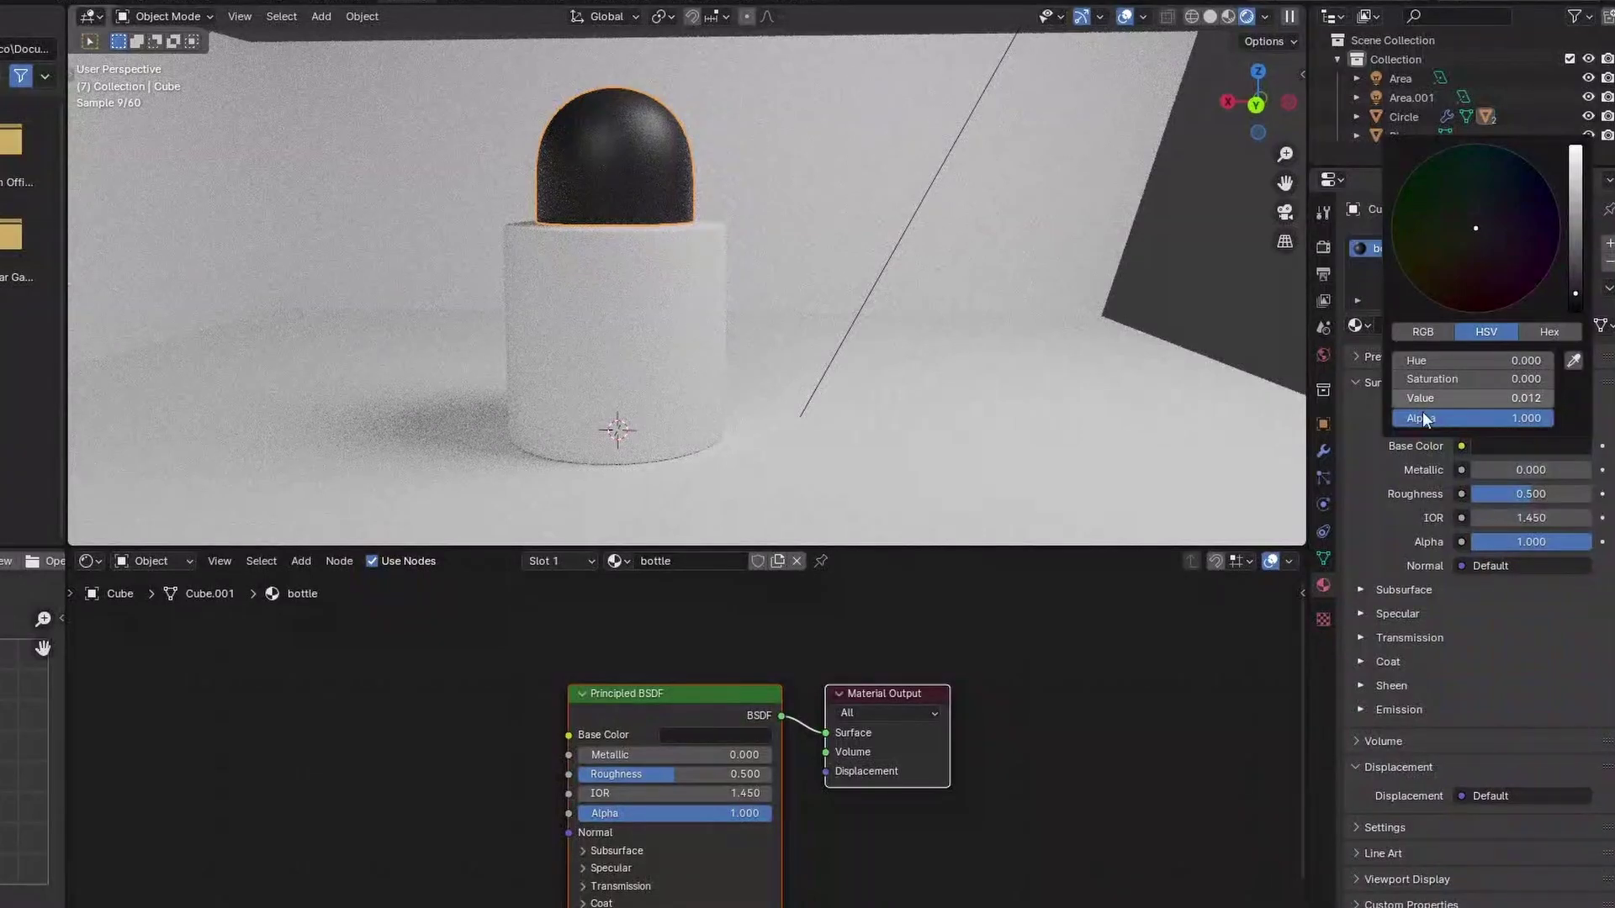
{"action": "left_click_drag", "start_coordinate": [1522, 493], "coordinate": [1504, 494]}
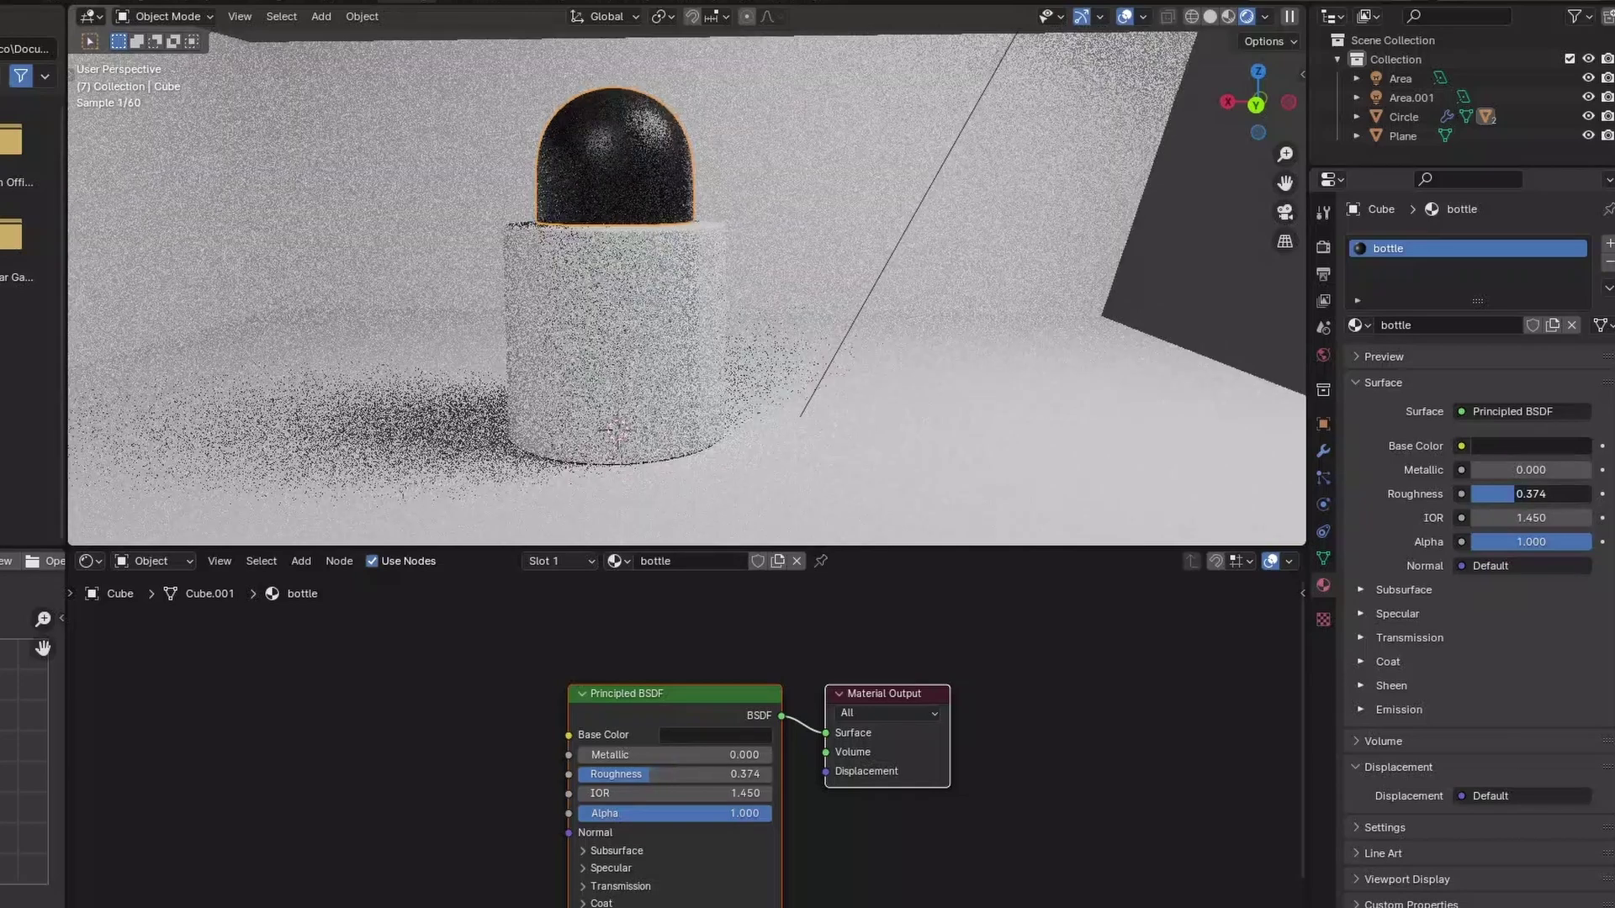
Give the bottle body a new material named bottlmanin.
{"action": "left_click", "coordinate": [669, 391]}
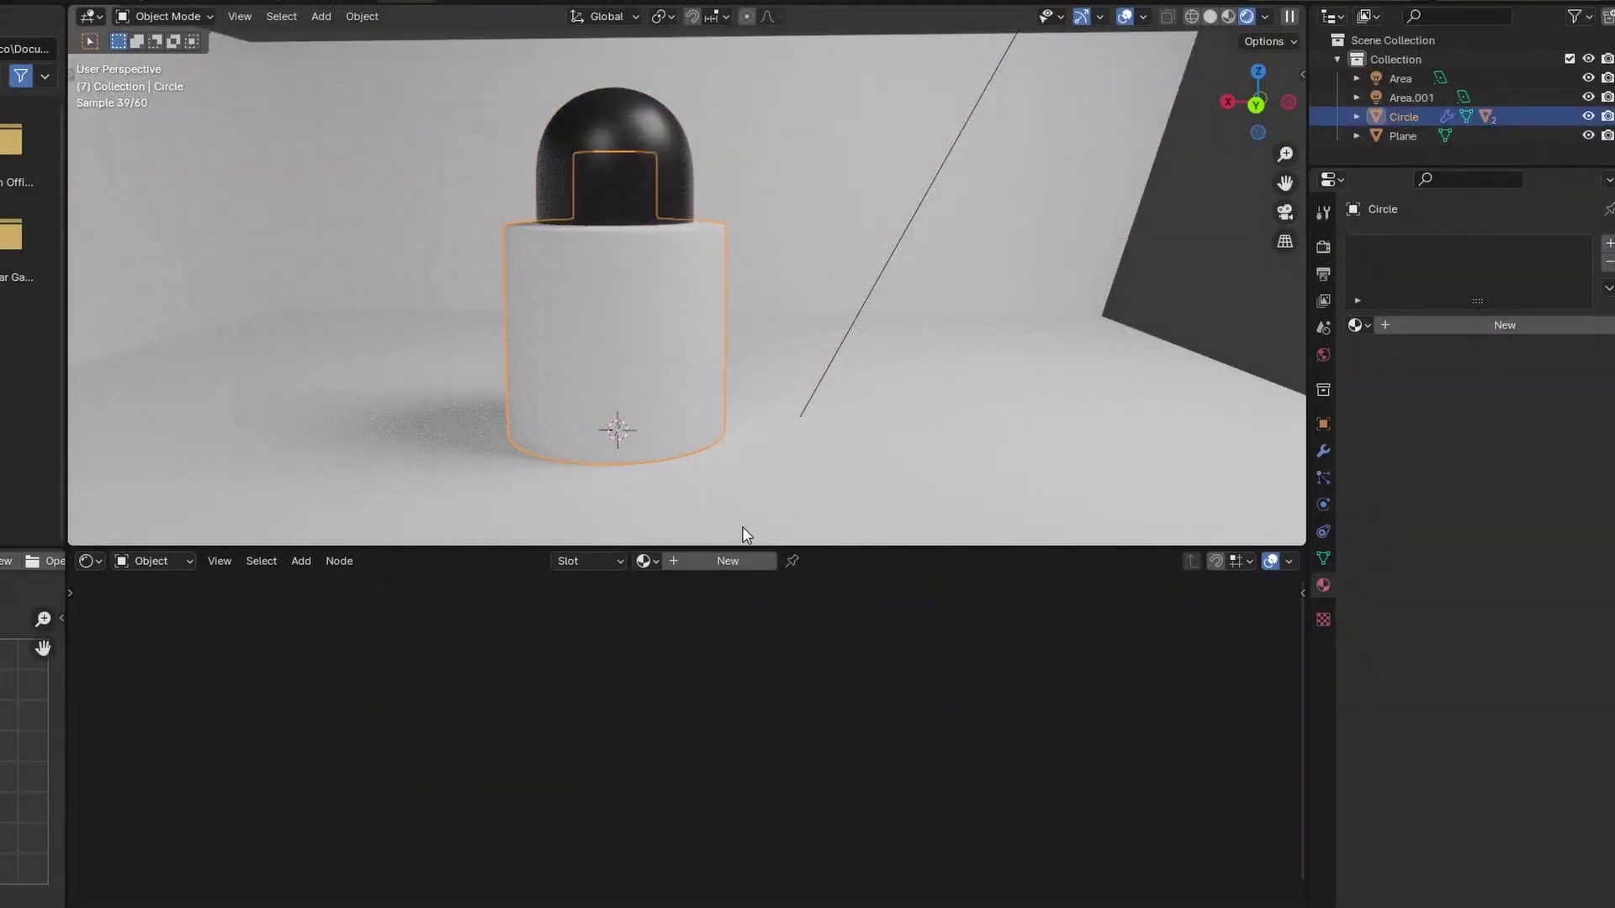
{"action": "left_click", "coordinate": [740, 555]}
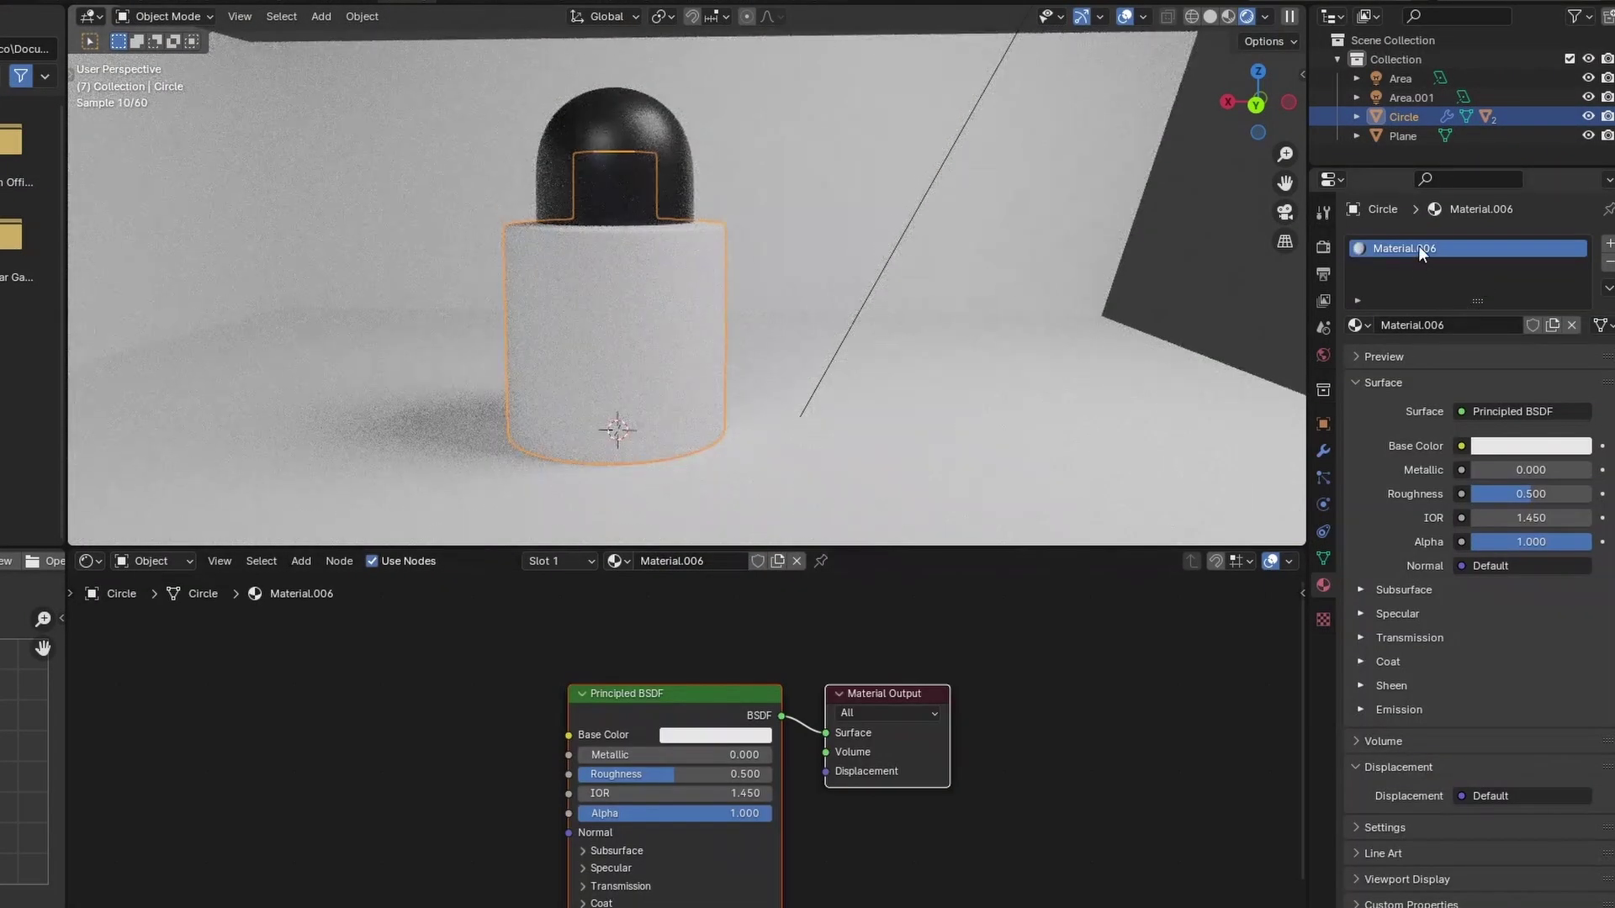
{"action": "type", "text": "bottlmanin"}
{"action": "key", "text": "Return"}
{"action": "scroll", "coordinate": [752, 645], "scroll_direction": "up", "scroll_amount": 2}
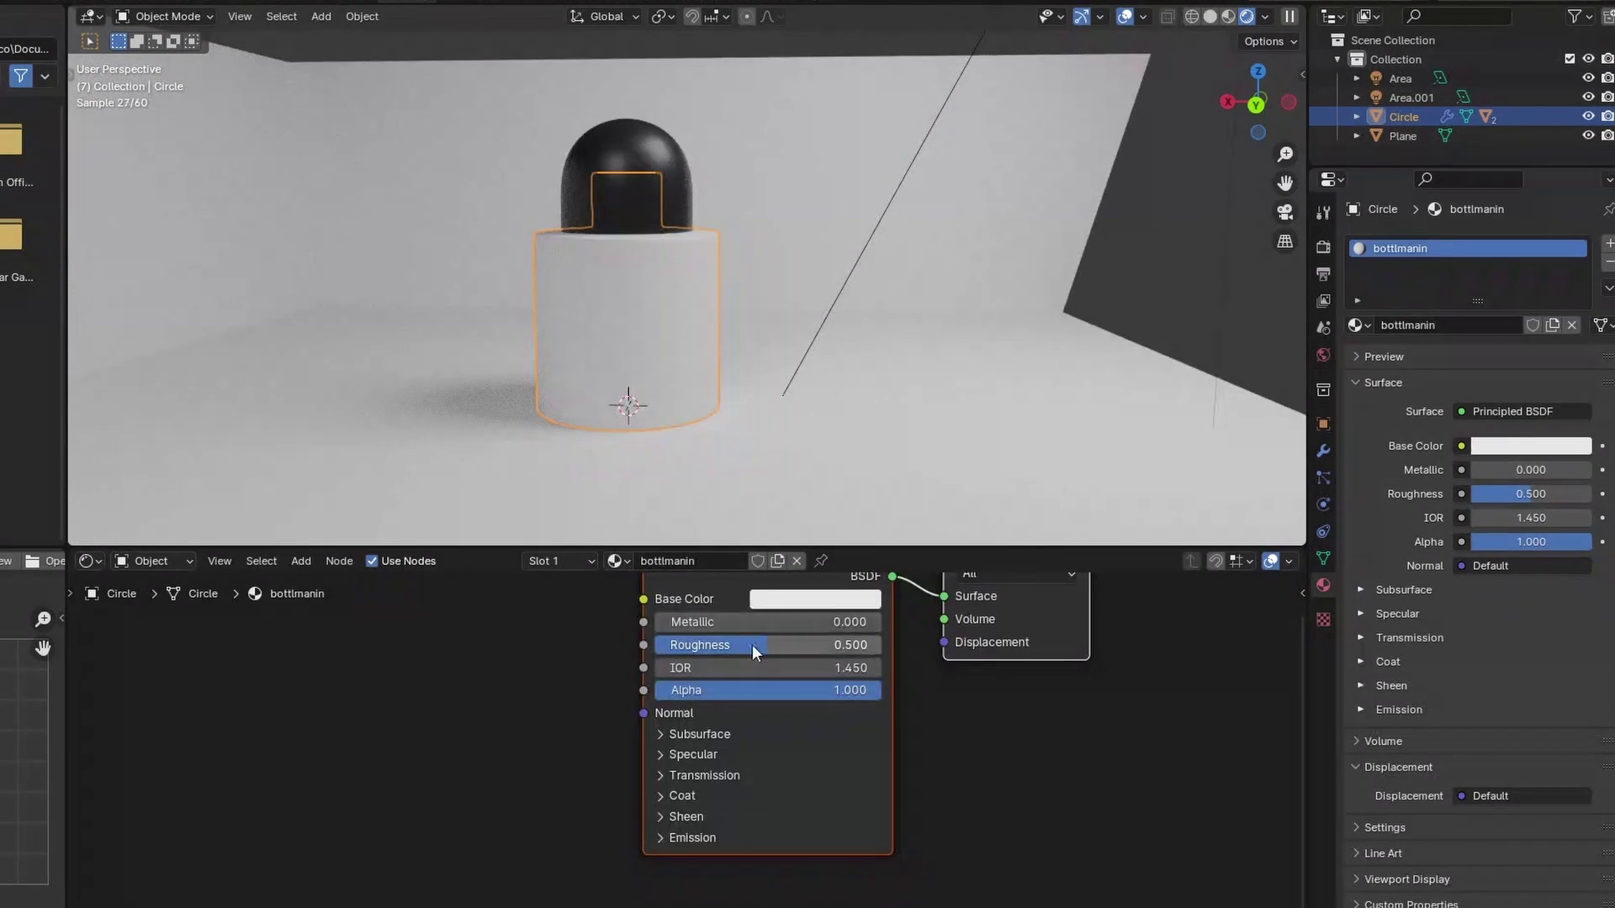
Make the body material glass-like with roughness 0 and transmission weight 1, and move its Principled BSDF node away from the Material Output.
{"action": "left_click_drag", "start_coordinate": [767, 645], "coordinate": [656, 645]}
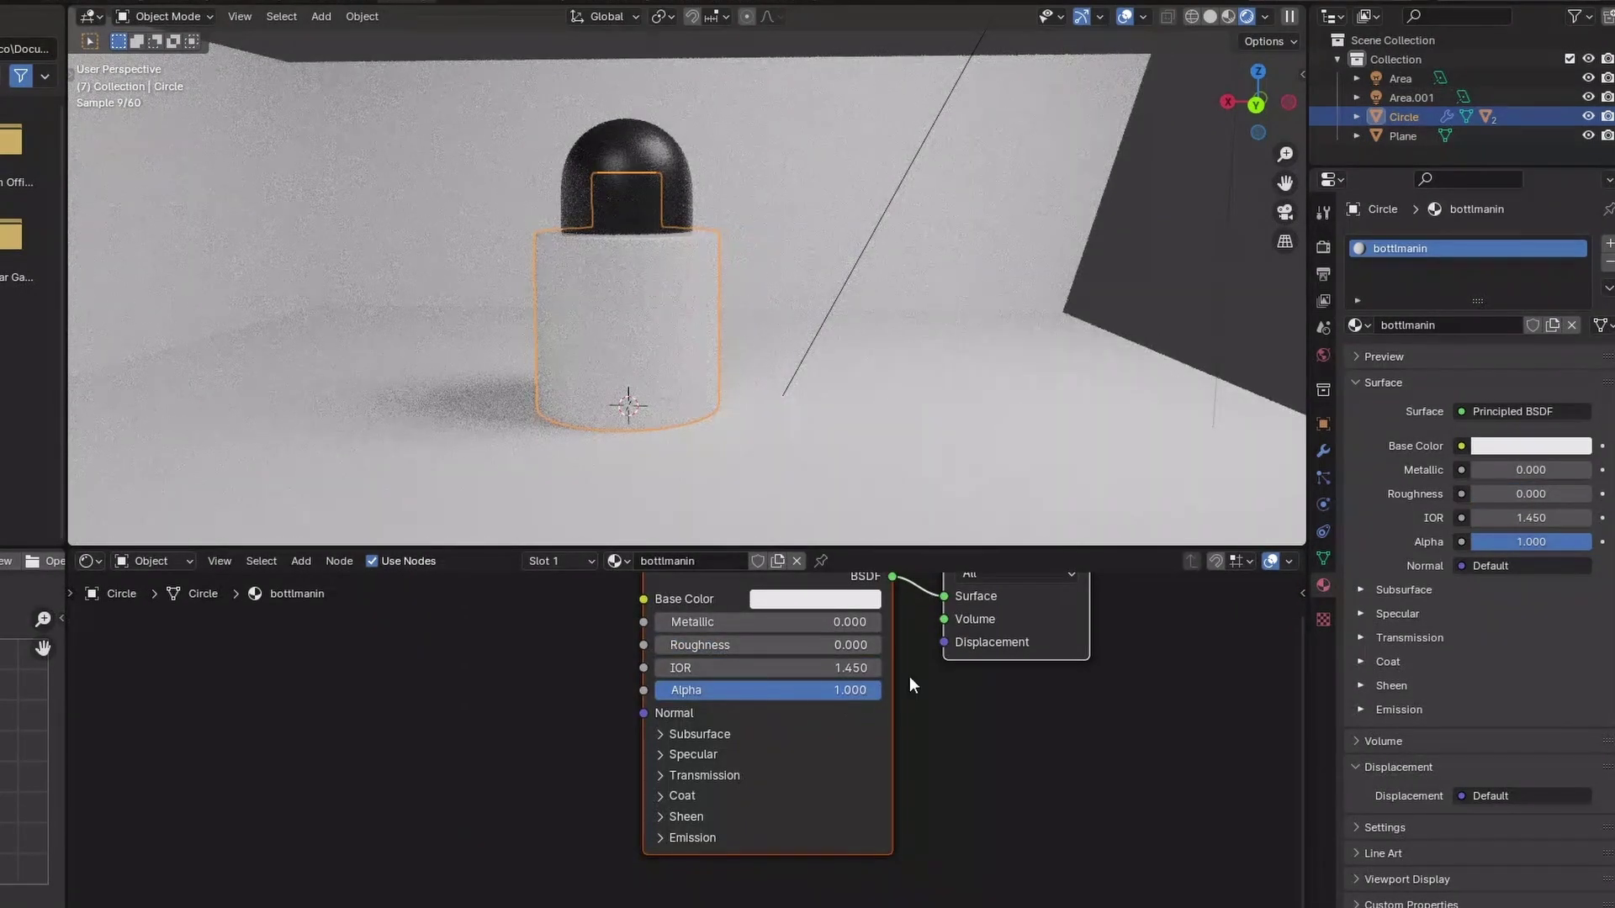
{"action": "left_click", "coordinate": [659, 776]}
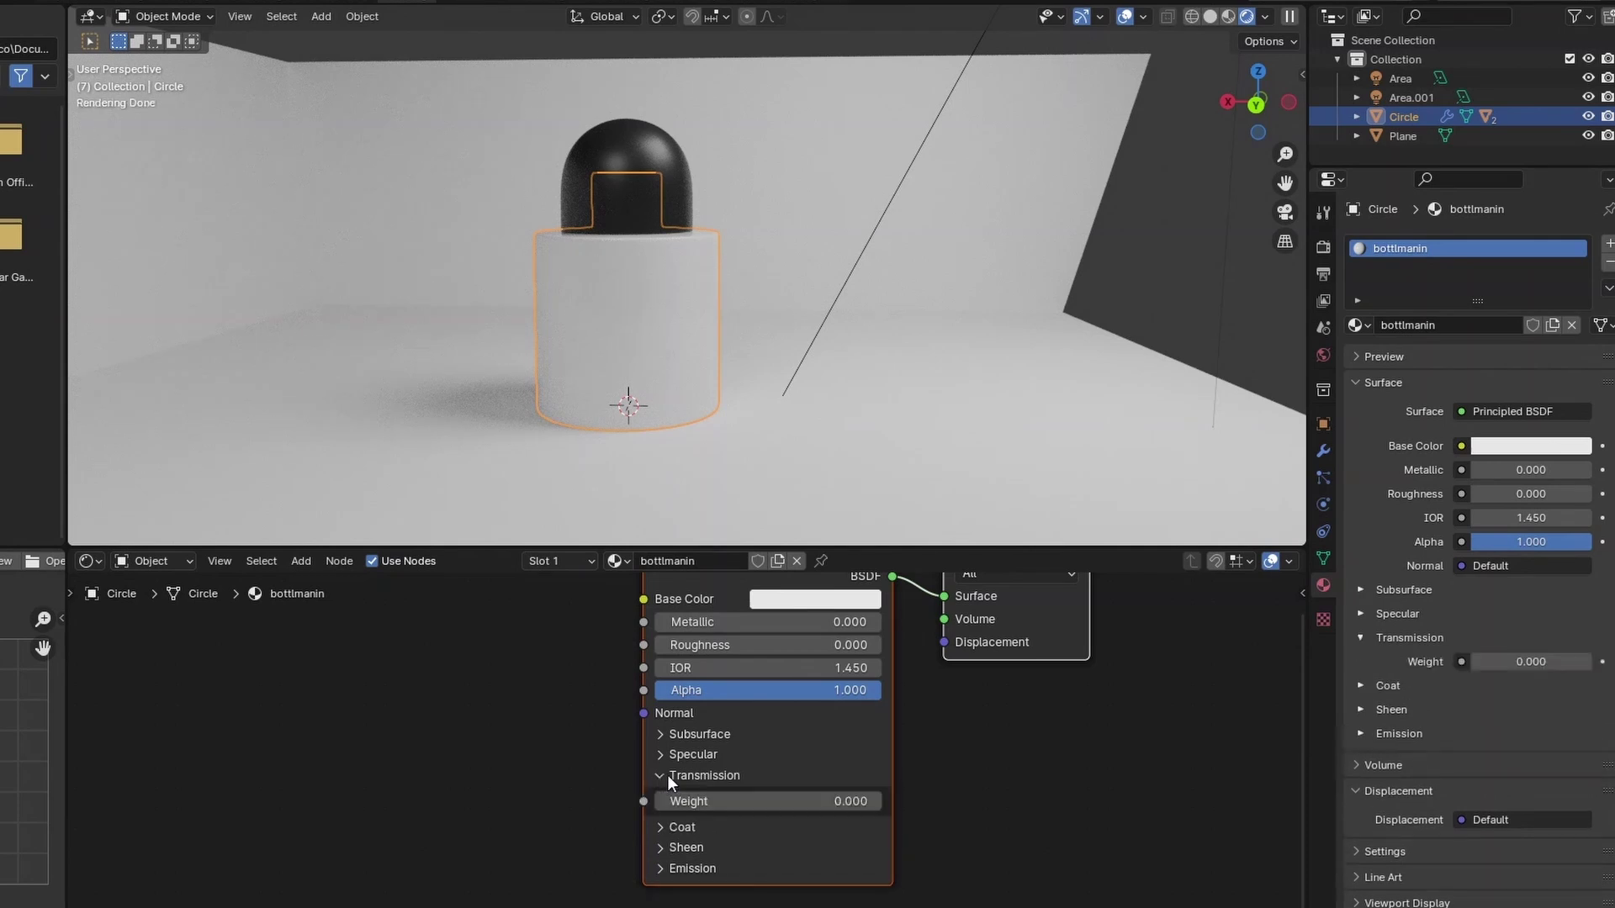
{"action": "left_click_drag", "start_coordinate": [745, 806], "coordinate": [882, 801]}
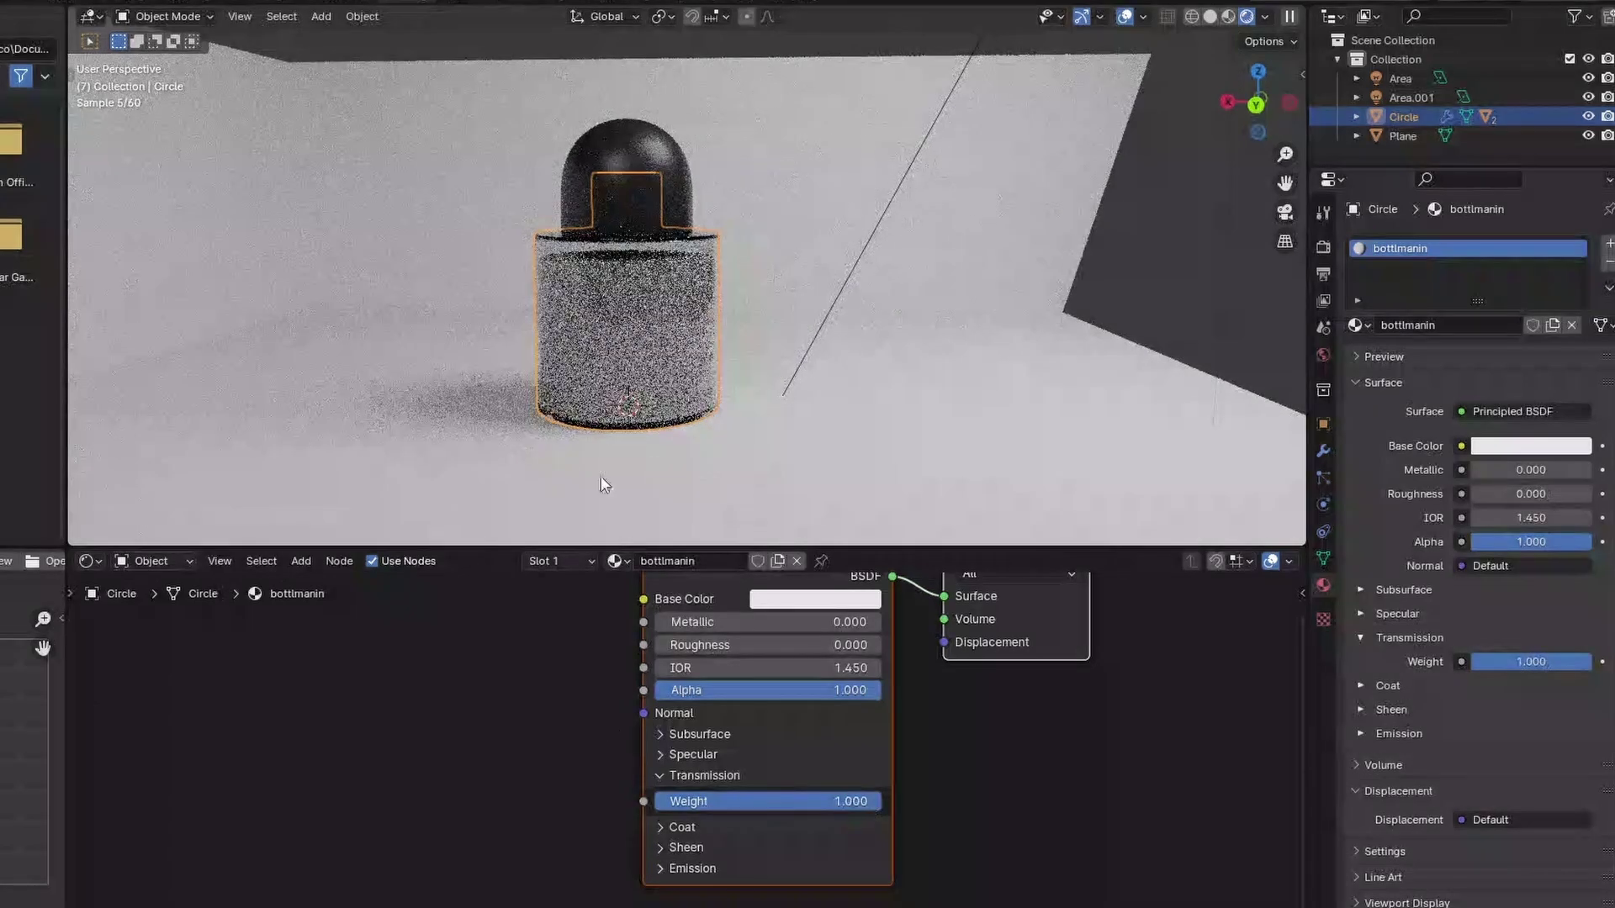
{"action": "scroll", "coordinate": [946, 770], "scroll_direction": "down", "scroll_amount": 2}
{"action": "scroll", "coordinate": [946, 771], "scroll_direction": "down", "scroll_amount": 1}
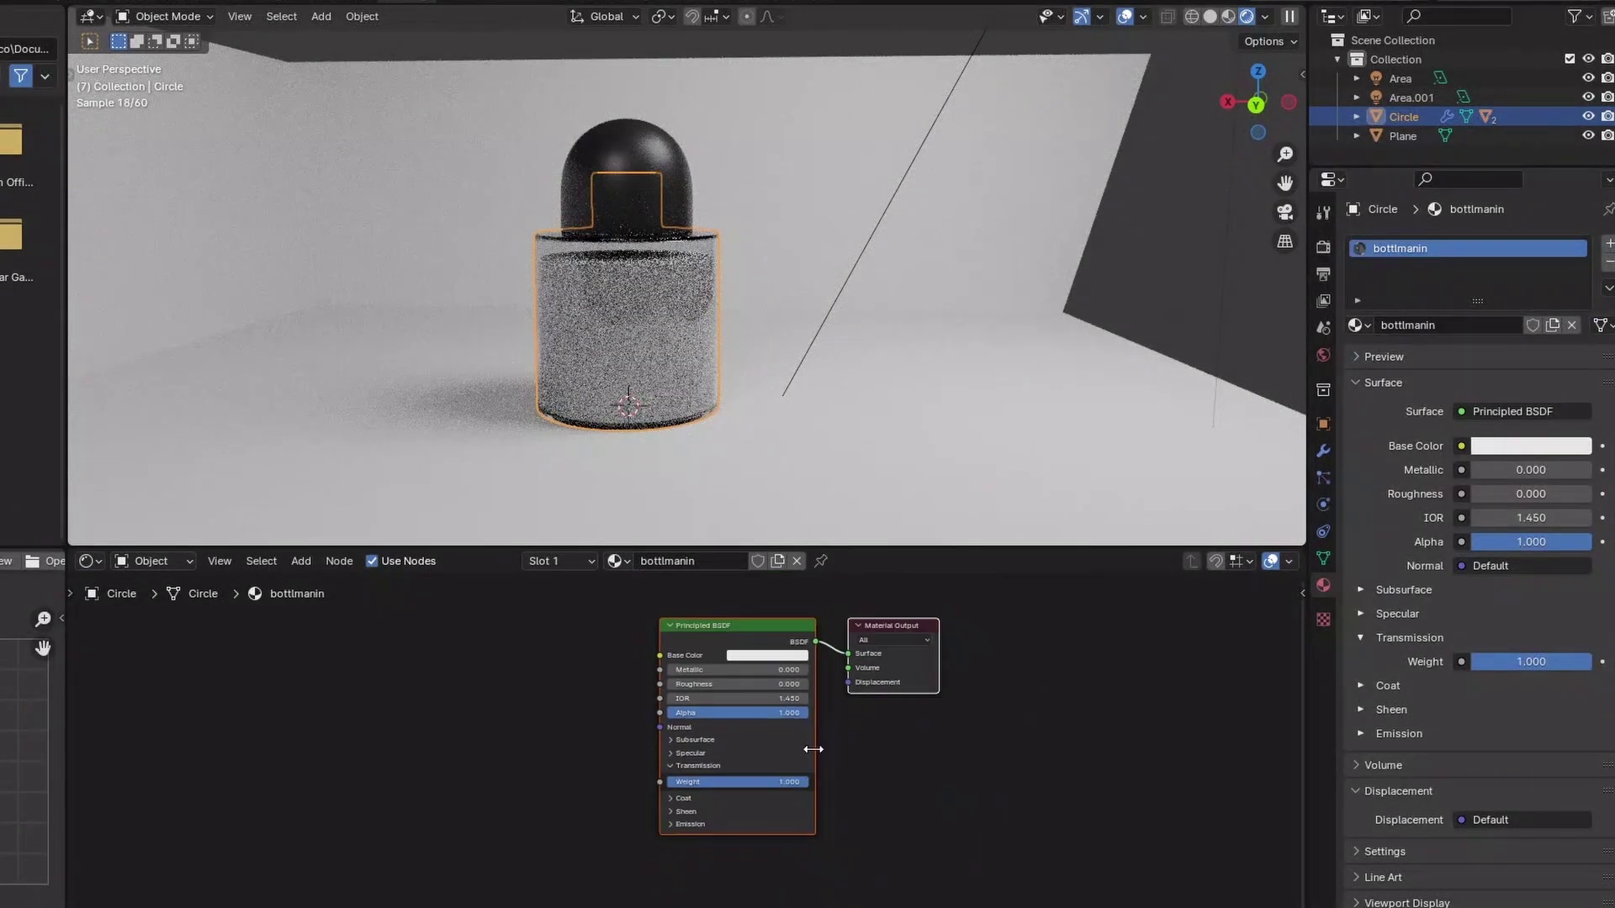
{"action": "left_click", "coordinate": [734, 633]}
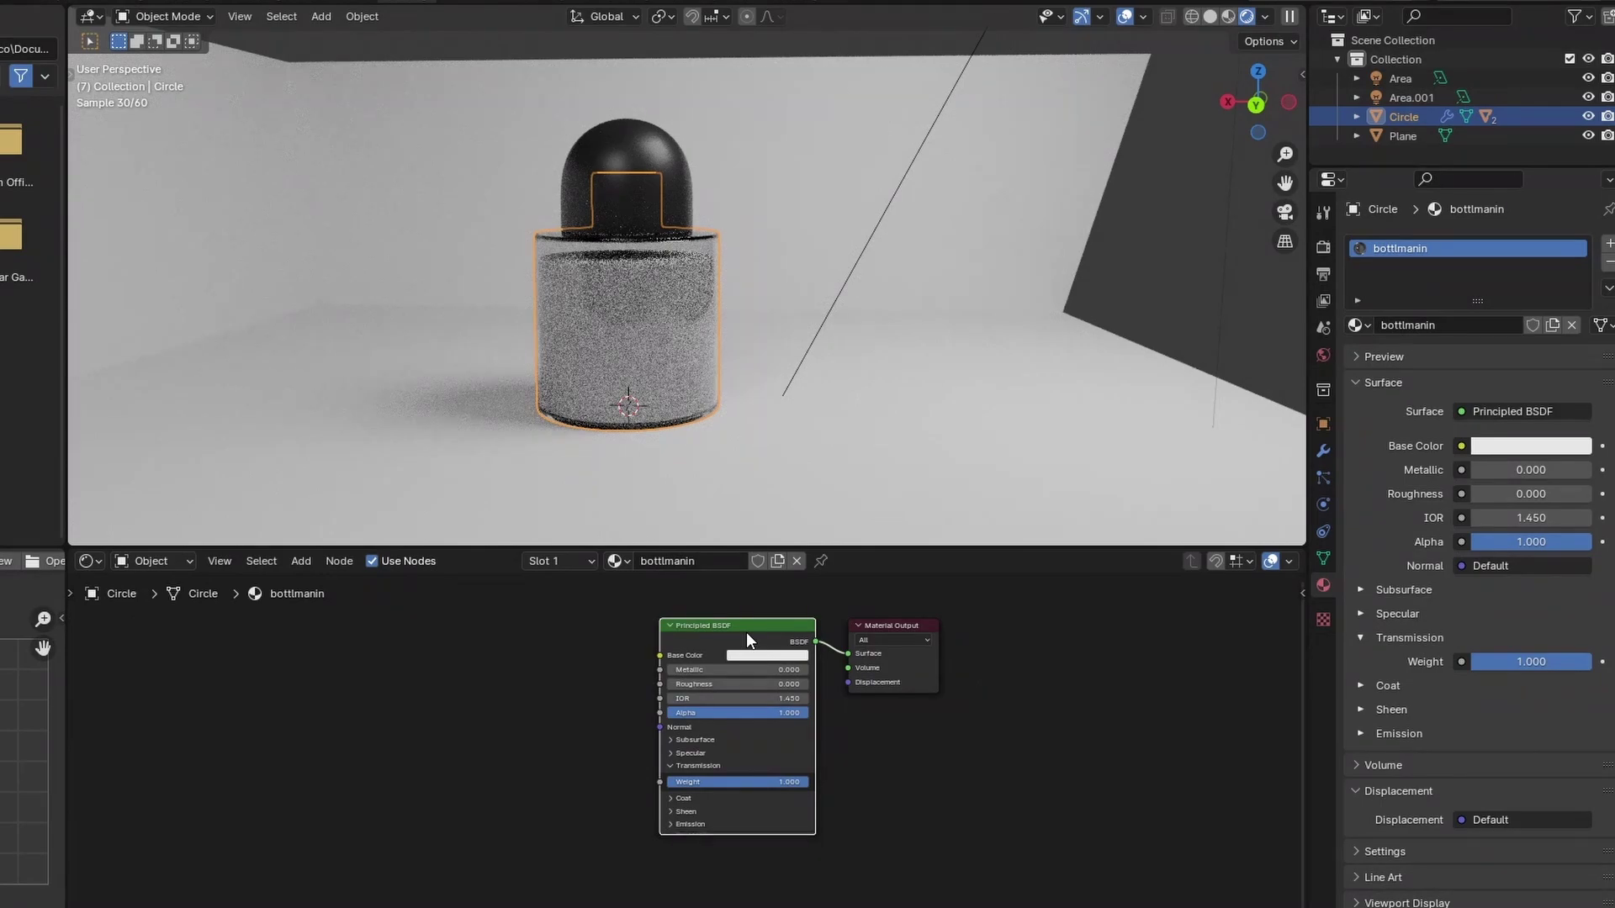
{"action": "left_click_drag", "start_coordinate": [746, 635], "coordinate": [511, 620]}
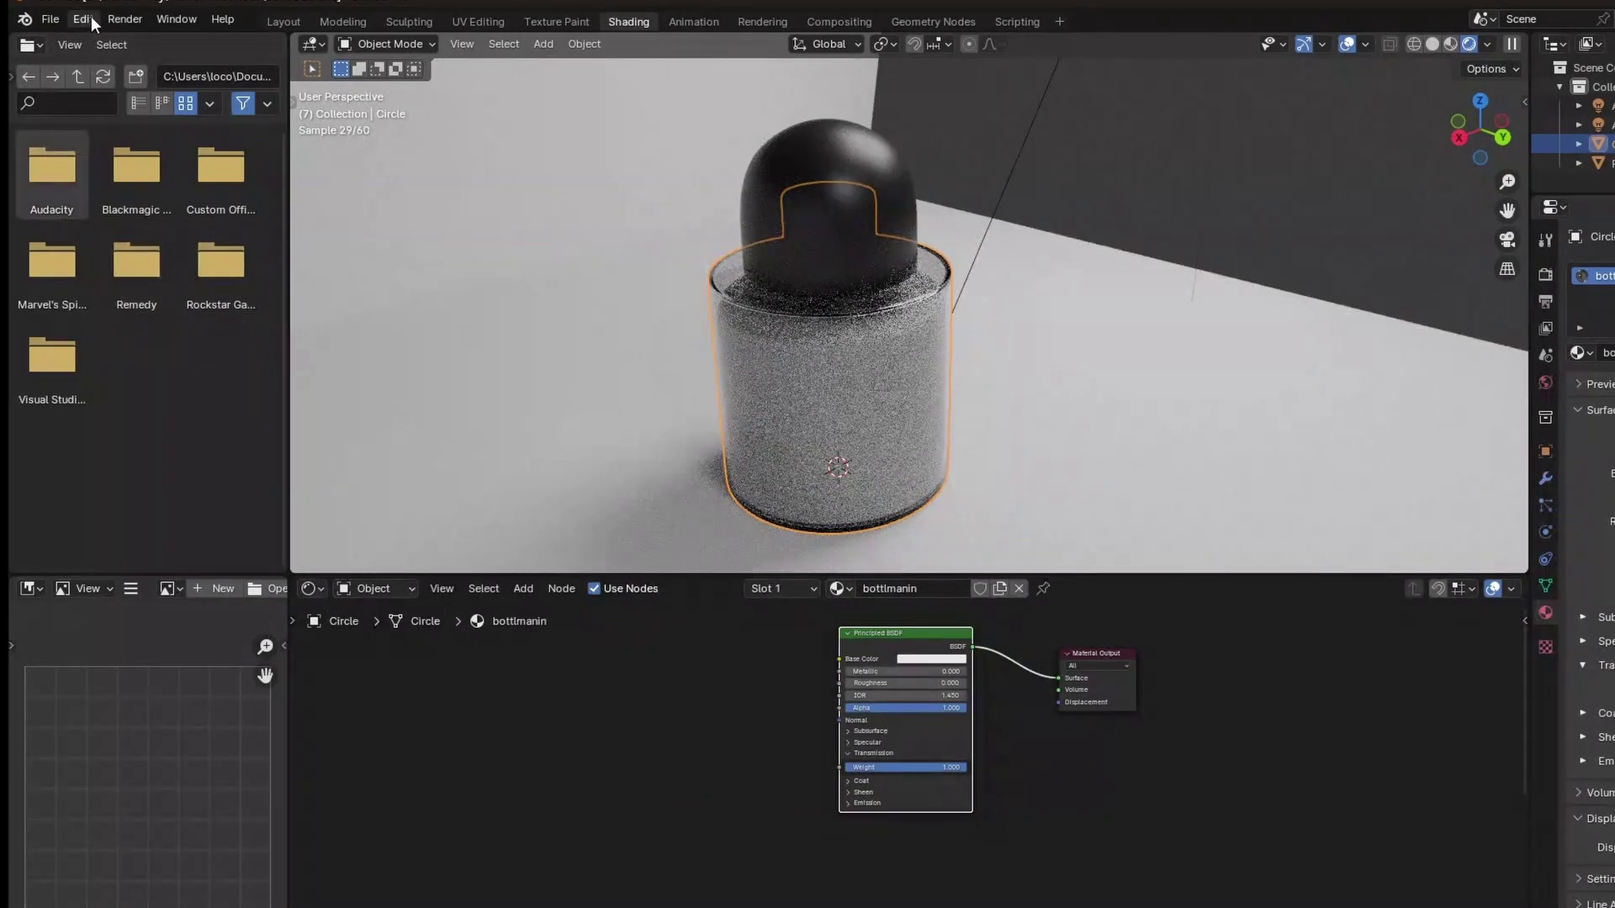
Open the add-on preferences and filter or search the add-on list.
{"action": "left_click", "coordinate": [84, 18]}
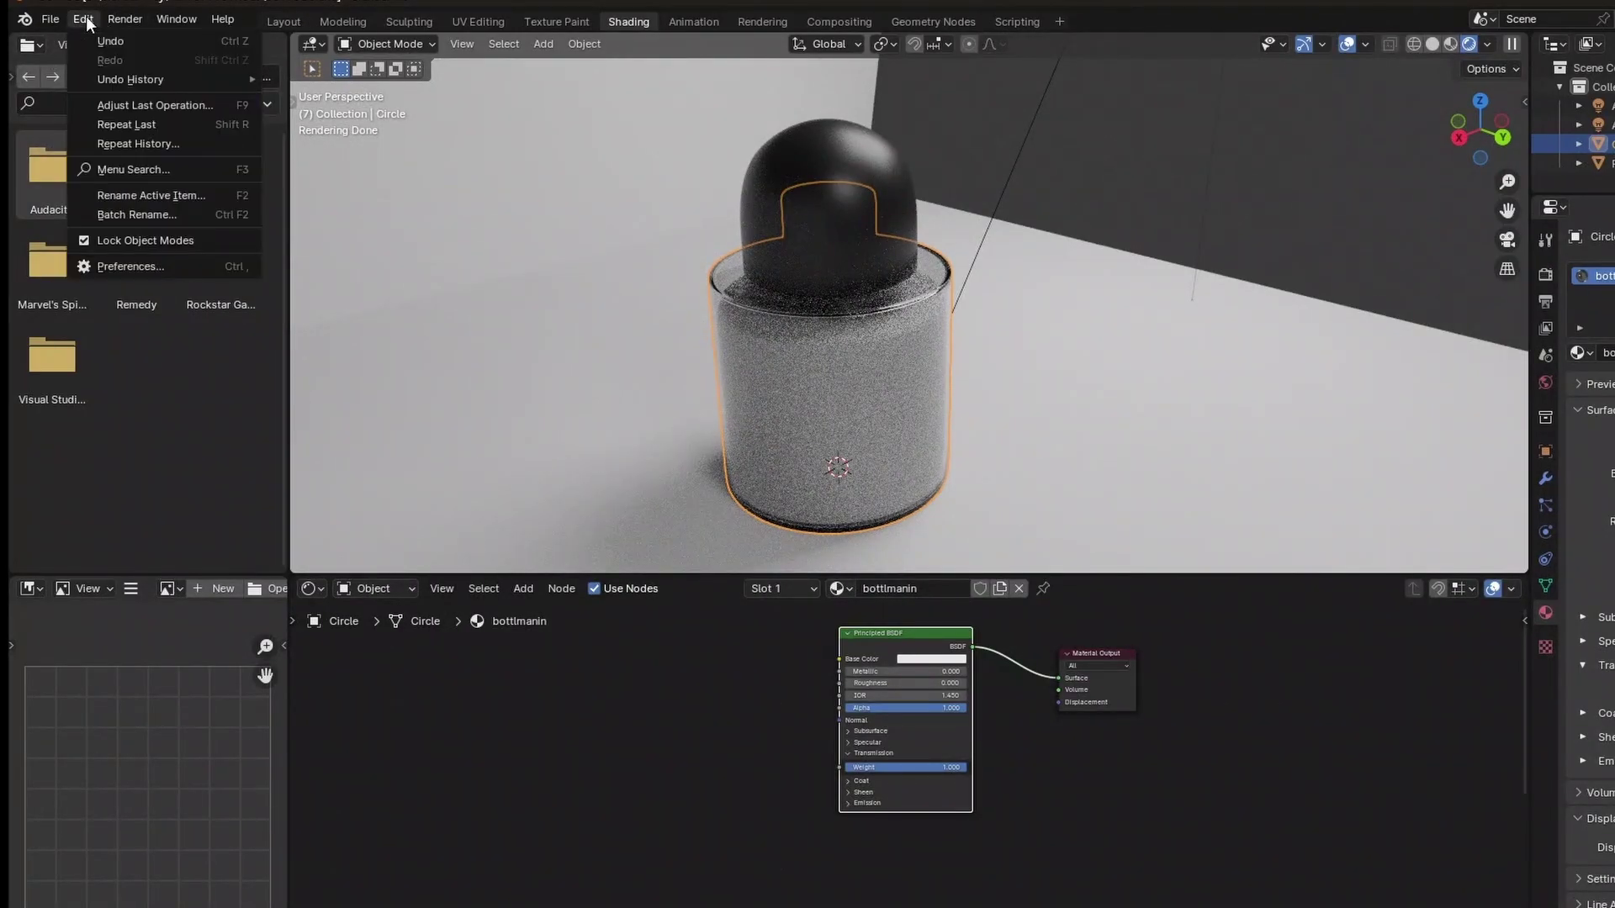
{"action": "left_click", "coordinate": [117, 268]}
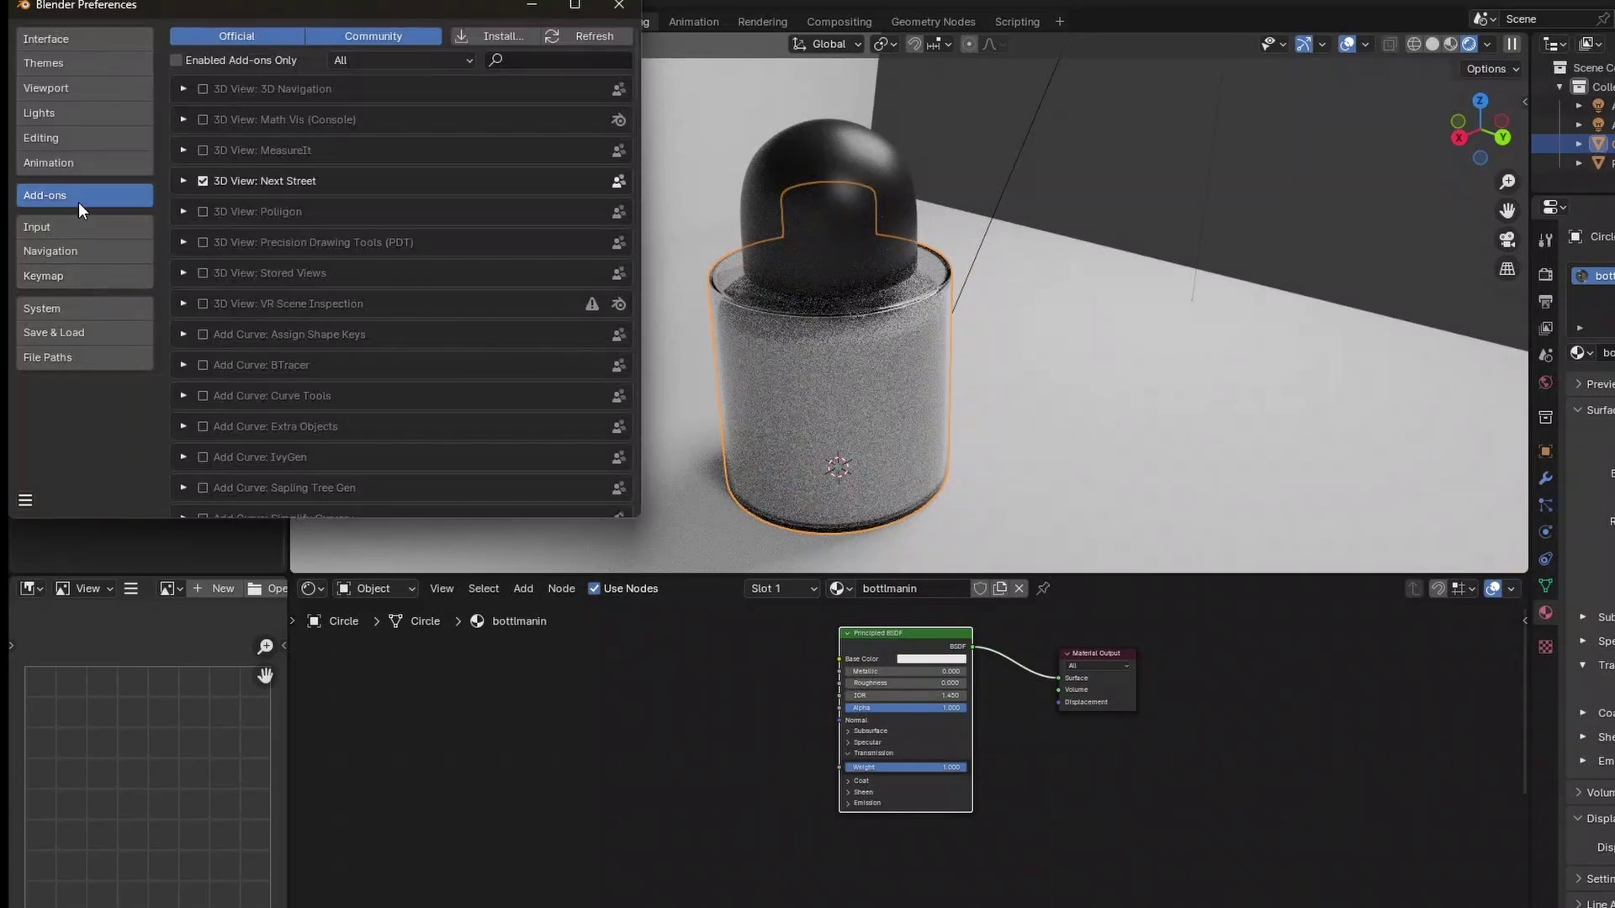
{"action": "left_click", "coordinate": [522, 64]}
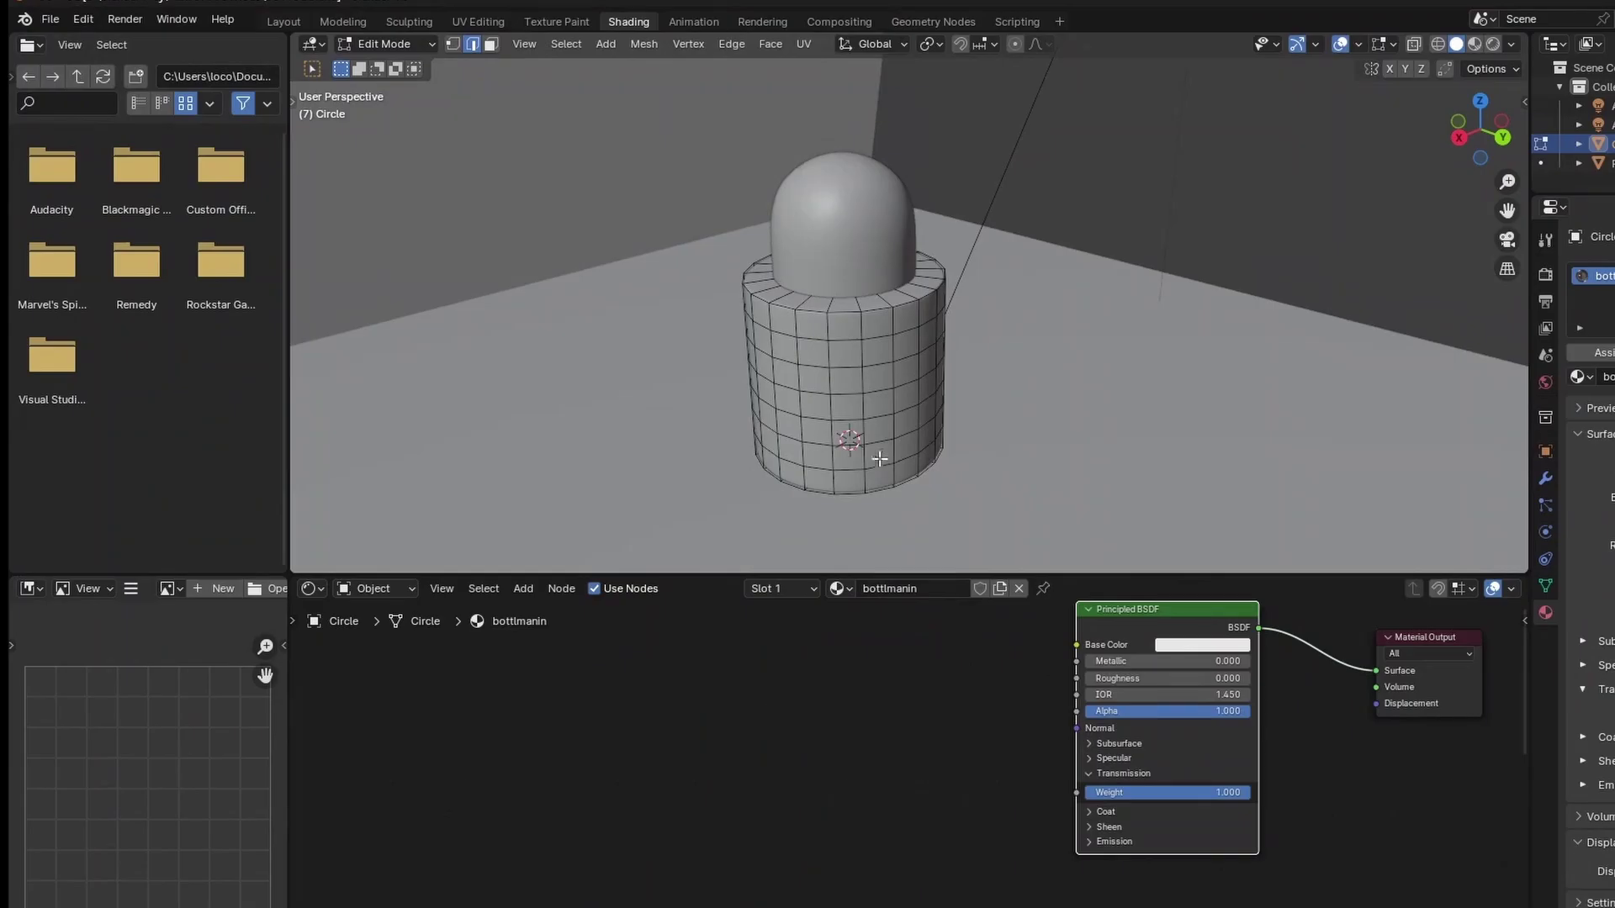
Duplicate a three-row block of faces across the bottle body's front and separate it into its own label object.
{"action": "middle_click_drag", "start_coordinate": [1043, 336], "coordinate": [1118, 303]}
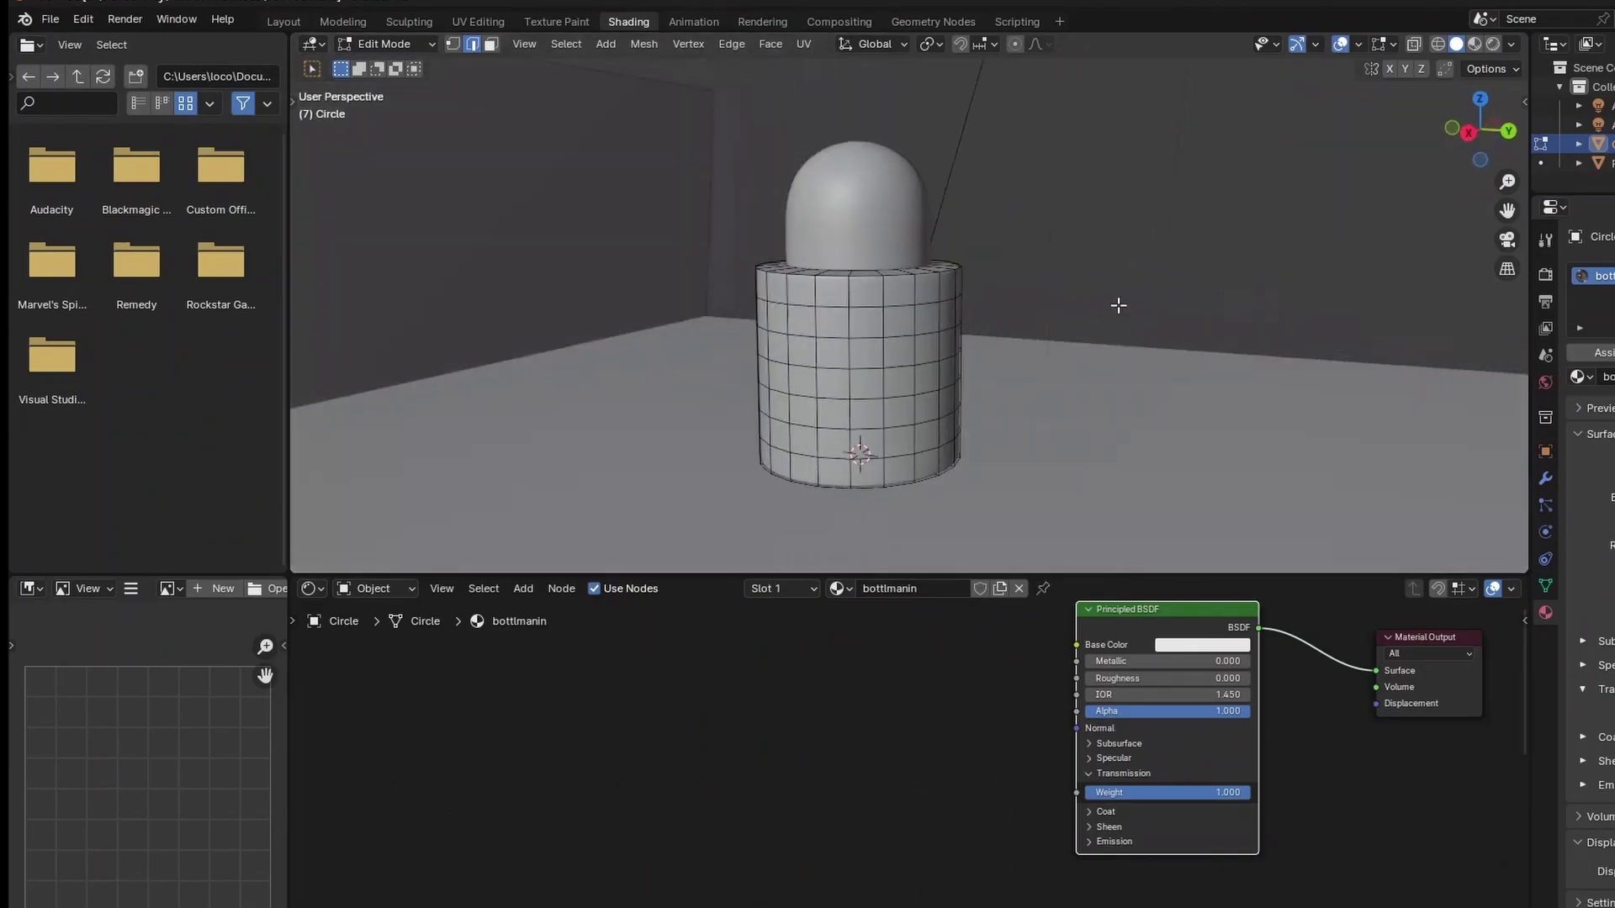
{"action": "left_click", "coordinate": [1508, 132]}
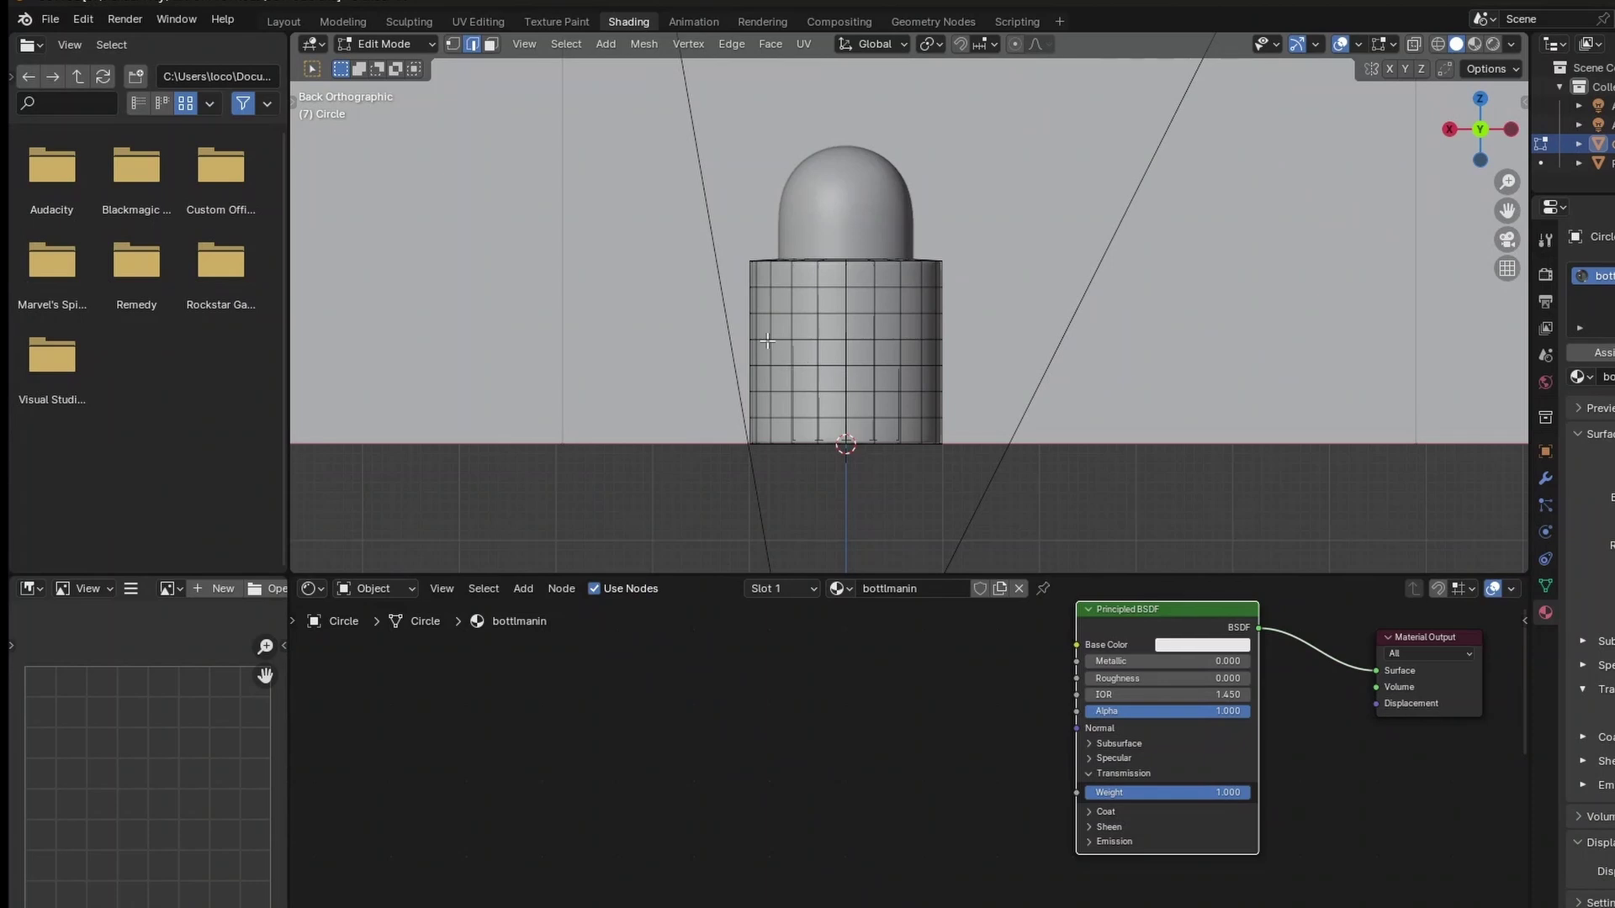
{"action": "key", "text": "3"}
{"action": "left_click", "coordinate": [732, 334]}
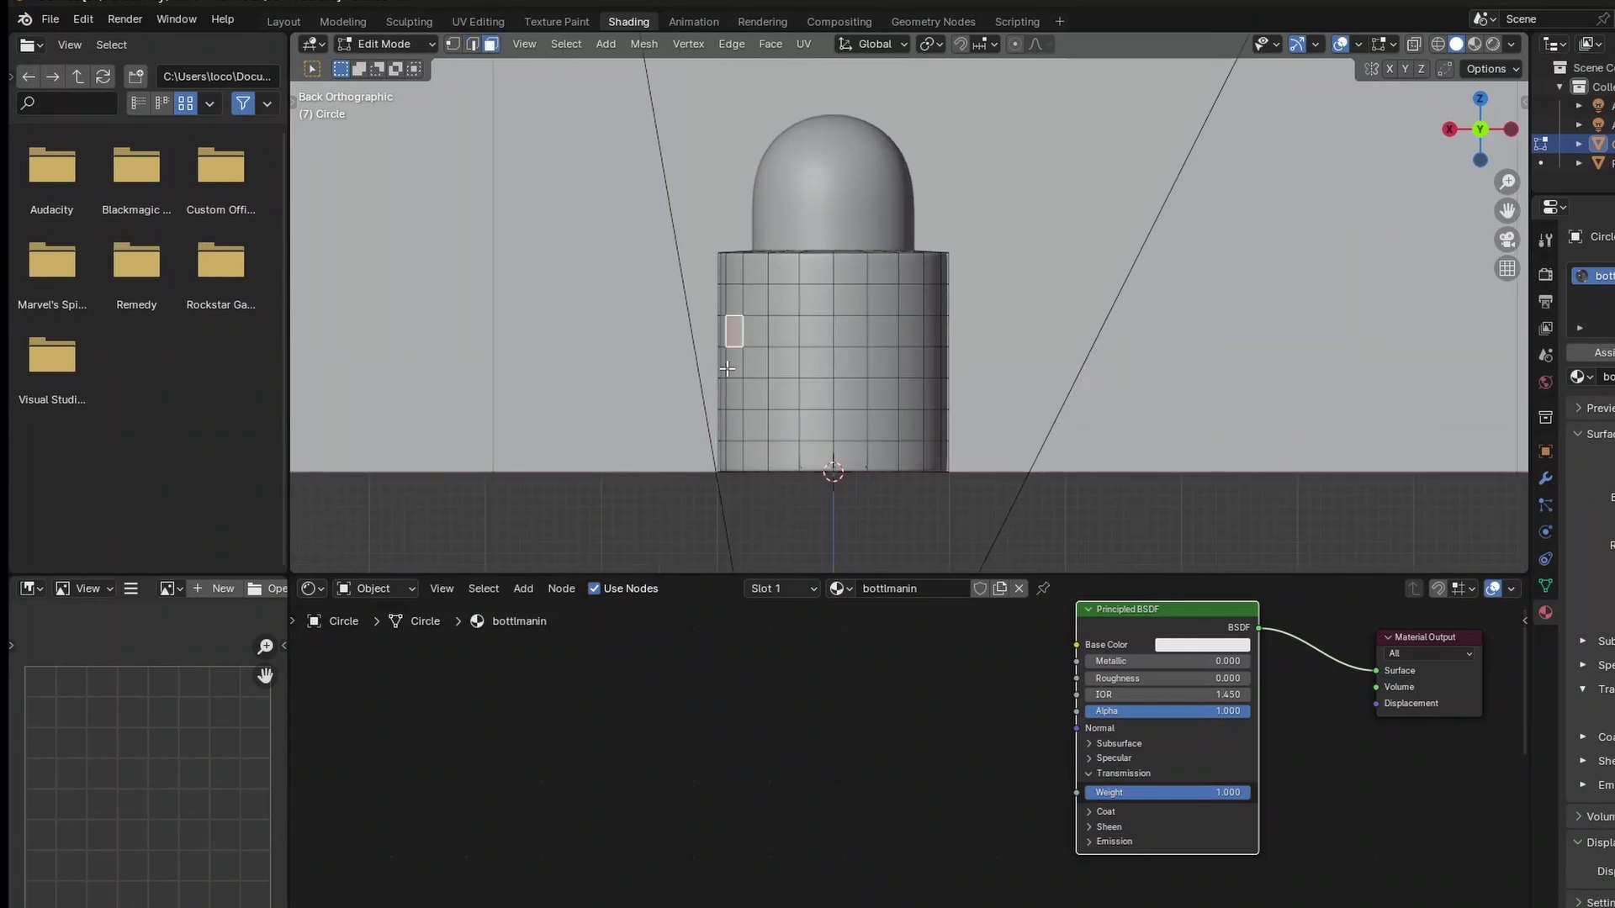
{"action": "left_click", "coordinate": [930, 397], "text": "ctrl+shift"}
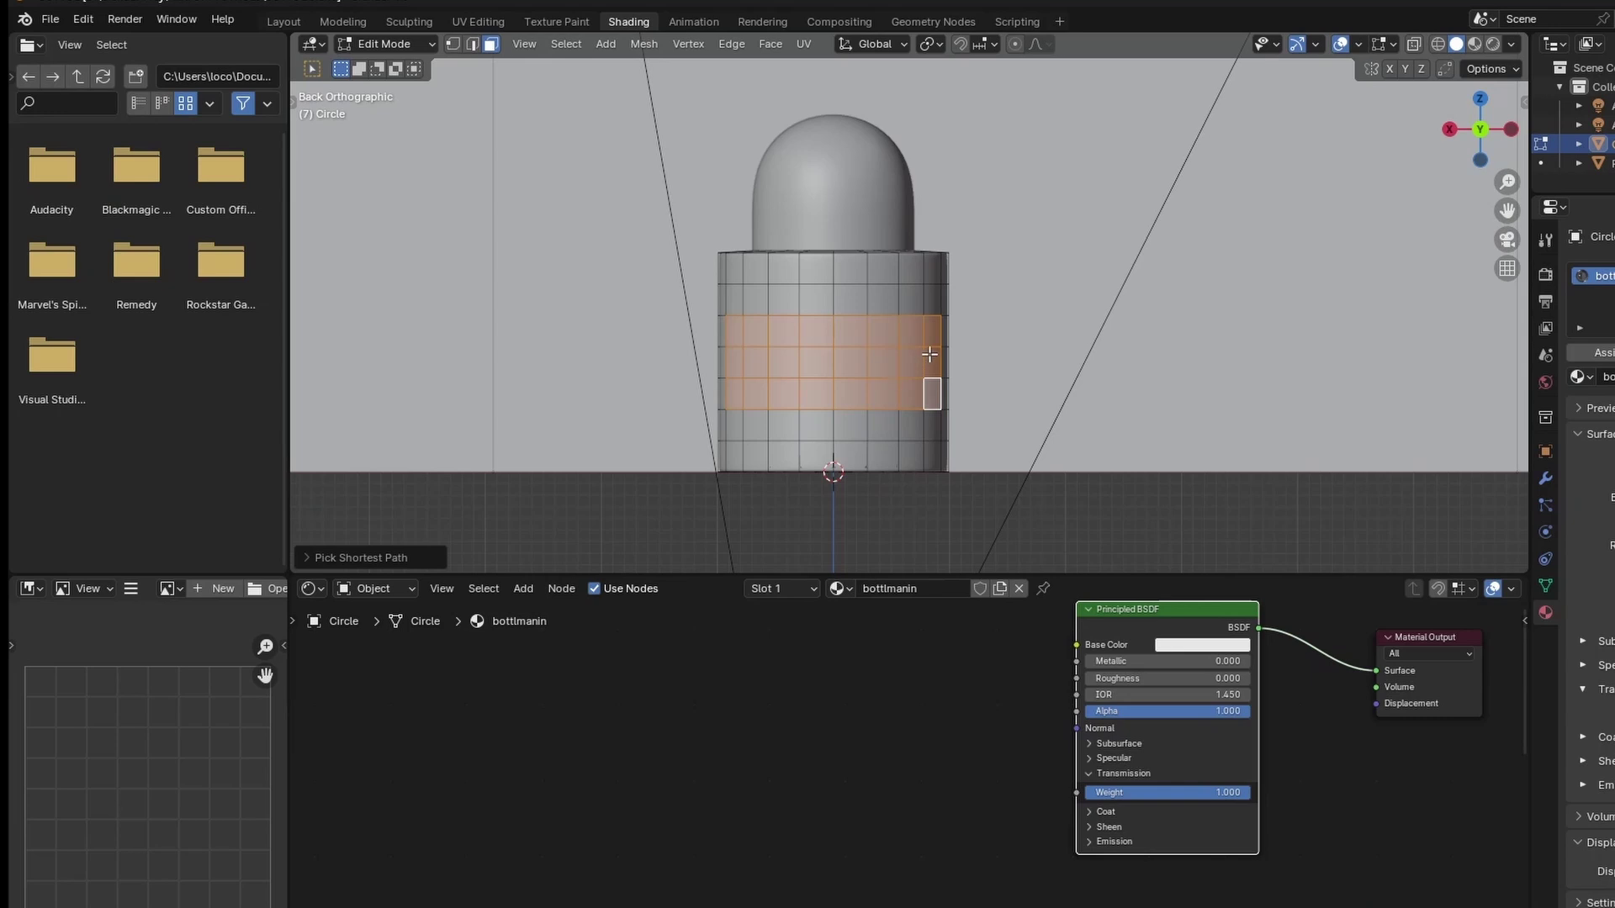
{"action": "key", "text": "shift+d"}
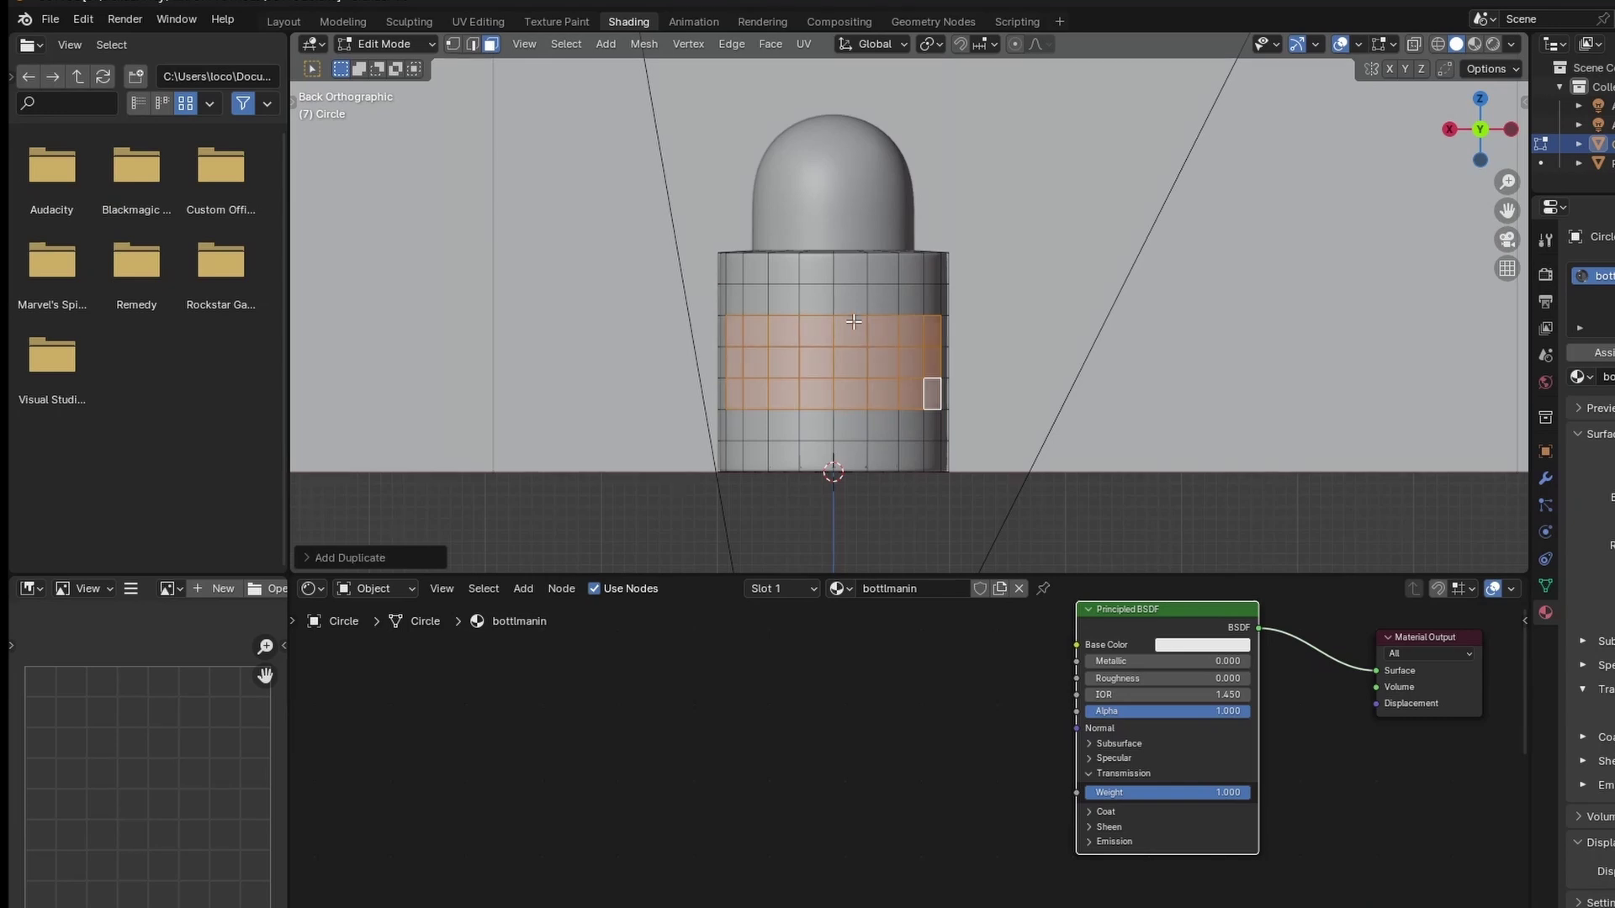
{"action": "scroll", "coordinate": [862, 362], "scroll_direction": "up", "scroll_amount": 2}
{"action": "key", "text": "p"}
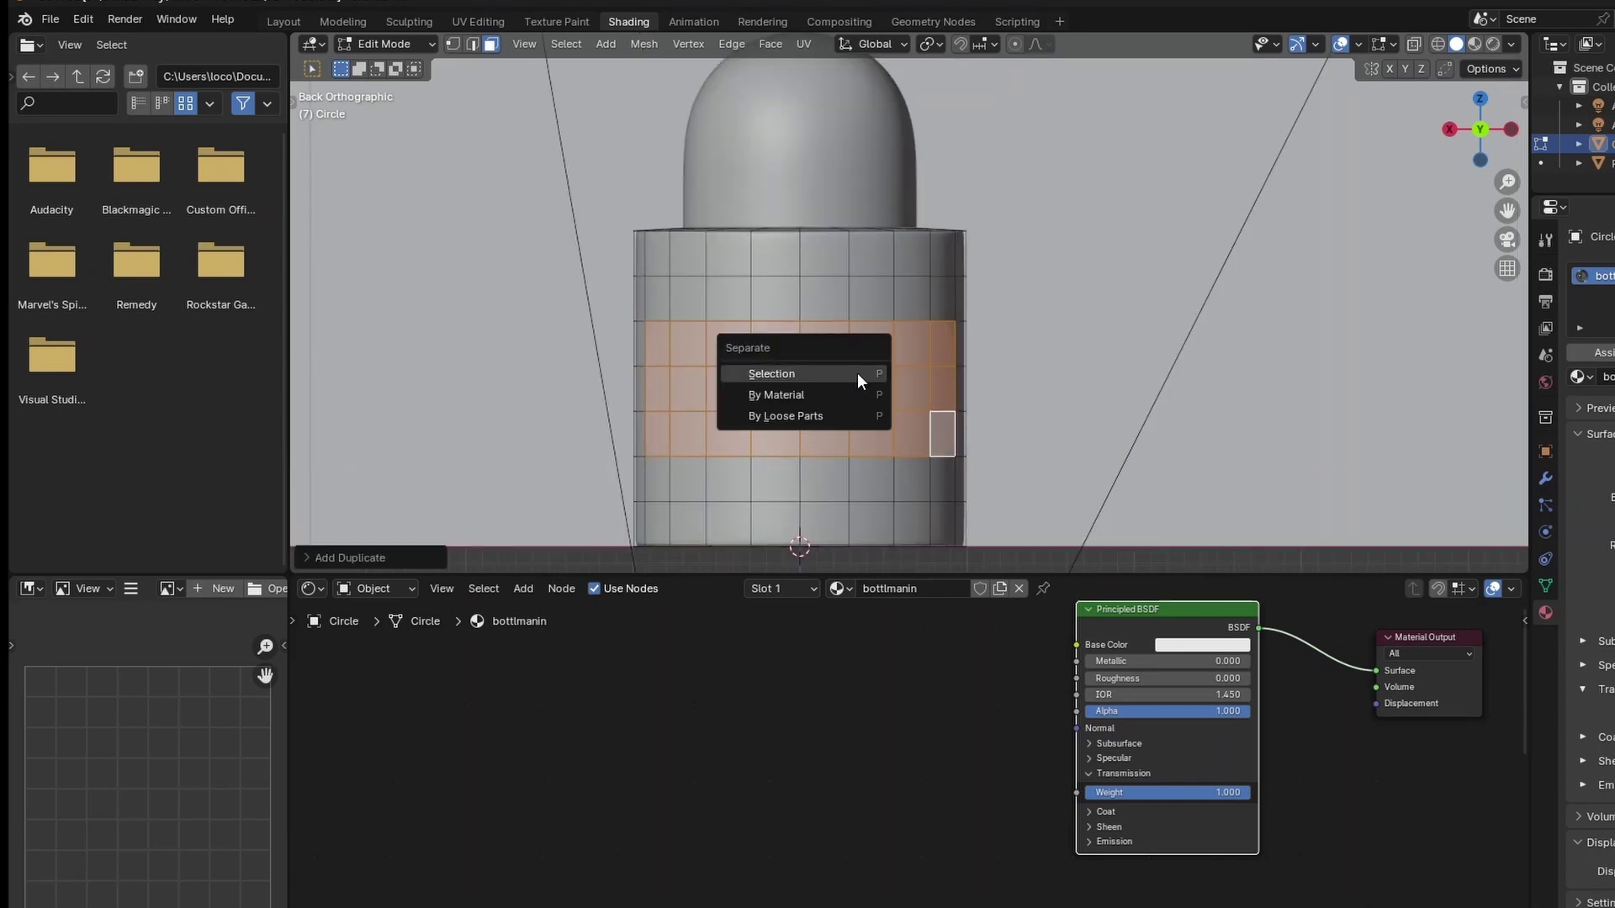
{"action": "left_click", "coordinate": [857, 372]}
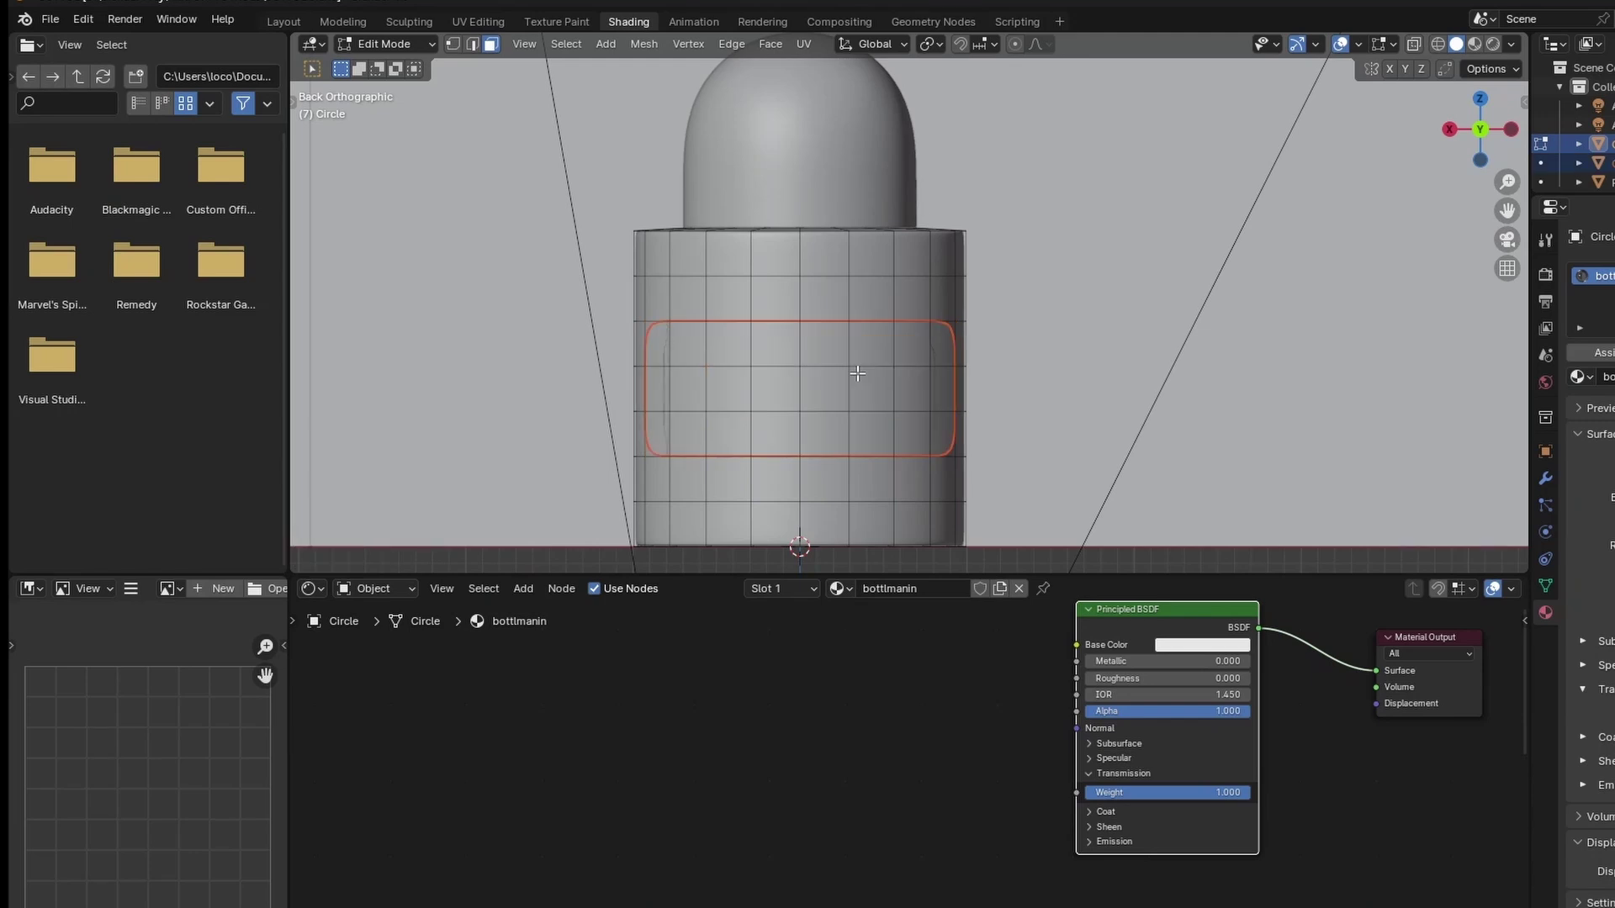
{"action": "key", "text": "Tab"}
{"action": "left_click", "coordinate": [852, 381]}
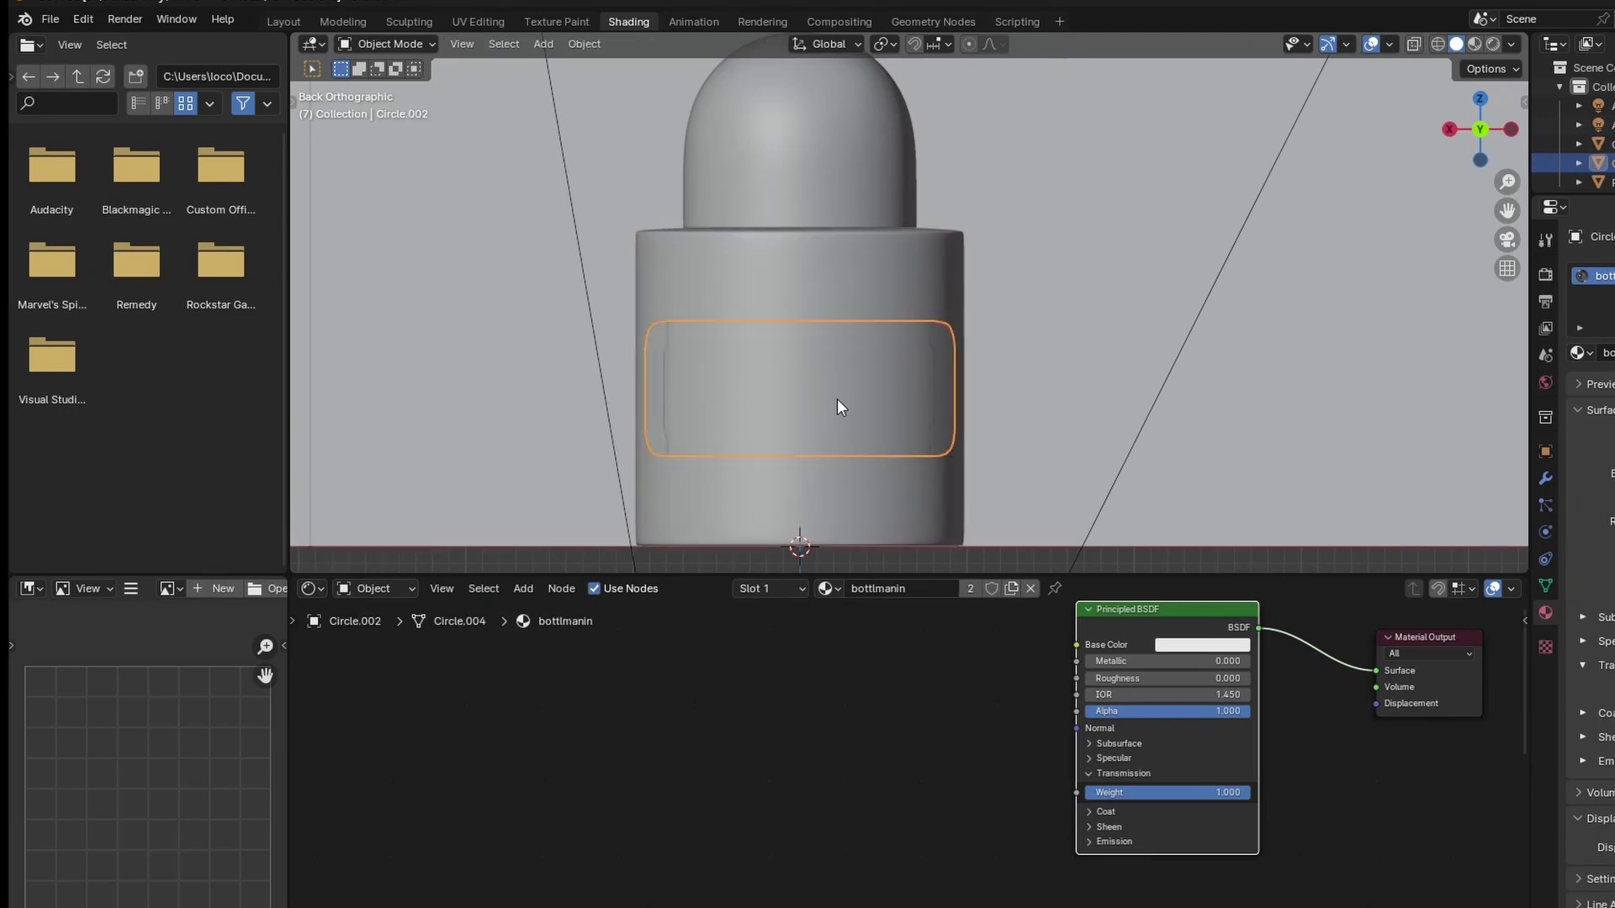
{"action": "key", "text": "g"}
{"action": "key", "text": "Escape"}
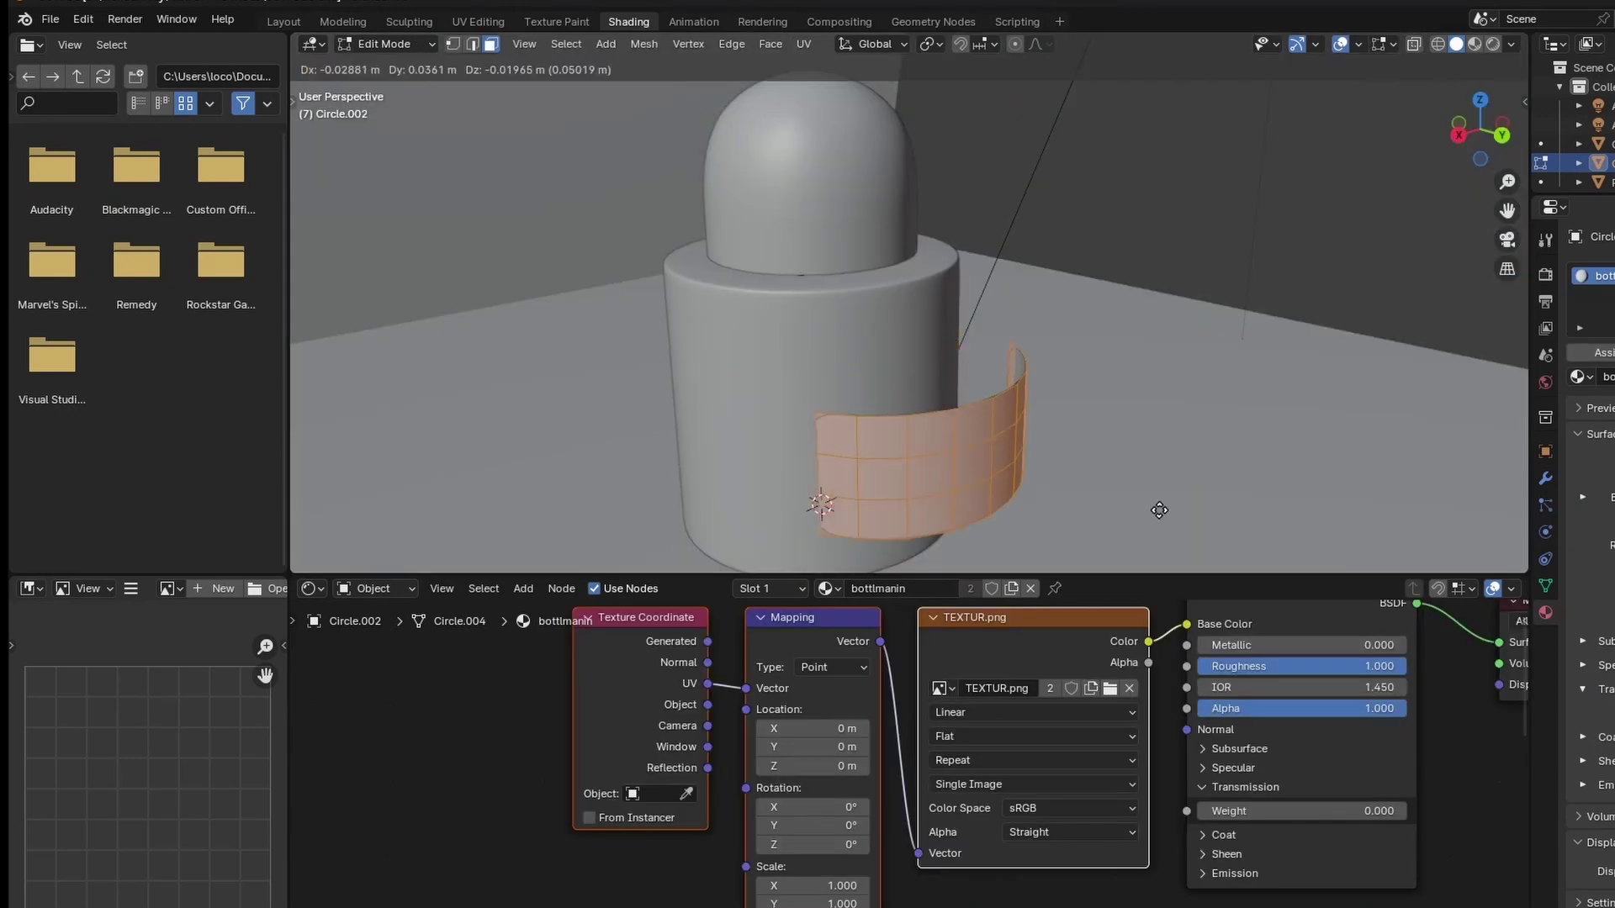
{"action": "key", "text": "r"}
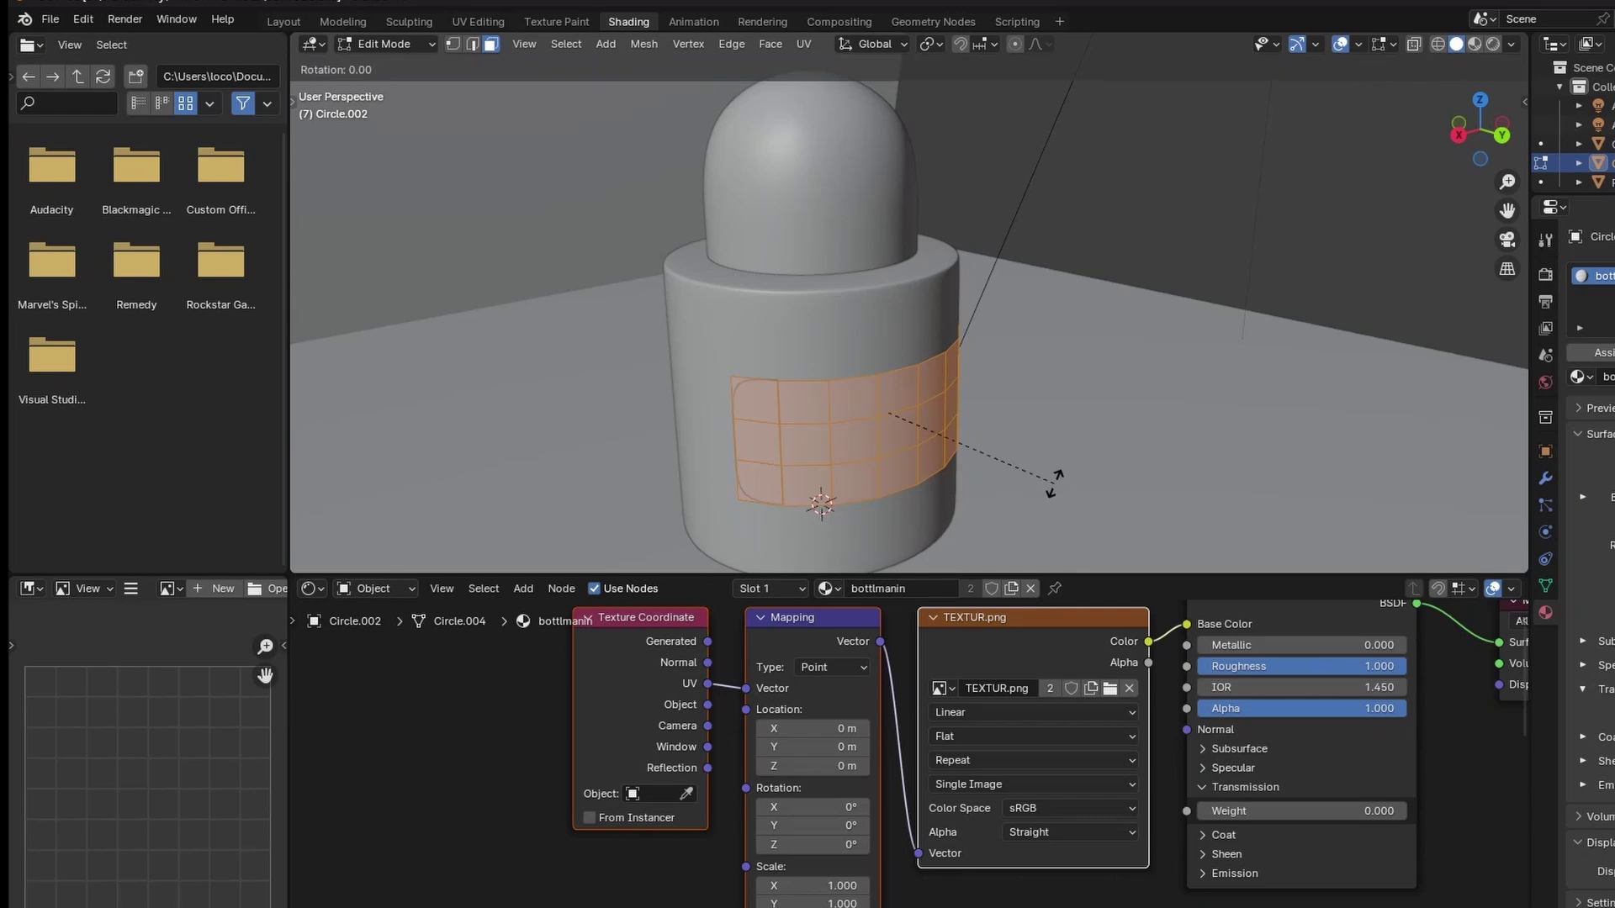
{"action": "key", "text": "Escape"}
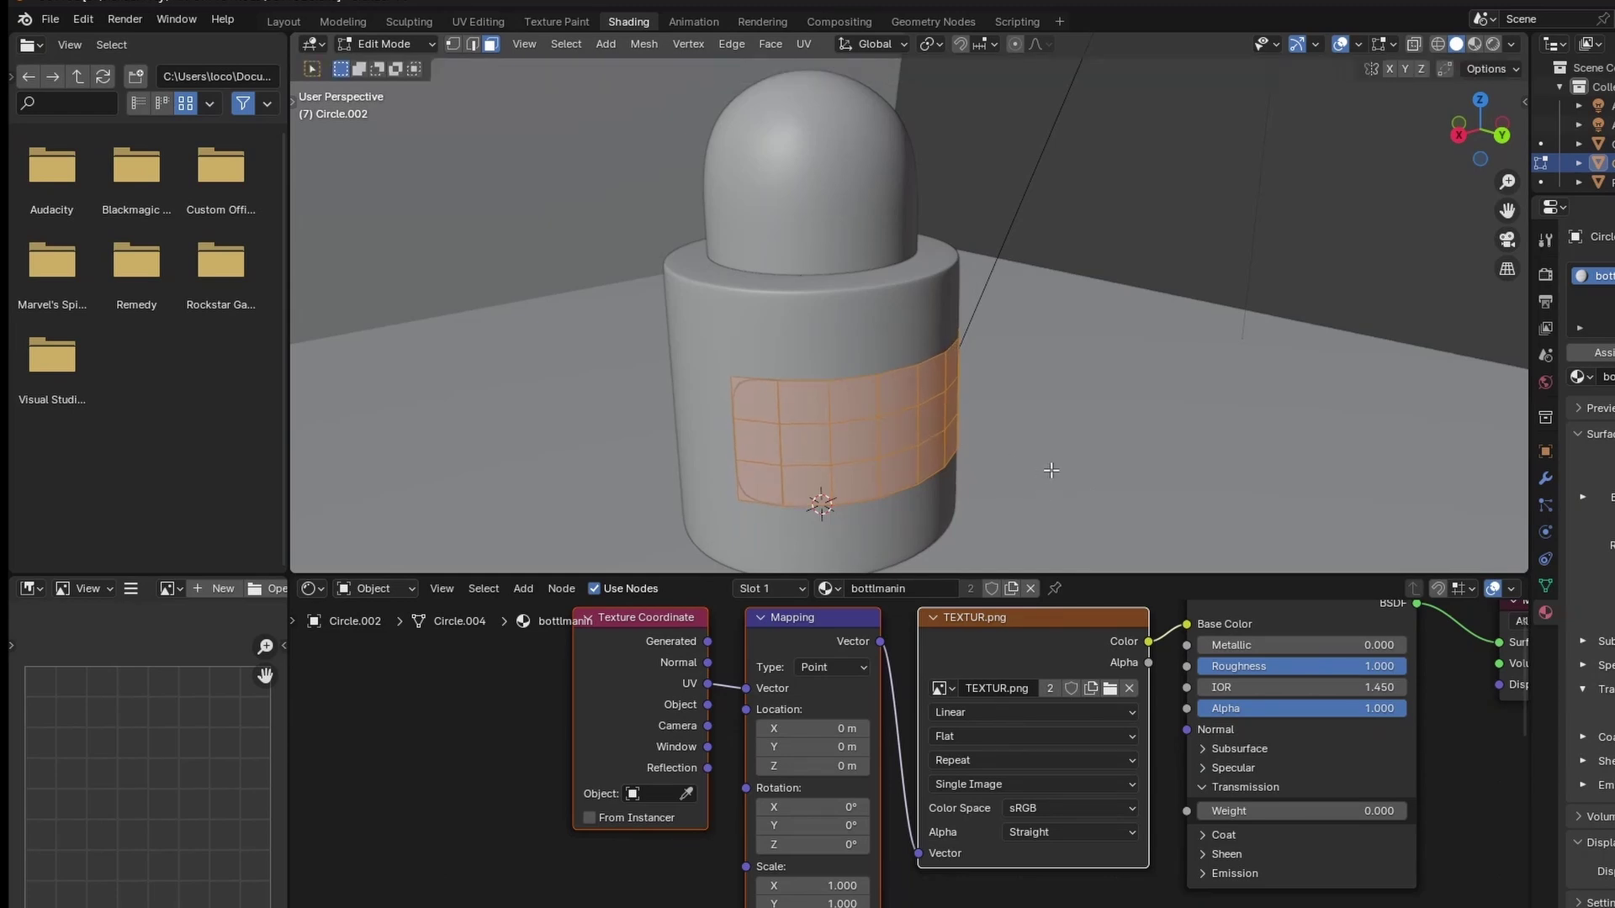
{"action": "key", "text": "alt+s"}
{"action": "key", "text": "Escape"}
Extrude the label's faces in place and fatten them outward by about 0.002 m to give the label thickness.
{"action": "key", "text": "e"}
{"action": "left_click", "coordinate": [1081, 471]}
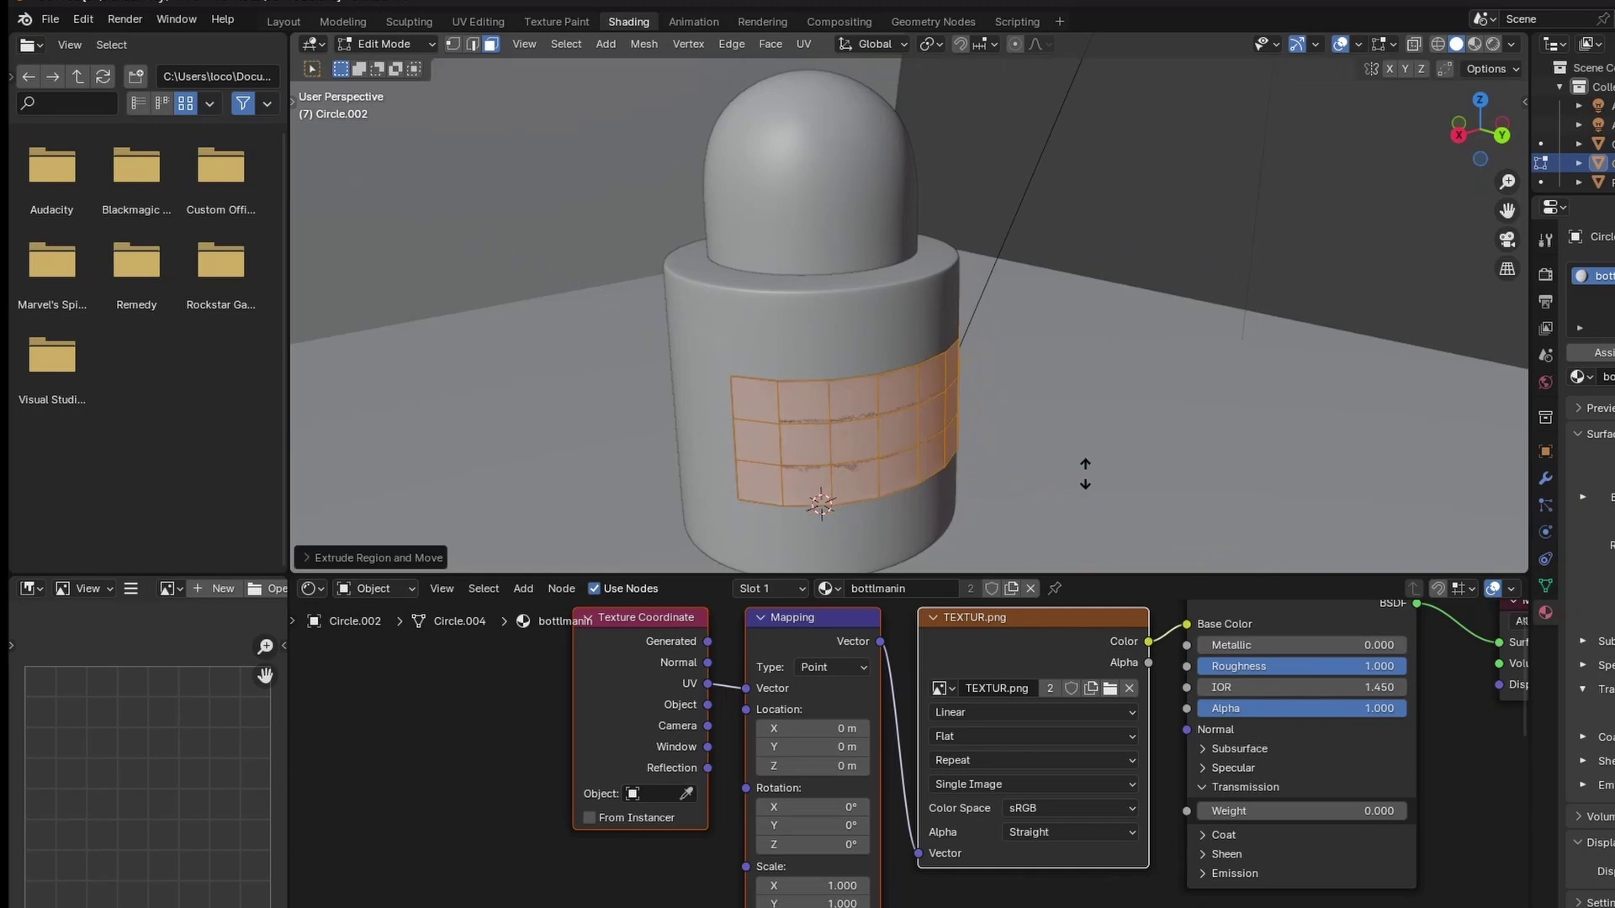
{"action": "key", "text": "alt+s"}
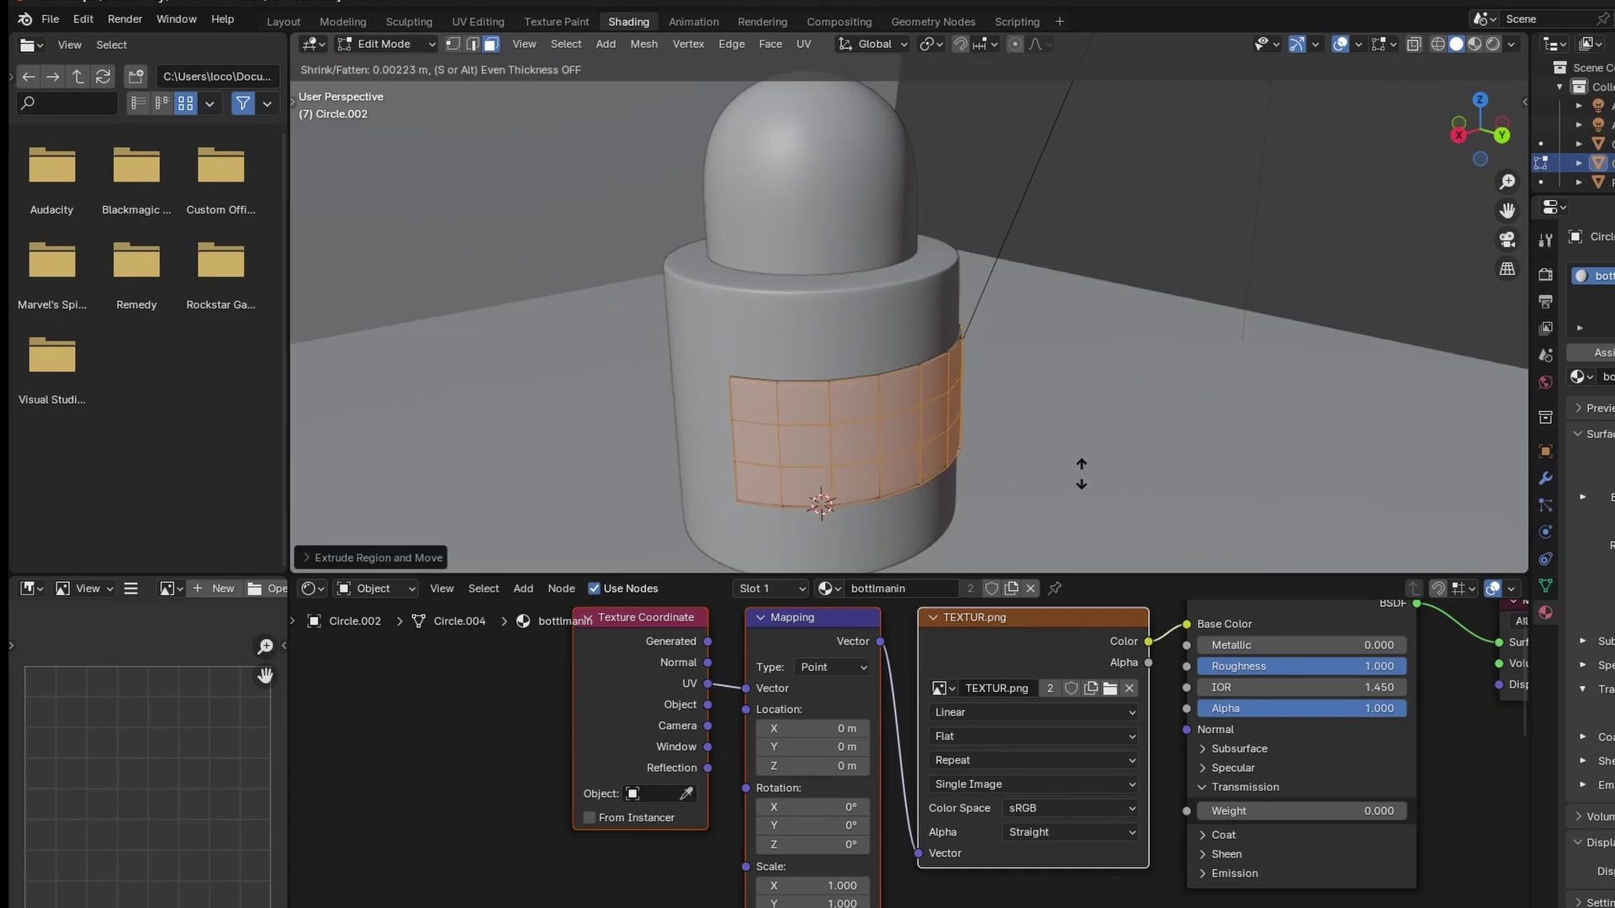
{"action": "left_click", "coordinate": [1081, 473]}
{"action": "scroll", "coordinate": [1031, 475], "scroll_direction": "up", "scroll_amount": 8}
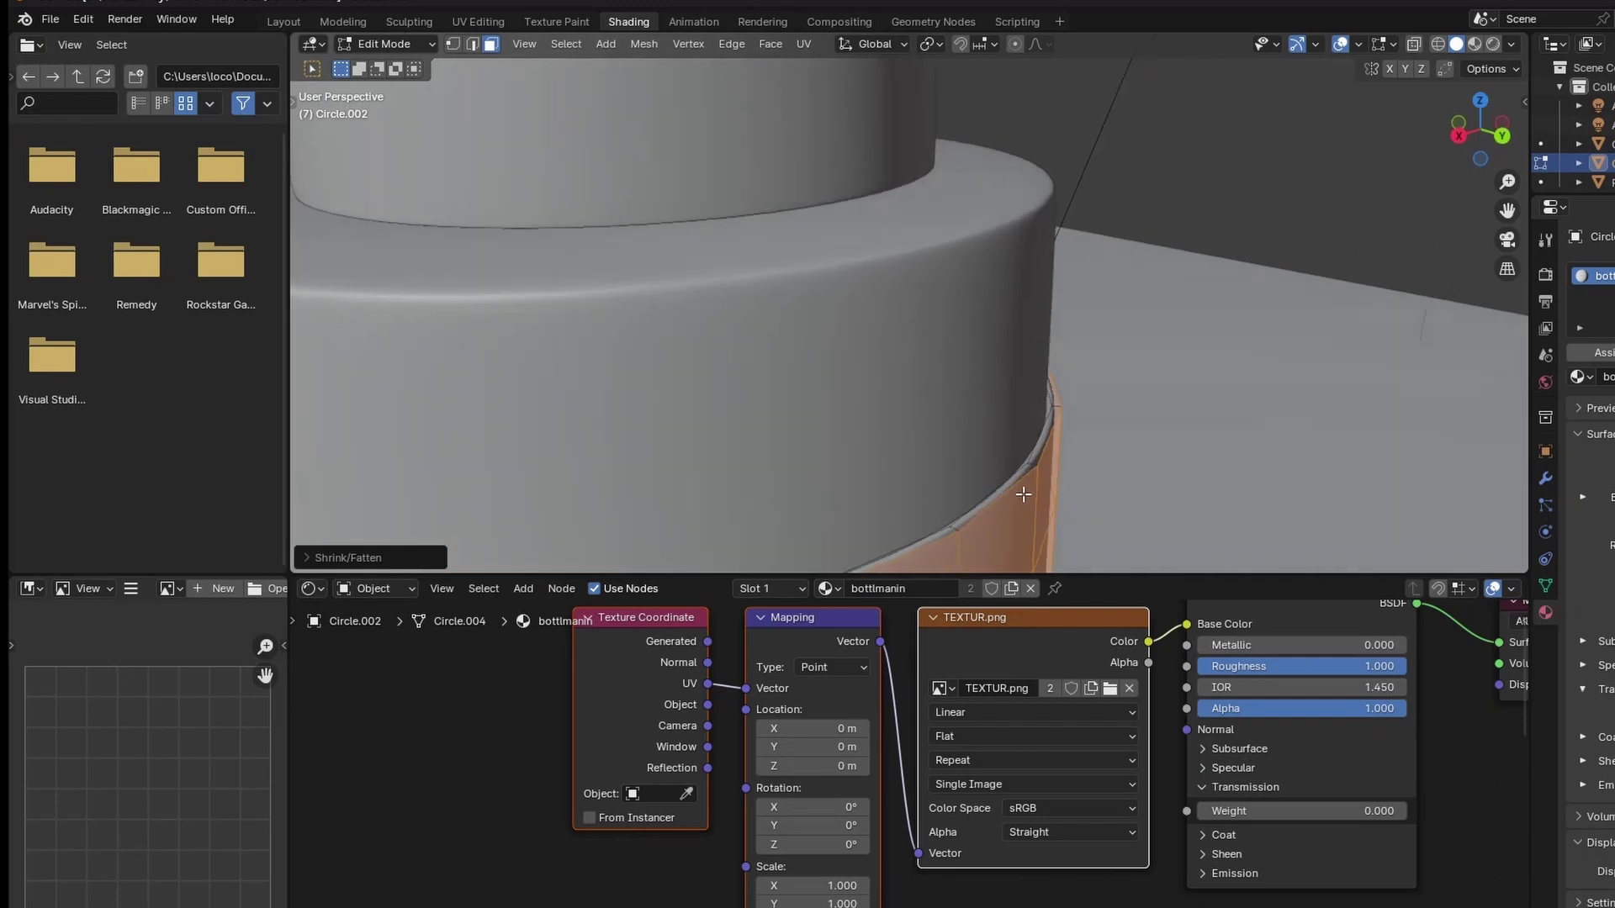
{"action": "scroll", "coordinate": [1043, 486], "scroll_direction": "down", "scroll_amount": 8}
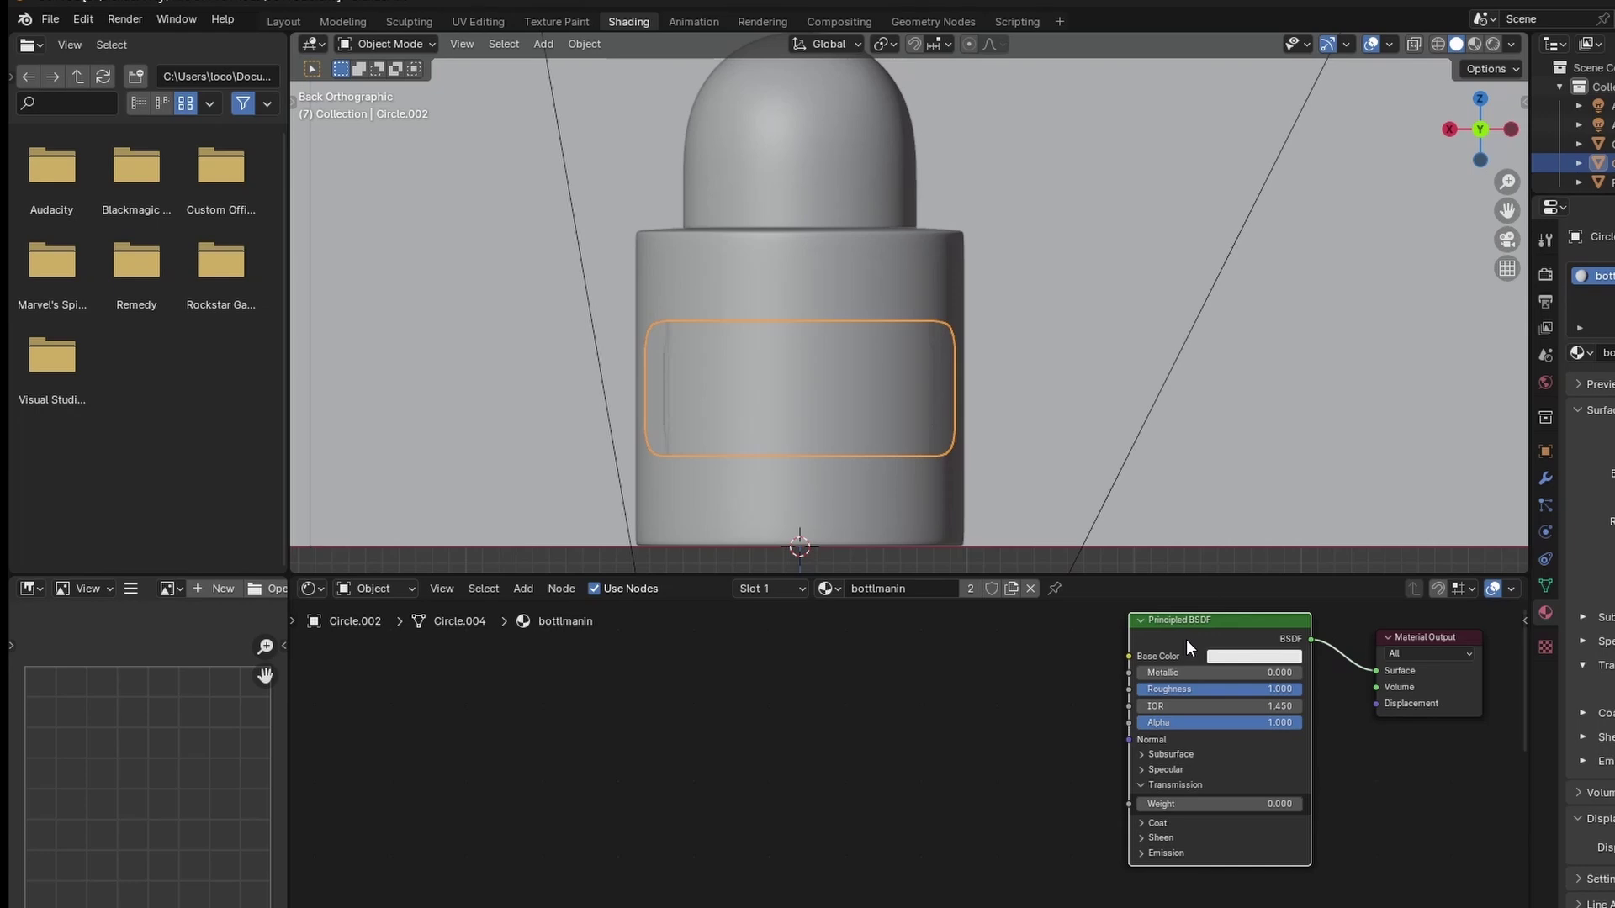
Add Texture Coordinate, Mapping and Image Texture nodes to the label material's base color and load TEXTUR.png as the image.
{"action": "key", "text": "ctrl+t"}
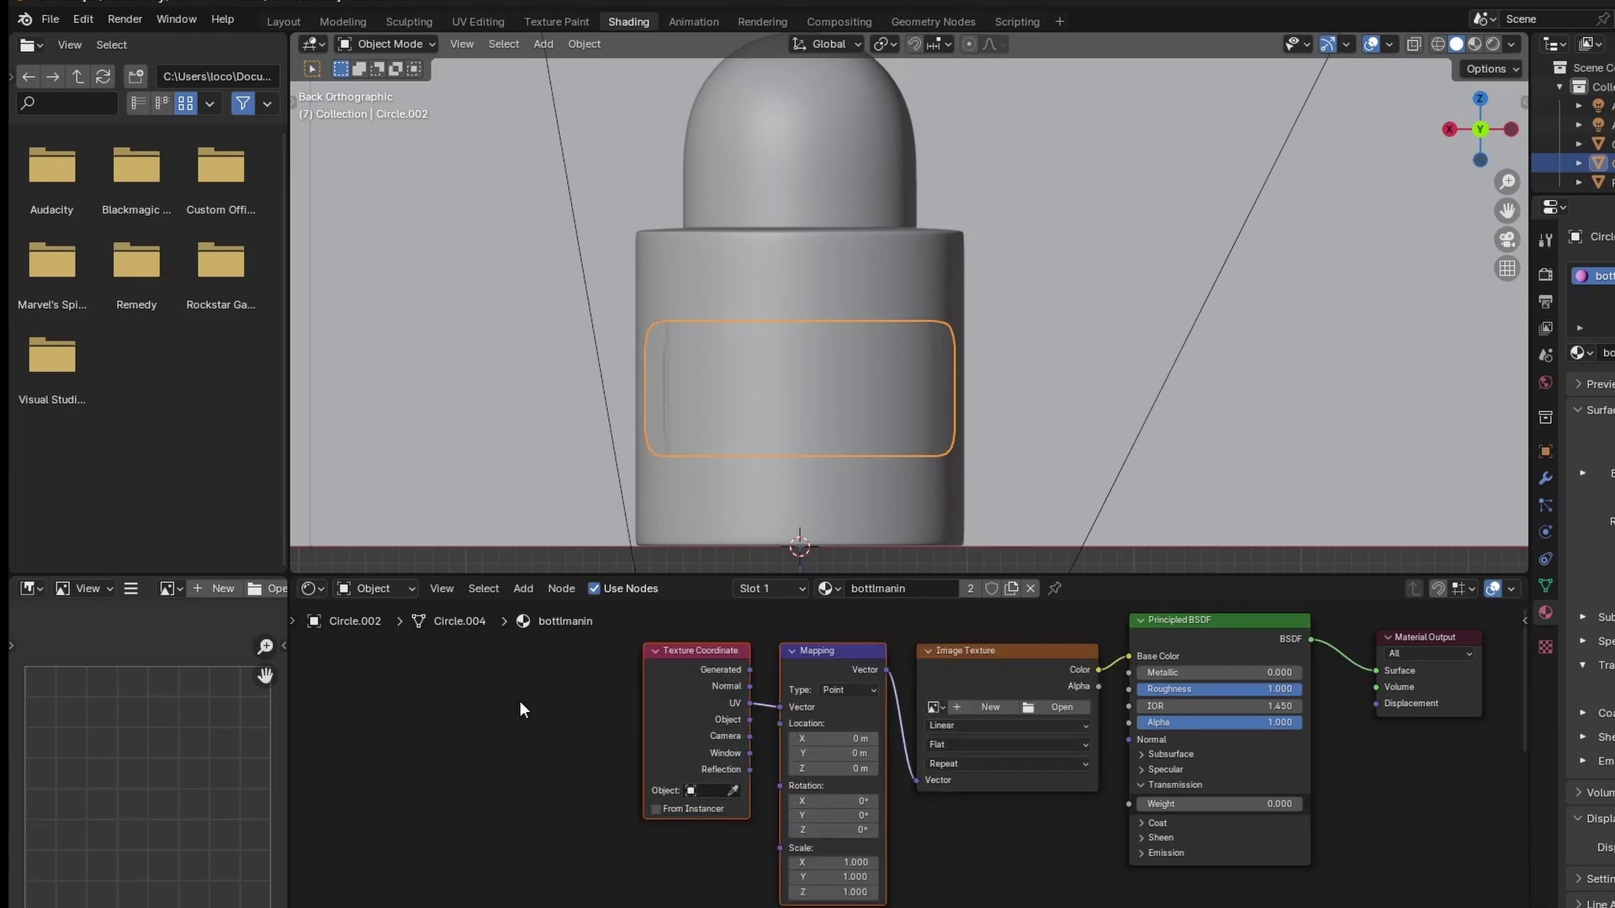
{"action": "left_click_drag", "start_coordinate": [576, 698], "coordinate": [951, 799]}
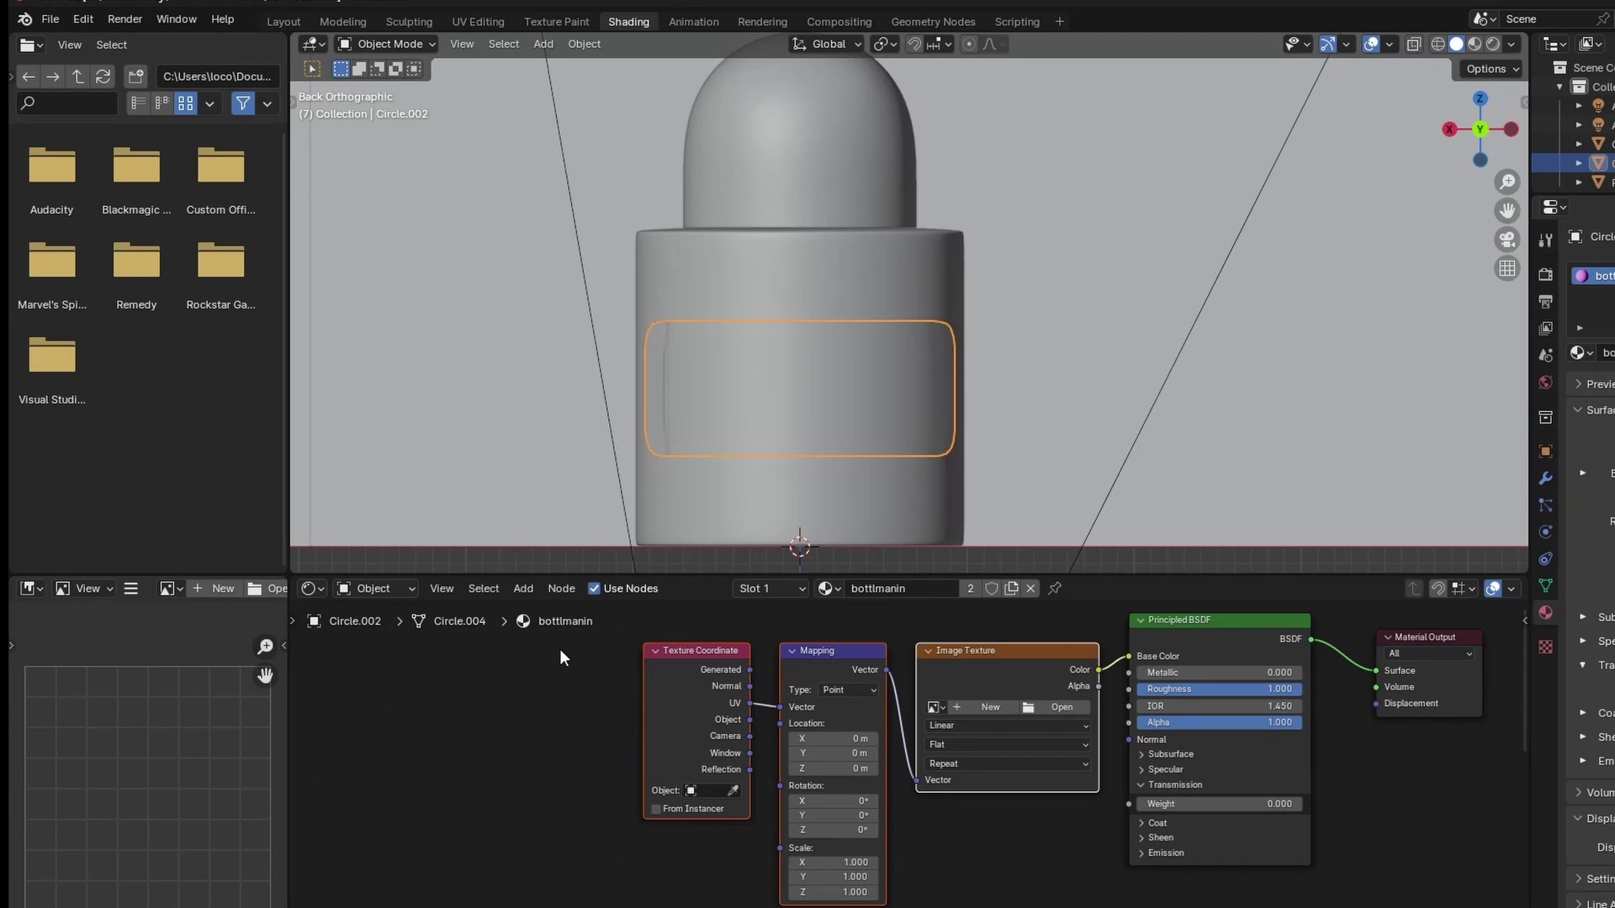
{"action": "scroll", "coordinate": [951, 854], "scroll_direction": "up", "scroll_amount": 2}
{"action": "scroll", "coordinate": [1058, 713], "scroll_direction": "down", "scroll_amount": 1}
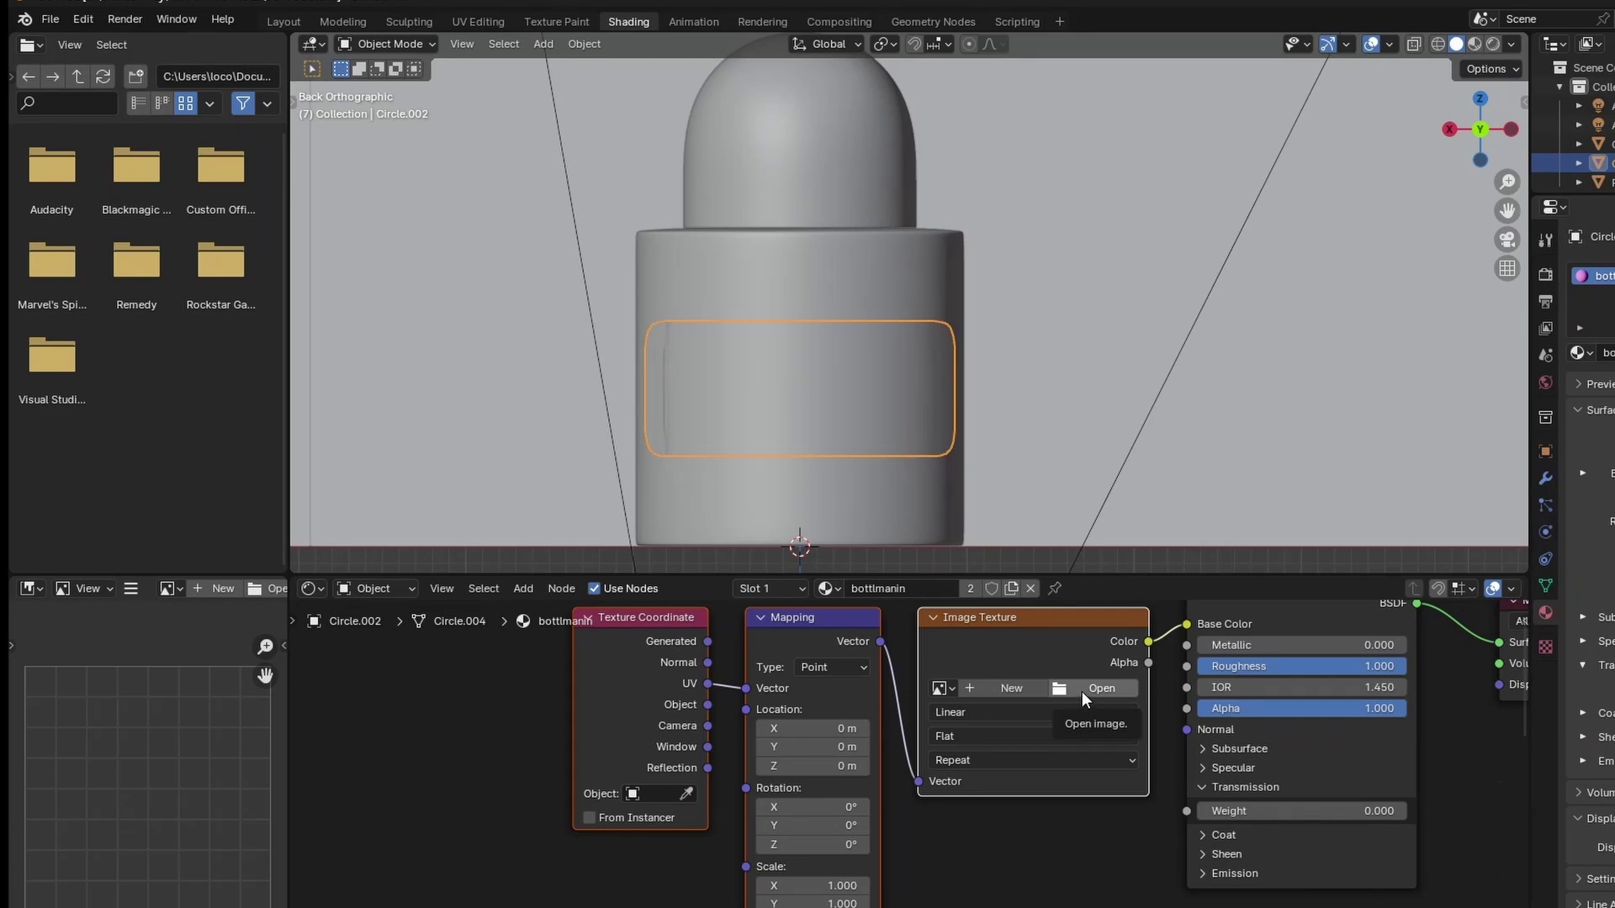
{"action": "left_click", "coordinate": [1082, 692]}
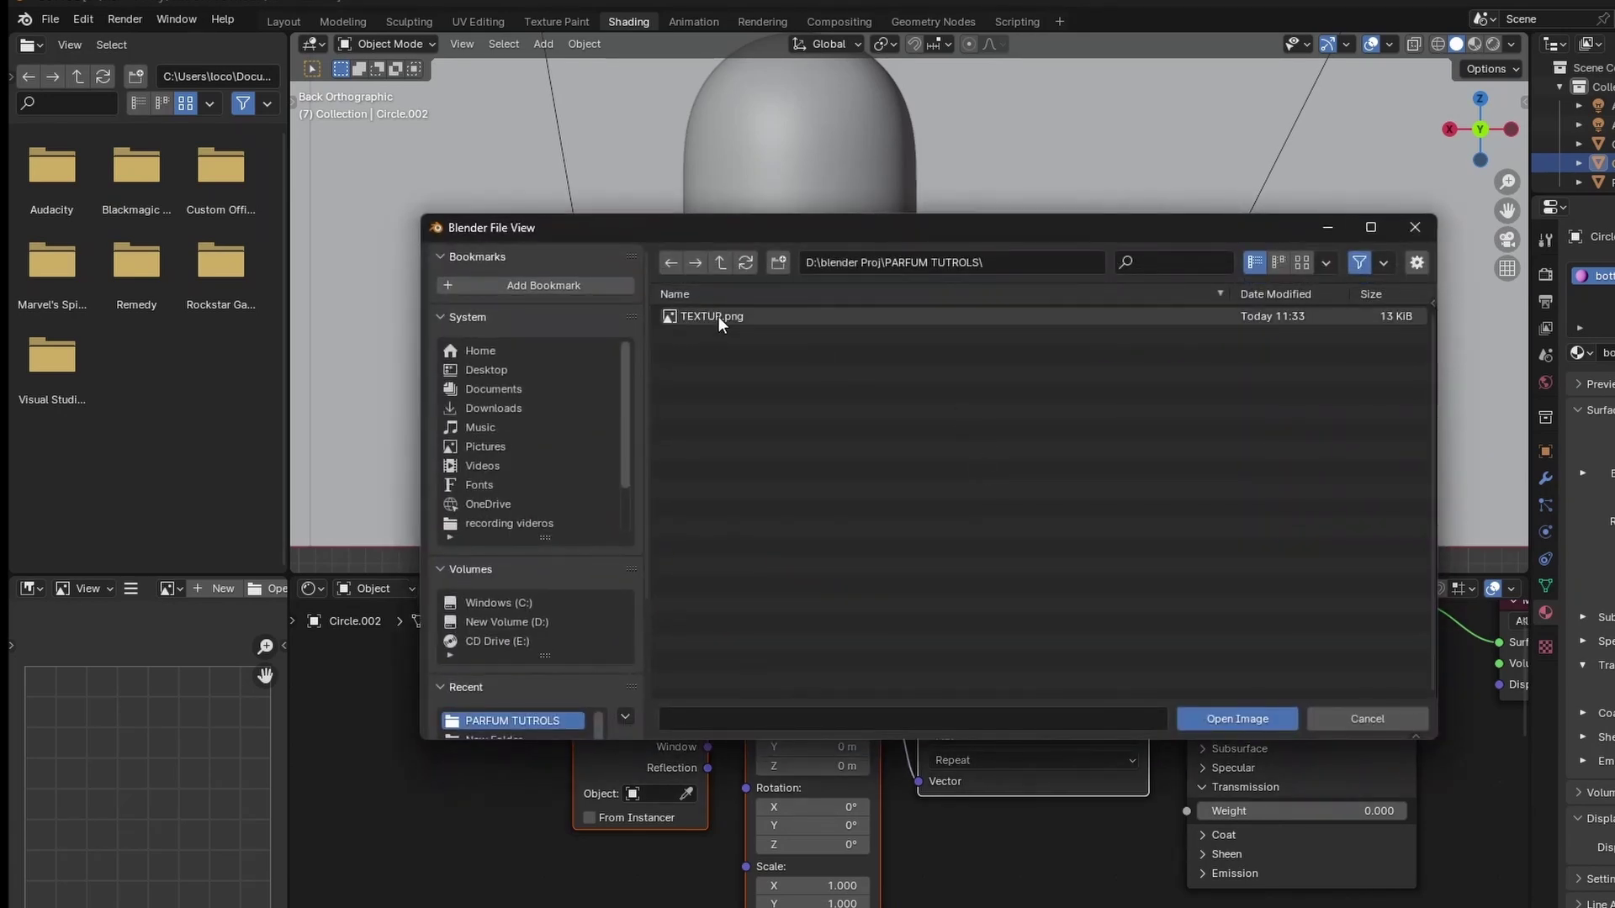
{"action": "double_click", "coordinate": [719, 317]}
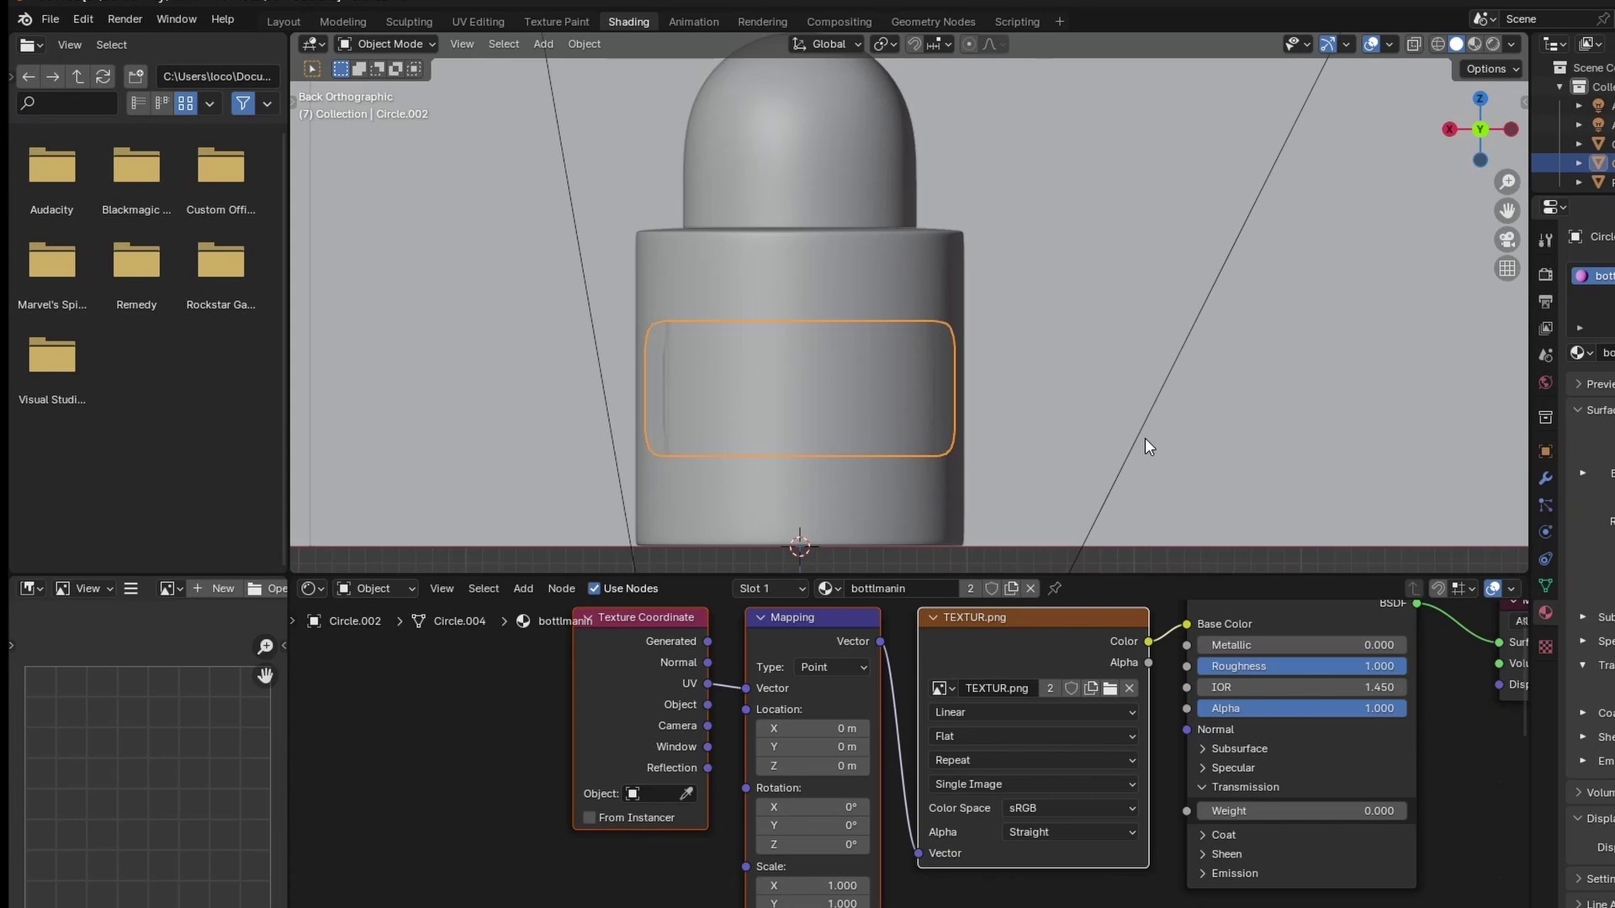
Select the three-row block of faces on the label's front and unwrap their UVs.
{"action": "middle_click_drag", "start_coordinate": [1148, 446], "coordinate": [819, 432]}
{"action": "key", "text": "Tab"}
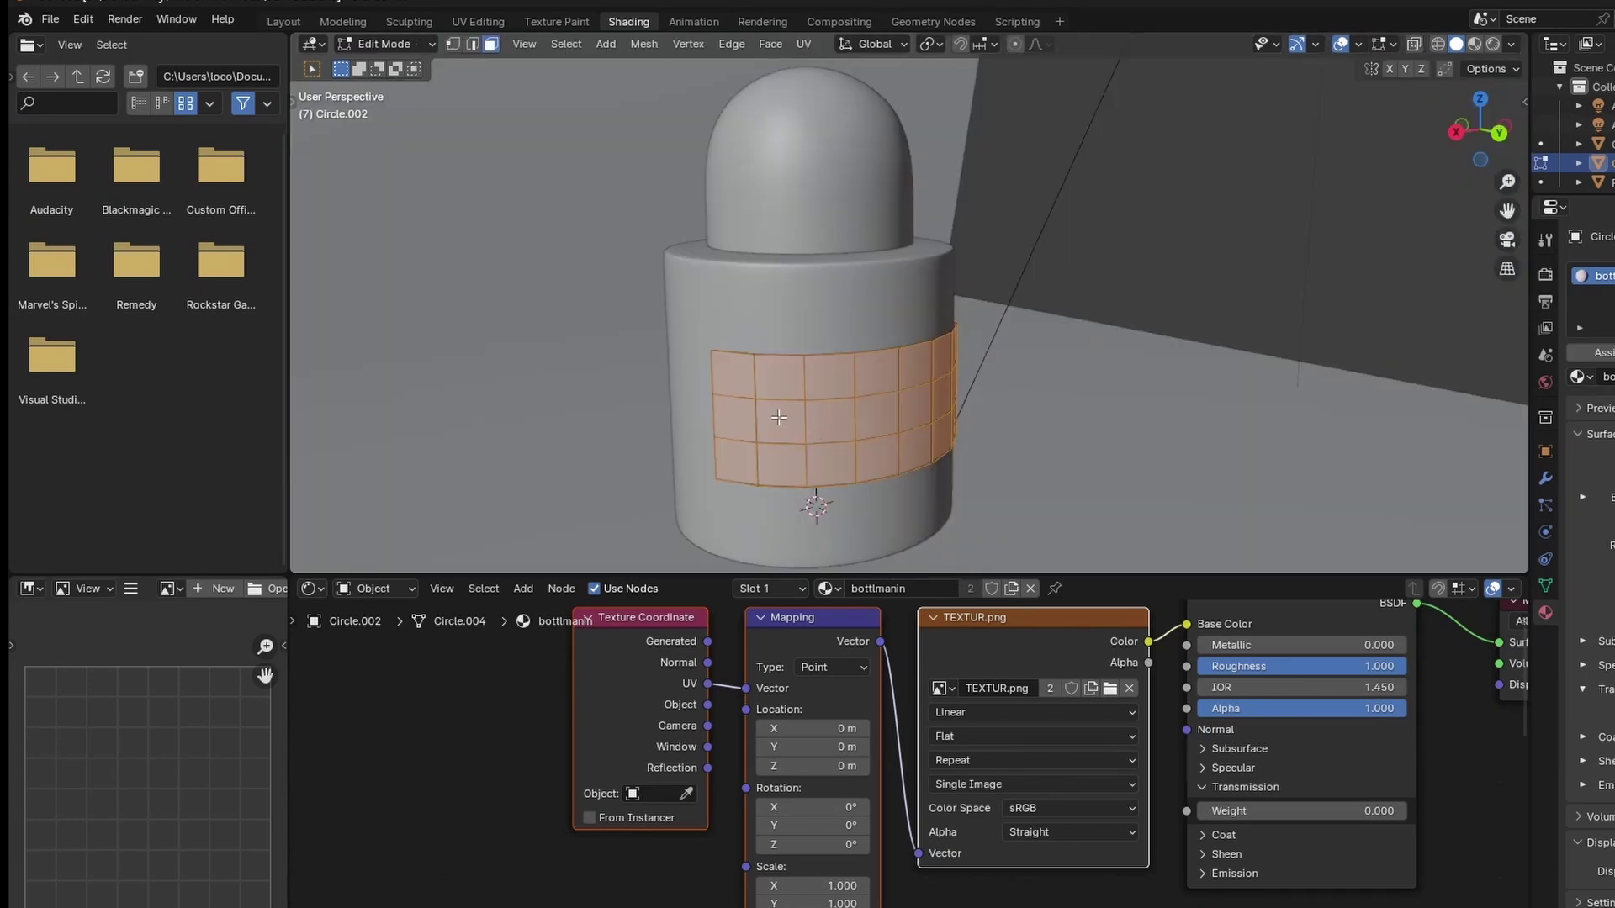
{"action": "left_click", "coordinate": [739, 383]}
{"action": "middle_click_drag", "start_coordinate": [739, 383], "coordinate": [728, 390]}
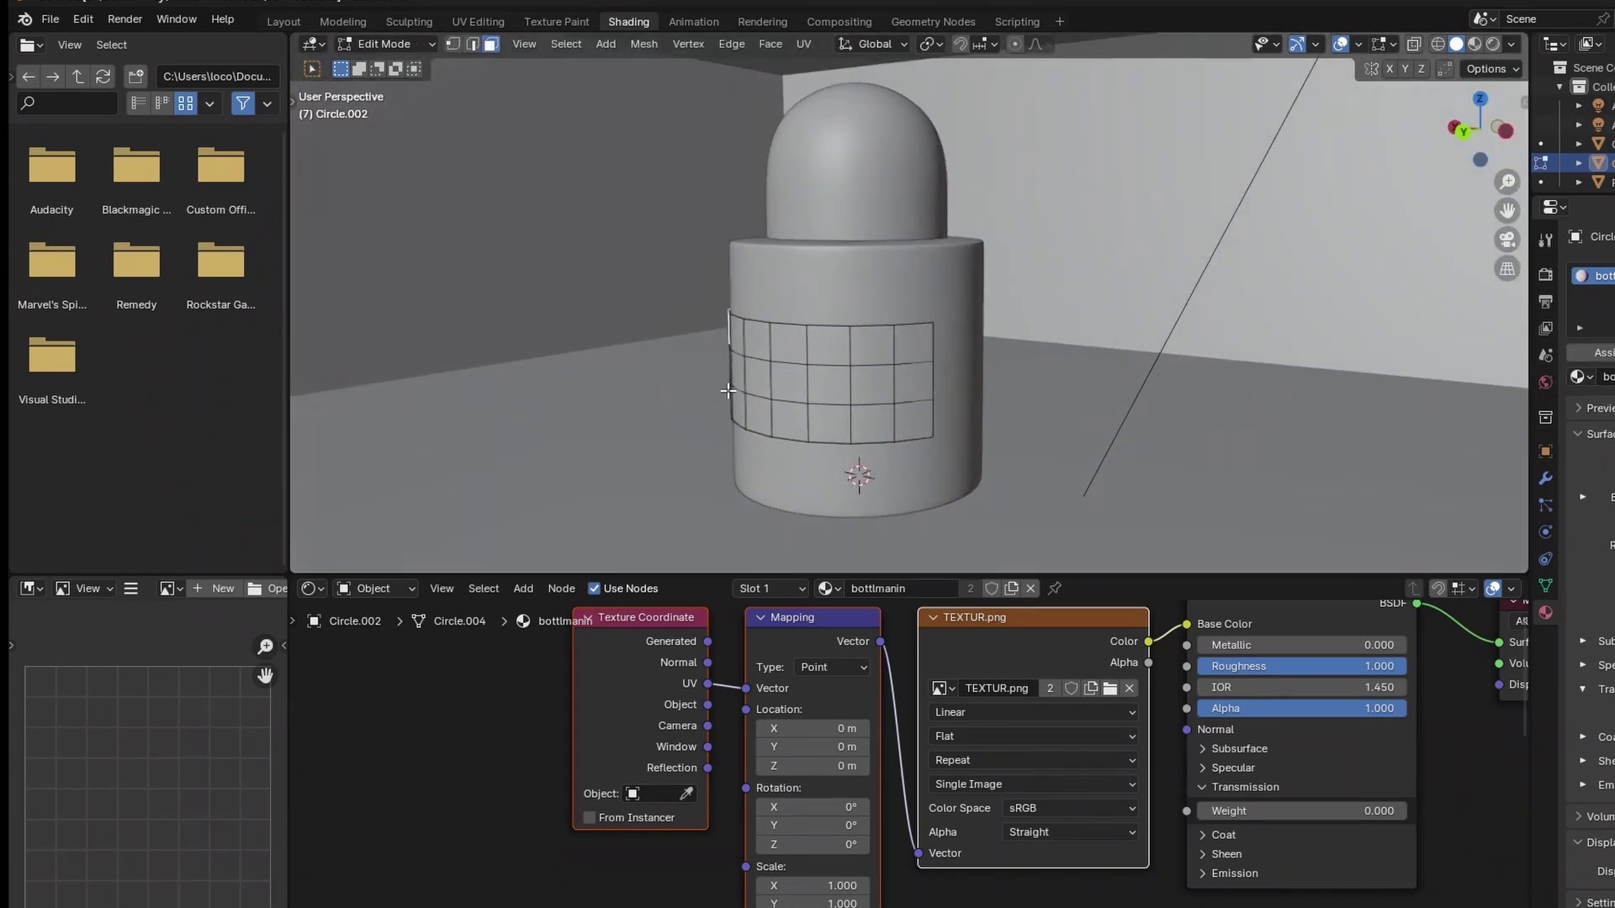
{"action": "middle_click_drag", "start_coordinate": [515, 137], "coordinate": [852, 378]}
{"action": "left_click", "coordinate": [852, 379], "text": "ctrl+shift"}
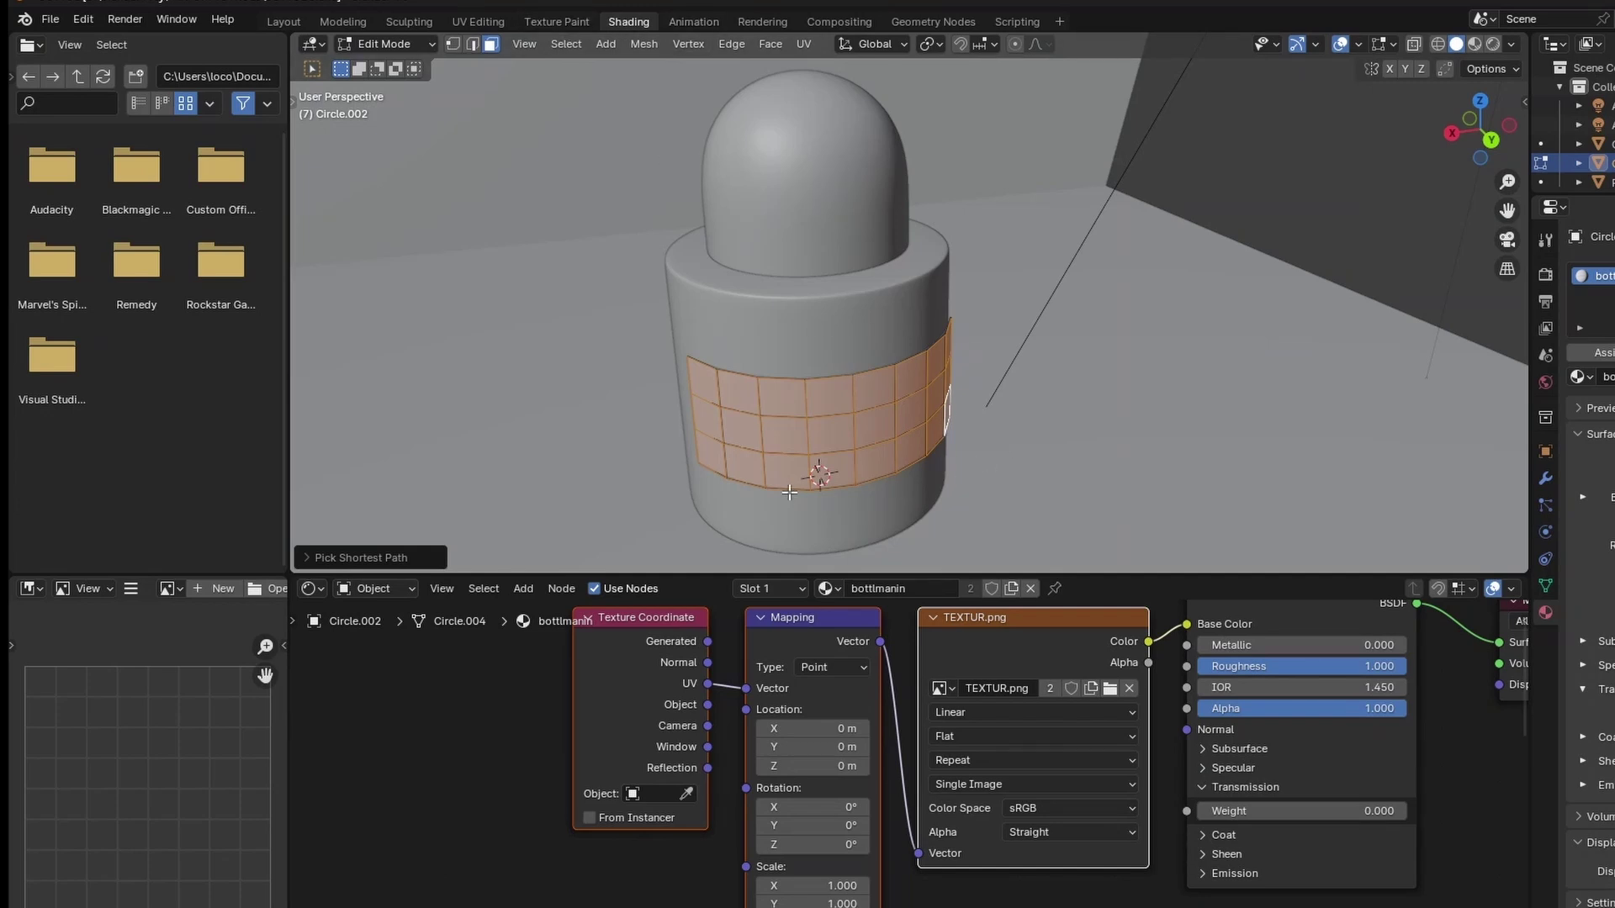
{"action": "key", "text": "u"}
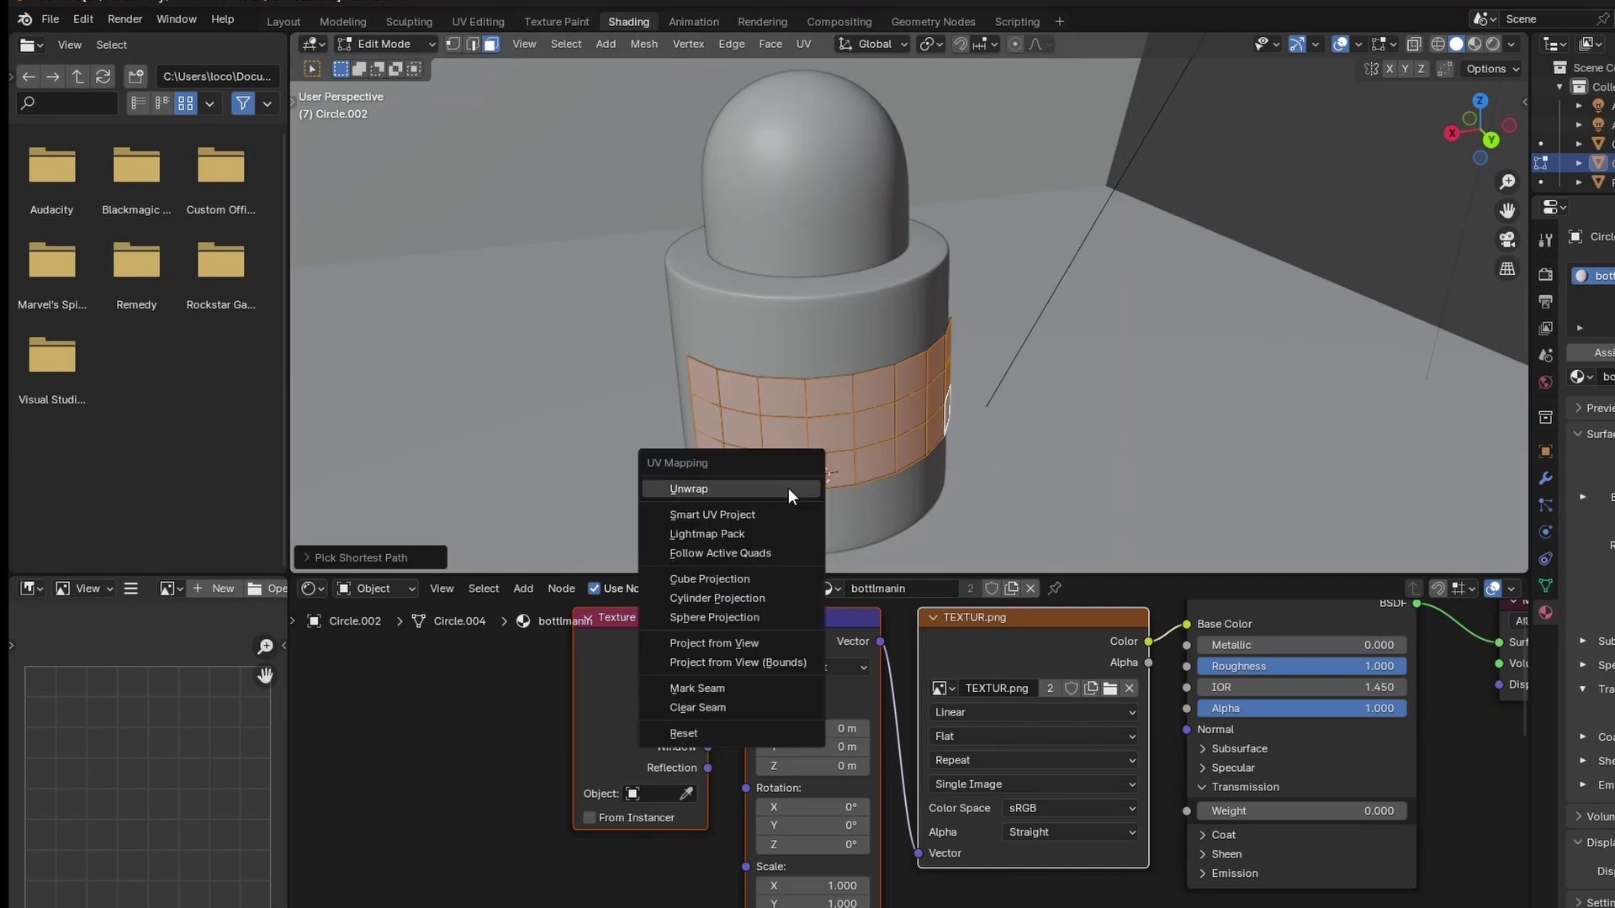
{"action": "left_click", "coordinate": [789, 488]}
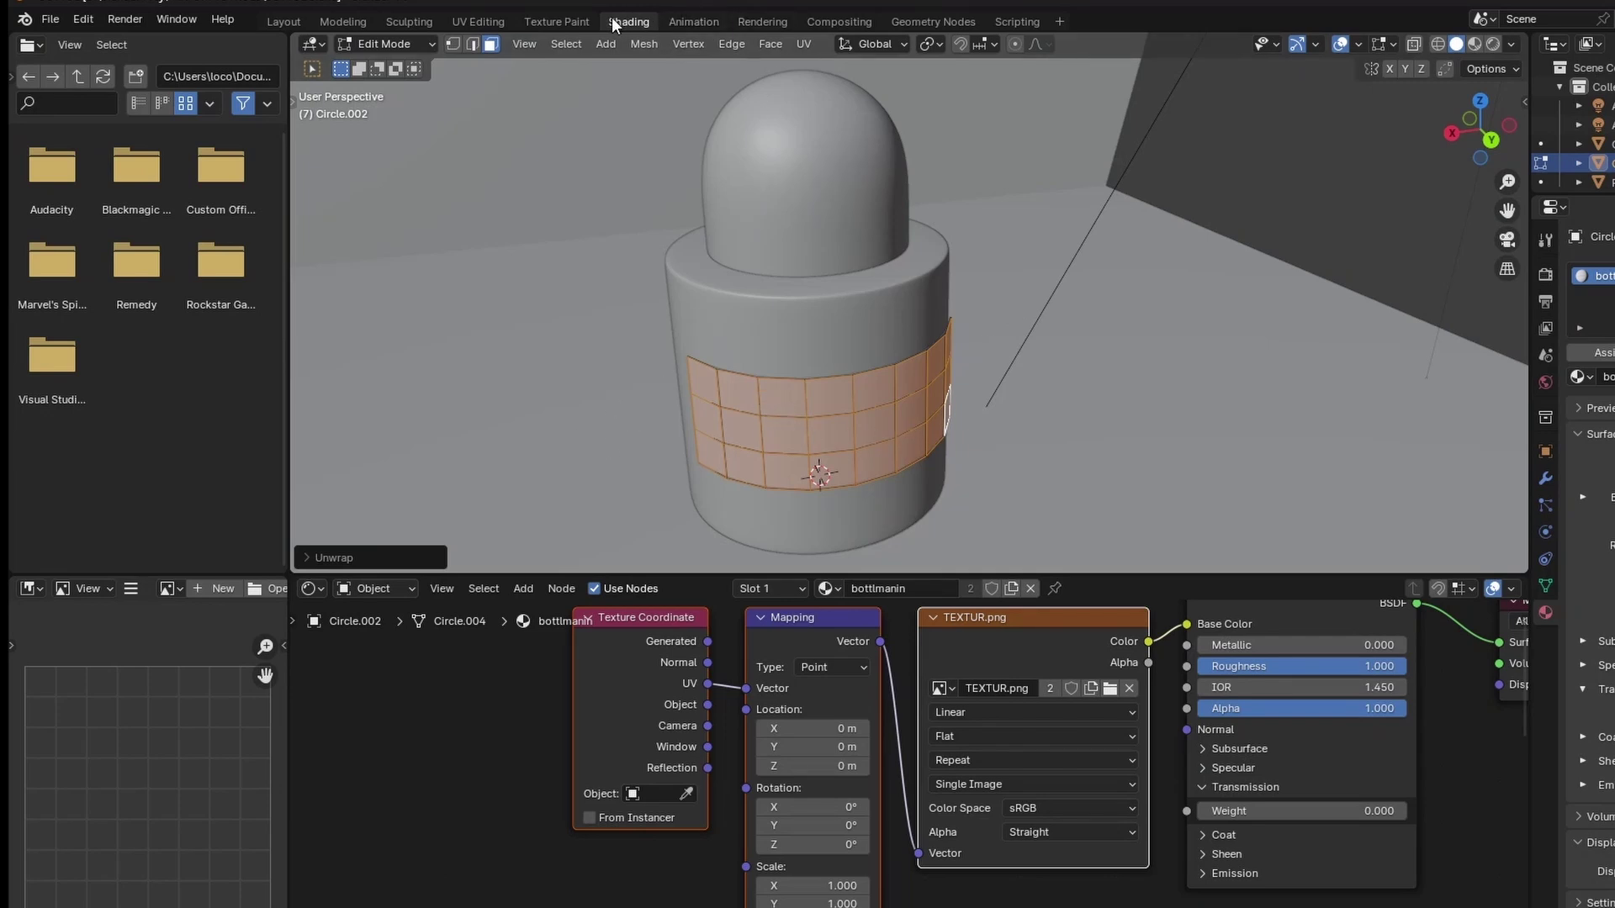
Switch to the UV editing layout, display TEXTUR.png behind the label's UVs, and preview the label on the bottle with shading.
{"action": "left_click", "coordinate": [481, 20]}
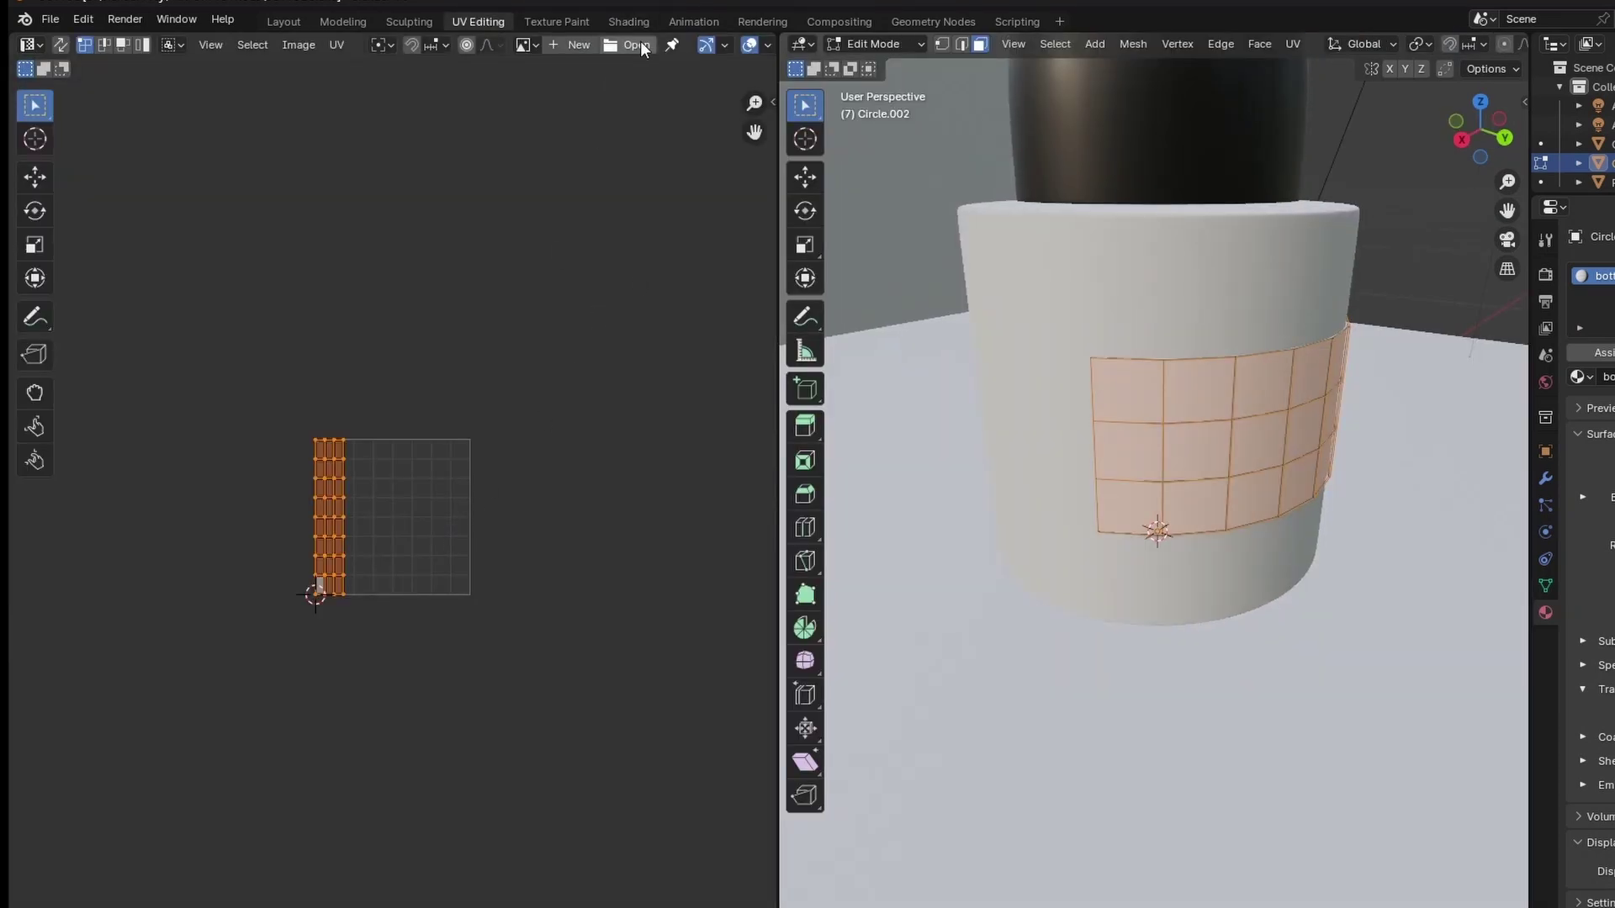
{"action": "left_click", "coordinate": [529, 46]}
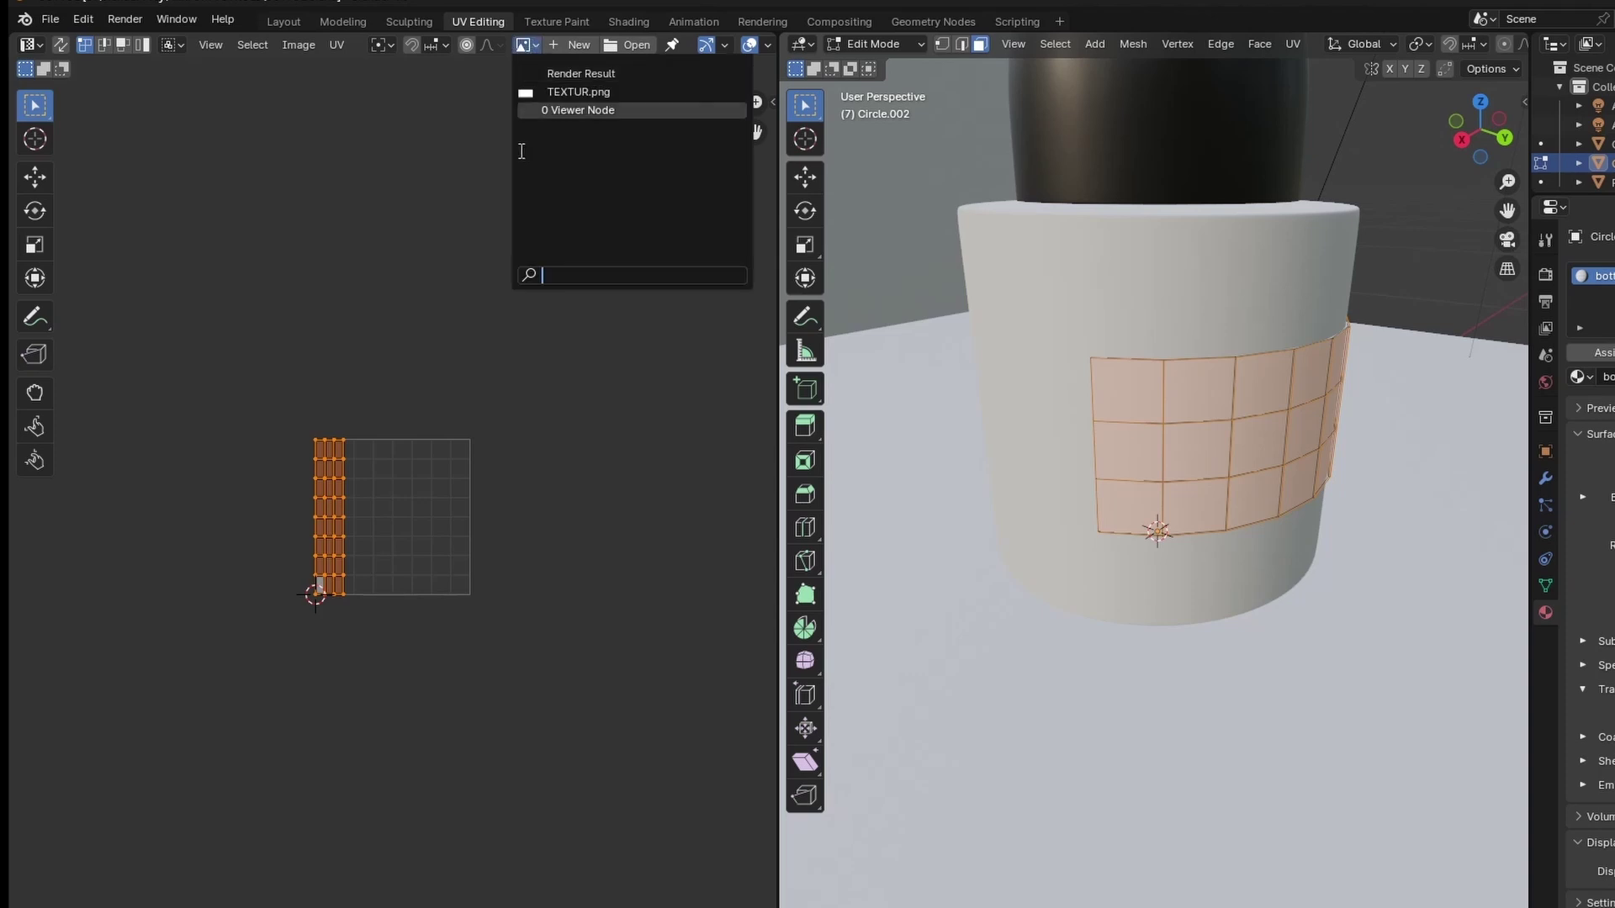
{"action": "left_click", "coordinate": [568, 98]}
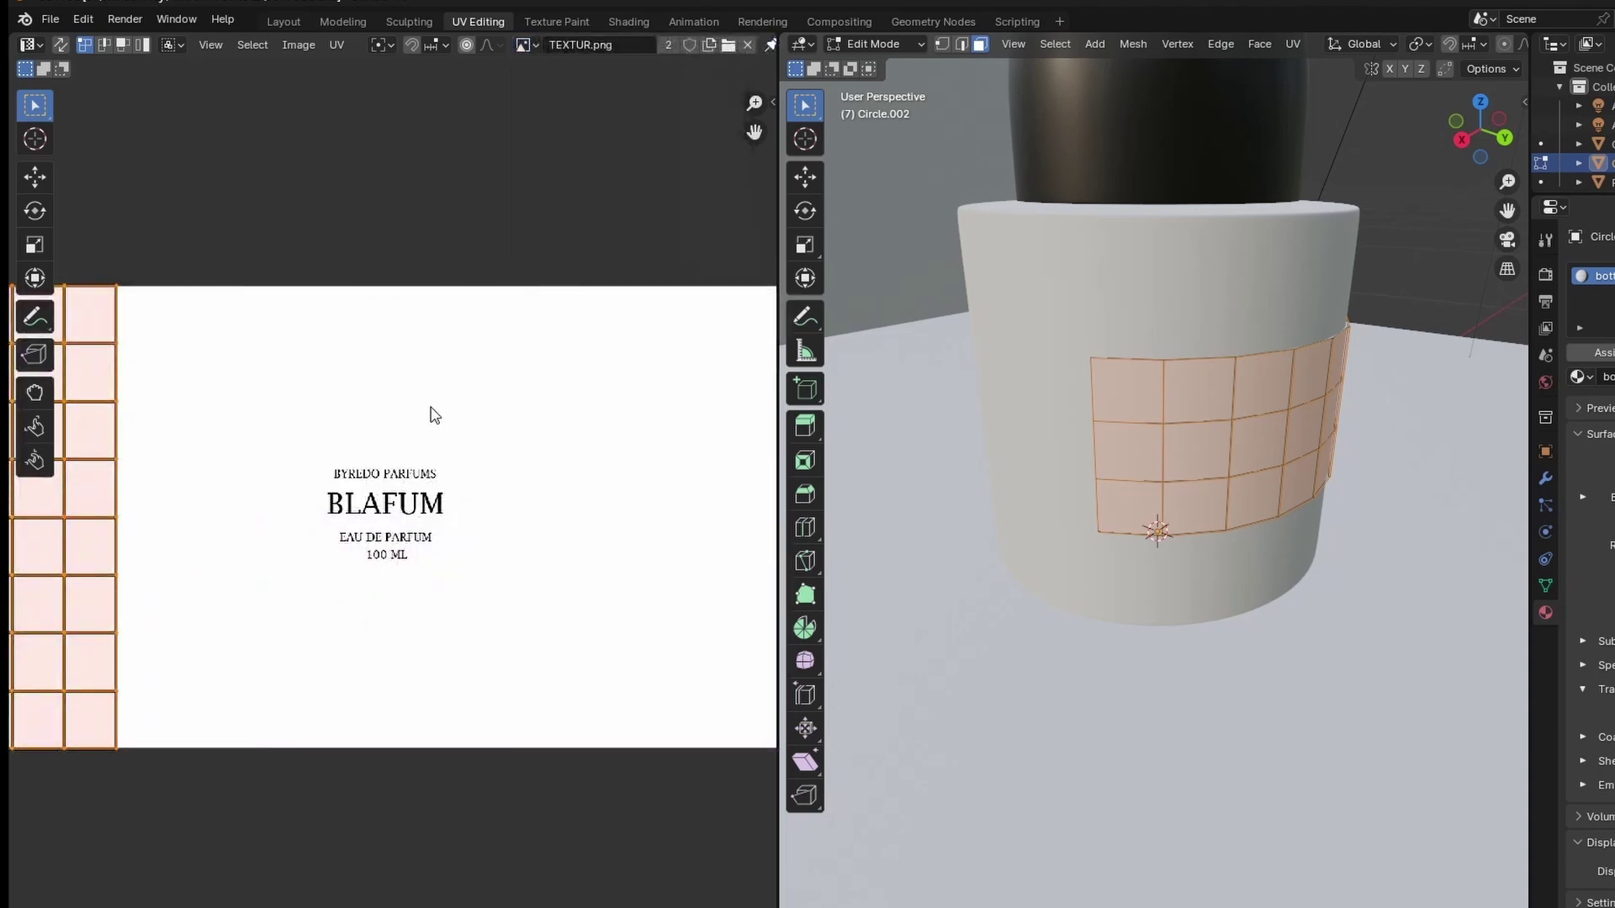
{"action": "scroll", "coordinate": [420, 446], "scroll_direction": "down", "scroll_amount": 3}
{"action": "scroll", "coordinate": [1162, 424], "scroll_direction": "down", "scroll_amount": 3}
{"action": "scroll", "coordinate": [1161, 425], "scroll_direction": "down", "scroll_amount": 2}
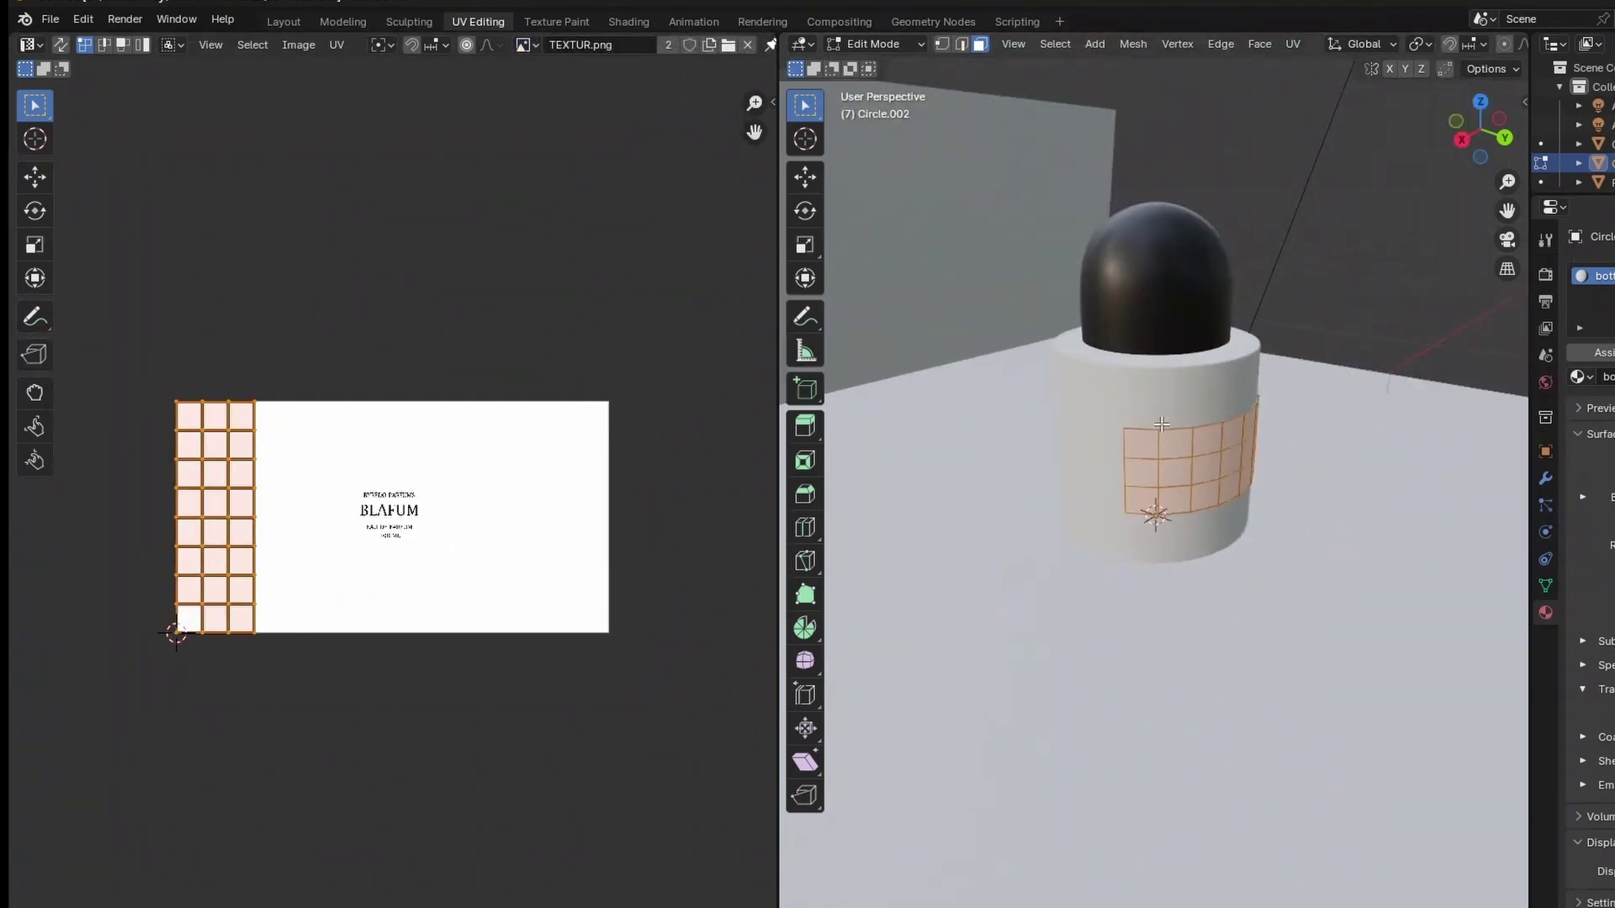
{"action": "key", "text": "z"}
{"action": "left_click", "coordinate": [1159, 534]}
{"action": "middle_click_drag", "start_coordinate": [1227, 479], "coordinate": [1254, 526]}
{"action": "scroll", "coordinate": [1183, 485], "scroll_direction": "up", "scroll_amount": 3}
Rotate the label's whole UV grid by 90 degrees and turn it a further 180 degrees.
{"action": "key", "text": "r"}
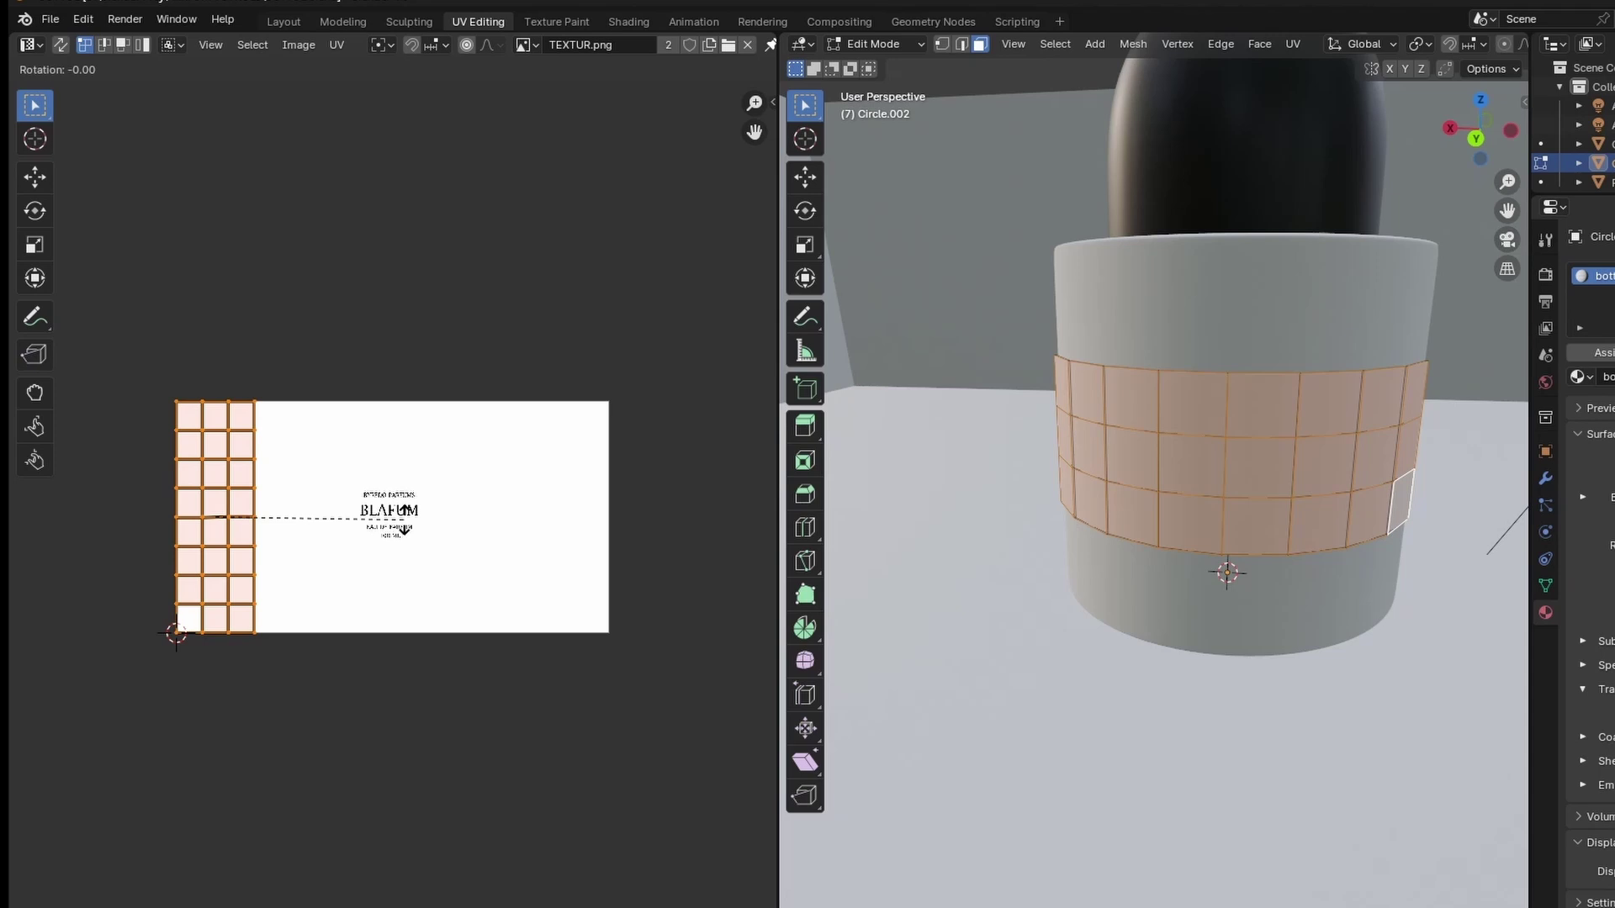
{"action": "type", "text": "90"}
{"action": "key", "text": "Return"}
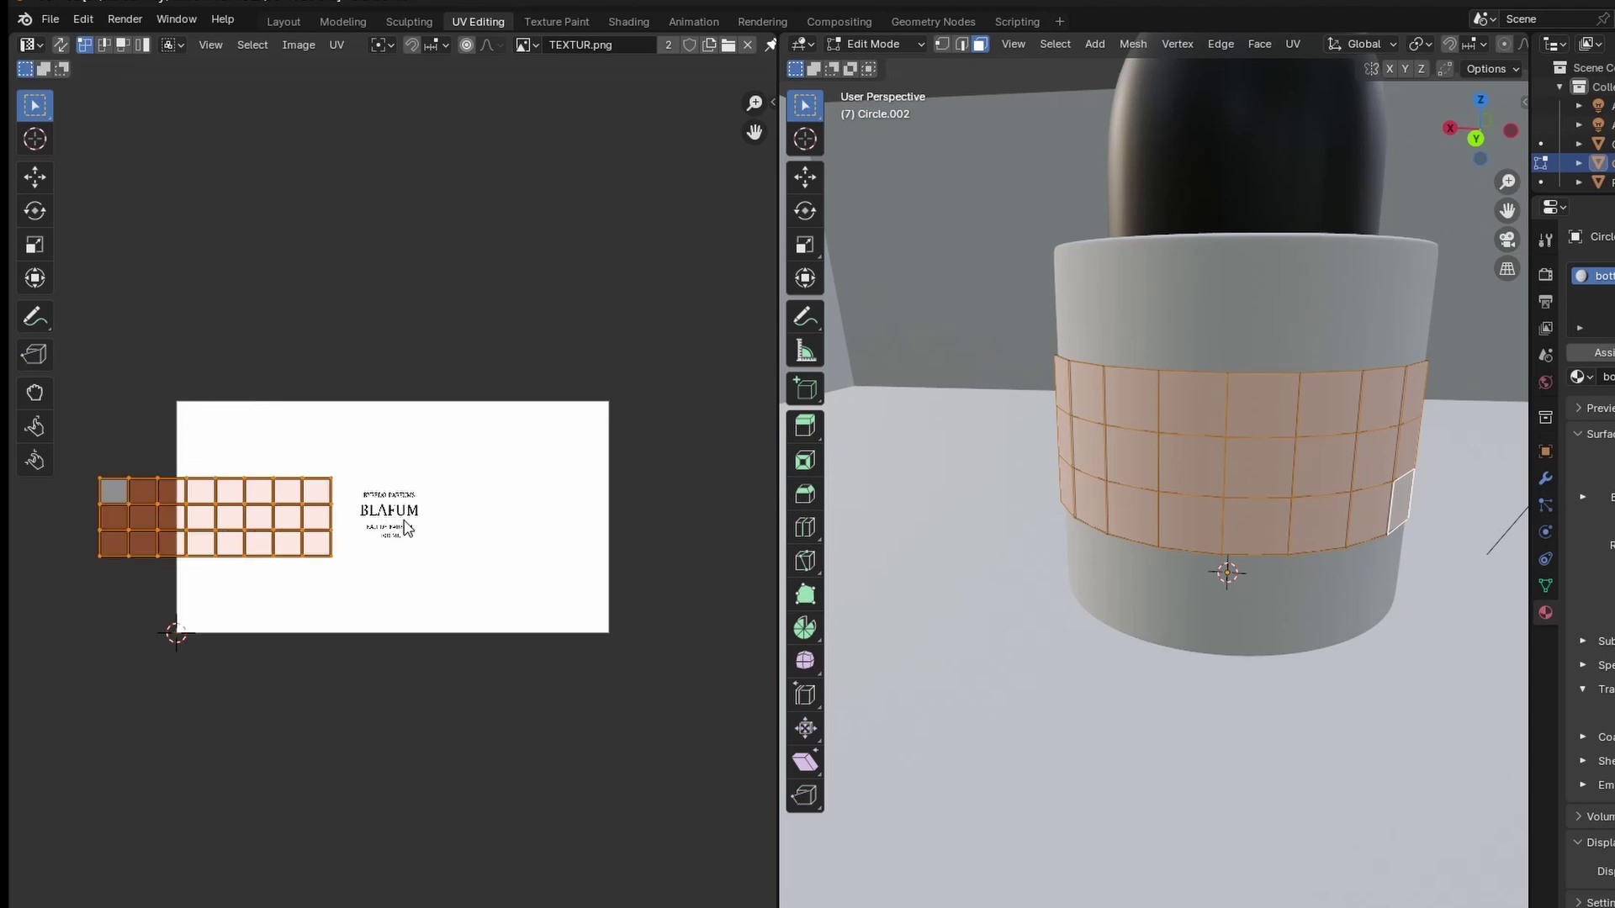
{"action": "key", "text": "r"}
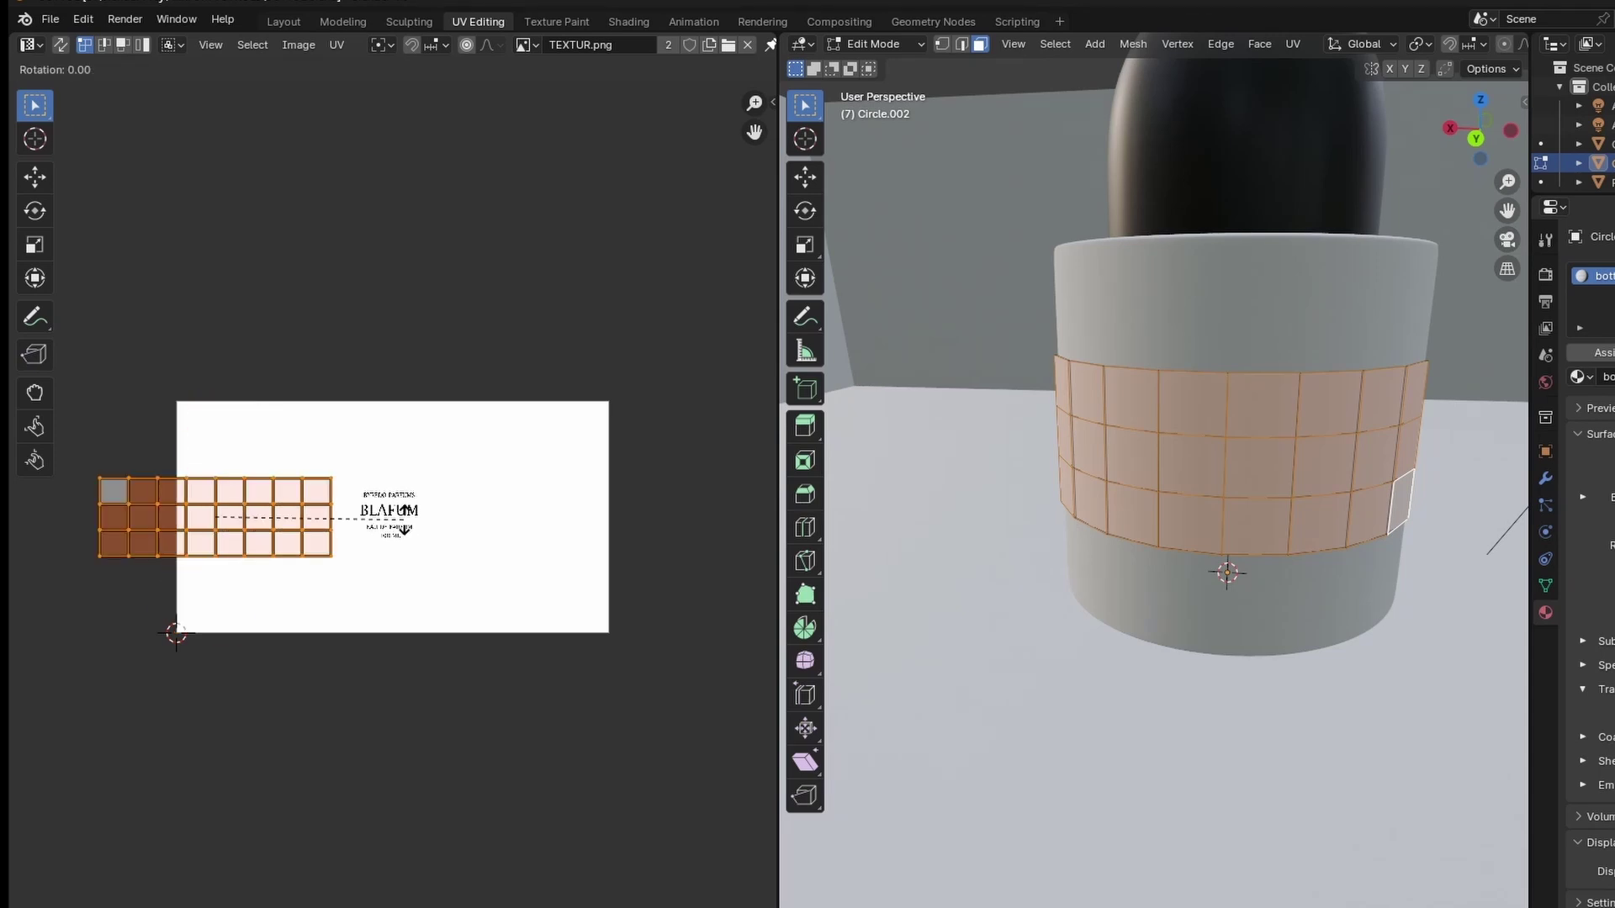
{"action": "type", "text": "18"}
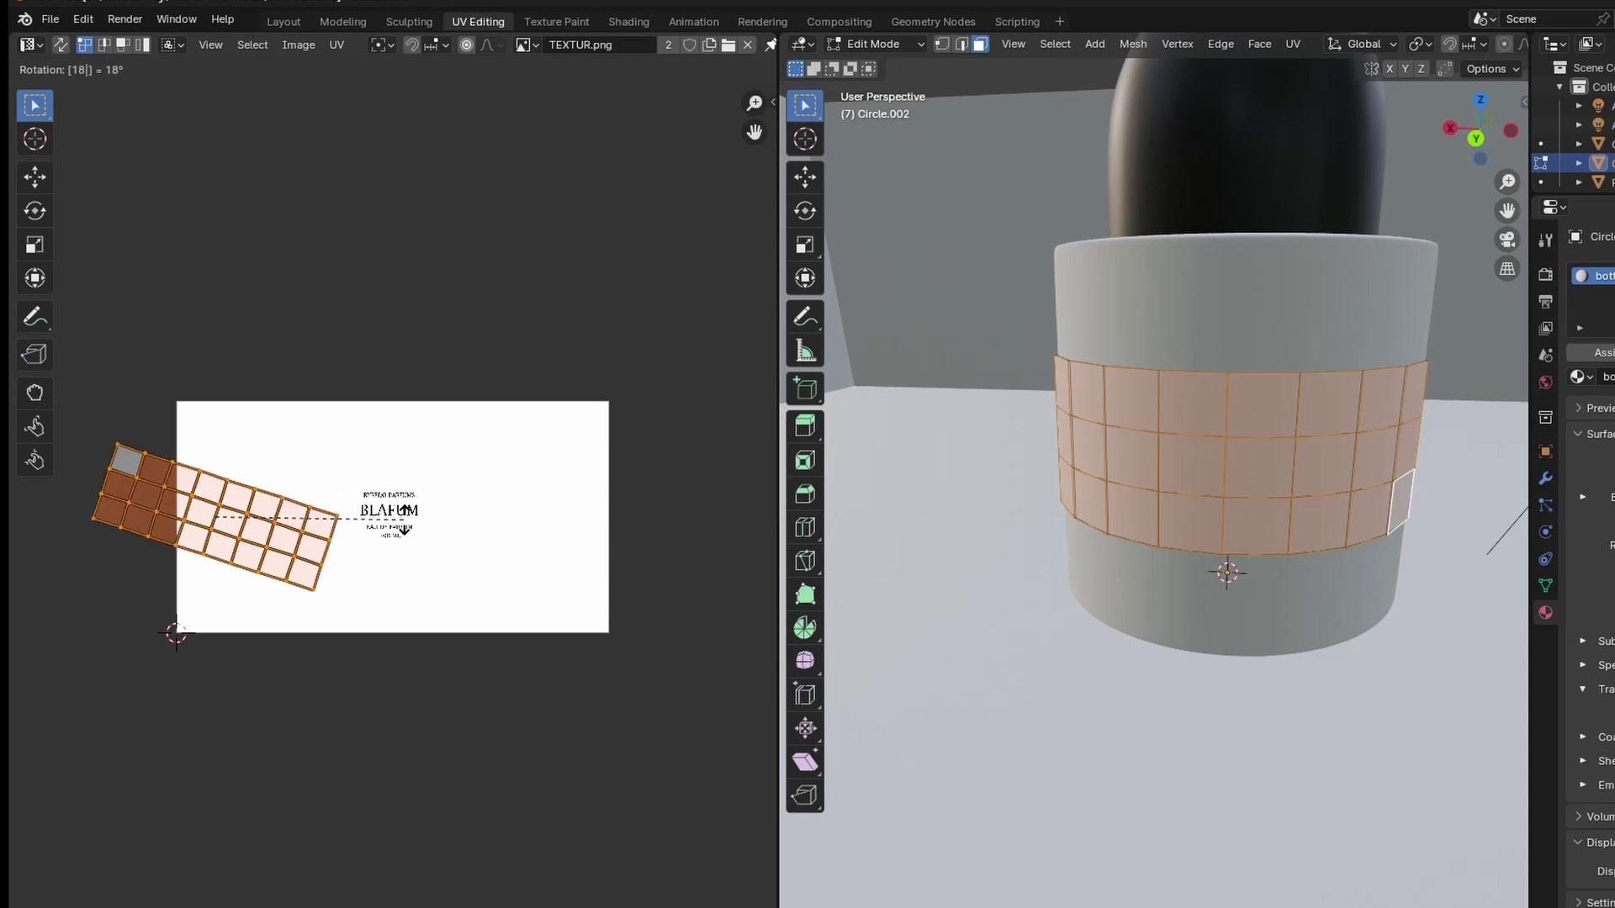
{"action": "key", "text": "BackSpace"}
{"action": "key", "text": "BackSpace"}
{"action": "key", "text": "Escape"}
{"action": "left_click", "coordinate": [407, 527]}
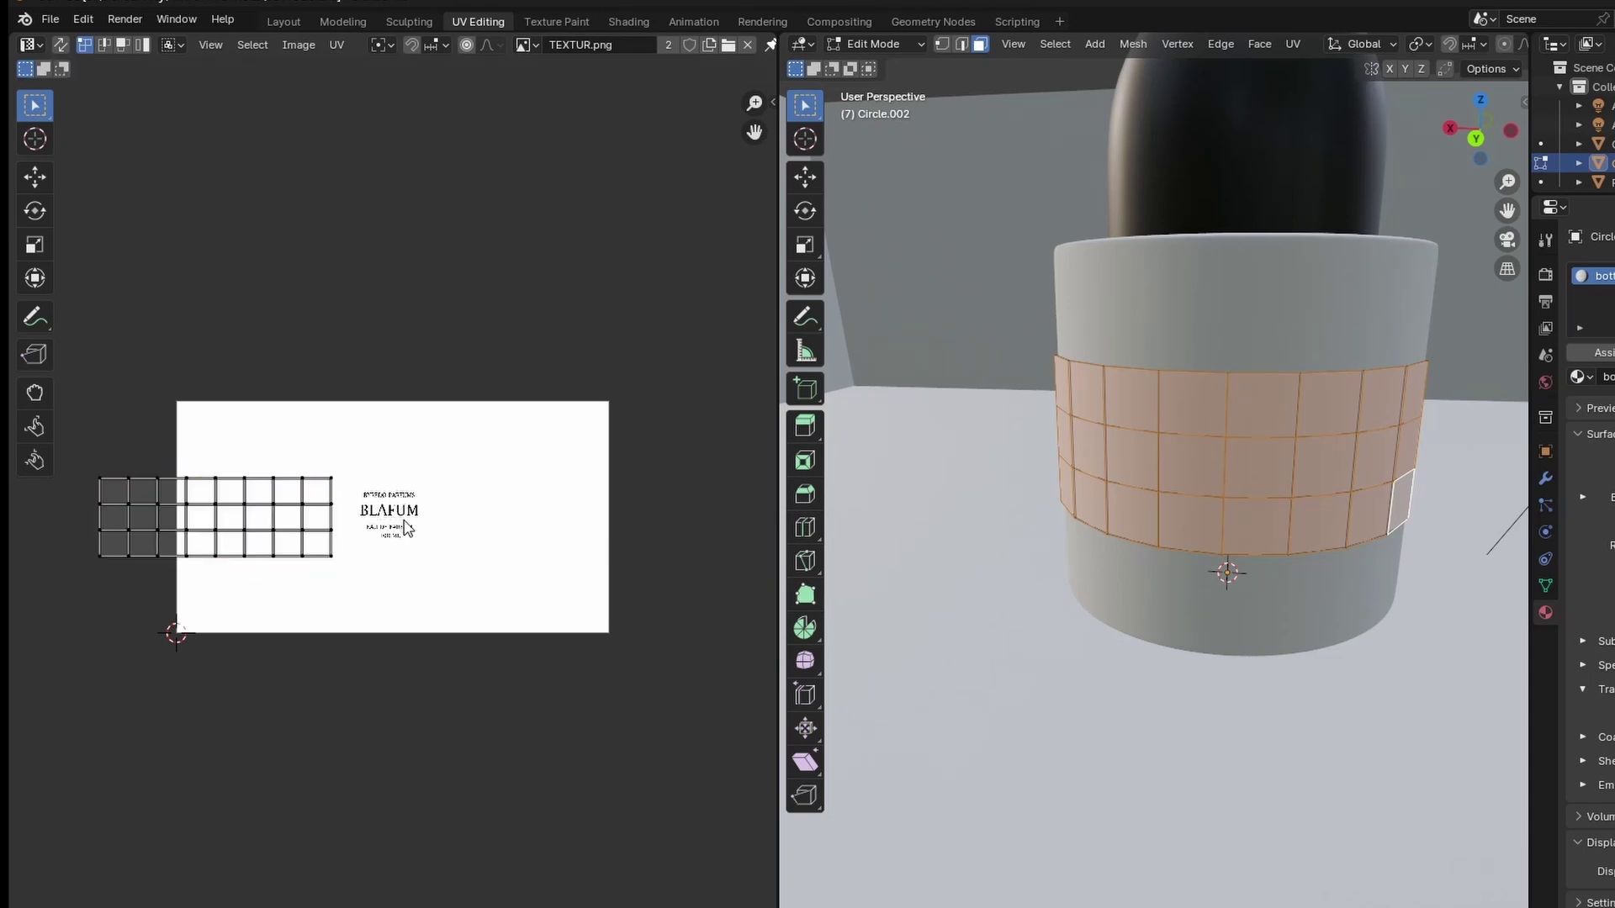
Move all the label's UVs about 0.4 along X to center them over the BLAFUM text, checking the label in back view.
{"action": "key", "text": "a"}
{"action": "key", "text": "g"}
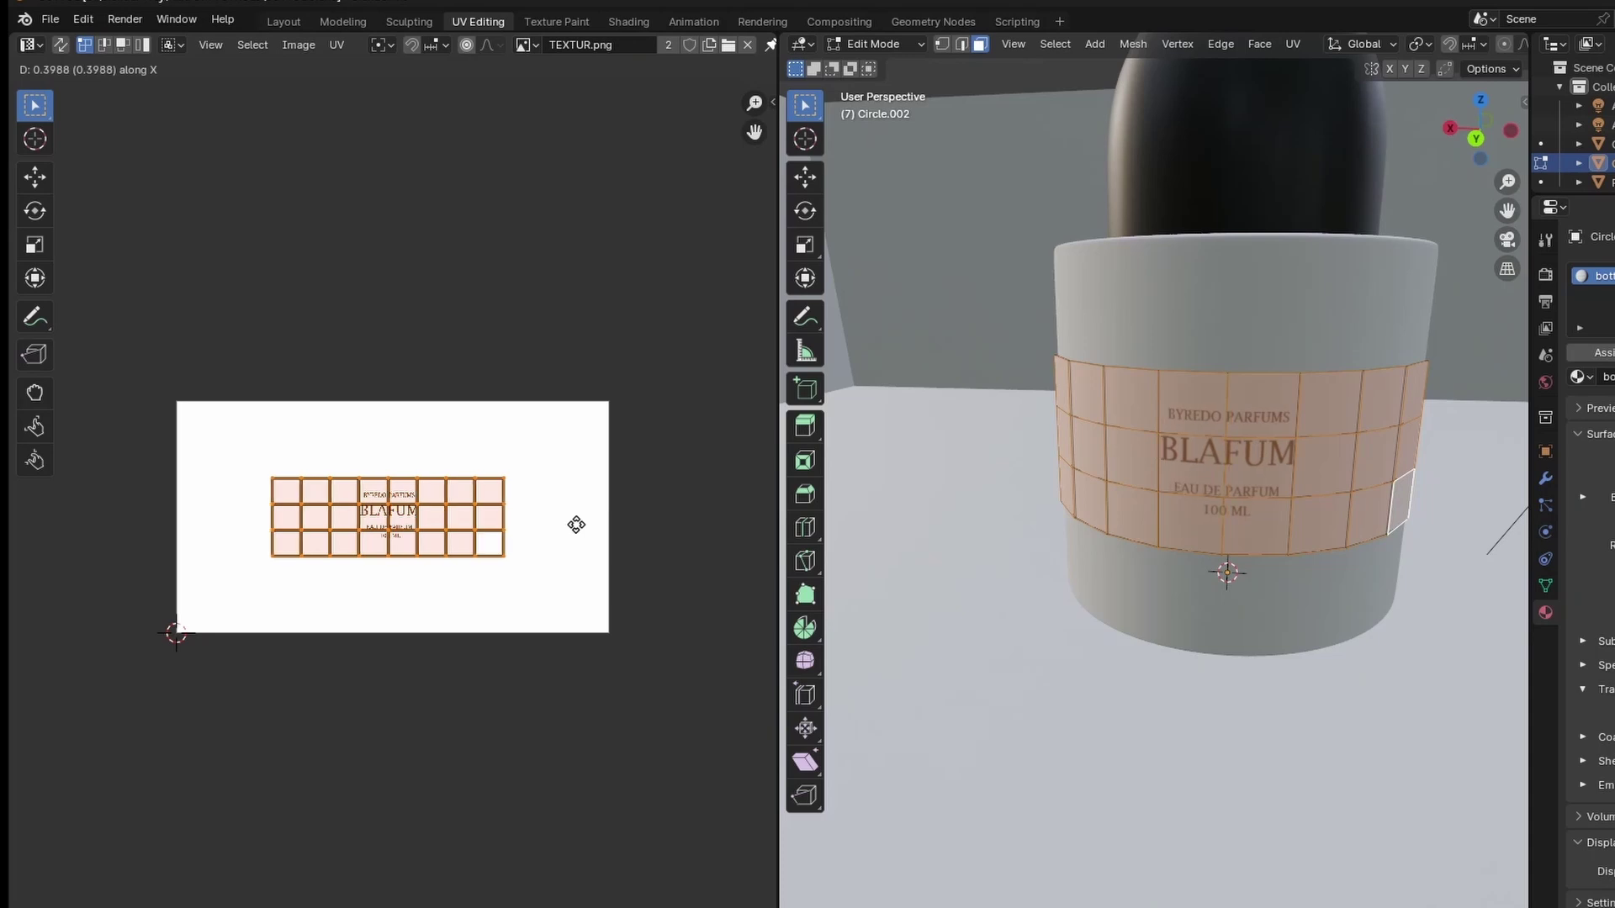
{"action": "left_click", "coordinate": [577, 522]}
{"action": "left_click", "coordinate": [1476, 137]}
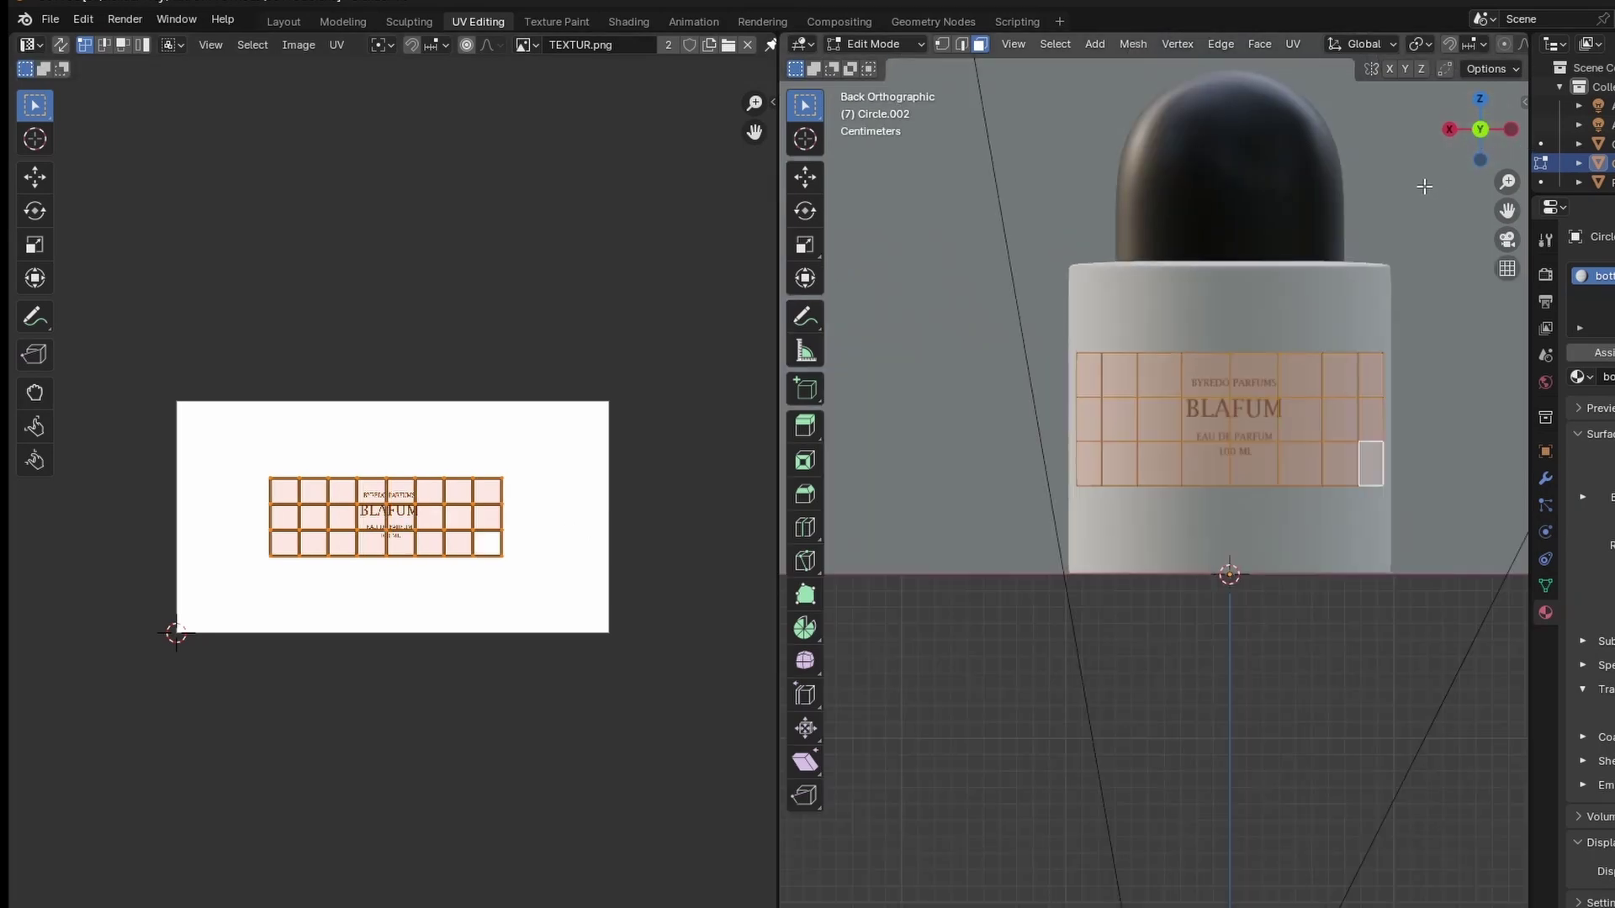
{"action": "scroll", "coordinate": [1172, 470], "scroll_direction": "up", "scroll_amount": 2}
{"action": "scroll", "coordinate": [1220, 397], "scroll_direction": "up", "scroll_amount": 3}
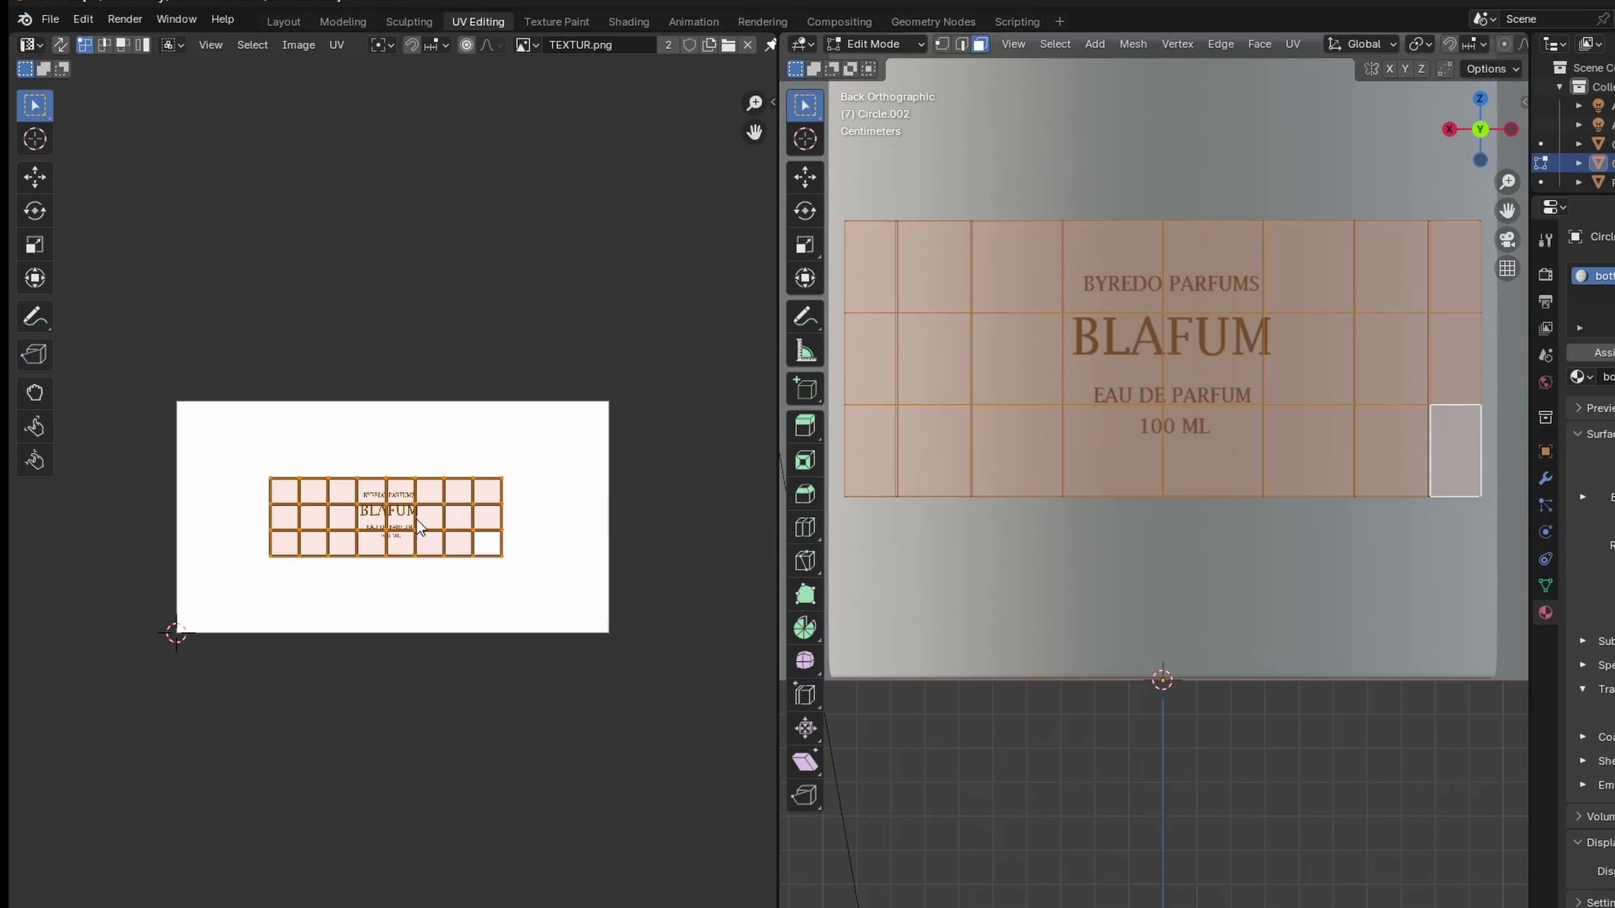
Scale the label's UVs down around the text, enlarge them slightly again, and start a further scale along X.
{"action": "key", "text": "s"}
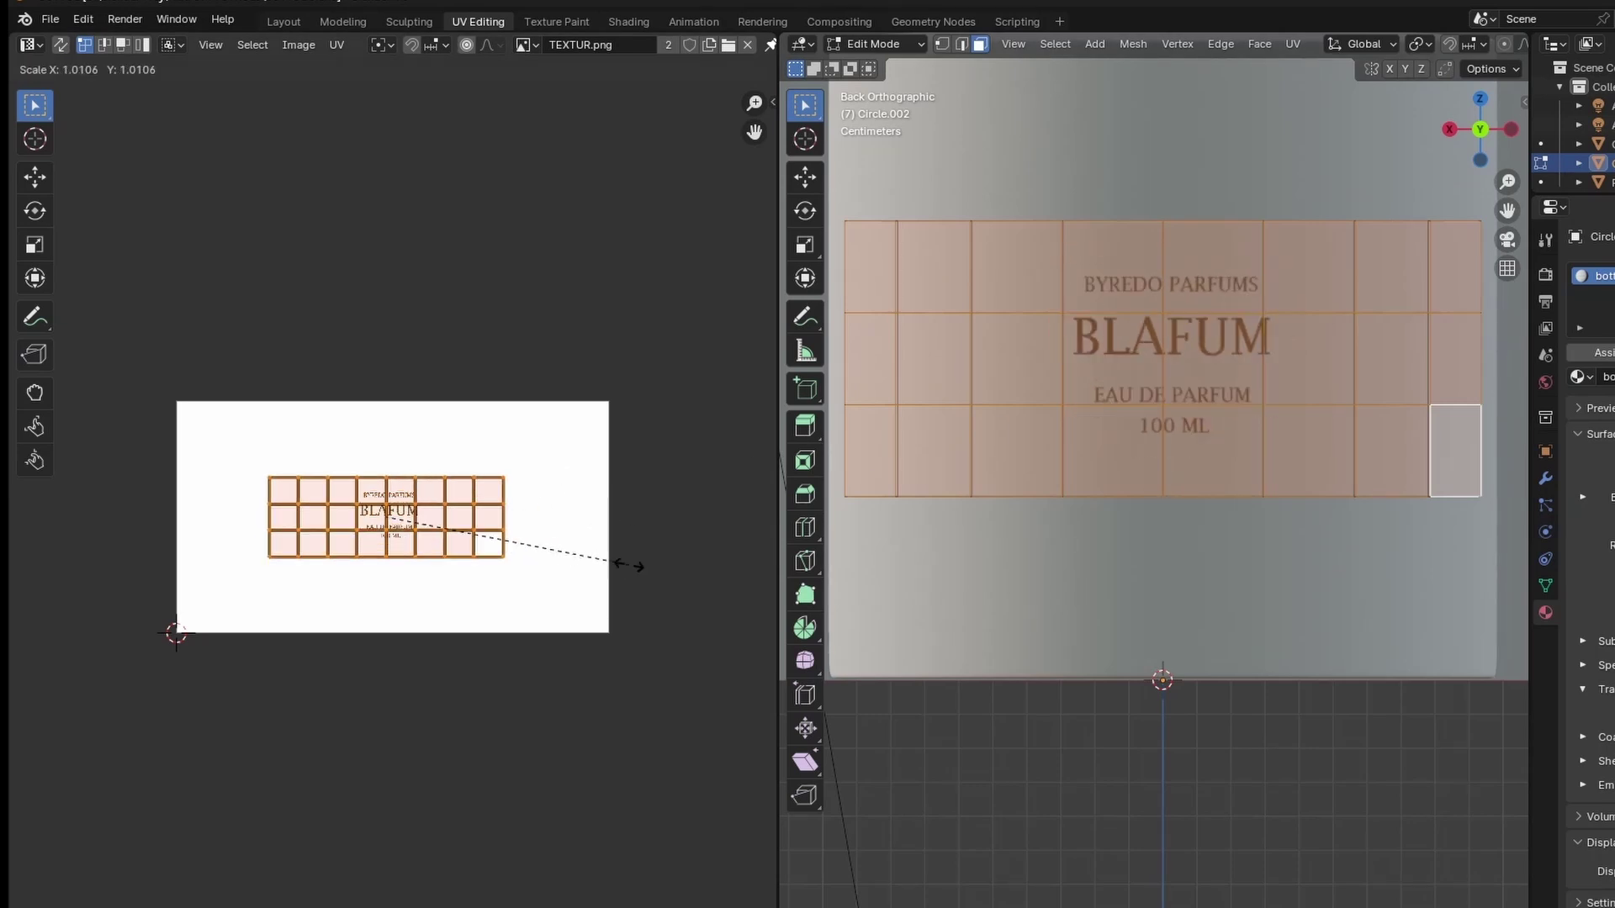
{"action": "left_click", "coordinate": [563, 560]}
{"action": "key", "text": "Home"}
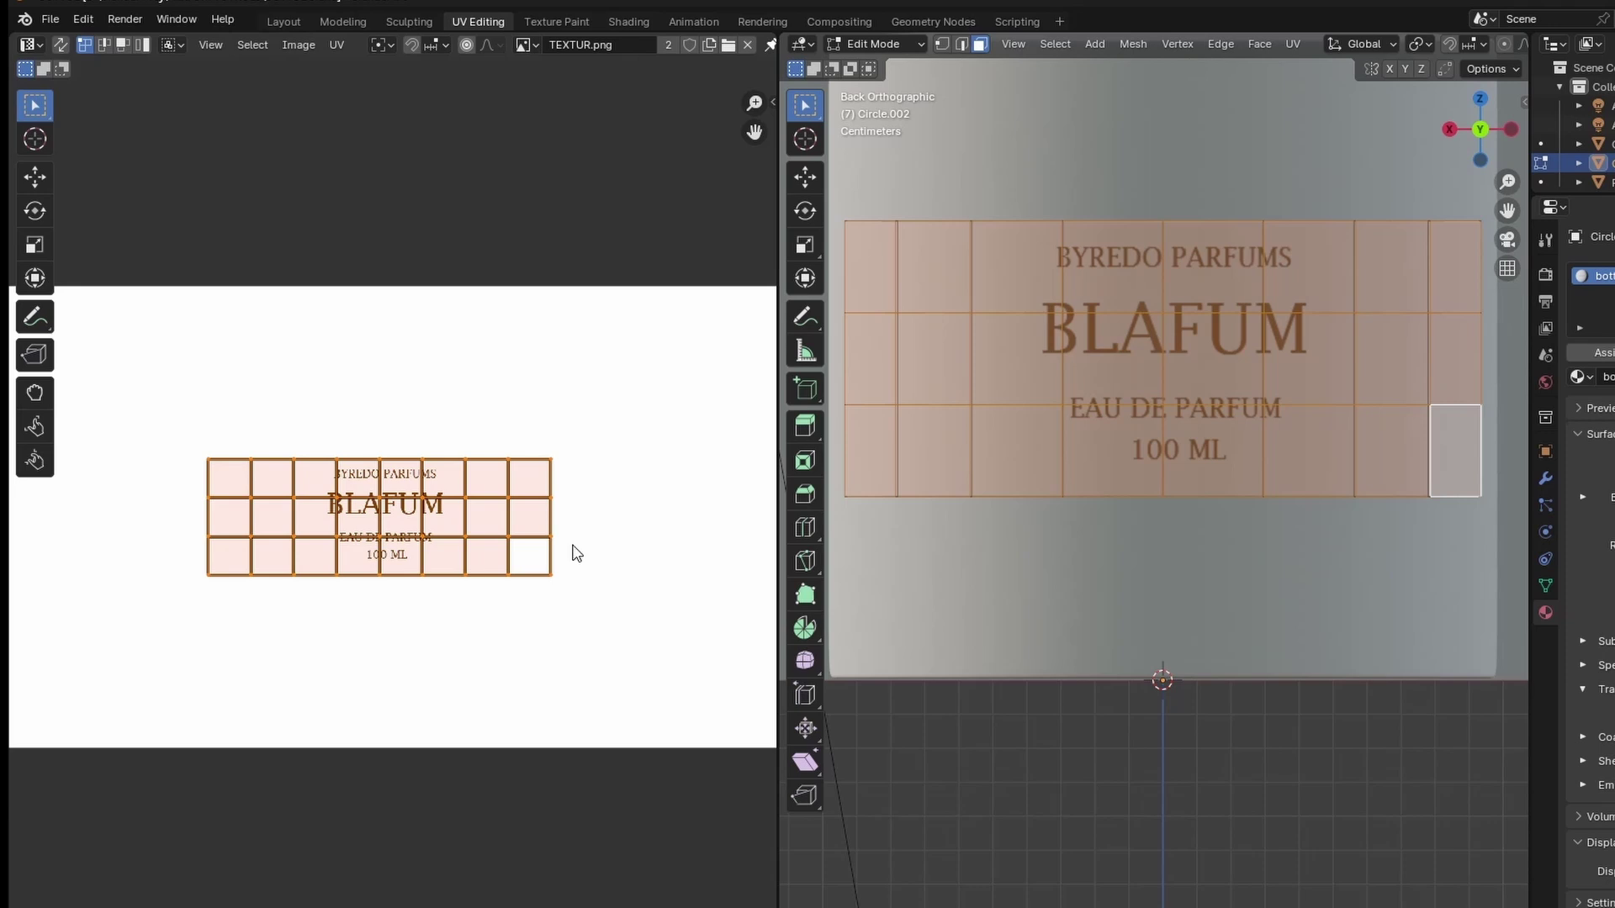
{"action": "scroll", "coordinate": [577, 553], "scroll_direction": "up", "scroll_amount": 1}
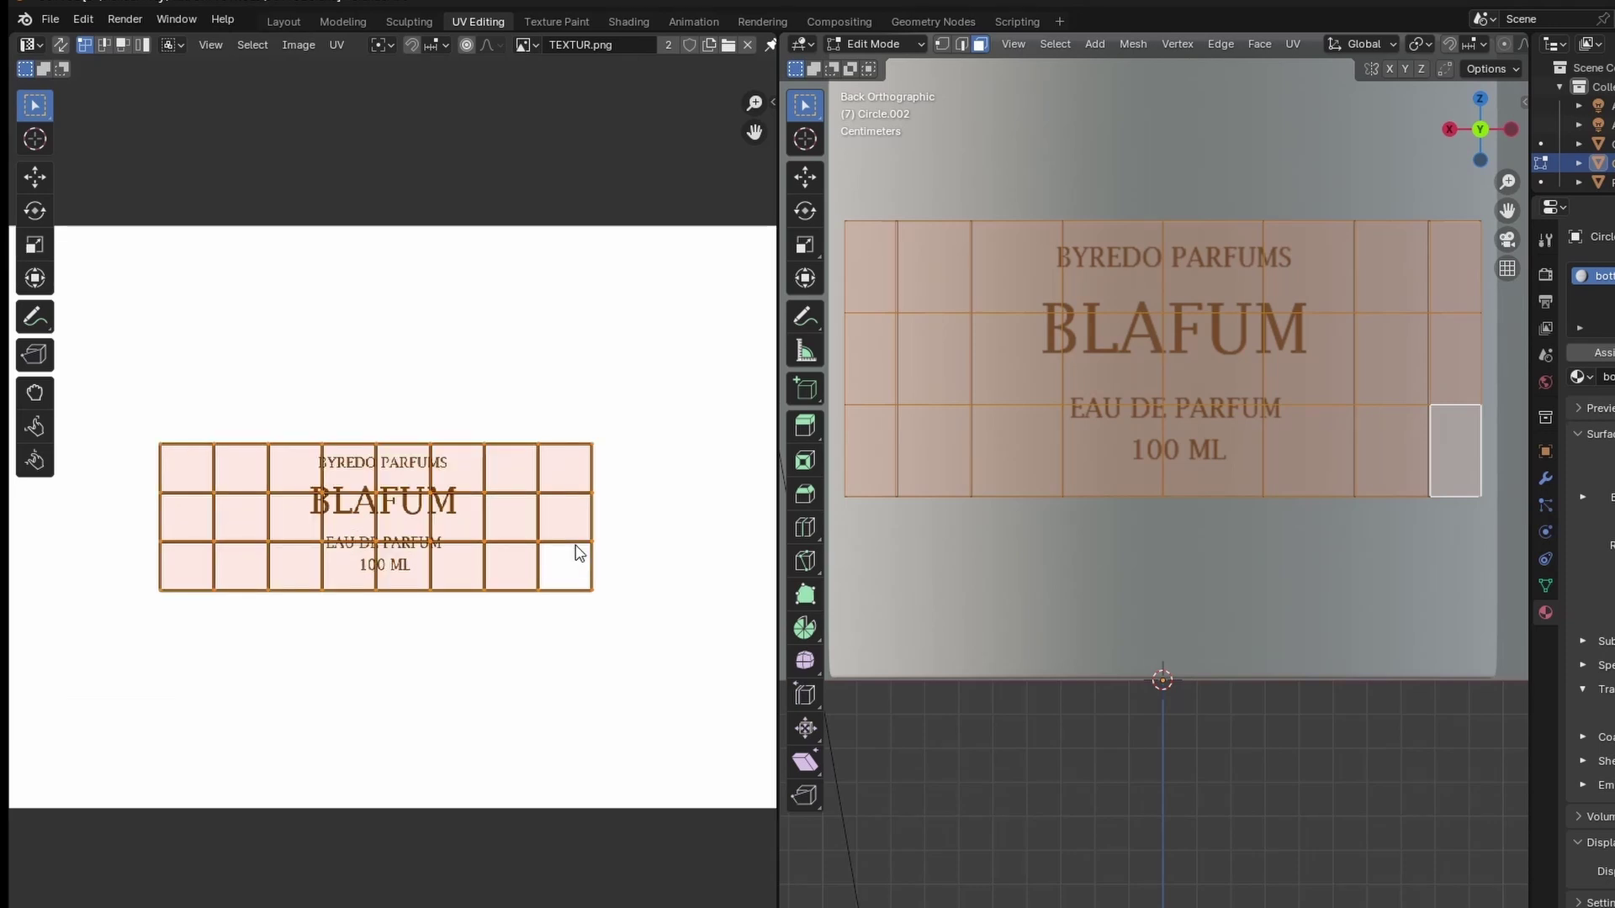
{"action": "key", "text": "s"}
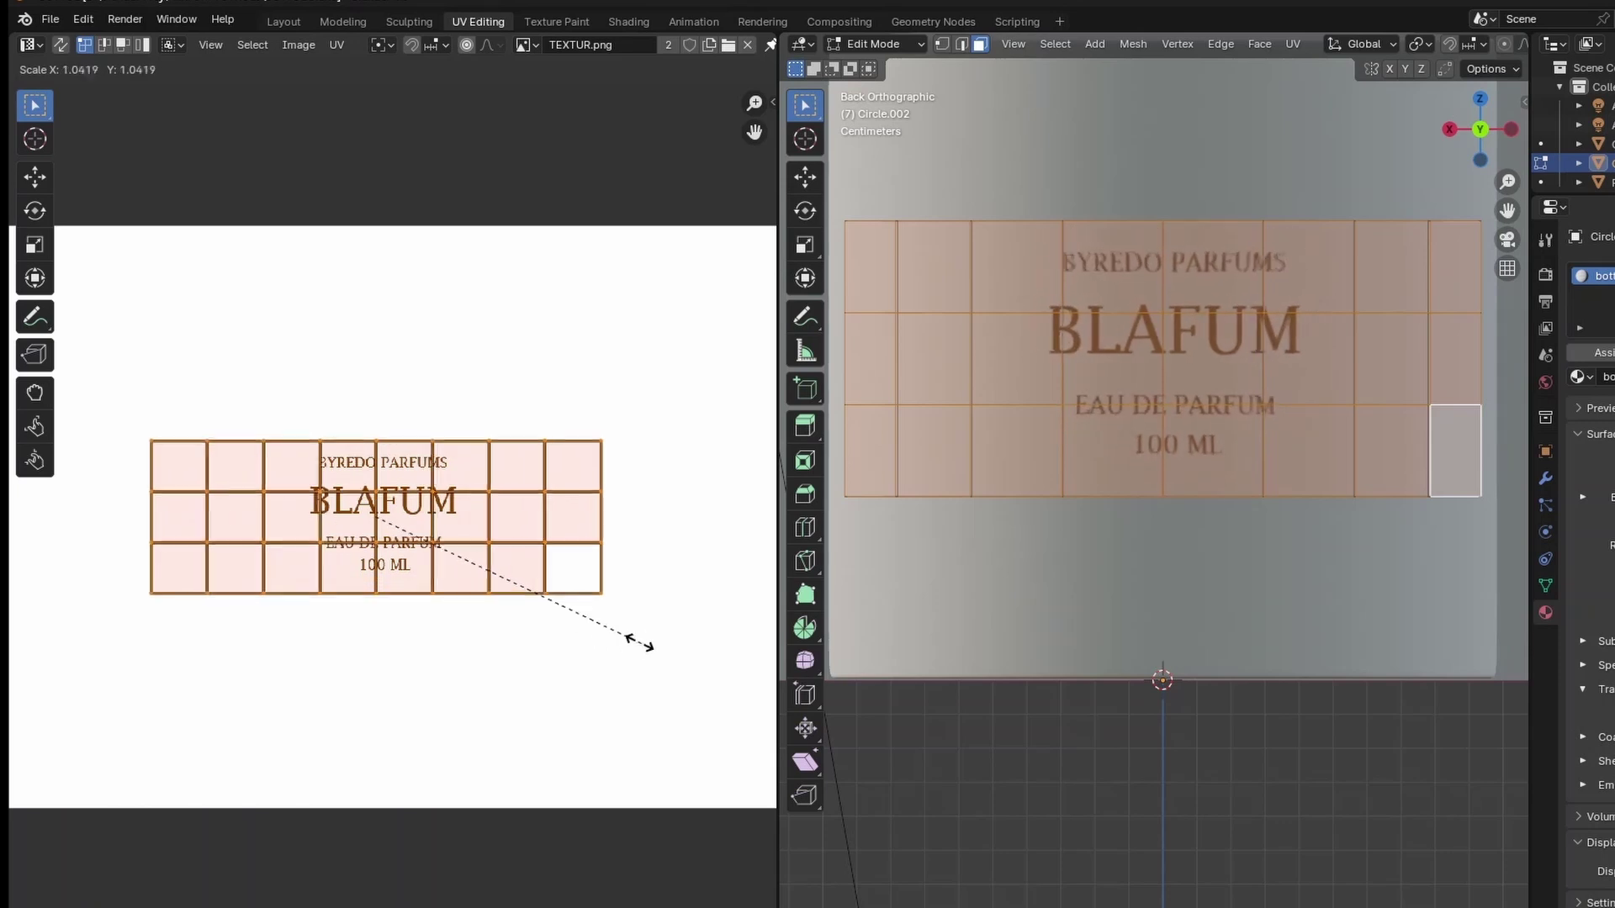
{"action": "left_click", "coordinate": [611, 641]}
{"action": "key", "text": "s"}
{"action": "key", "text": "x"}
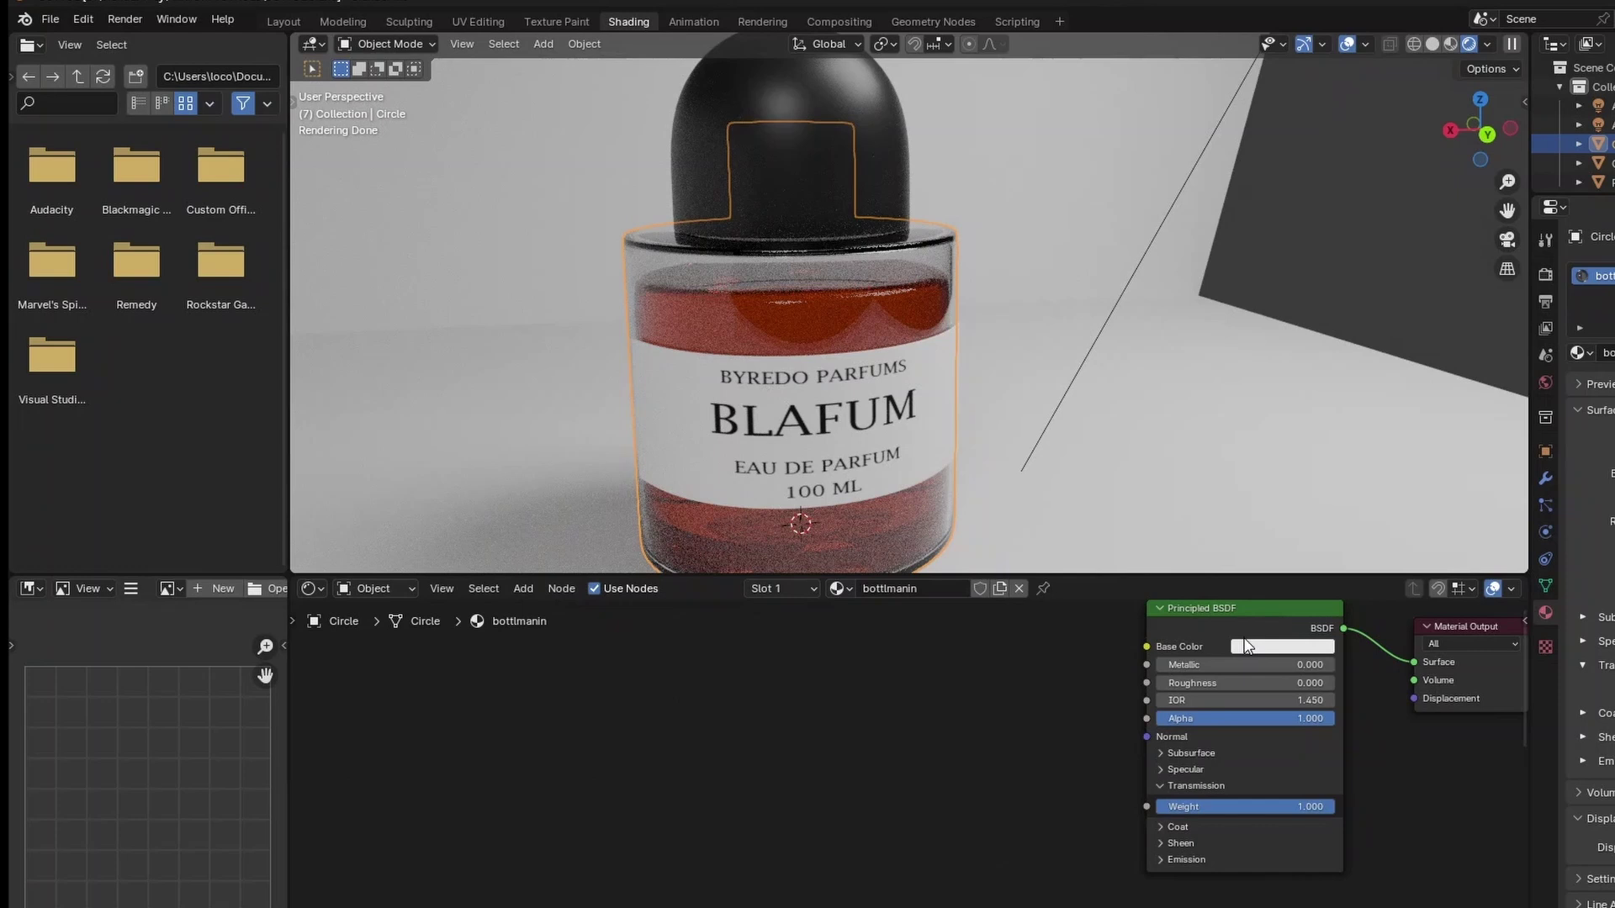
Tint the bottle glass material's base color a pale warm beige, with saturation about 0.24 and value about 0.80.
{"action": "left_click", "coordinate": [1247, 646]}
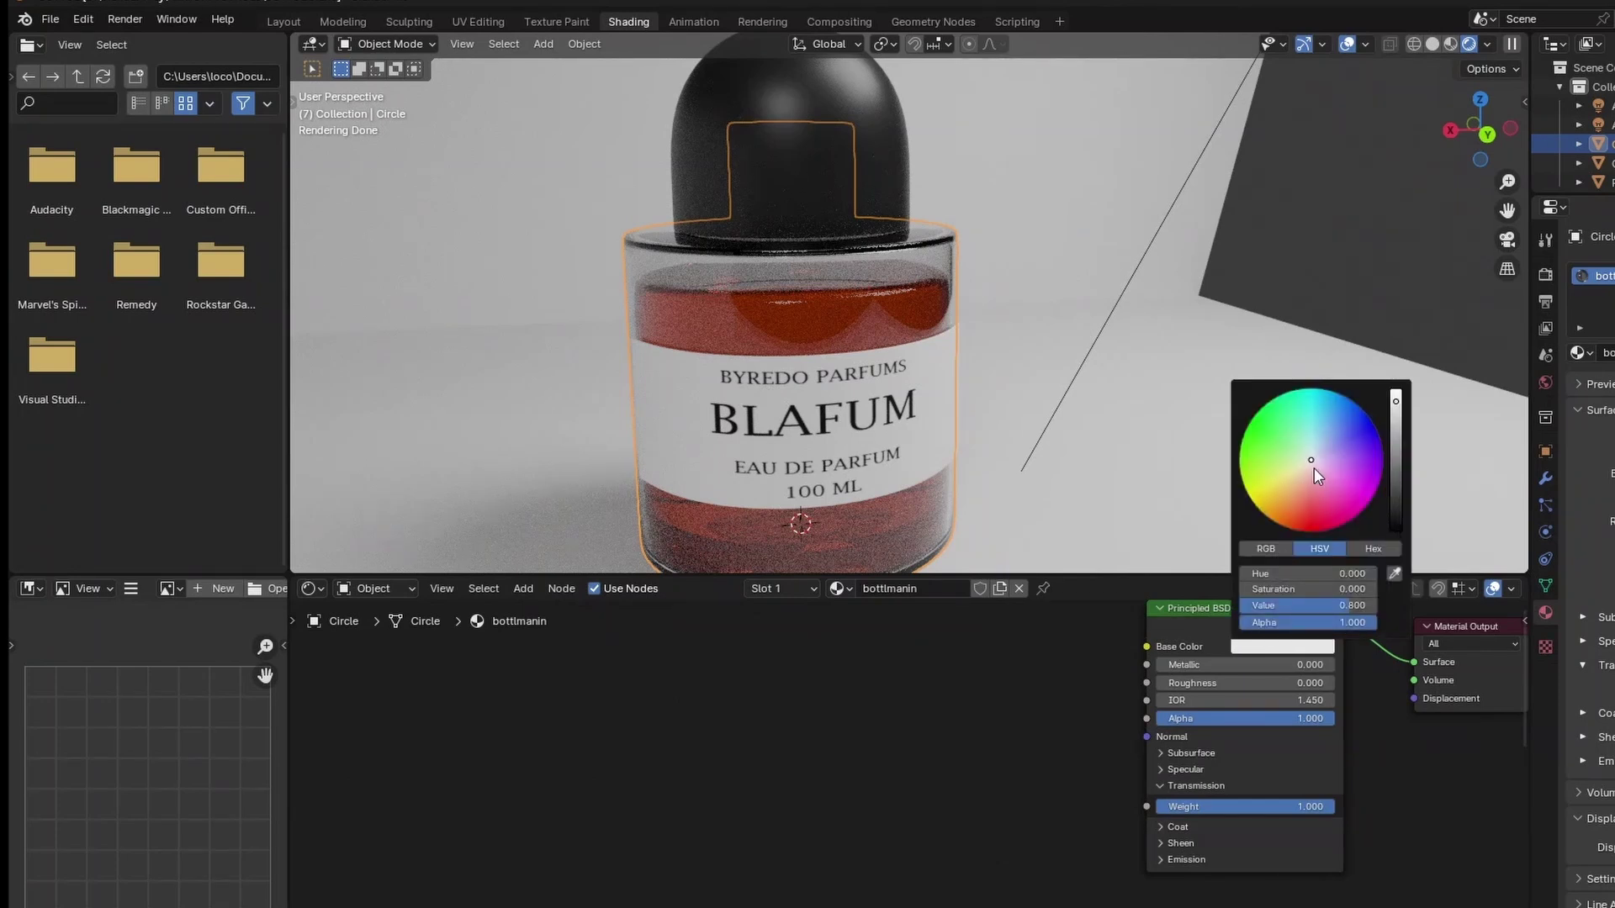
{"action": "left_click_drag", "start_coordinate": [1310, 481], "coordinate": [1306, 489]}
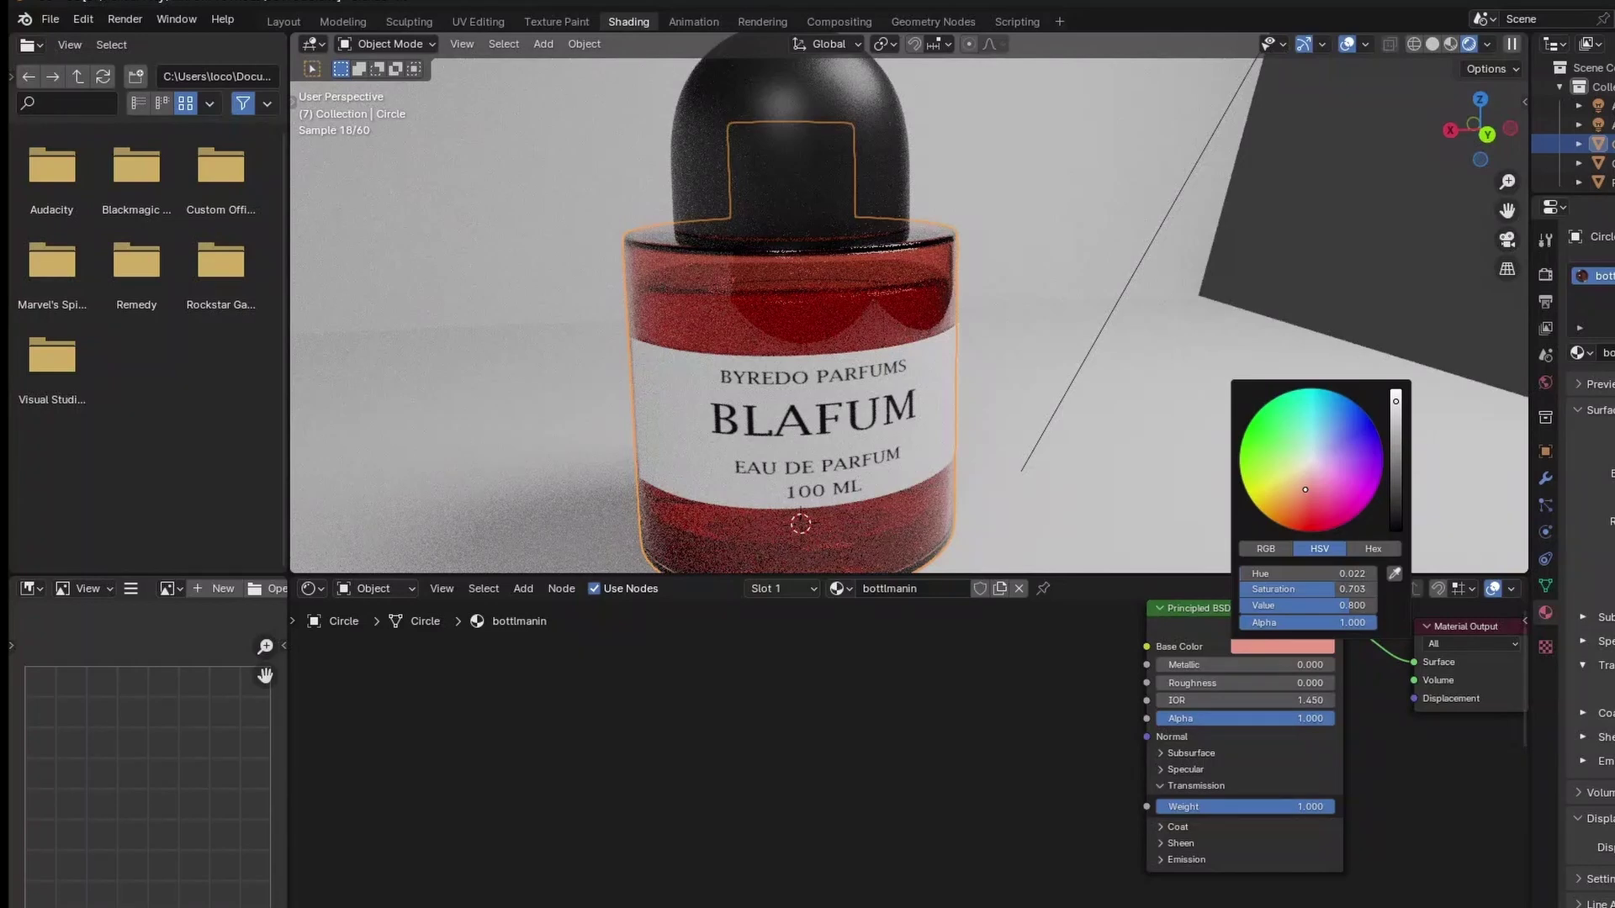
{"action": "left_click_drag", "start_coordinate": [1306, 490], "coordinate": [1306, 475]}
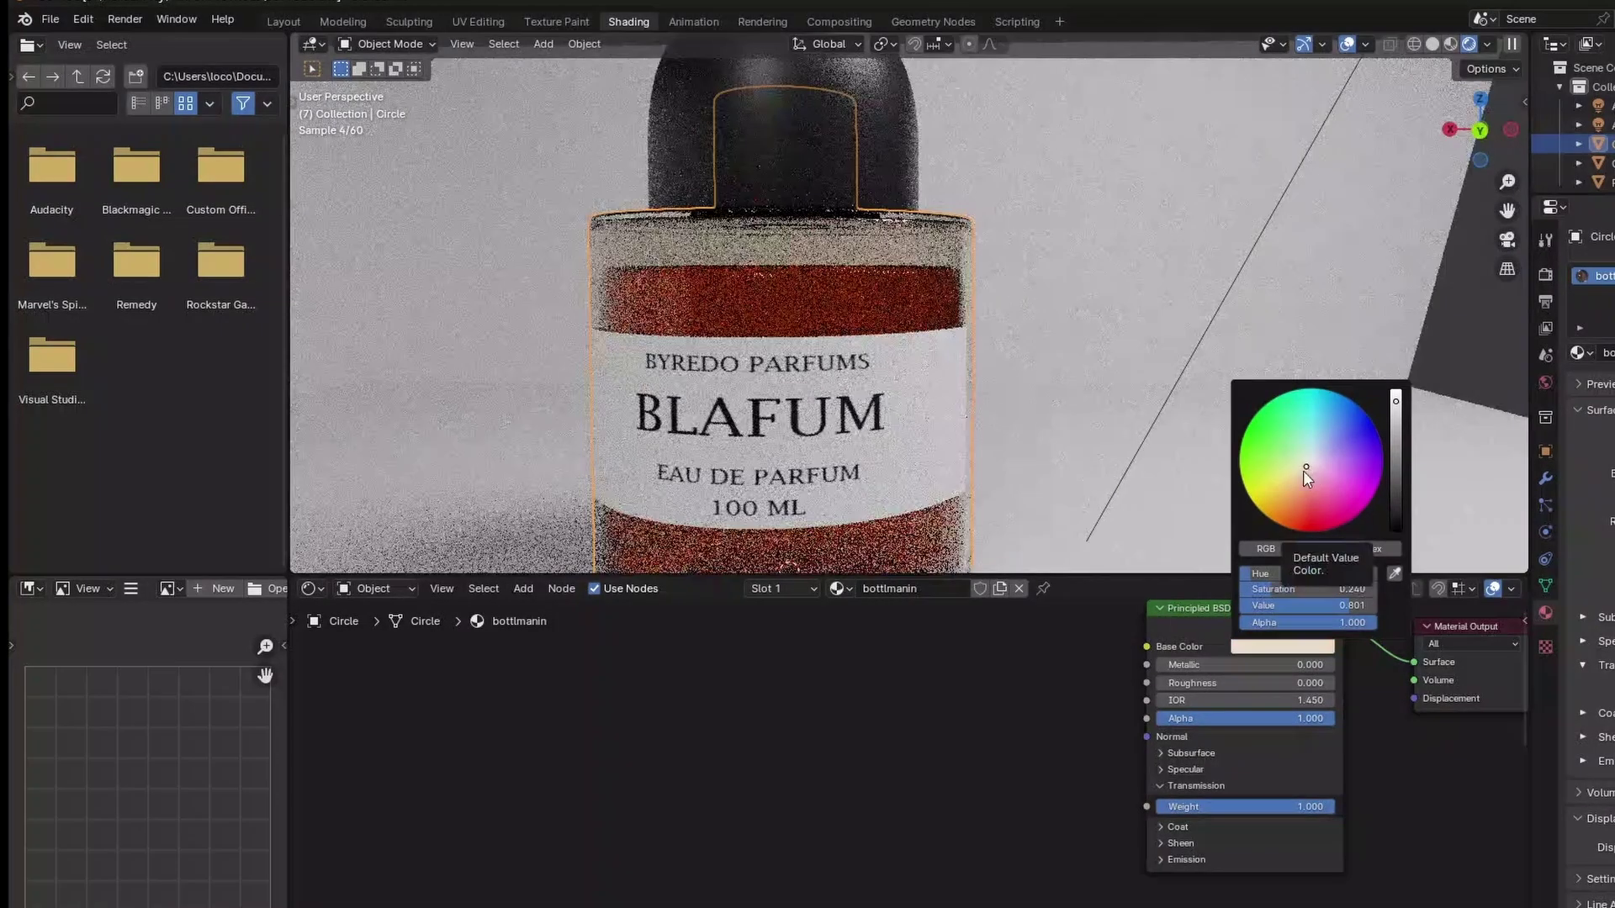
{"action": "scroll", "coordinate": [797, 413], "scroll_direction": "down", "scroll_amount": 2}
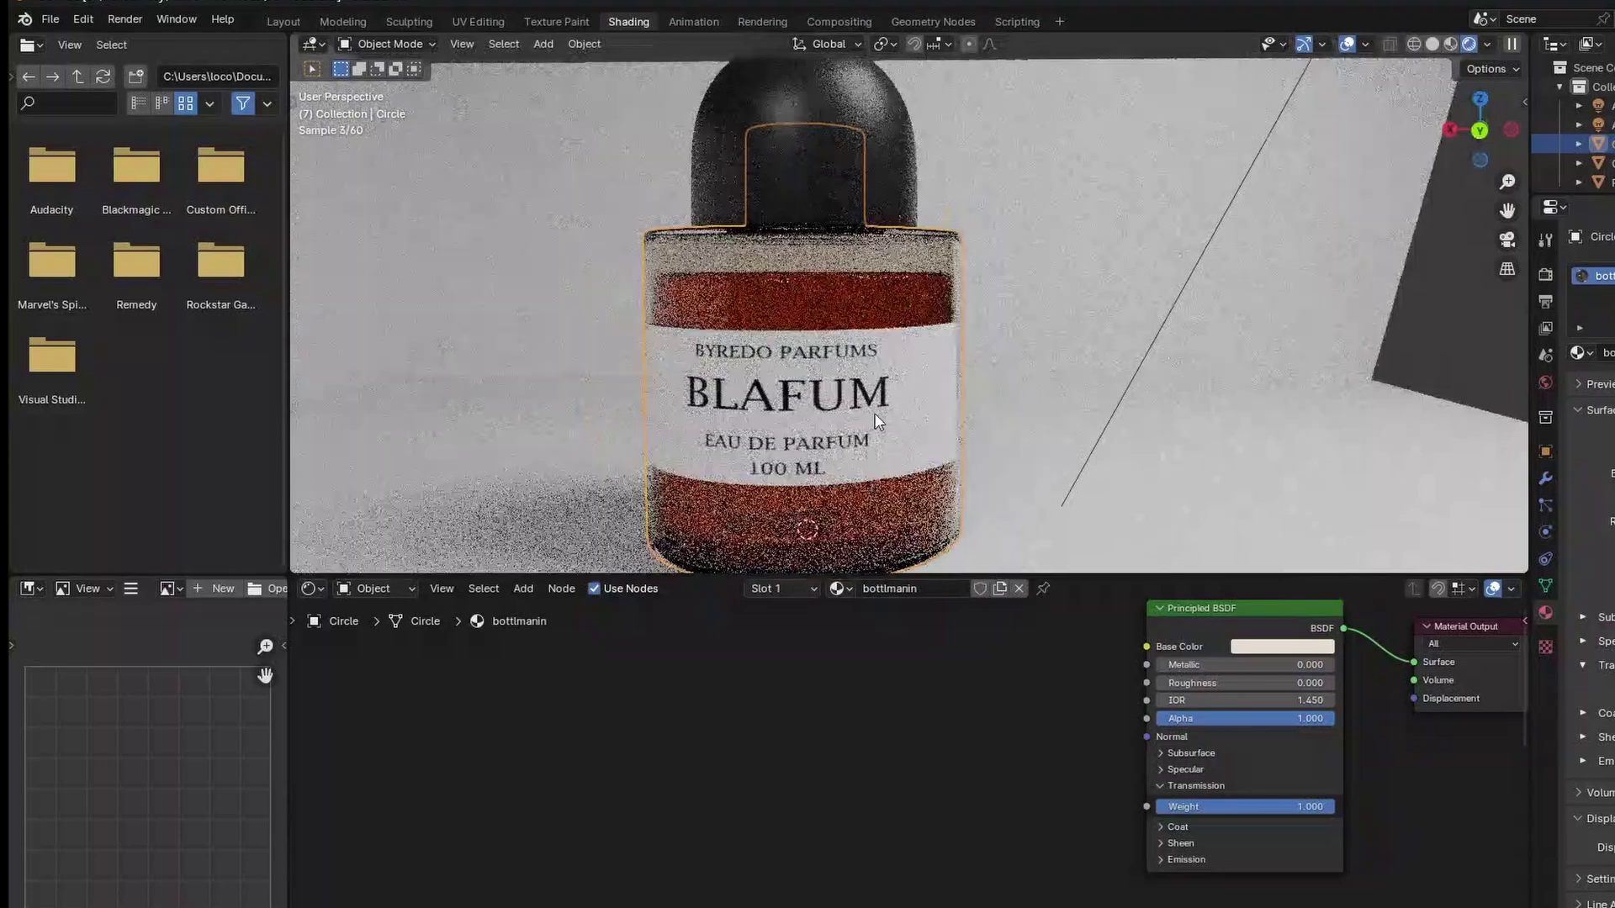
{"action": "middle_click_drag", "start_coordinate": [880, 345], "coordinate": [951, 337]}
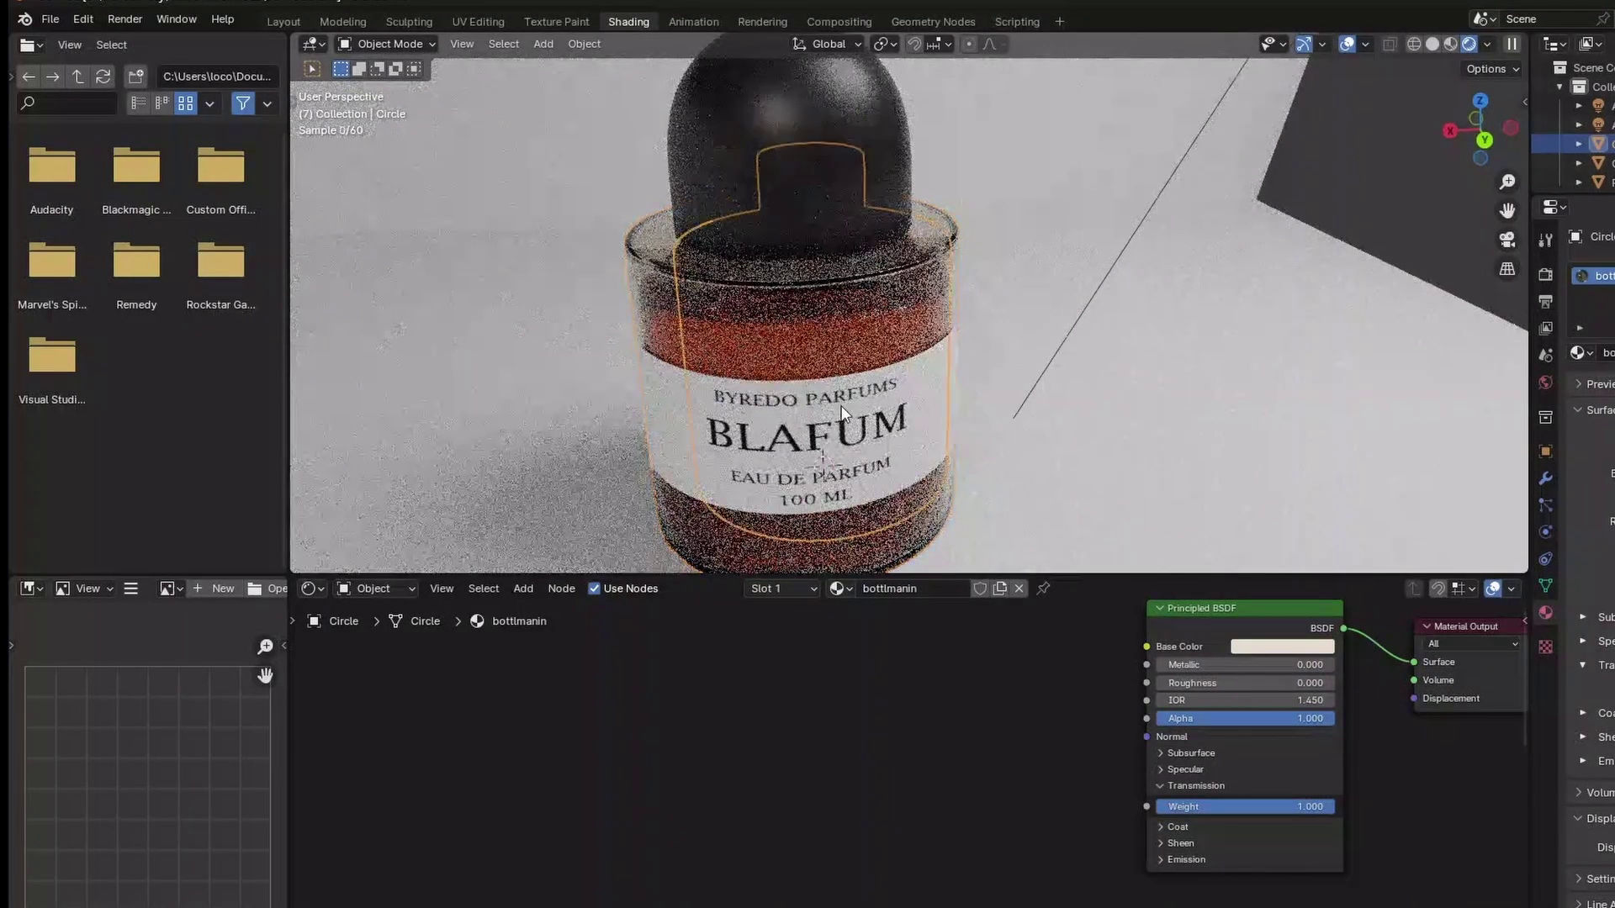
{"action": "scroll", "coordinate": [789, 429], "scroll_direction": "down", "scroll_amount": 2}
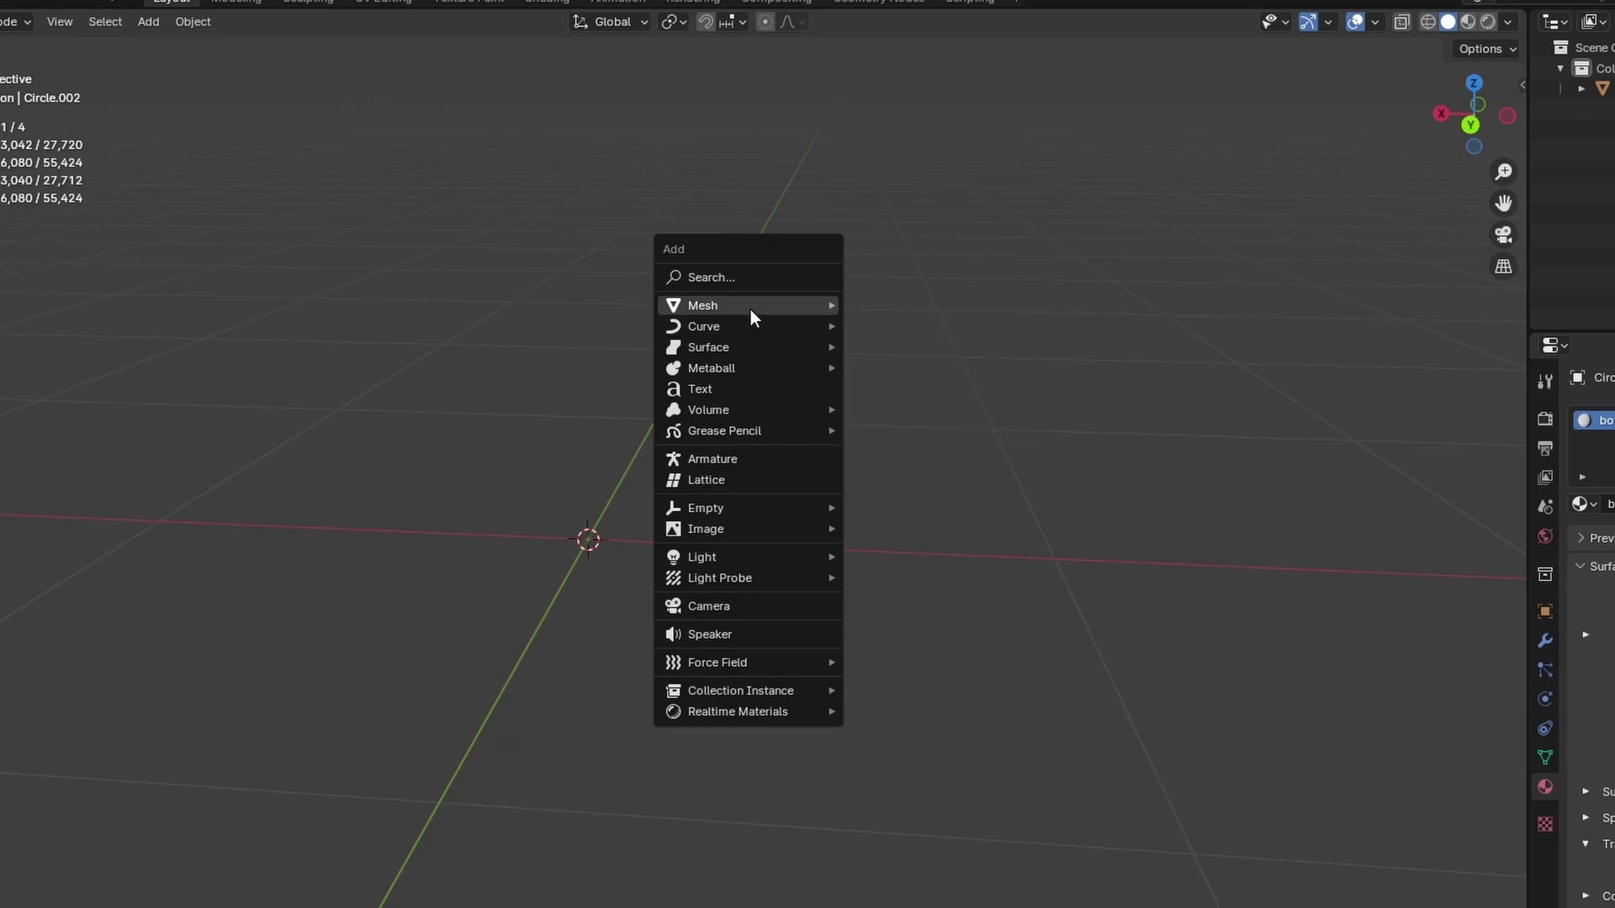
Add a cube mesh to serve as a platform for the bottle.
{"action": "mouse_move", "coordinate": [751, 308]}
{"action": "left_click", "coordinate": [902, 331]}
{"action": "scroll", "coordinate": [902, 404], "scroll_direction": "down", "scroll_amount": 5}
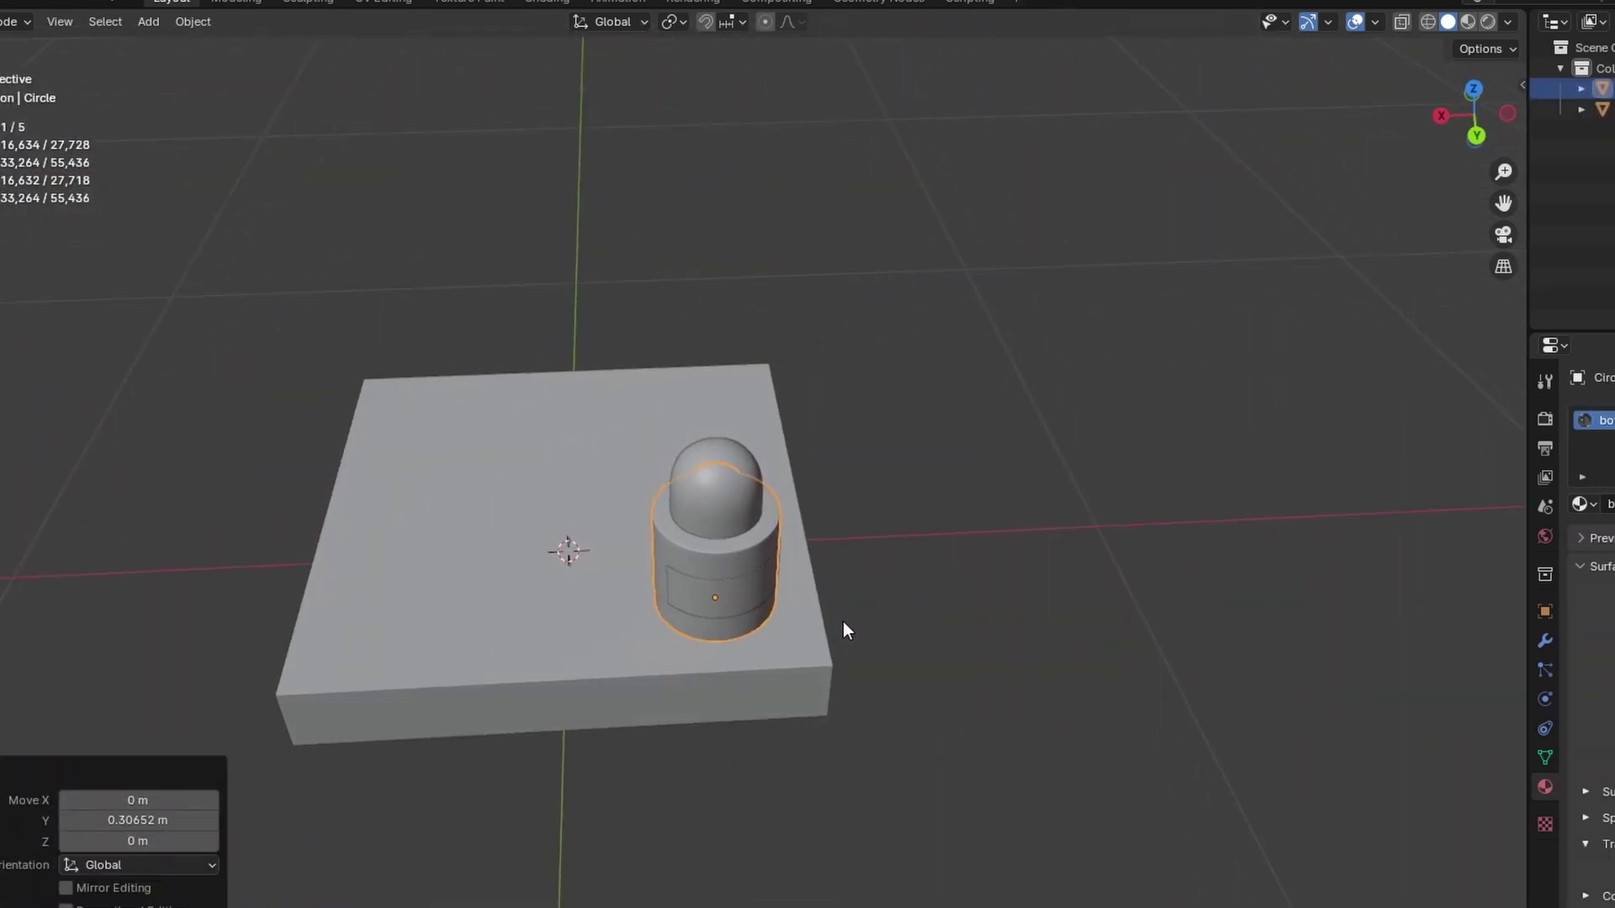
Move the bottle along Y on the platform and rotate bottle and platform together about the global Z axis.
{"action": "key", "text": "g"}
{"action": "key", "text": "y"}
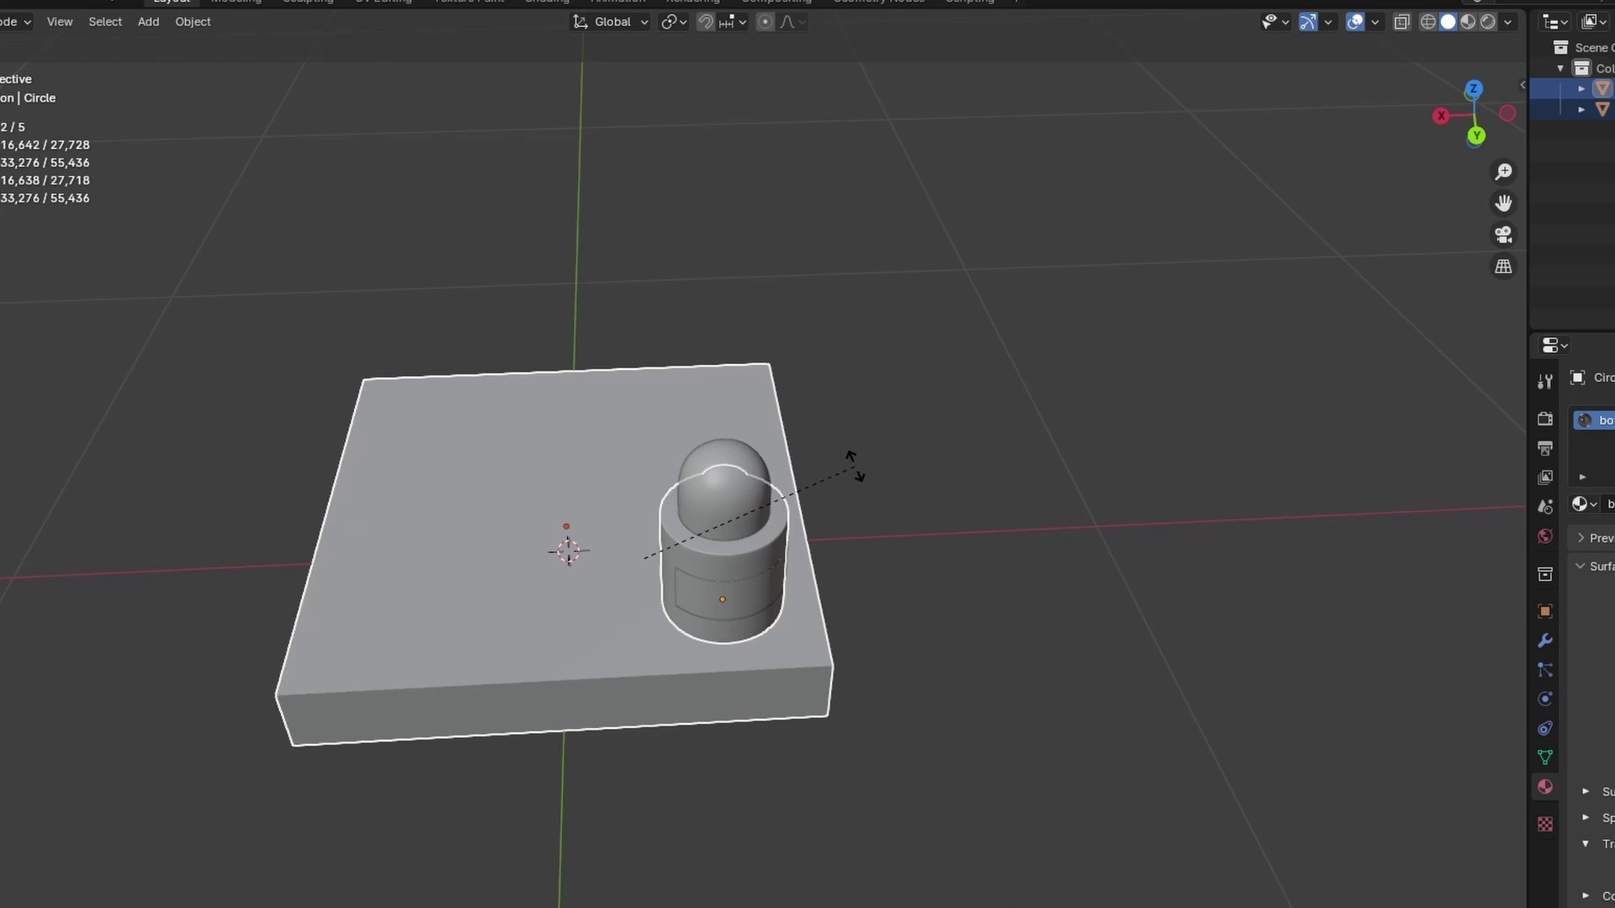
{"action": "key", "text": "z"}
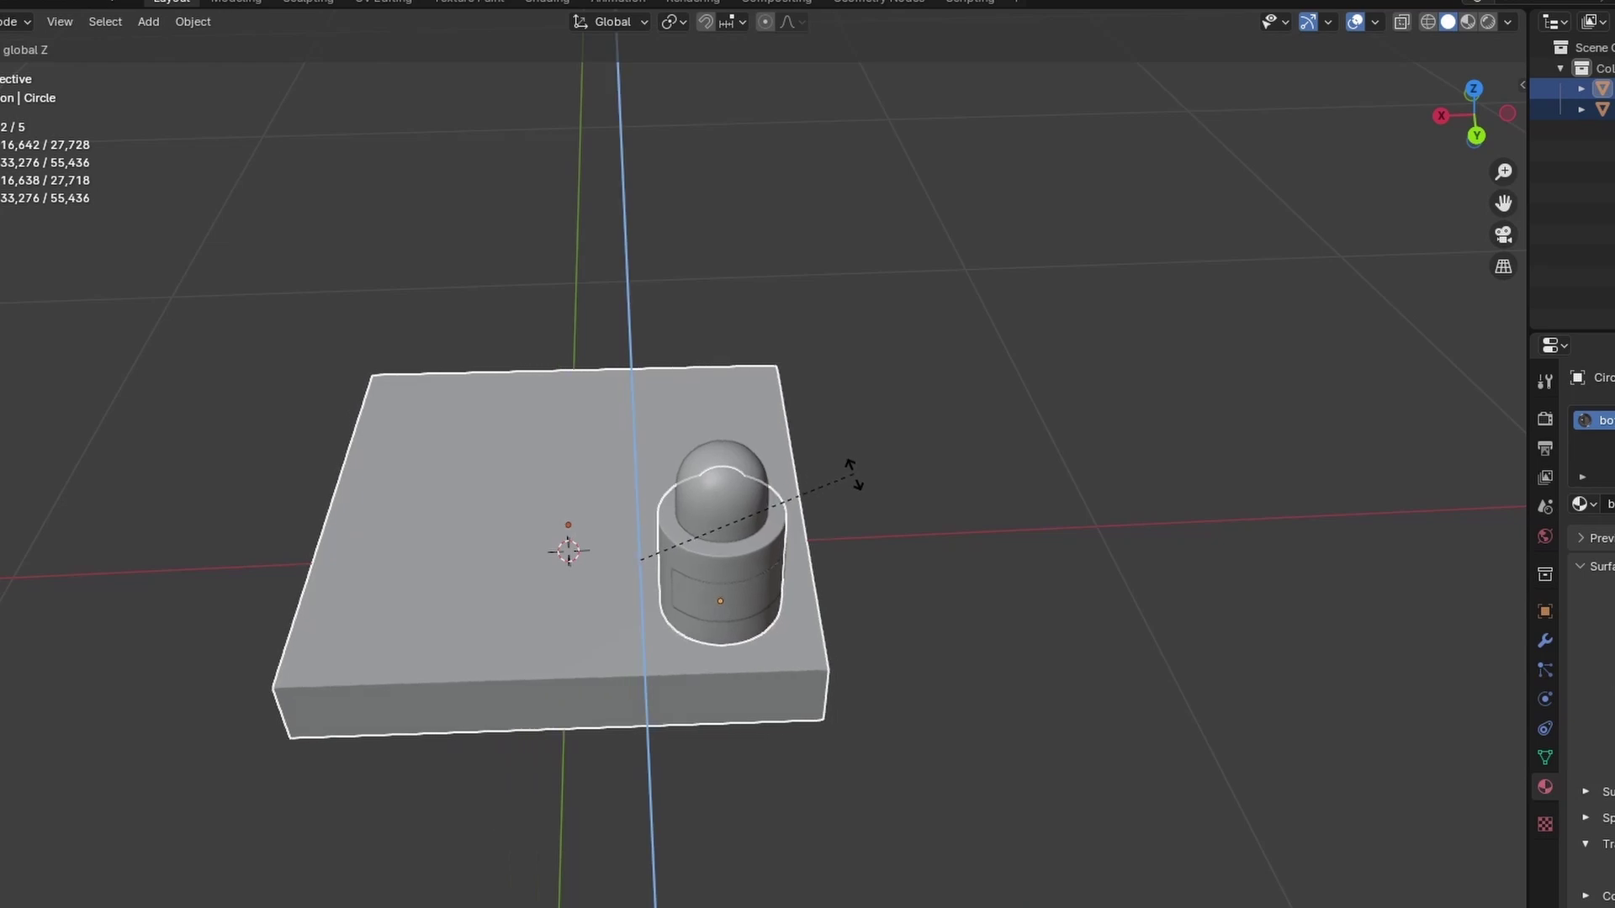
{"action": "left_click", "coordinate": [807, 528]}
Scale the floor plane under the platform by about 2.187 and extrude its edge along Y, extending it beyond 2.79 m.
{"action": "left_click", "coordinate": [968, 643]}
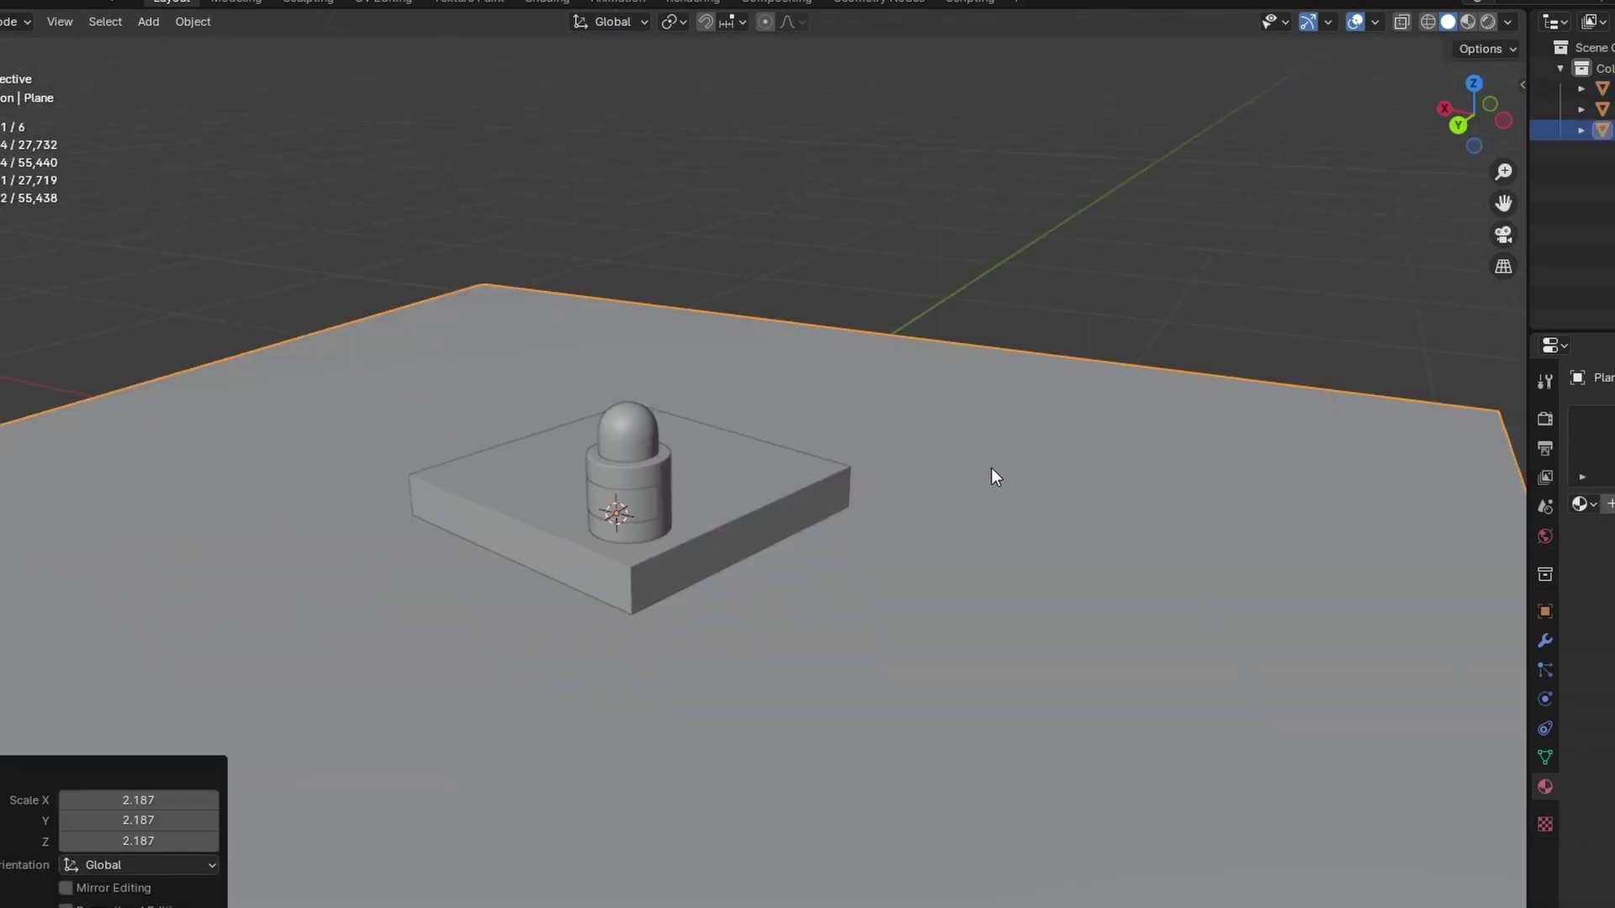
{"action": "scroll", "coordinate": [991, 468], "scroll_direction": "down", "scroll_amount": 4}
{"action": "key", "text": "x"}
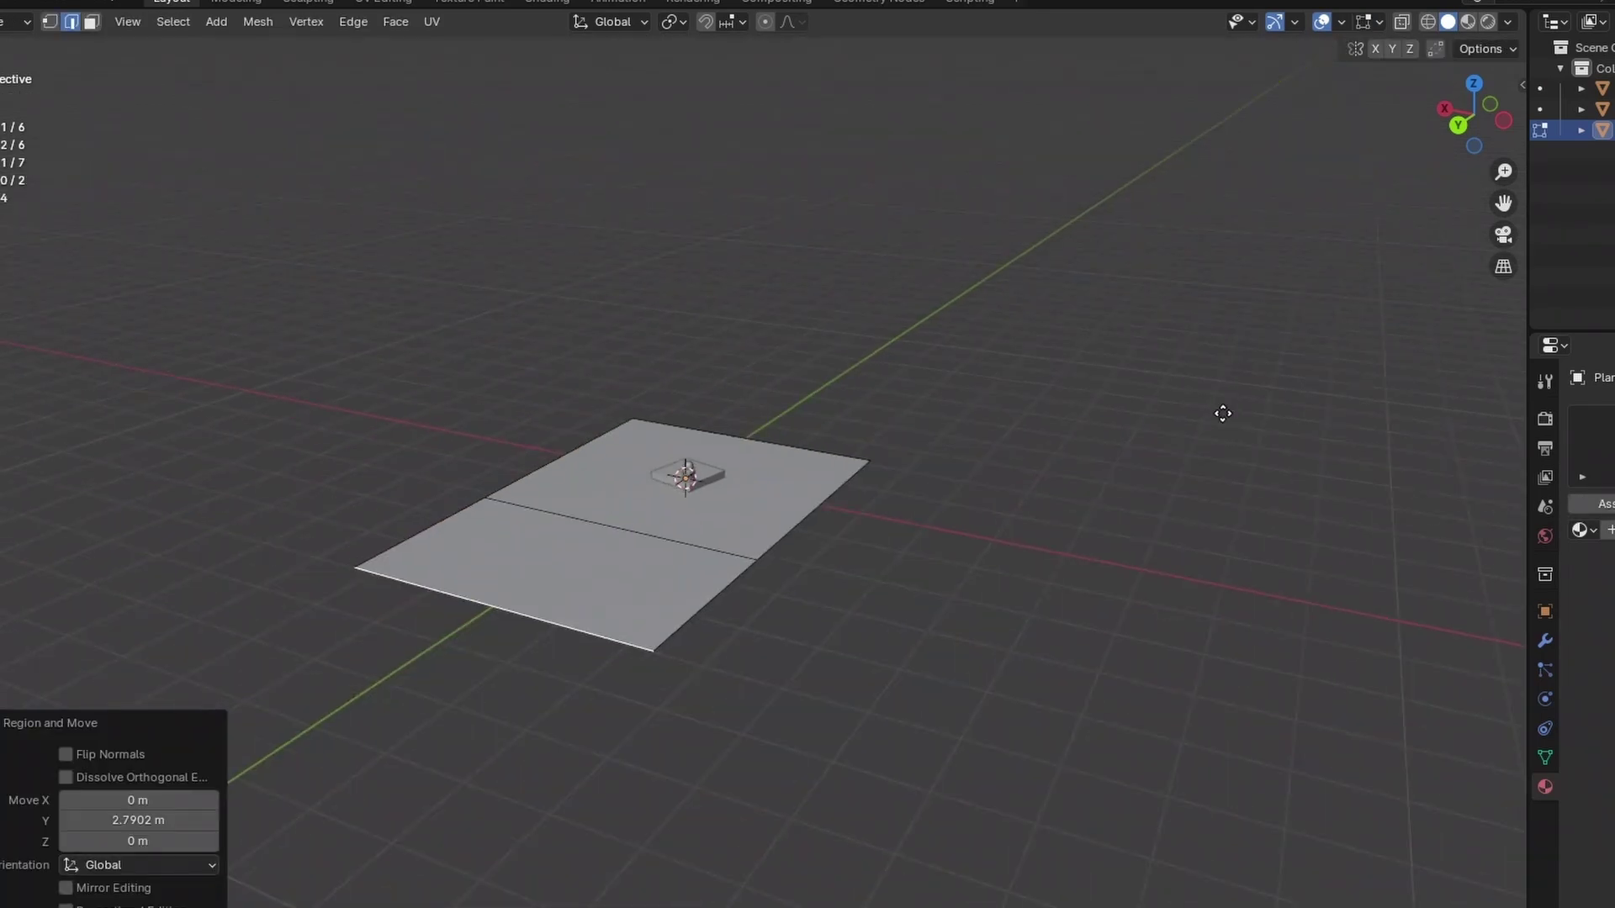
{"action": "key", "text": "y"}
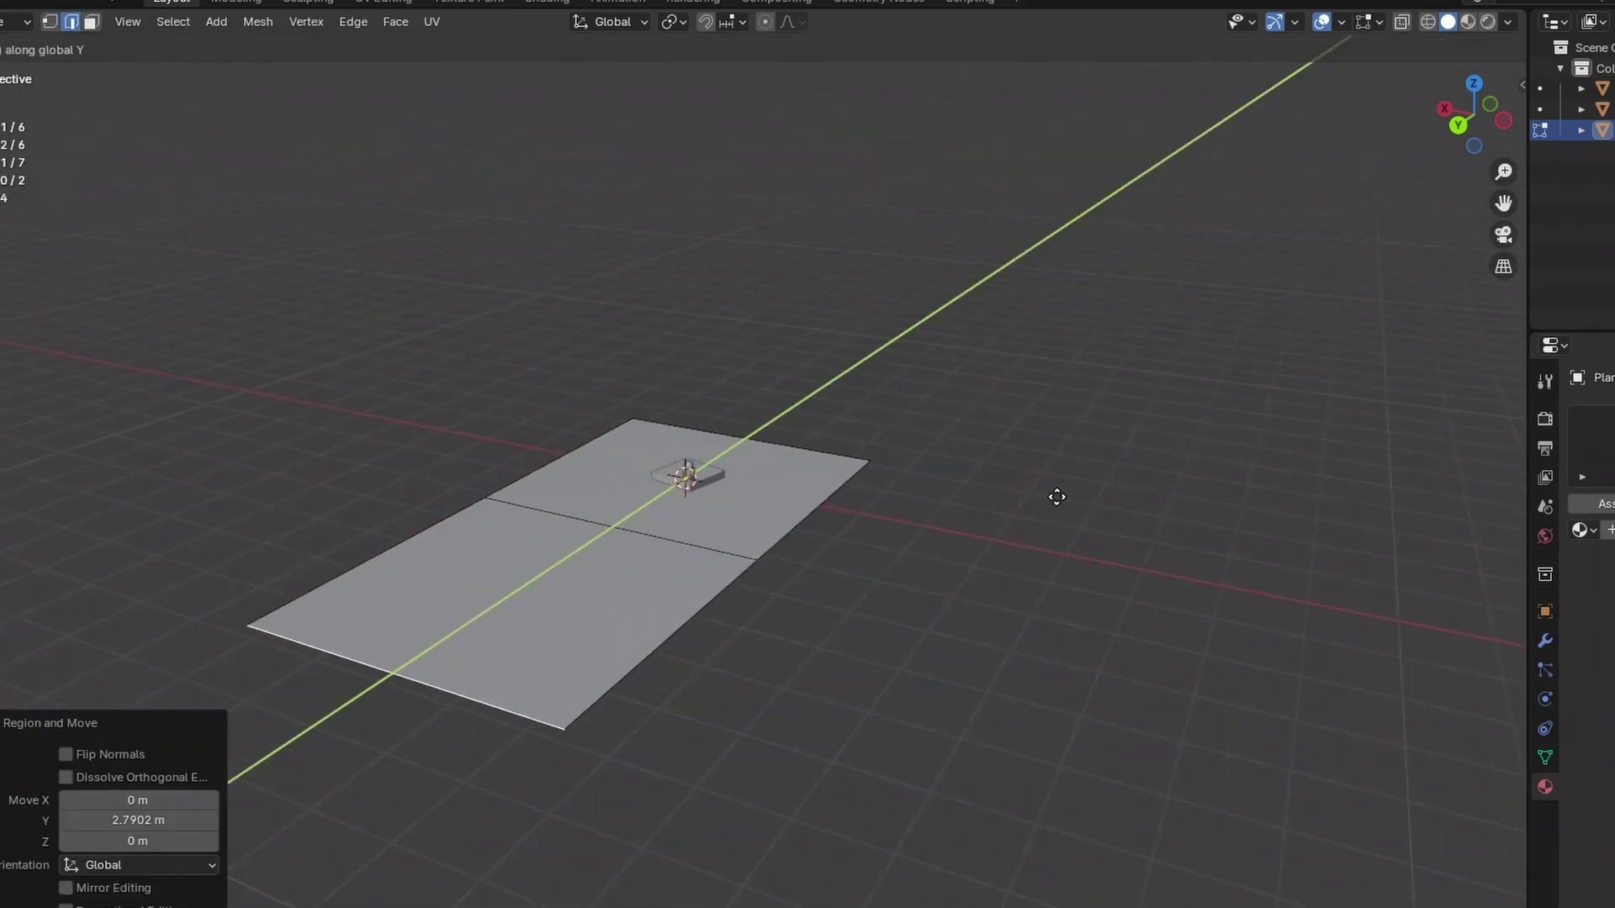
{"action": "left_click", "coordinate": [979, 566]}
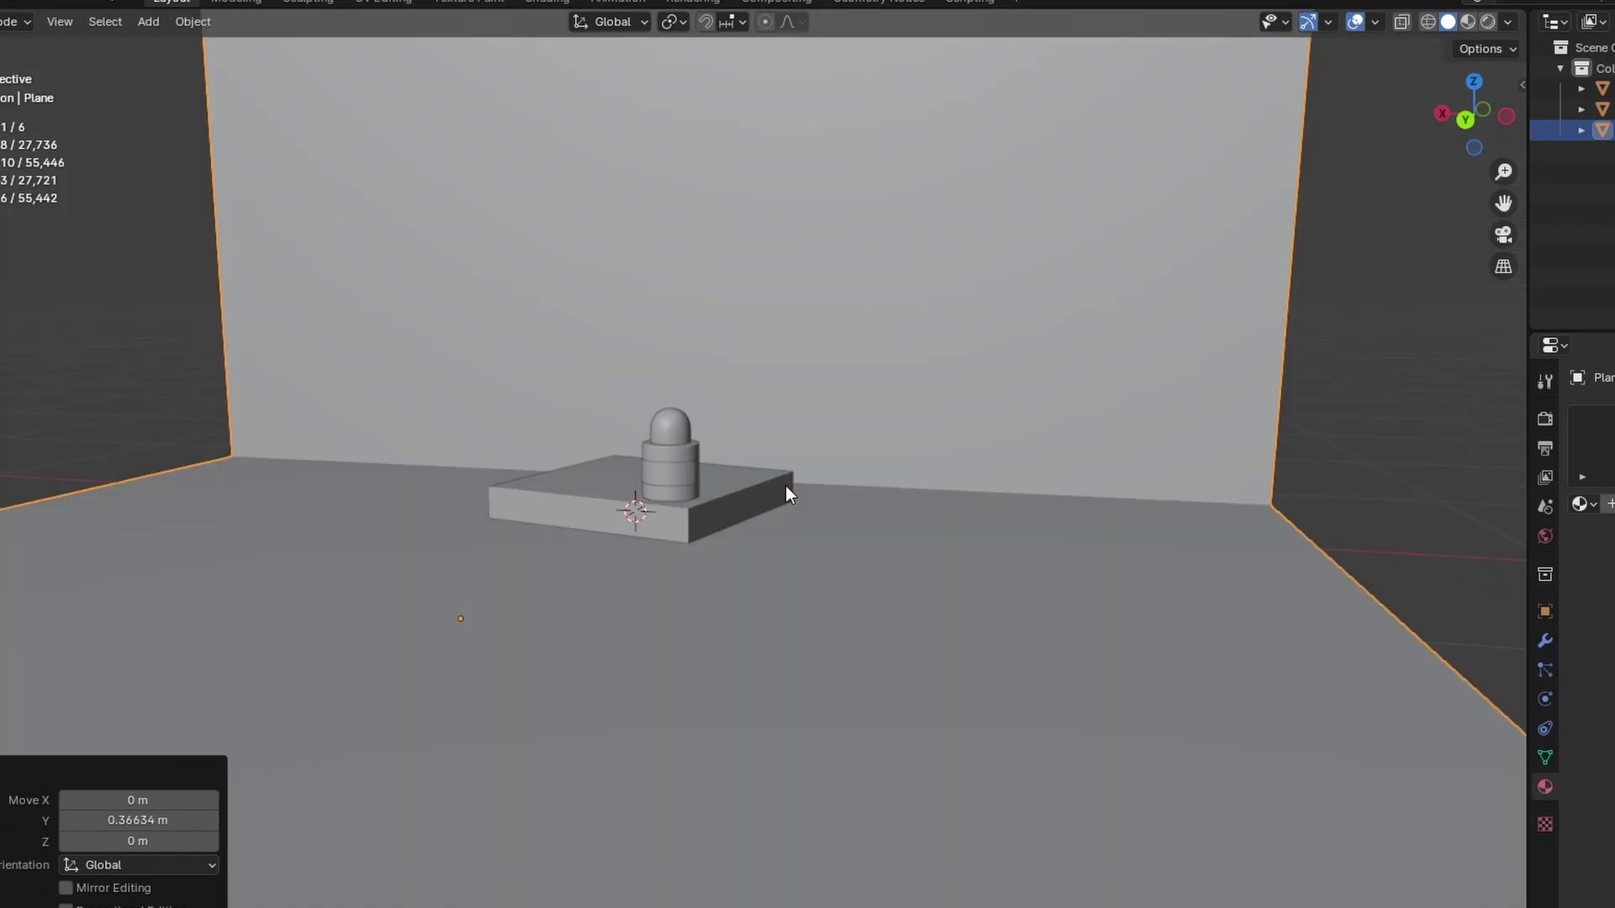
Add a camera with an 88 mm focal length framing the bottle and platform, and lower it about 0.106 m along Z.
{"action": "key", "text": "shift+a"}
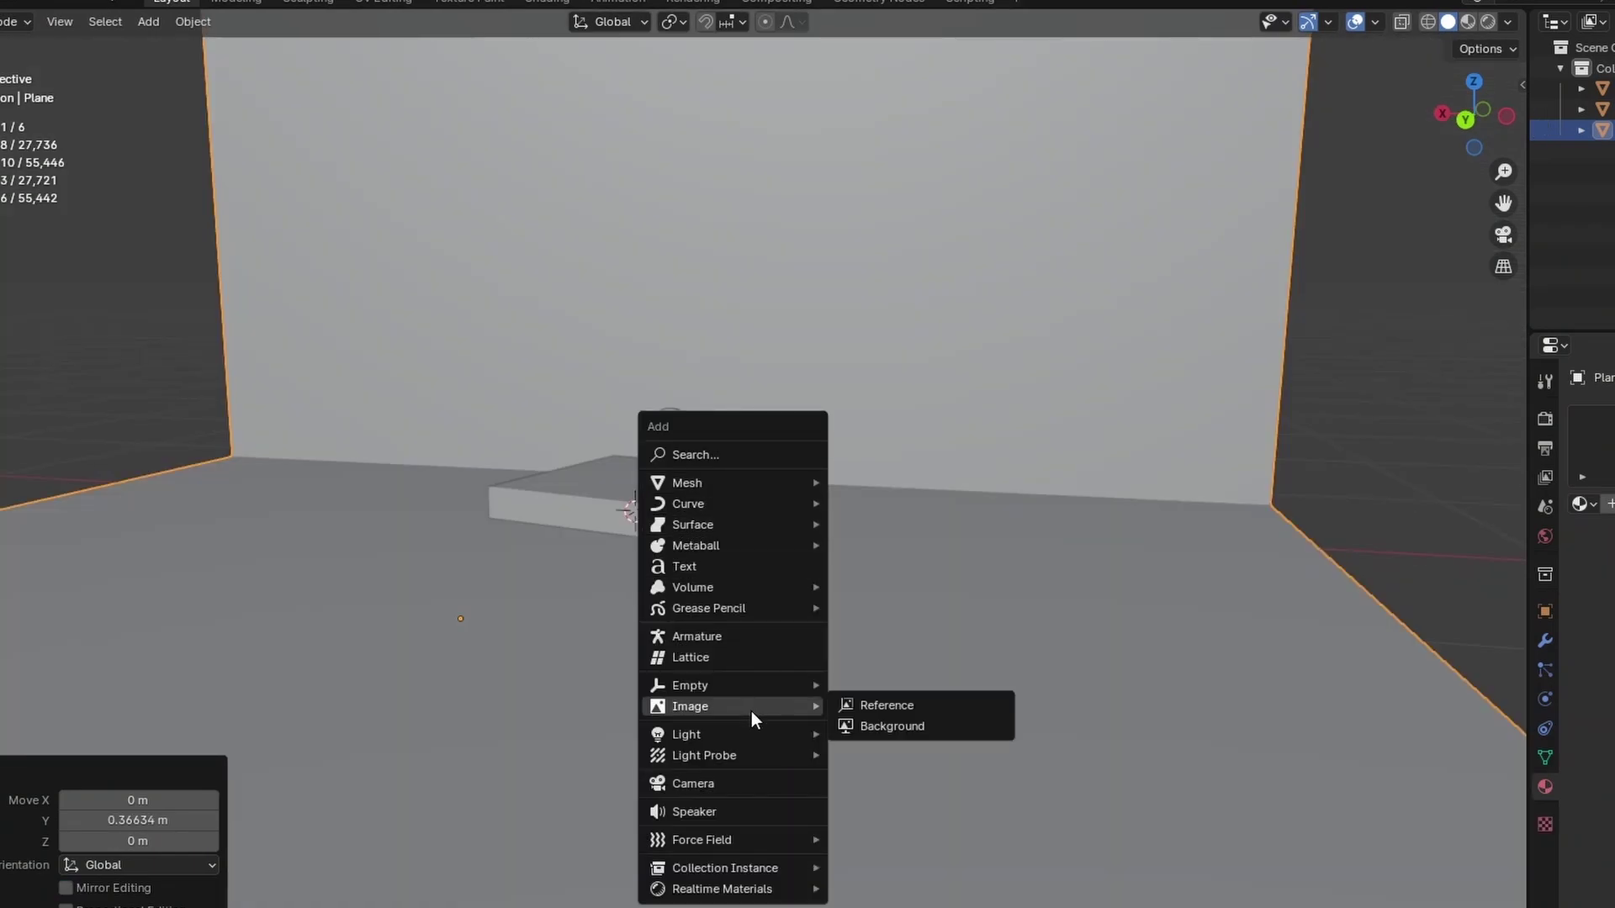
{"action": "left_click", "coordinate": [756, 783]}
{"action": "scroll", "coordinate": [1049, 498], "scroll_direction": "down", "scroll_amount": 5}
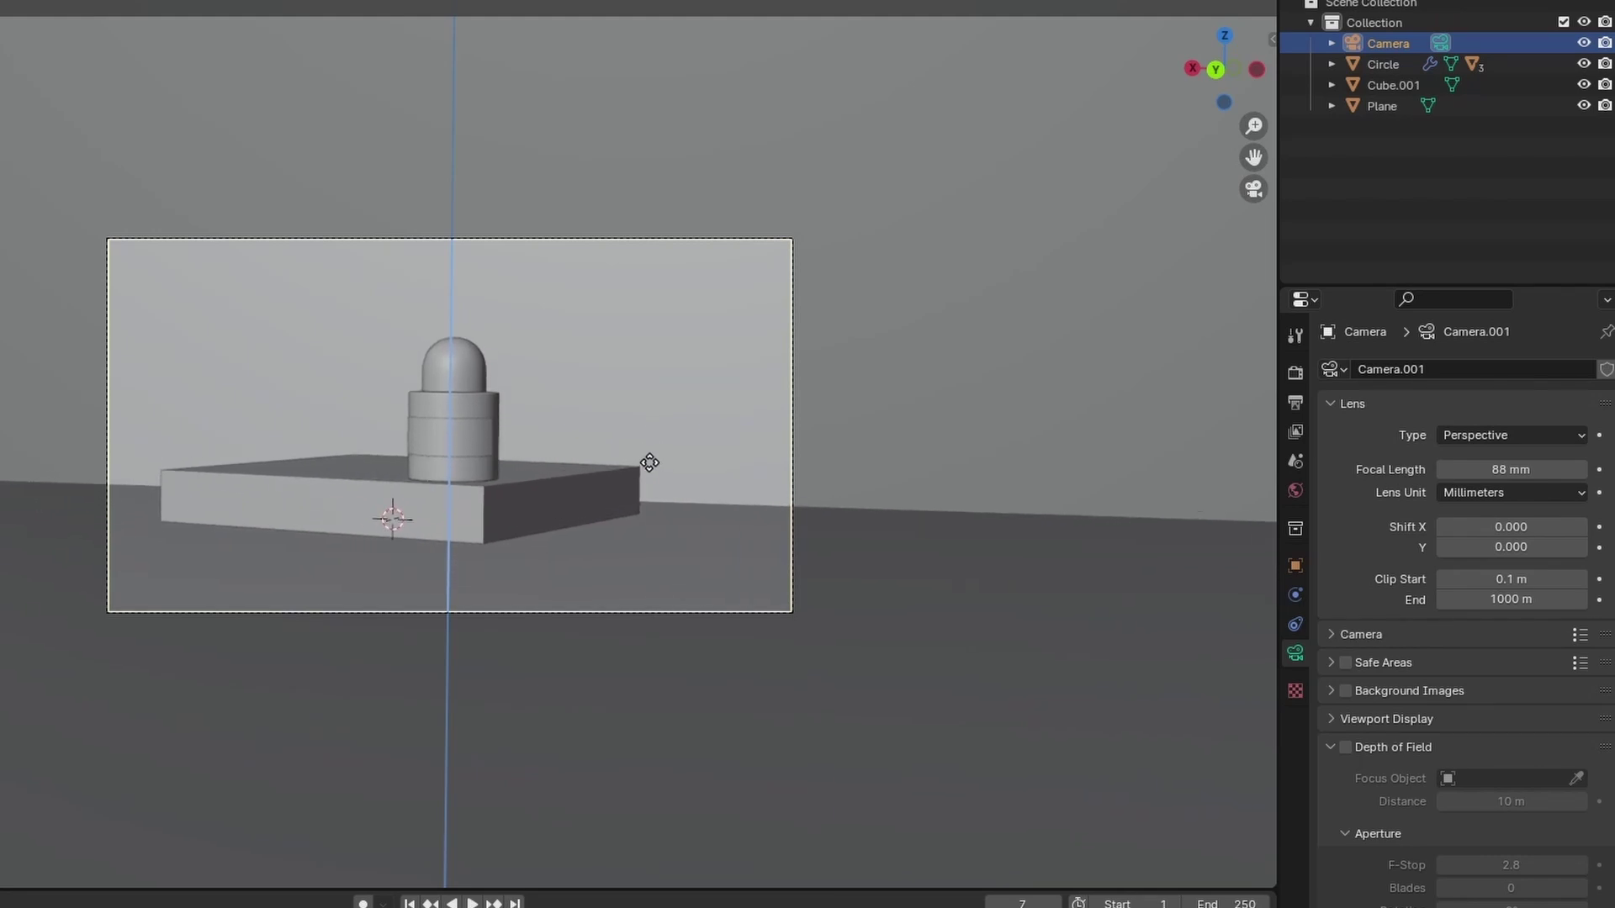
{"action": "left_click", "coordinate": [649, 469]}
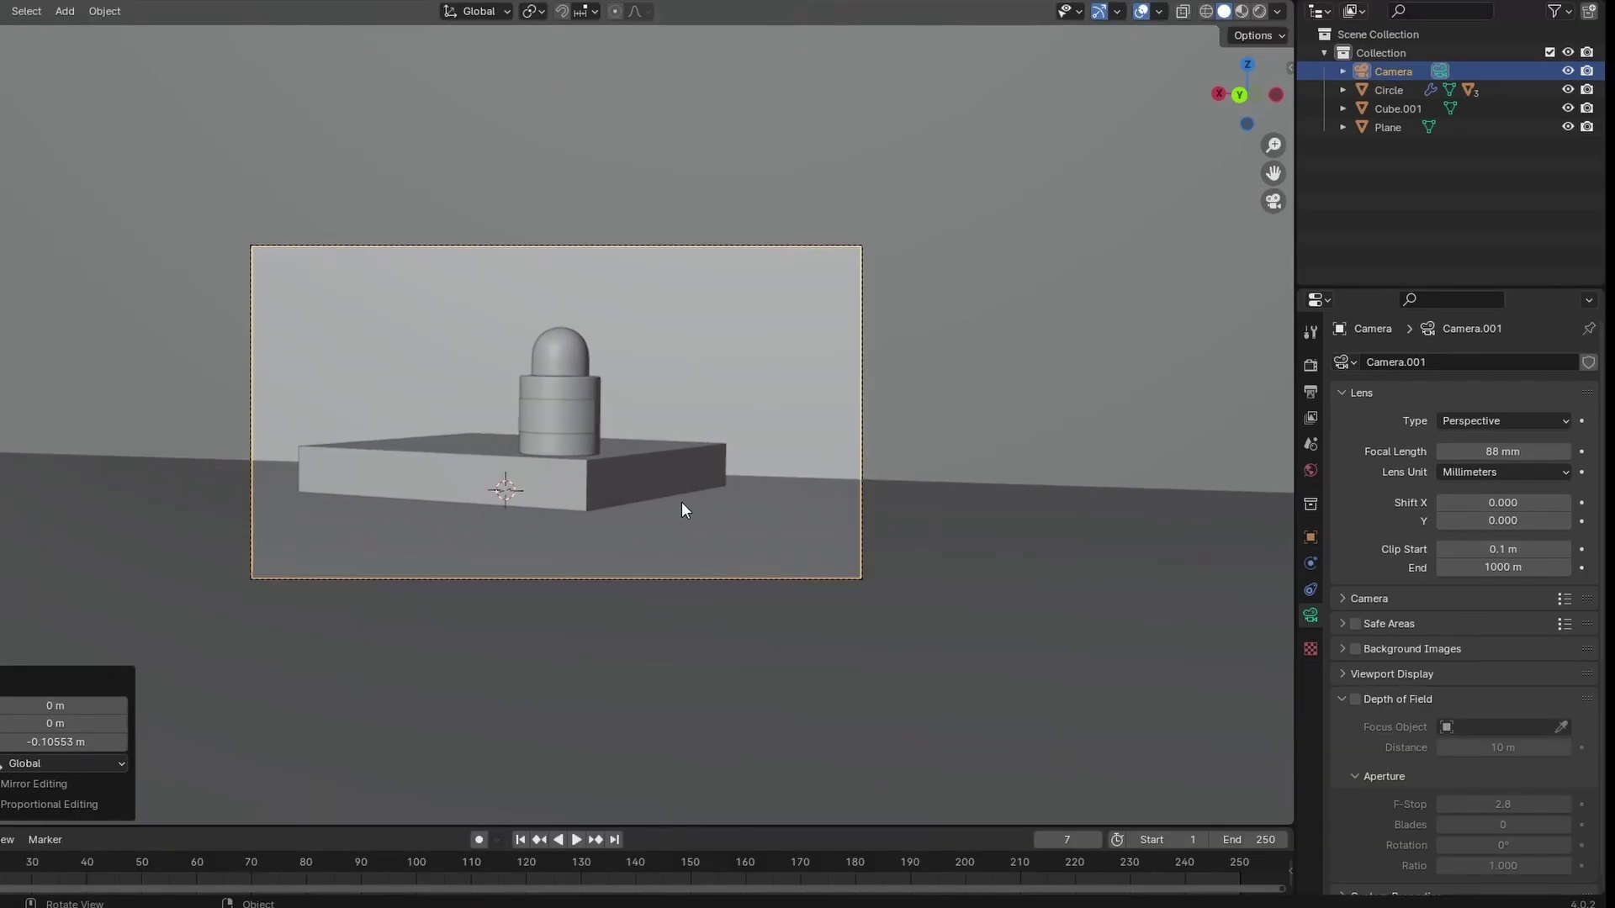
Move the platform along X so the bottle stands closer to its middle in the camera view.
{"action": "left_click", "coordinate": [429, 492]}
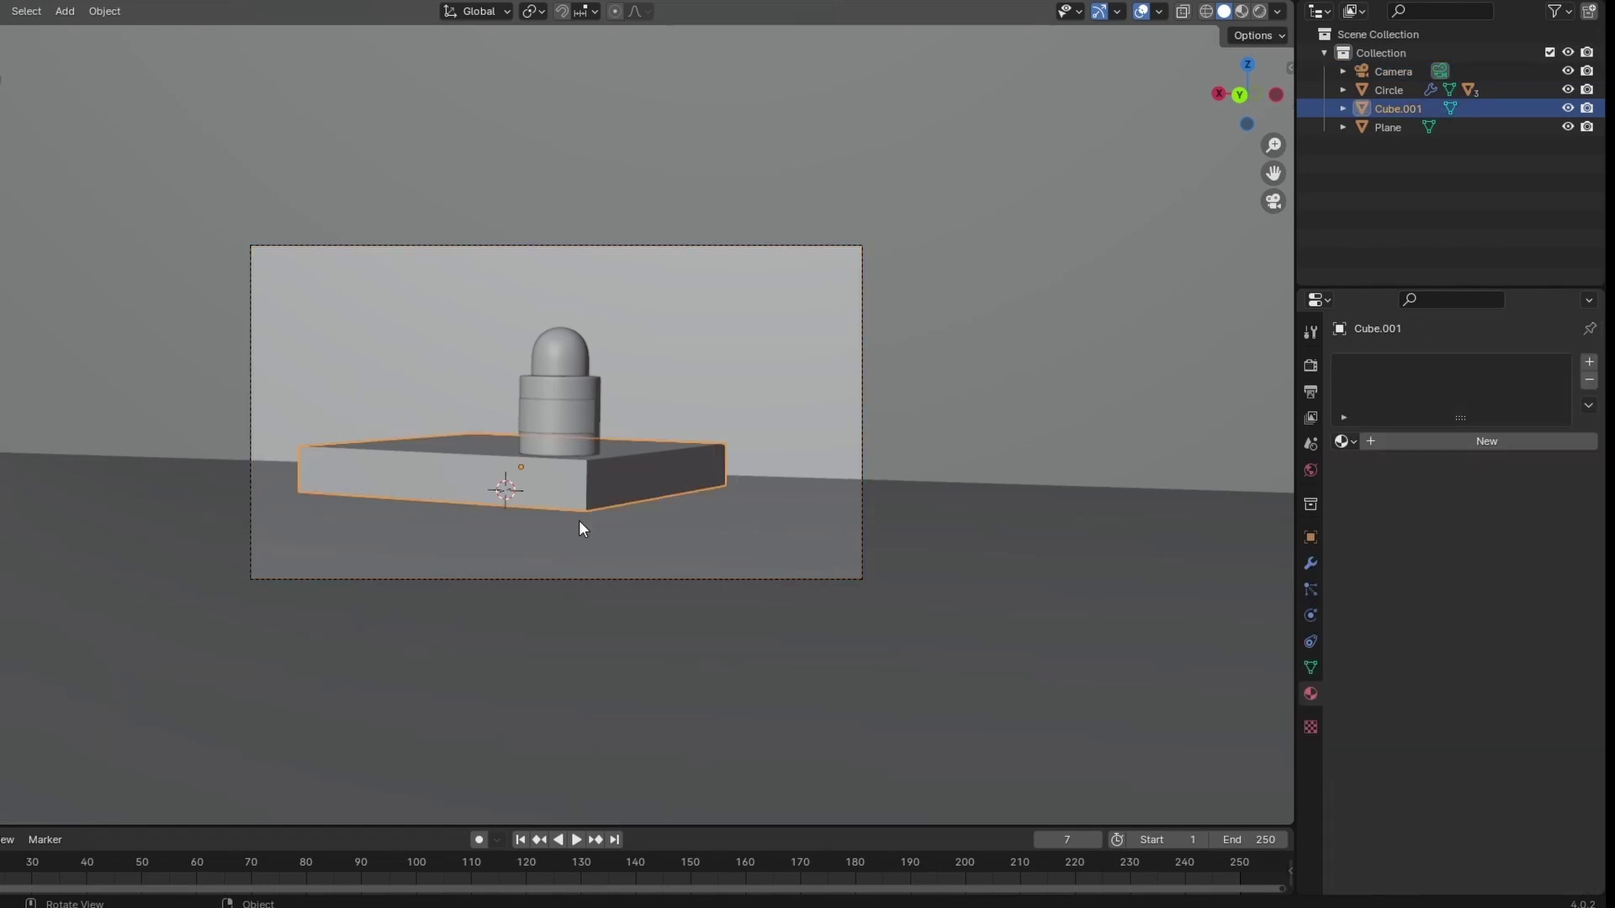
{"action": "key", "text": "g"}
{"action": "key", "text": "x"}
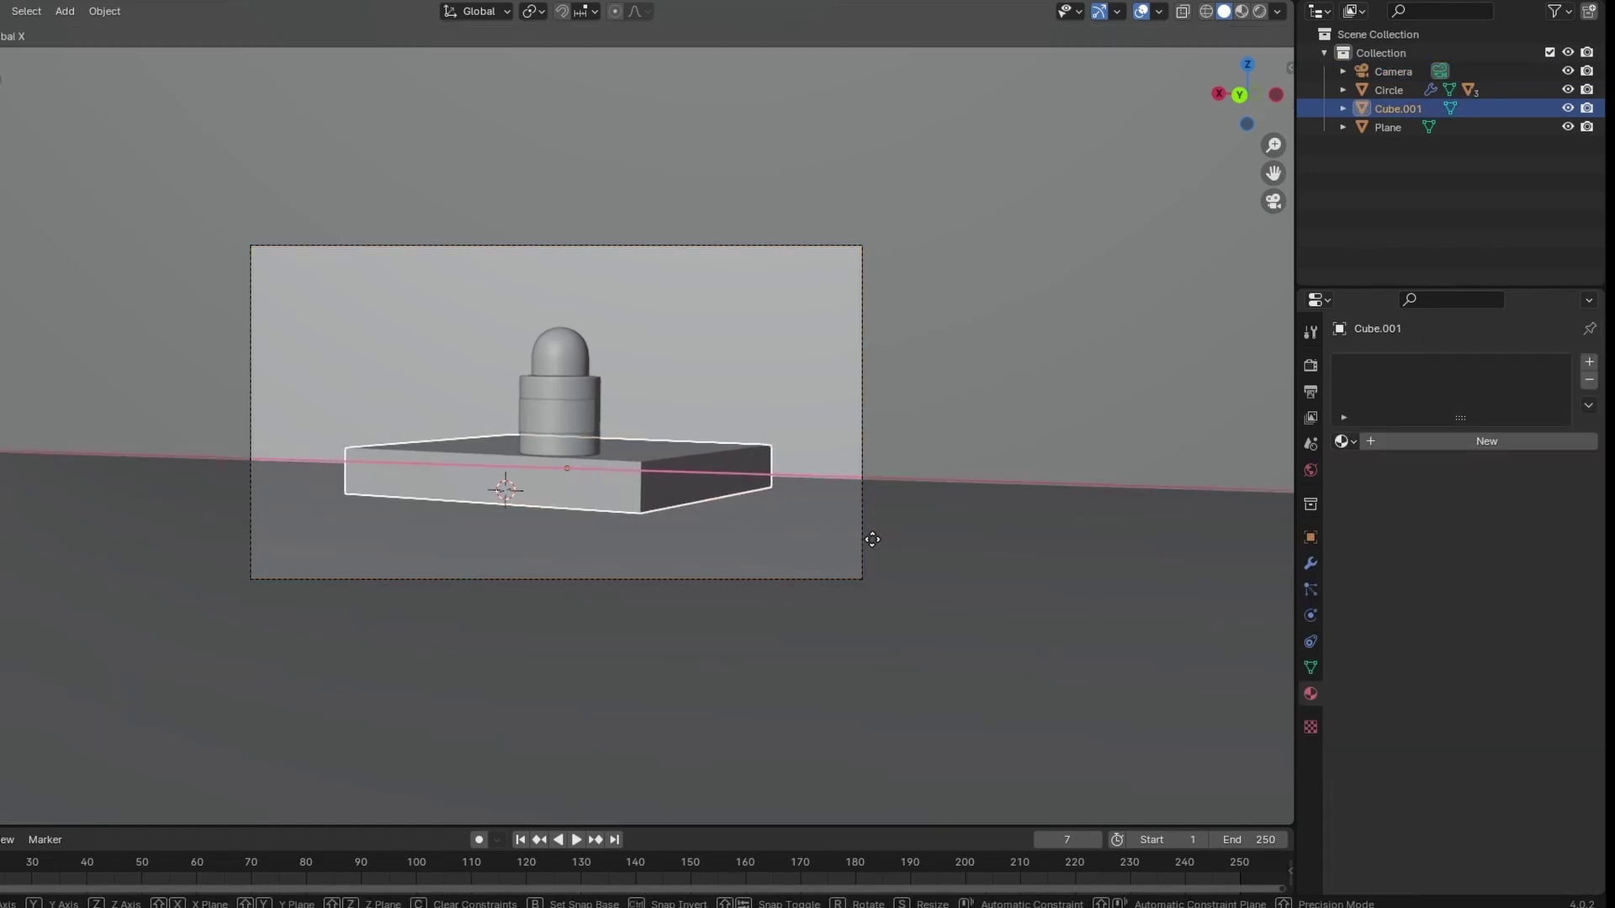
{"action": "left_click", "coordinate": [867, 534]}
{"action": "left_click", "coordinate": [1079, 561]}
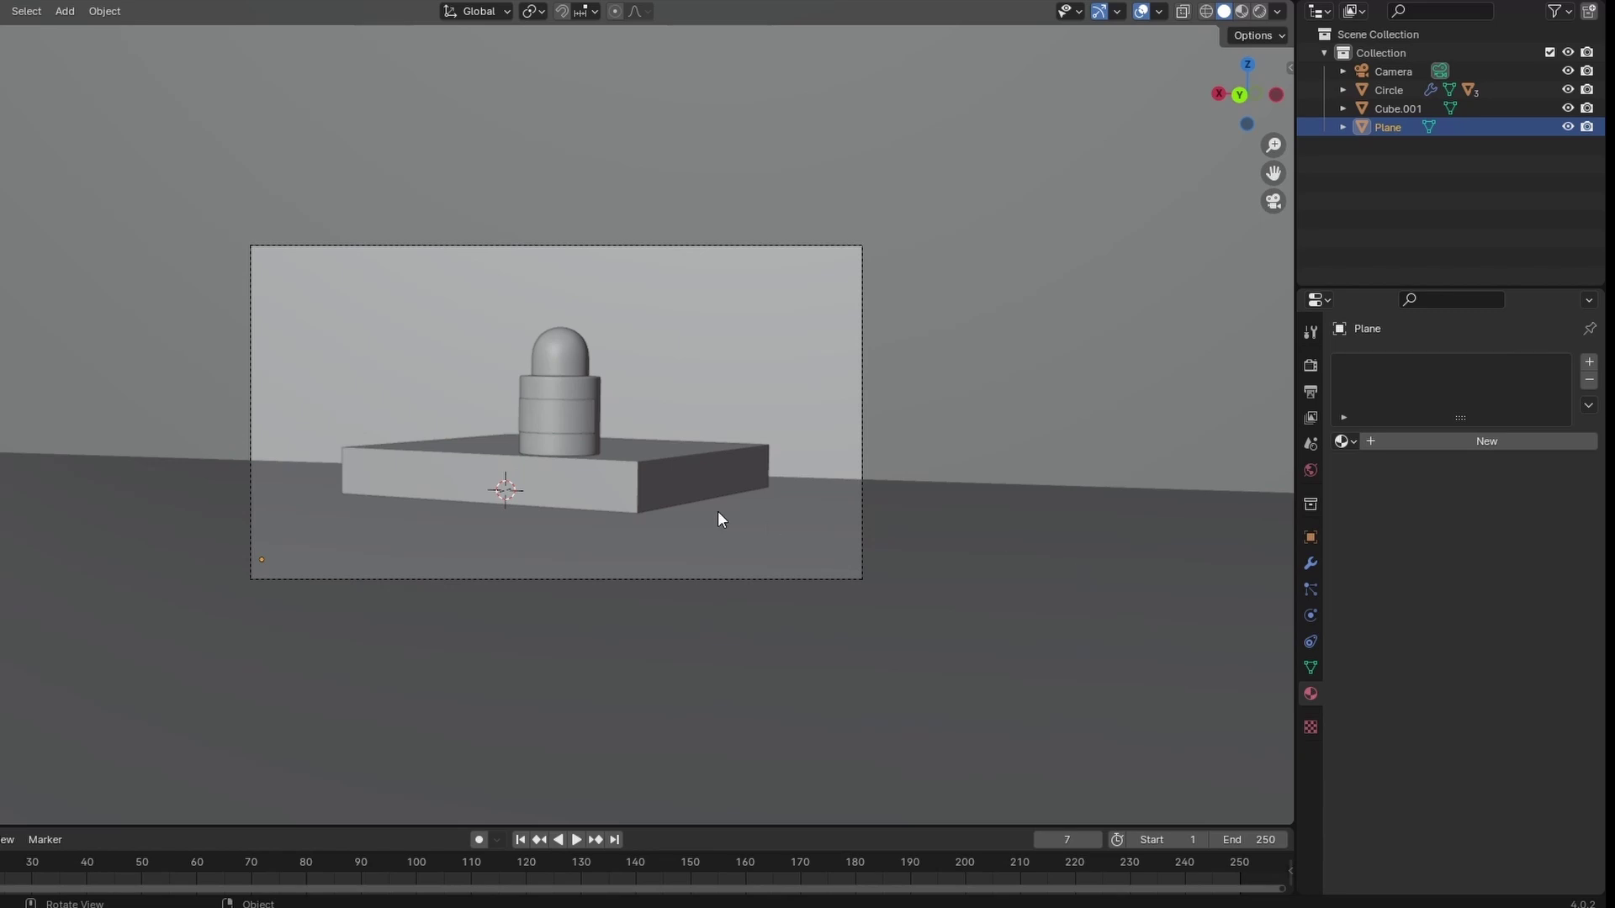
{"action": "scroll", "coordinate": [709, 476], "scroll_direction": "up", "scroll_amount": 4}
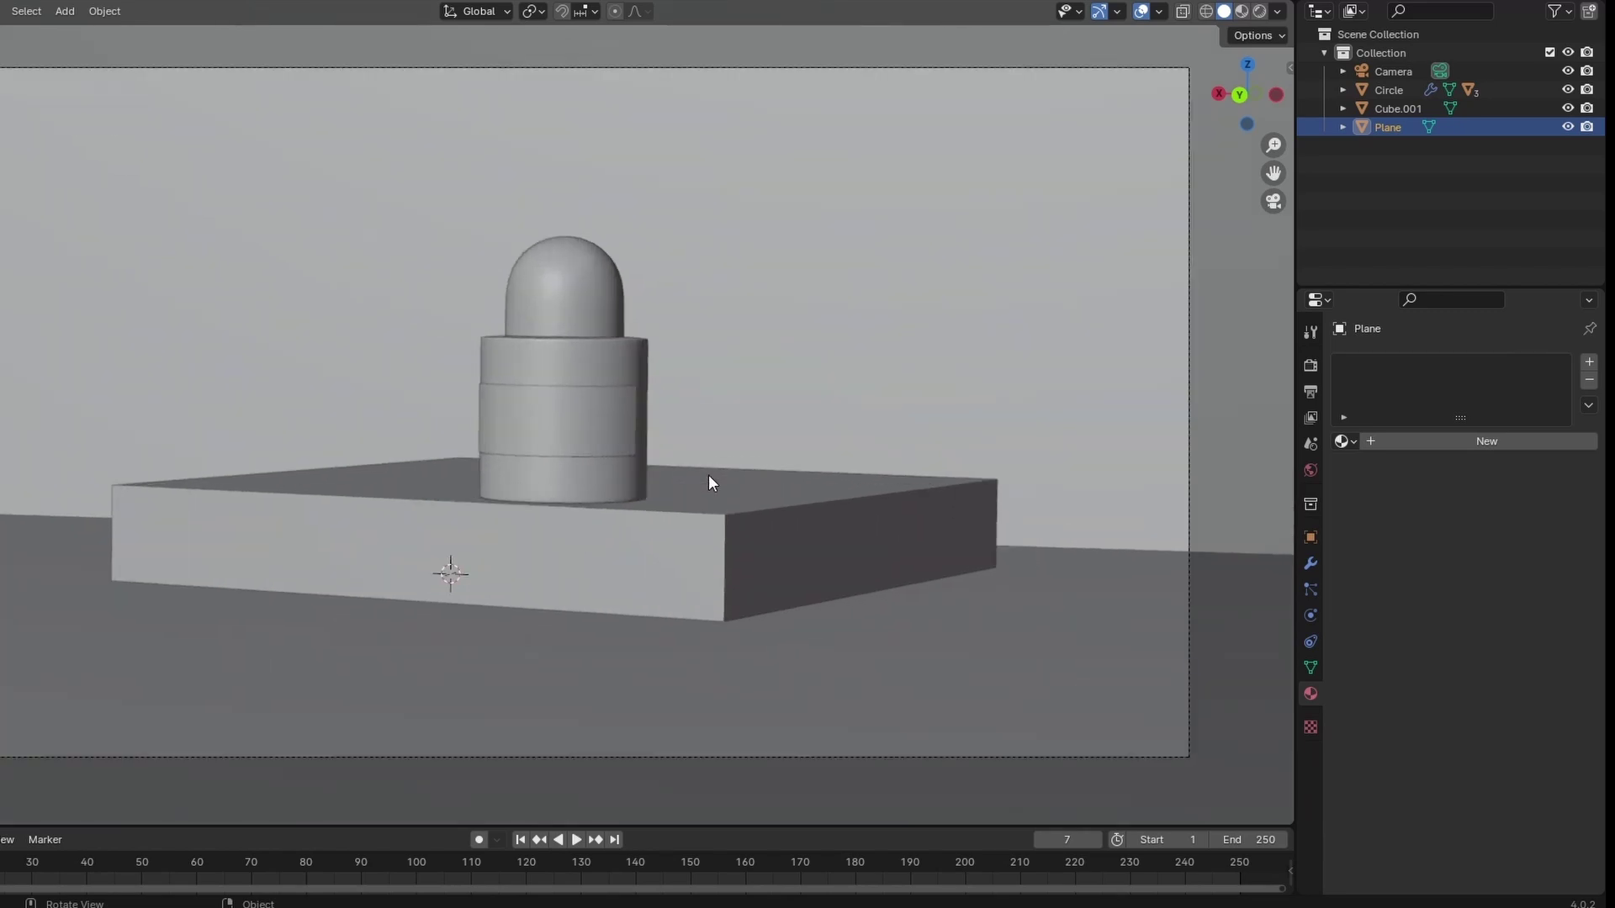
{"action": "middle_click_drag", "start_coordinate": [674, 462], "coordinate": [606, 526]}
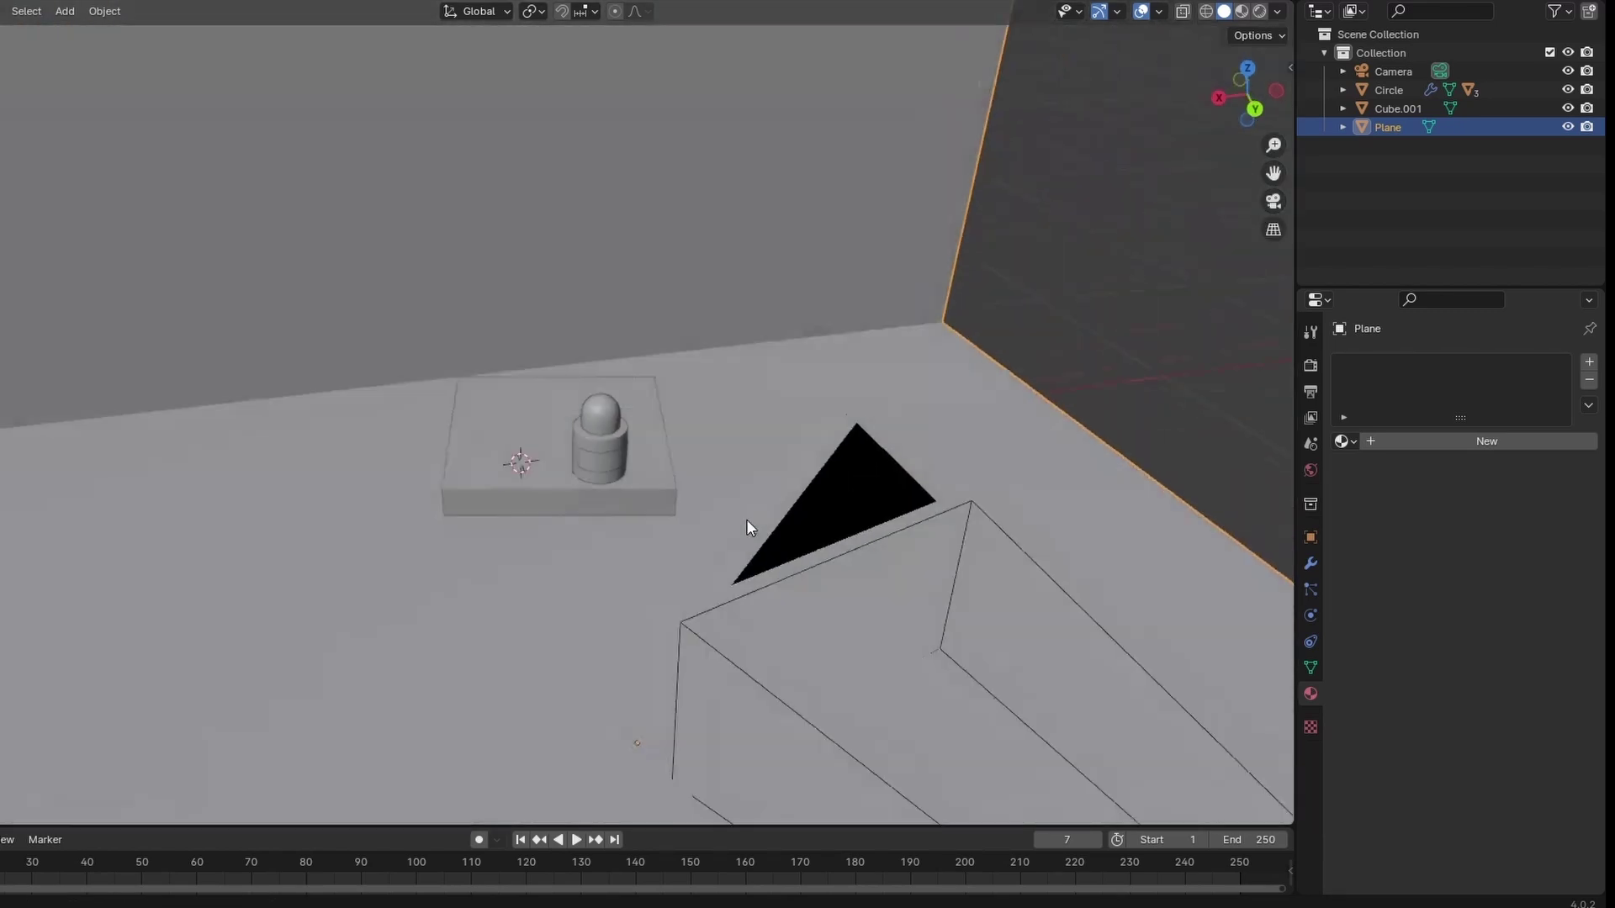
{"action": "left_click", "coordinate": [608, 526]}
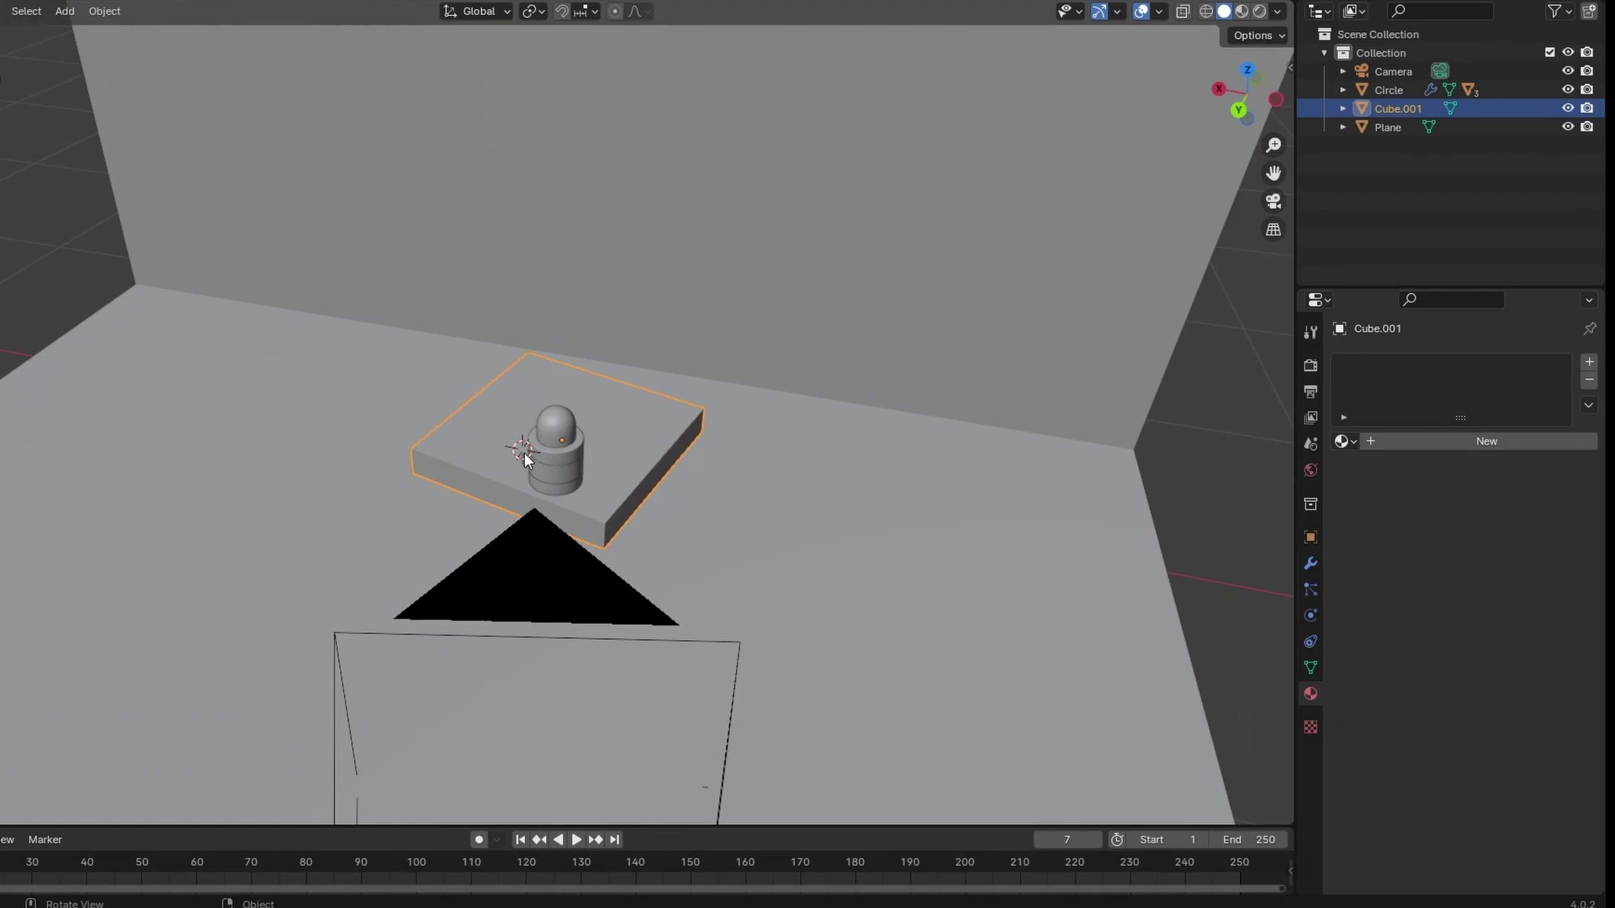
{"action": "key", "text": "g"}
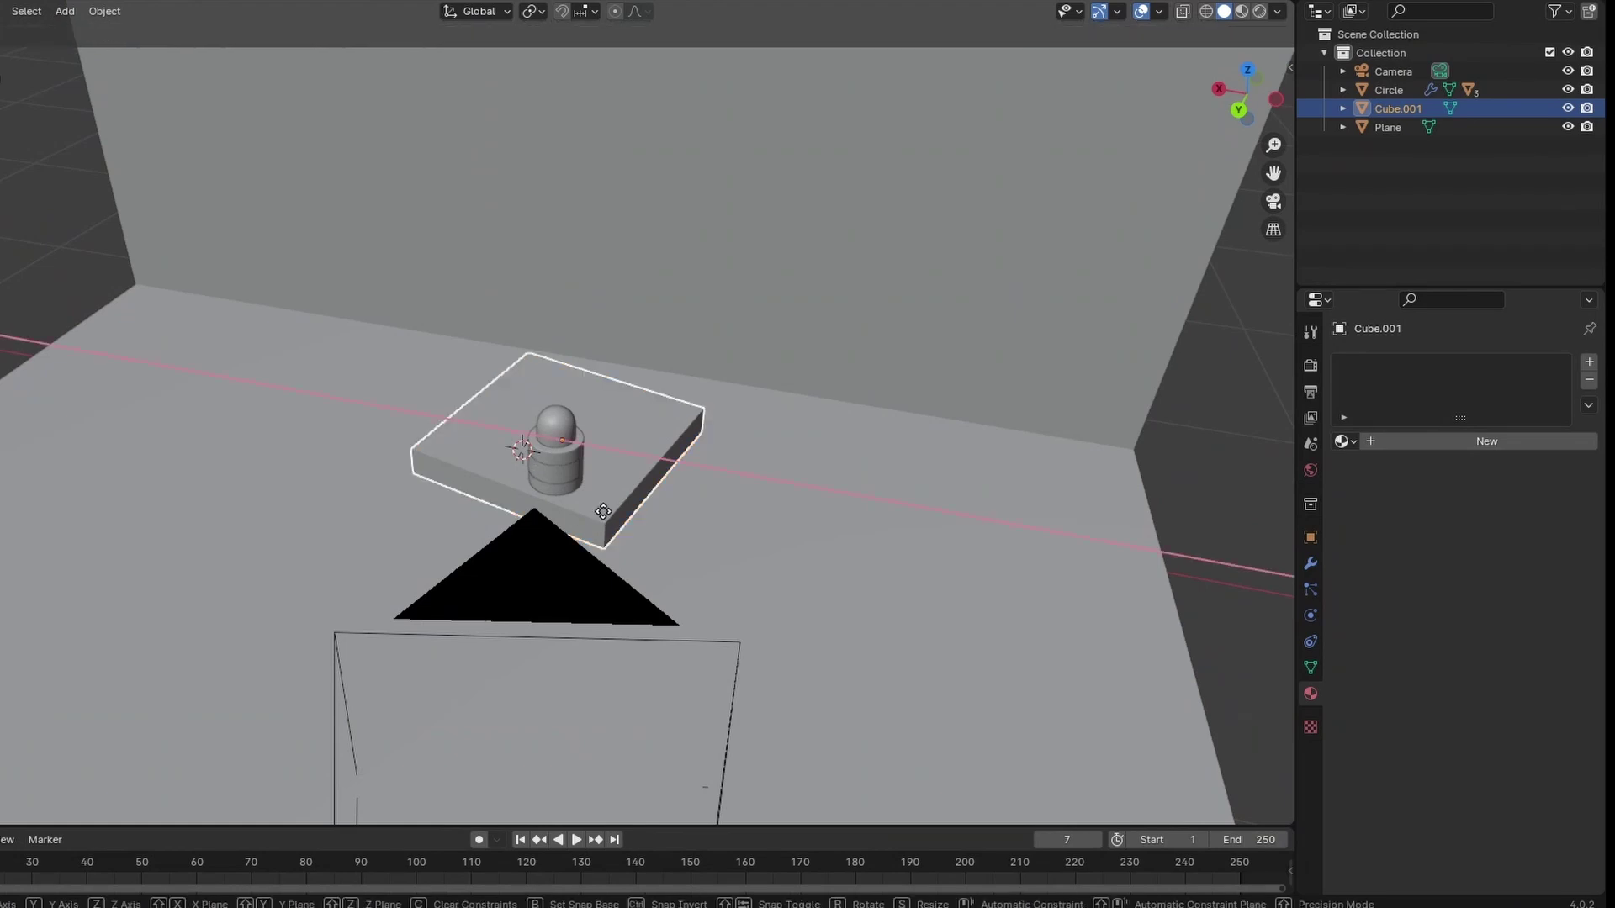
{"action": "key", "text": "y"}
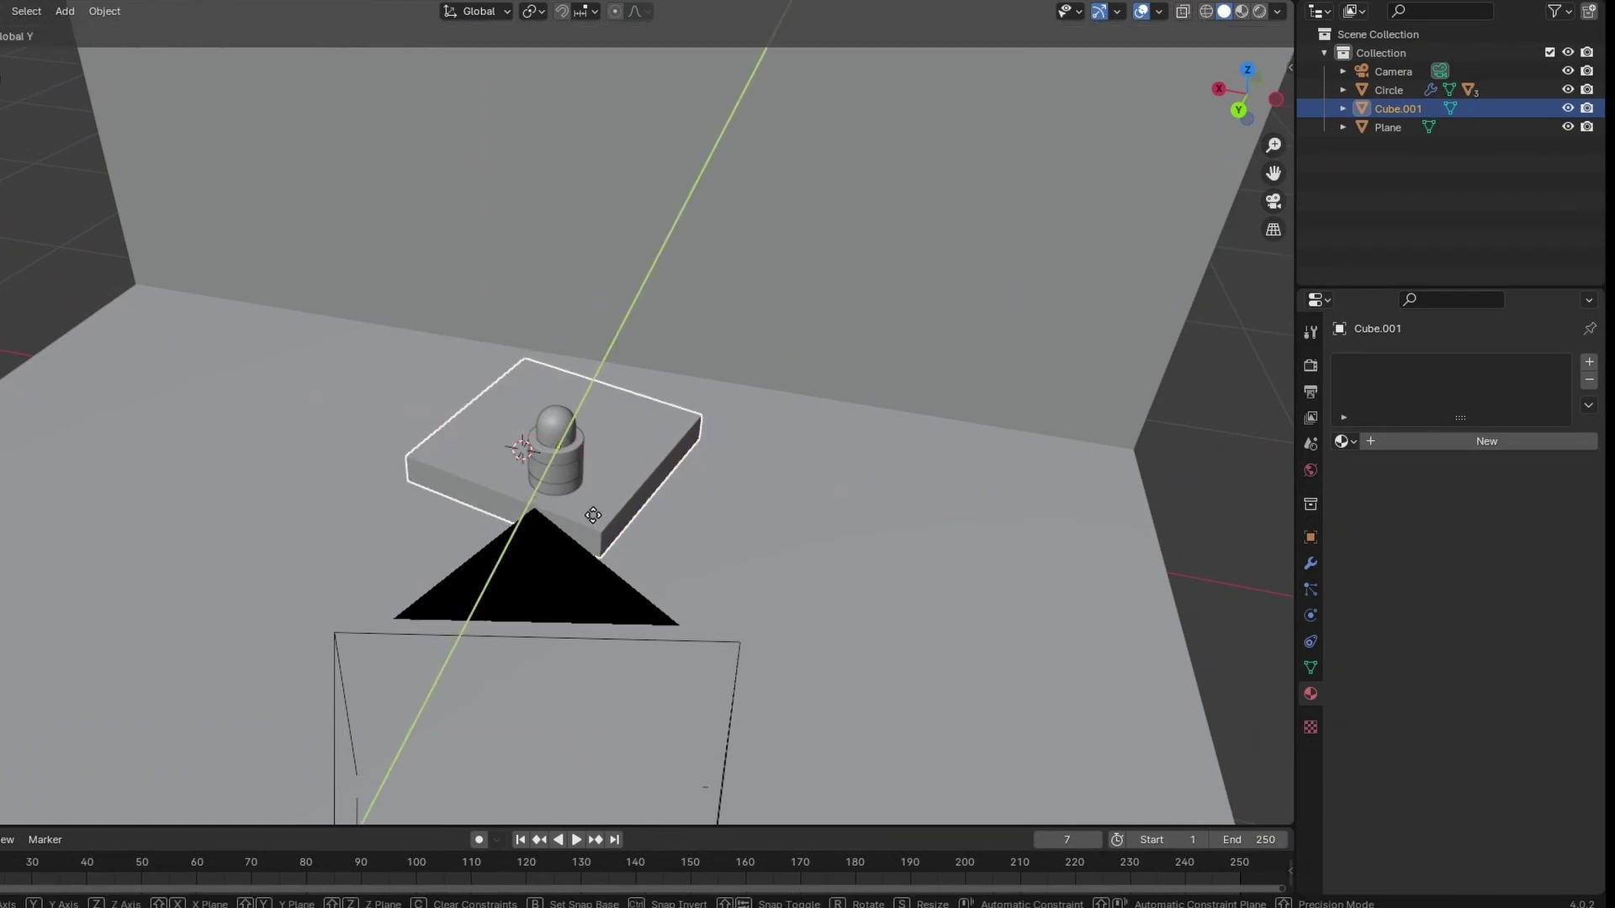
{"action": "left_click", "coordinate": [594, 523]}
Reposition the bottle on the platform, moving it about -0.042 m along Y and about -0.061 m along X.
{"action": "left_click", "coordinate": [569, 497]}
{"action": "key", "text": "g"}
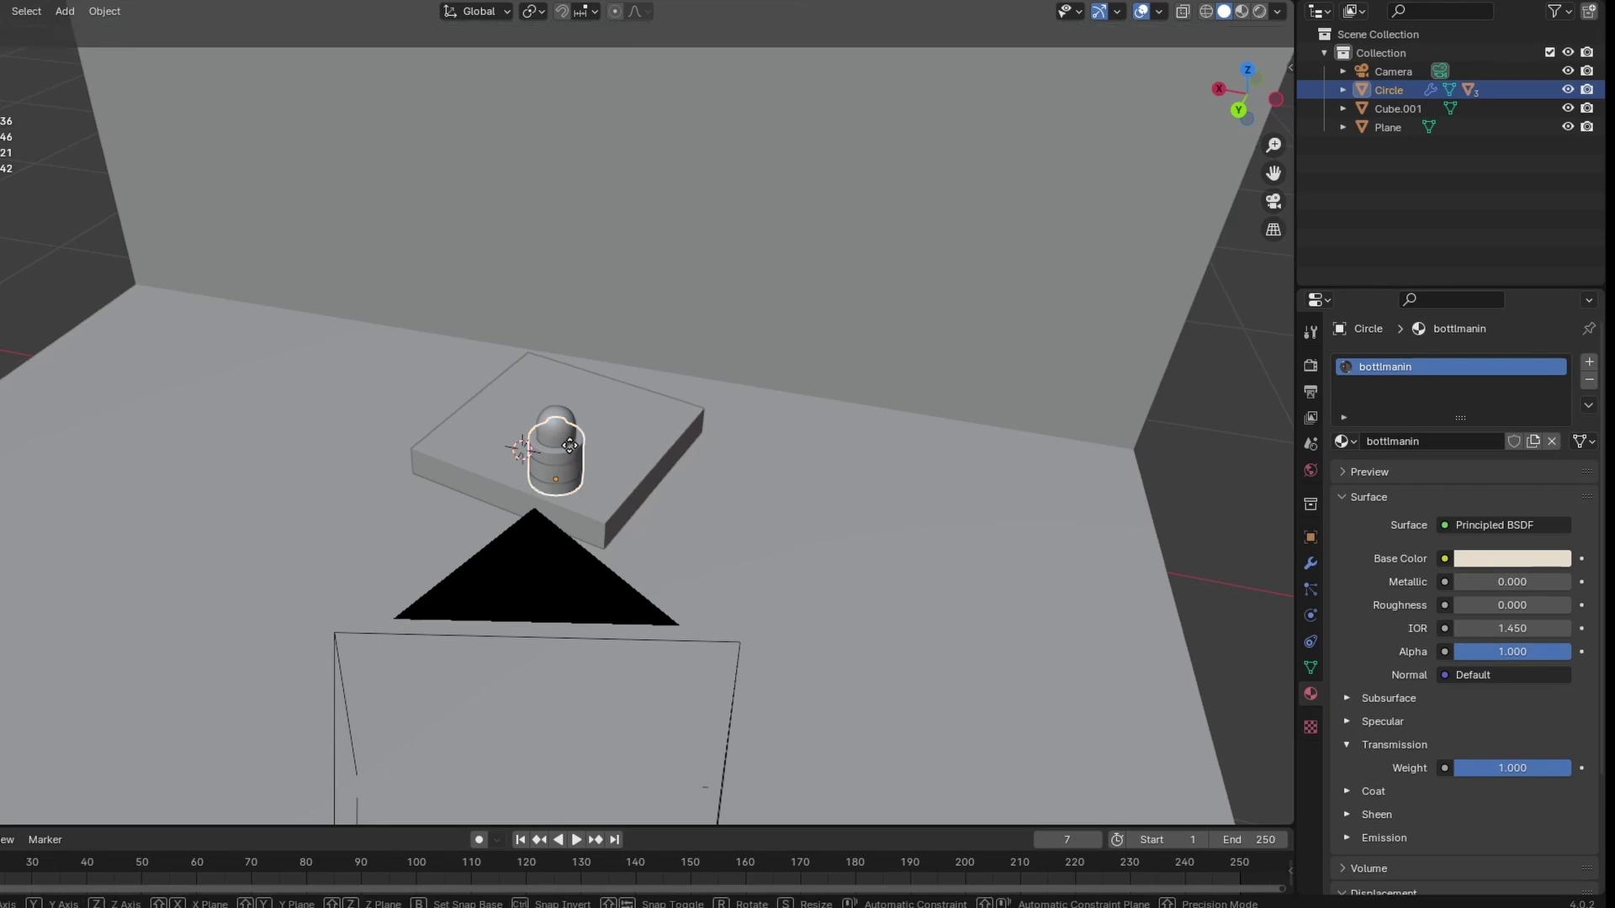
{"action": "key", "text": "y"}
{"action": "left_click", "coordinate": [578, 447]}
{"action": "key", "text": "g"}
{"action": "key", "text": "x"}
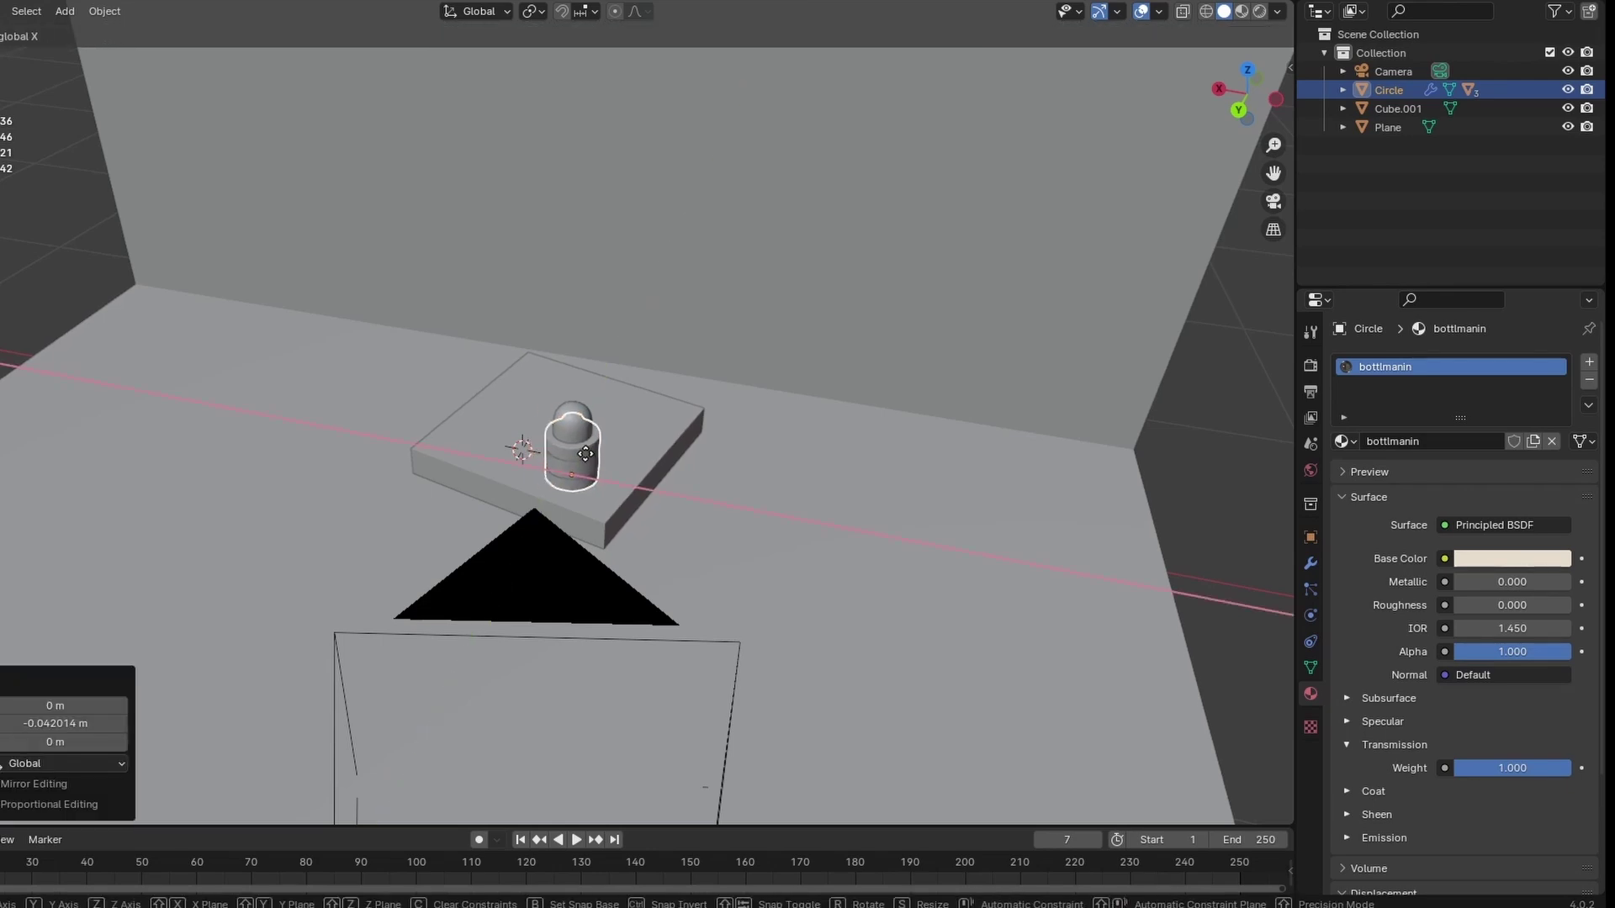
{"action": "left_click", "coordinate": [590, 465]}
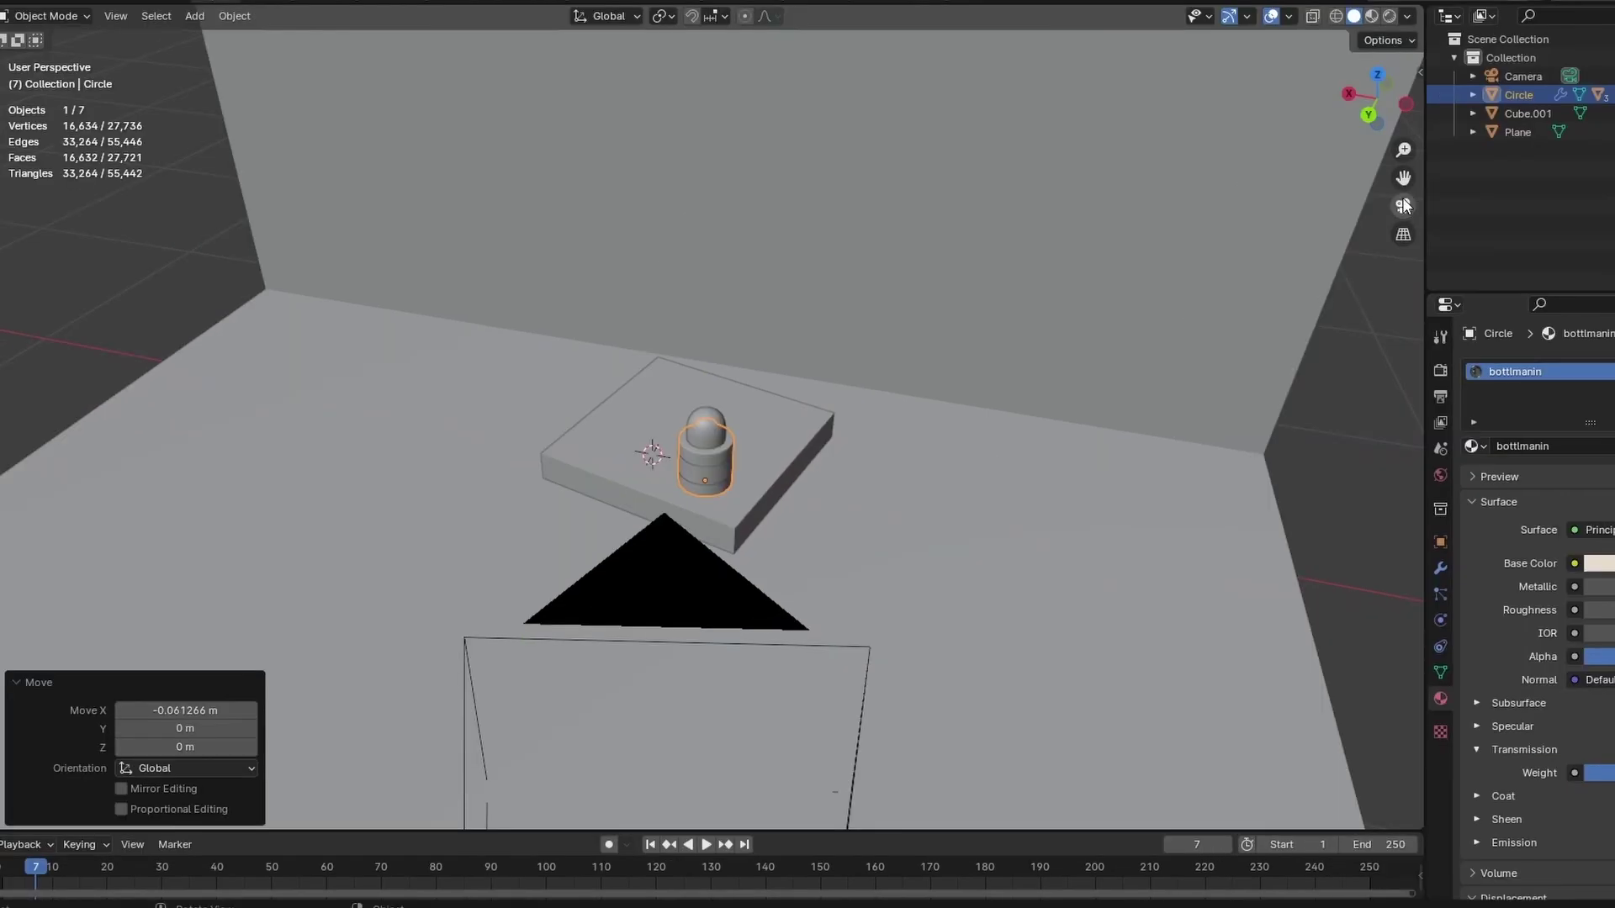
Return to the camera view and move the camera along X to centre the bottle in the frame.
{"action": "left_click", "coordinate": [1273, 201]}
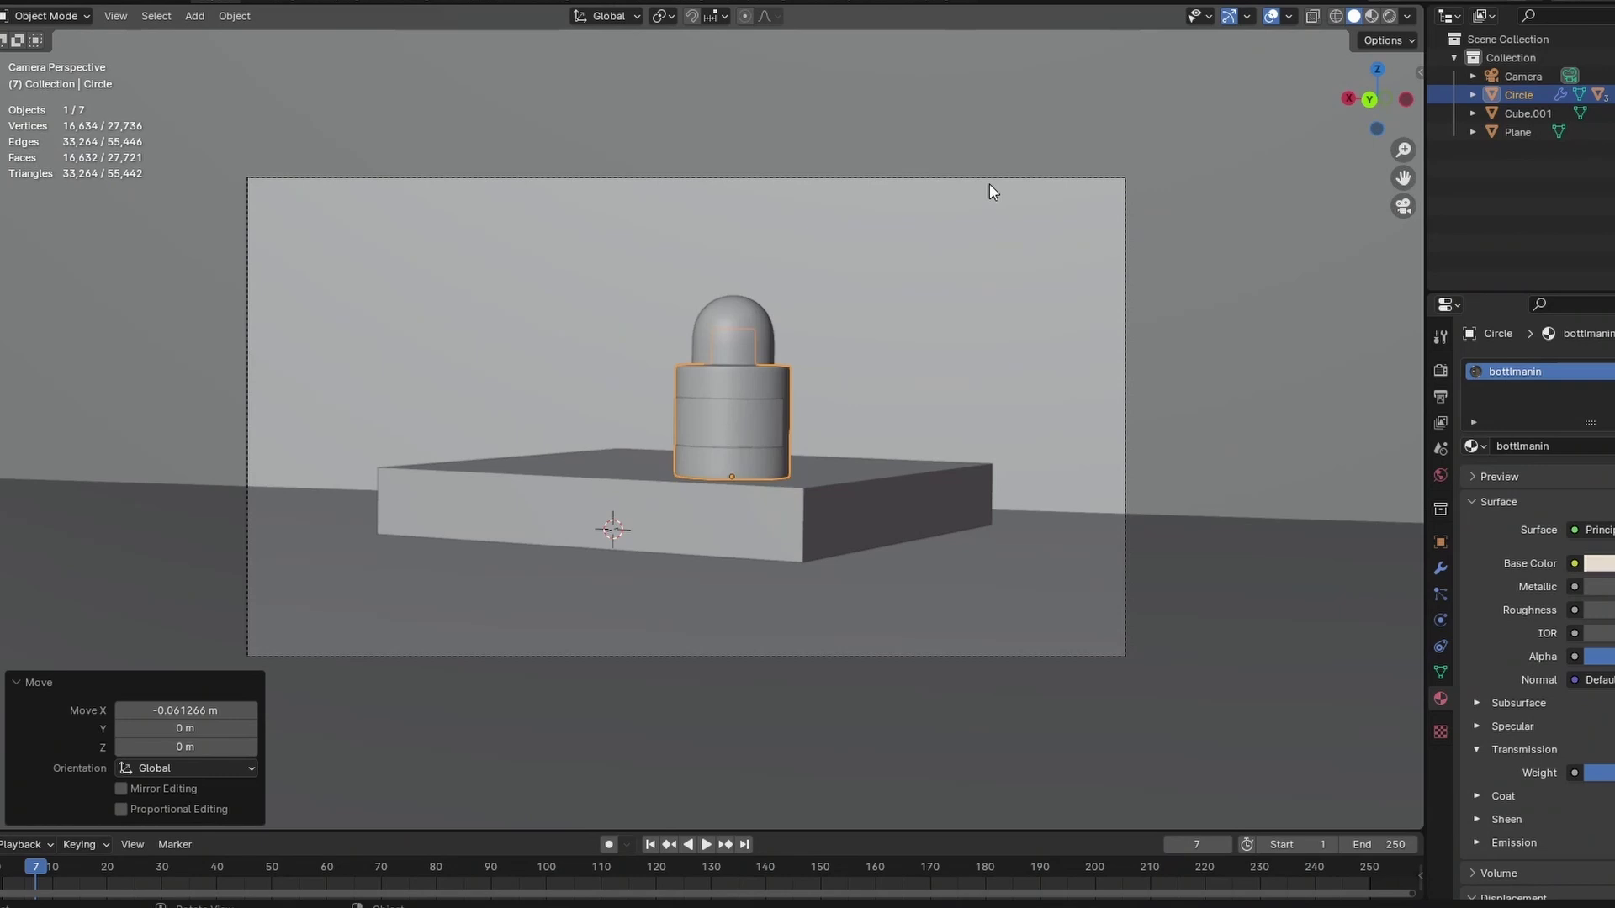
{"action": "left_click", "coordinate": [994, 178]}
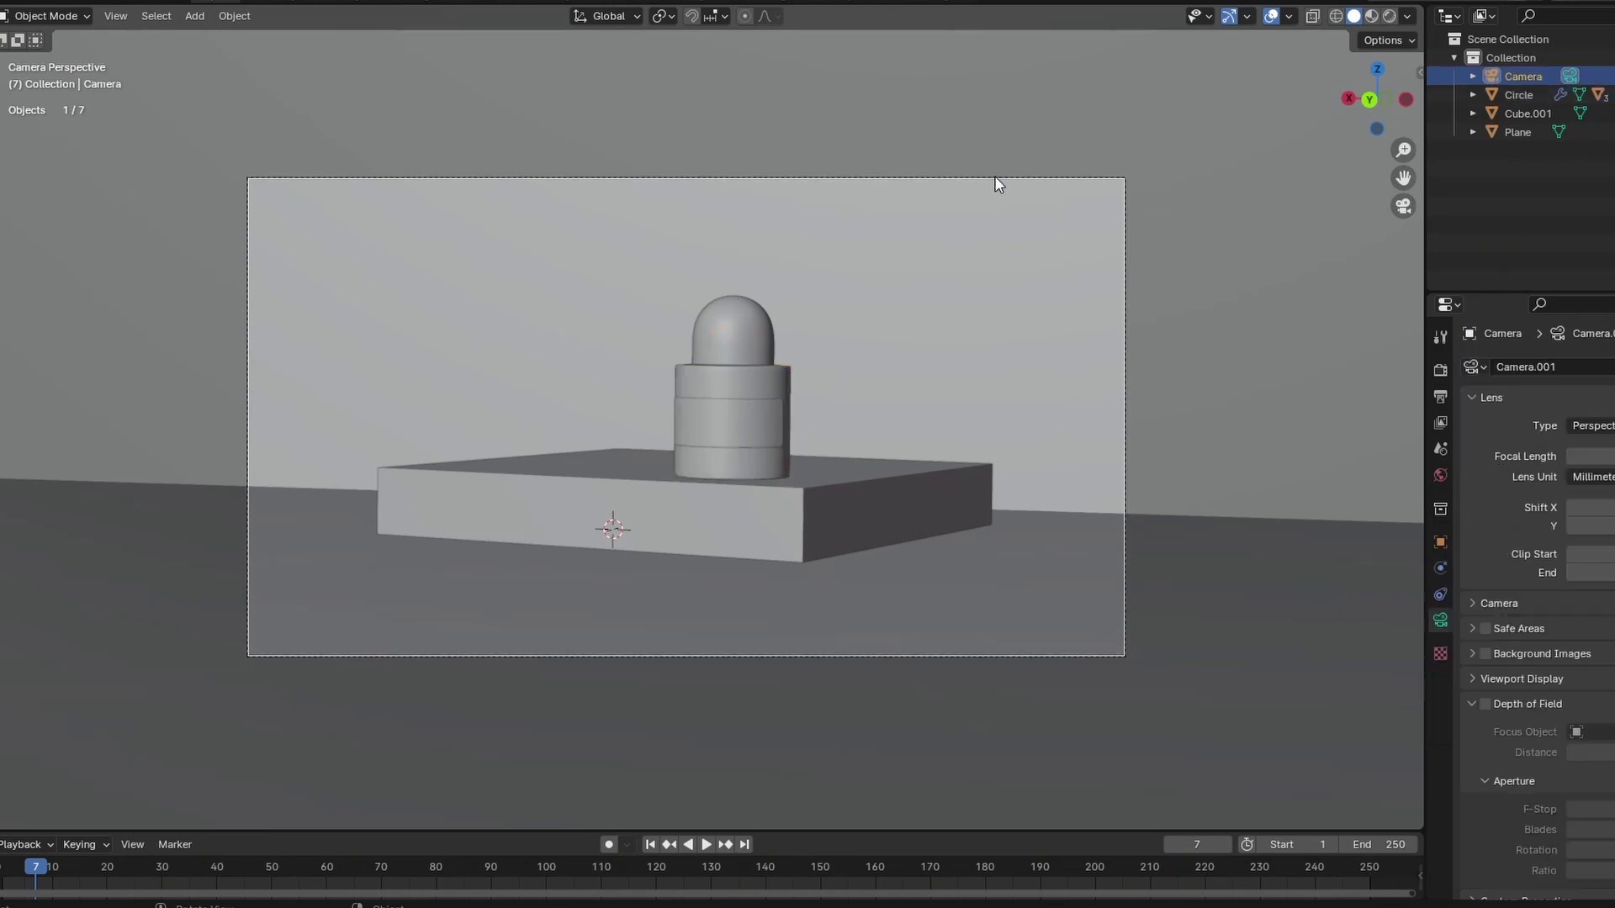
{"action": "key", "text": "g"}
{"action": "key", "text": "x"}
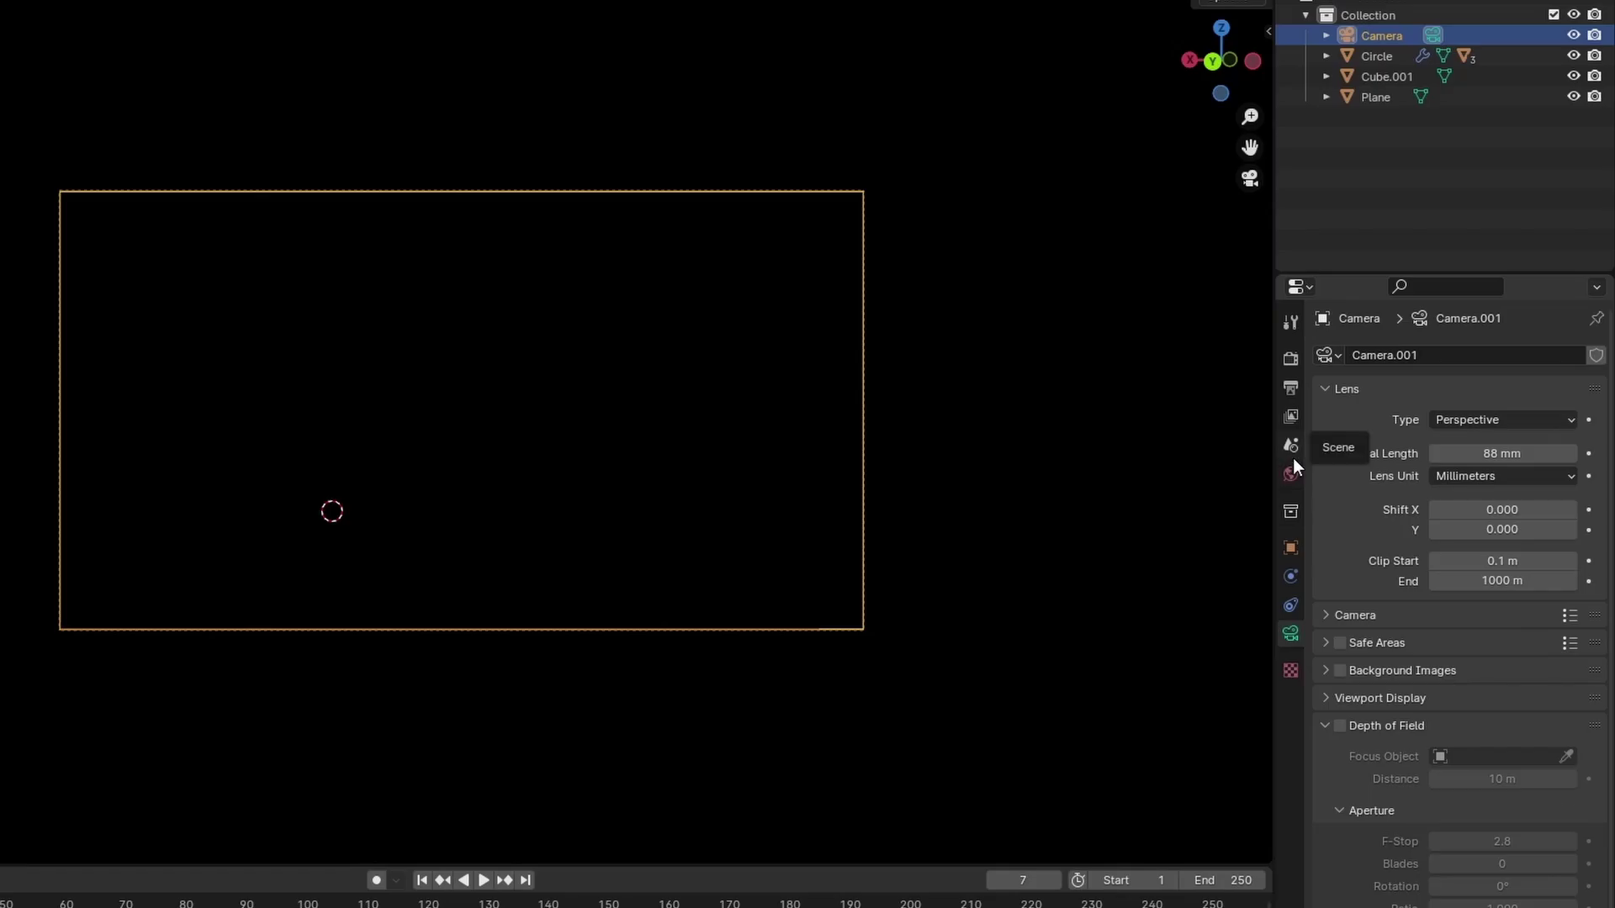
Light the scene with a 6 W area light positioned above the bottle, keeping the world background strength at 0.
{"action": "left_click", "coordinate": [1292, 471]}
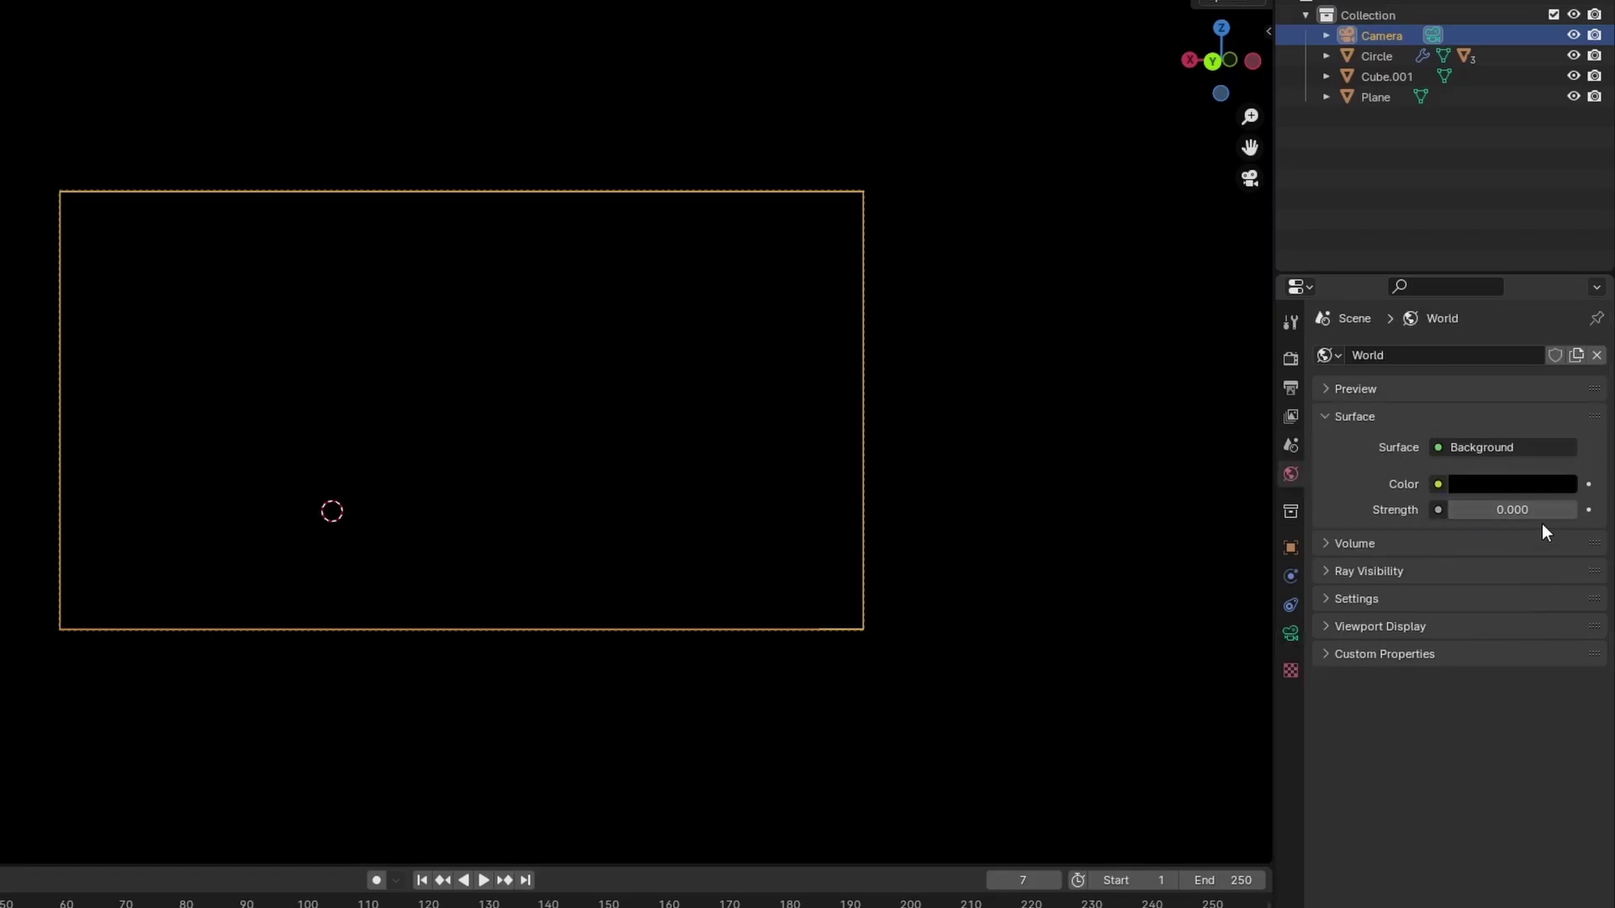
{"action": "left_click_drag", "start_coordinate": [1539, 511], "coordinate": [1575, 511]}
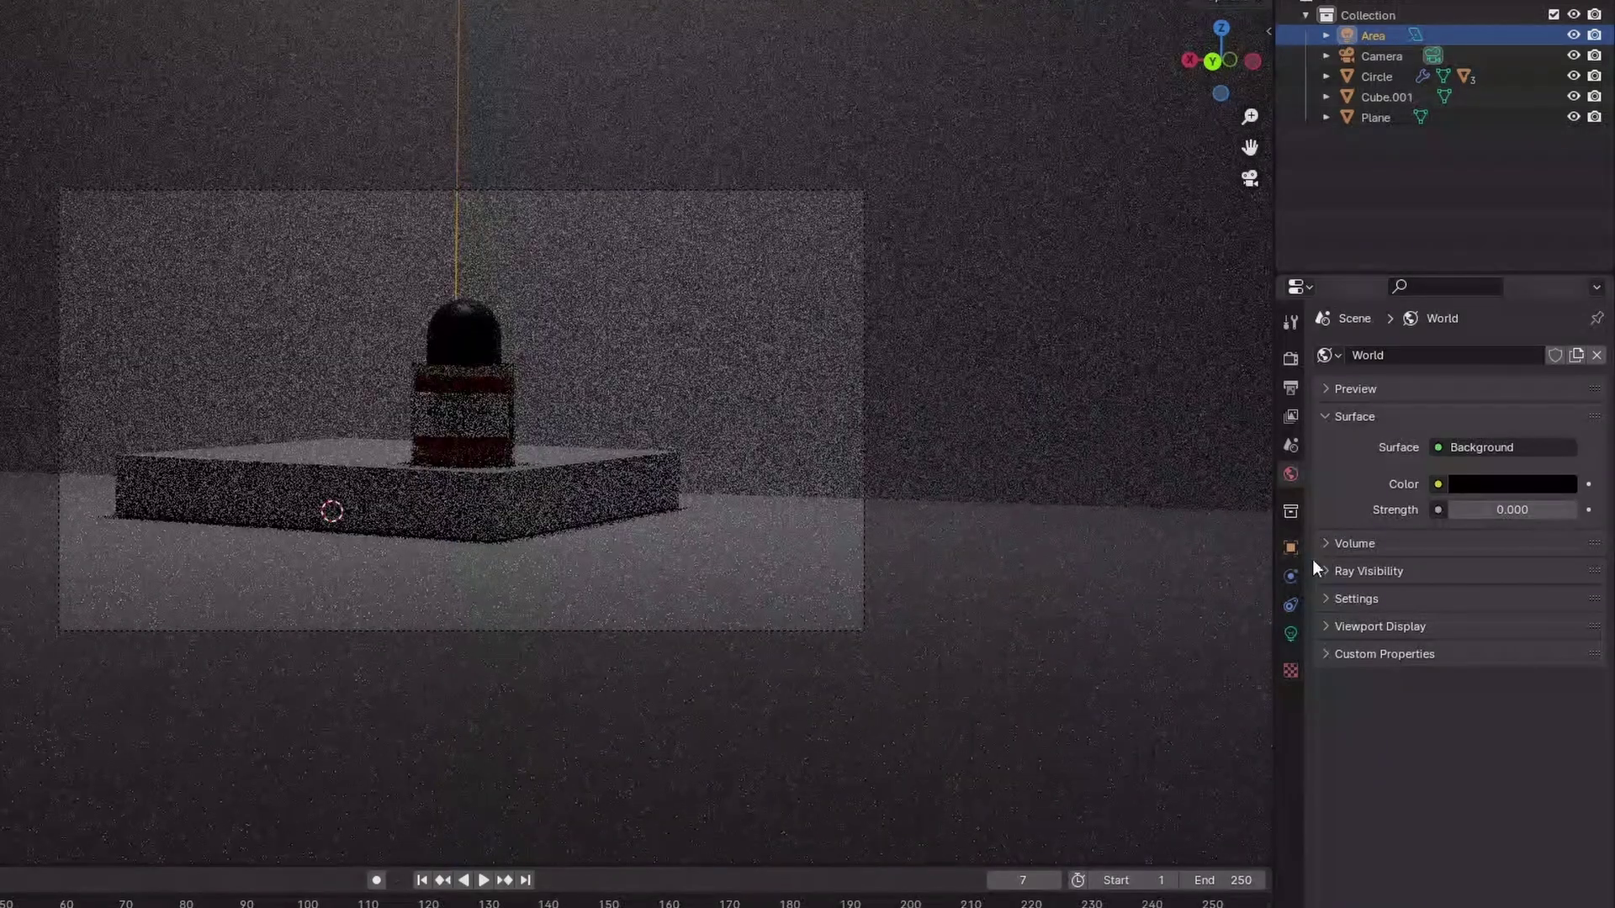
{"action": "left_click", "coordinate": [1291, 634]}
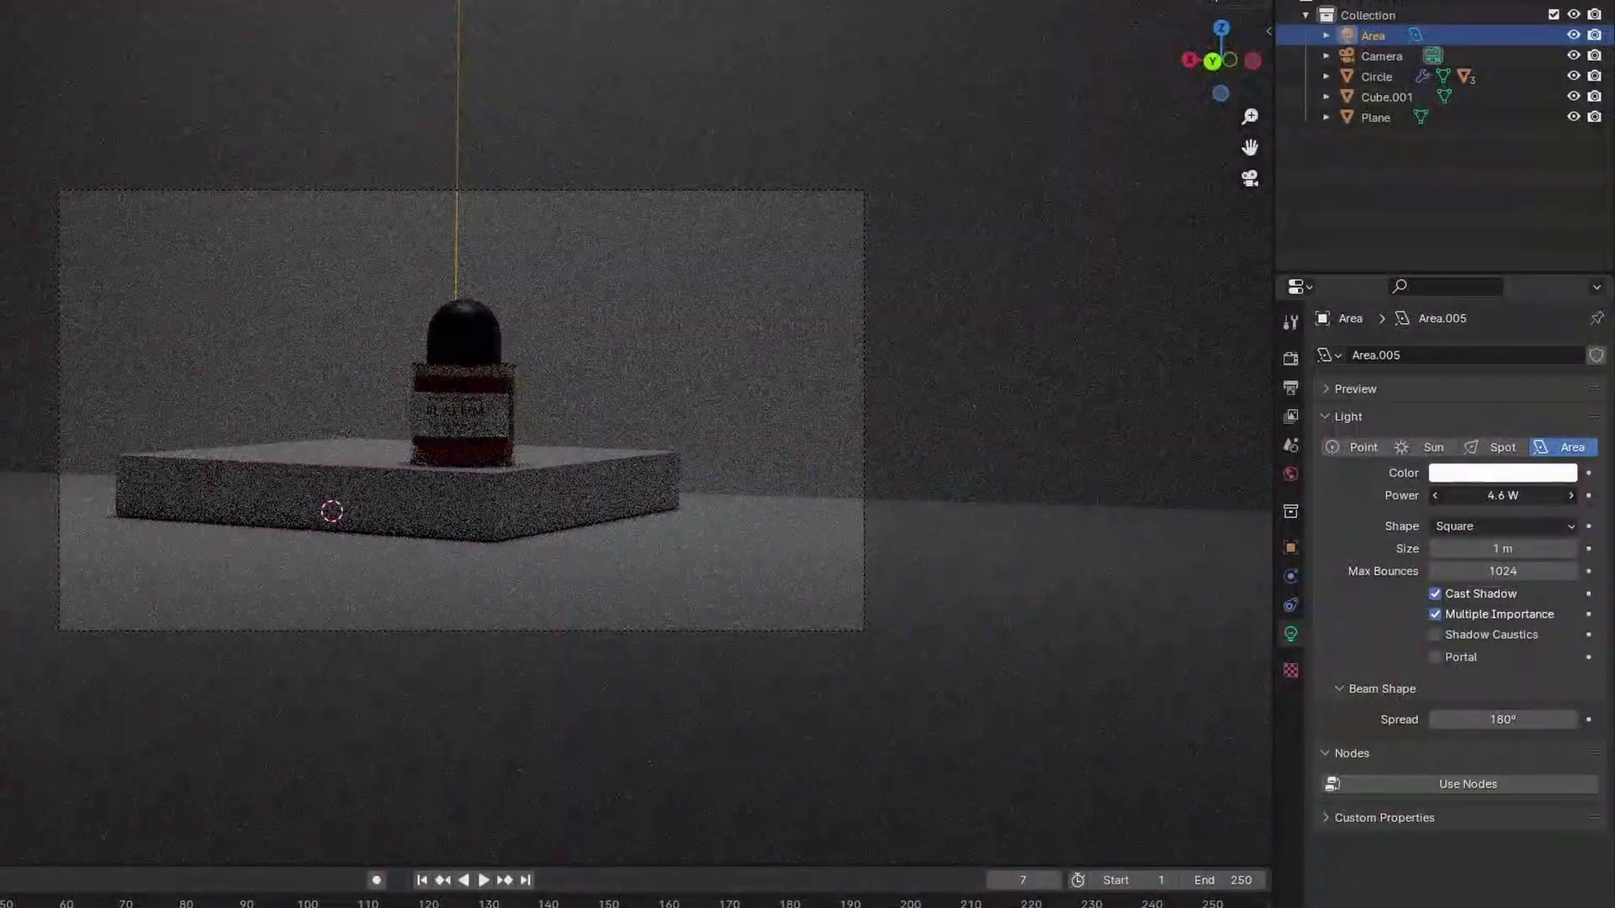
{"action": "left_click_drag", "start_coordinate": [1503, 495], "coordinate": [1519, 495]}
{"action": "key", "text": "g"}
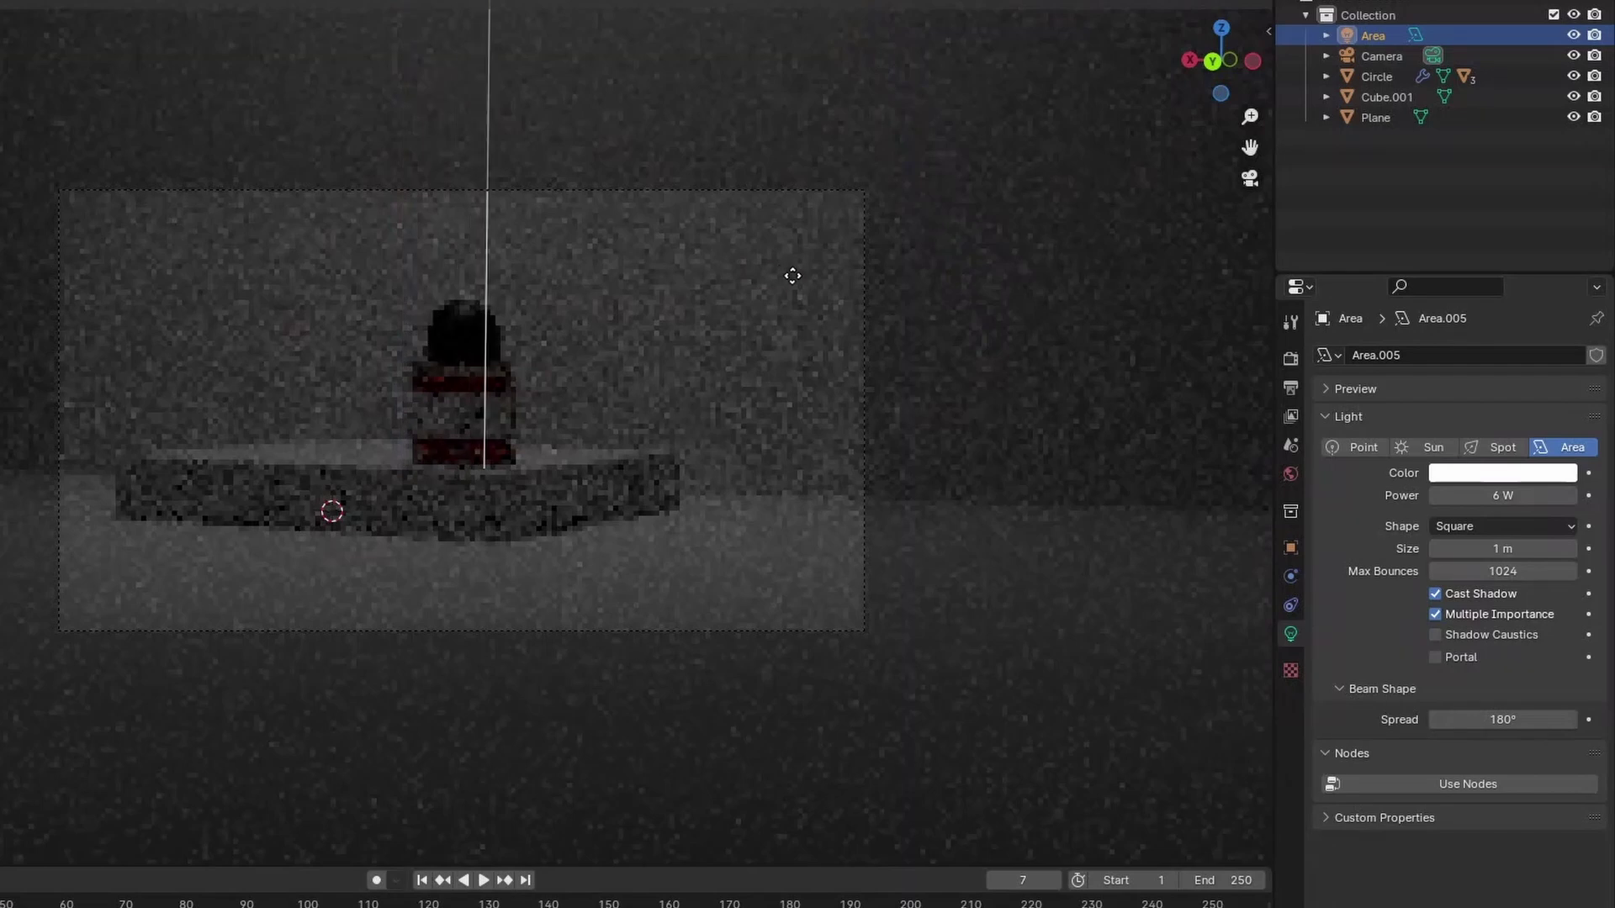
{"action": "left_click", "coordinate": [768, 311]}
{"action": "left_click", "coordinate": [912, 451]}
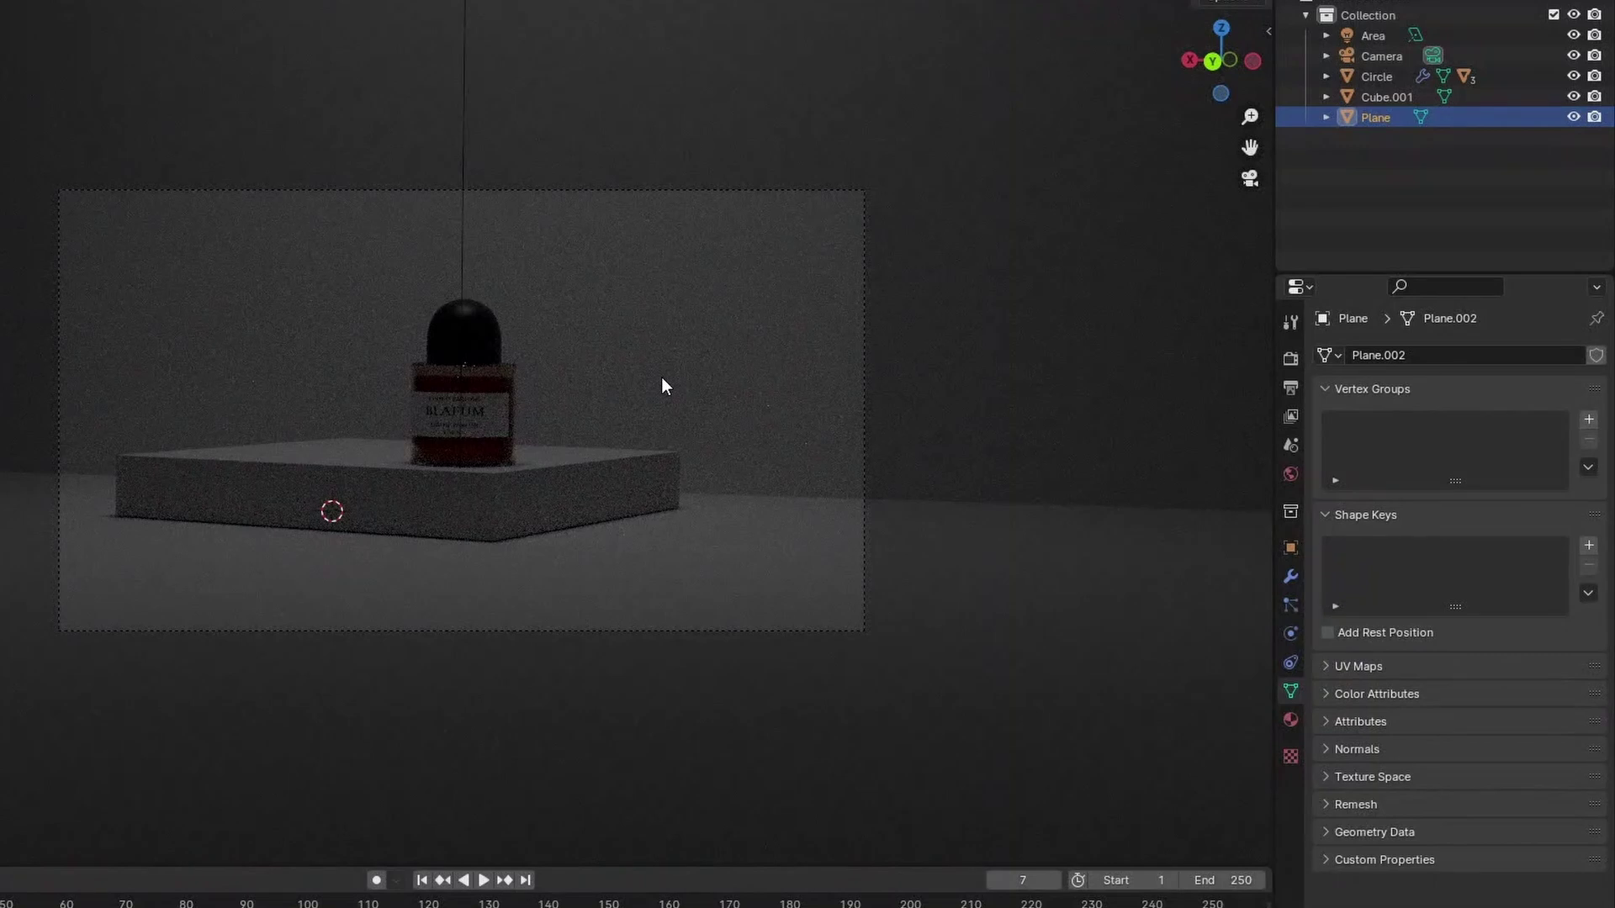
Duplicate the overhead area light as a tilted 10 W light on the bottle's left side, shifting it along its local Z axis.
{"action": "middle_click_drag", "start_coordinate": [499, 273], "coordinate": [642, 396]}
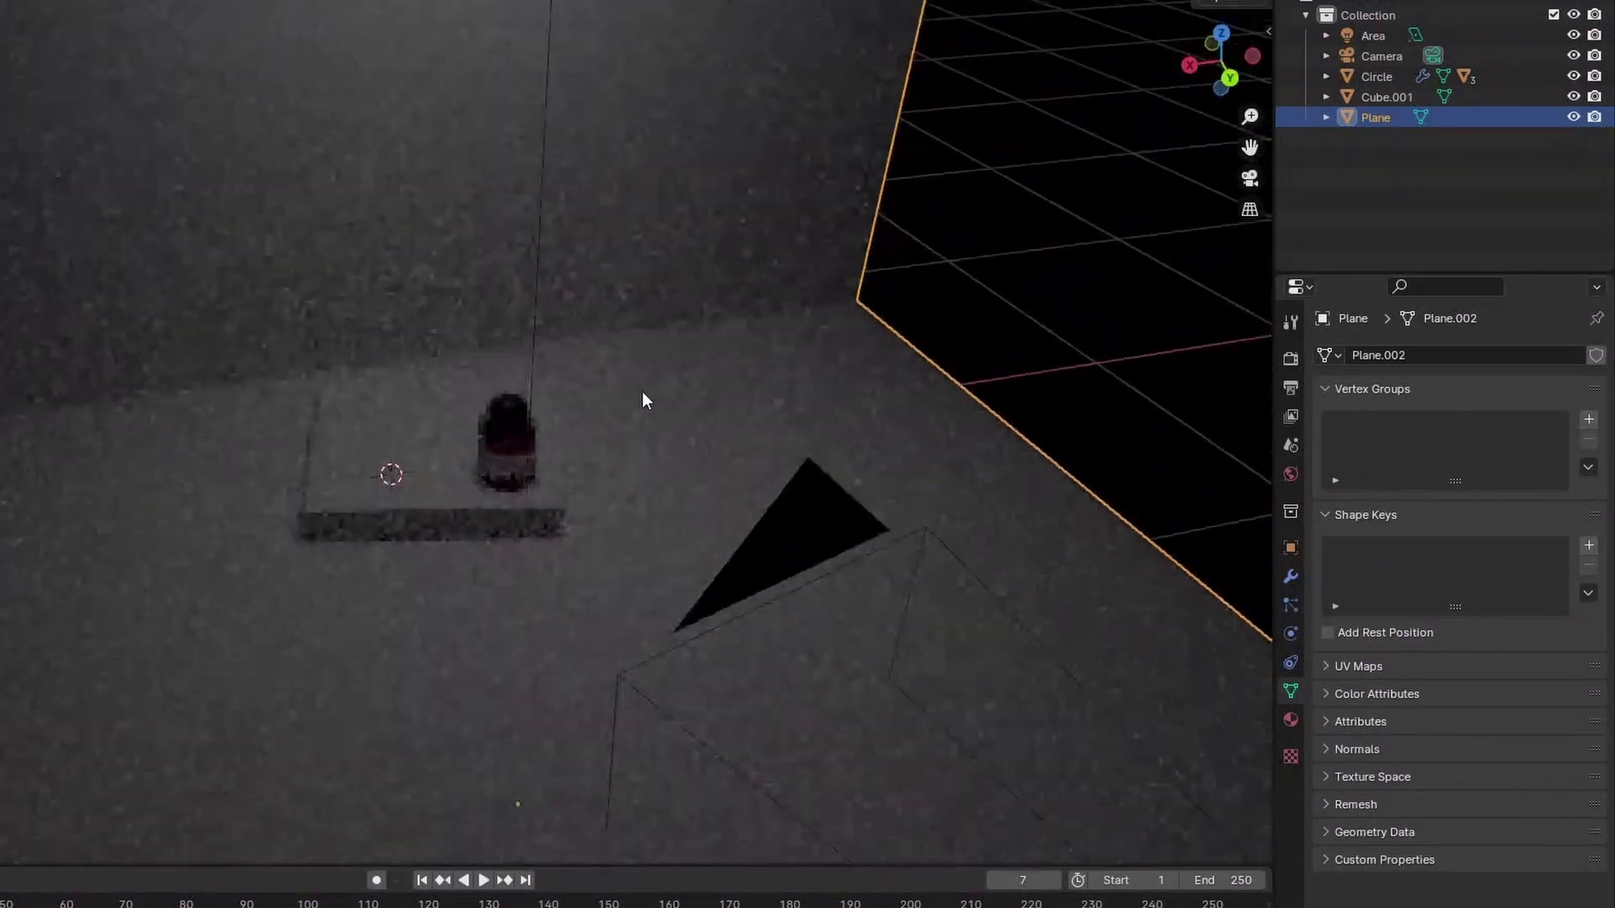
{"action": "left_click", "coordinate": [537, 352]}
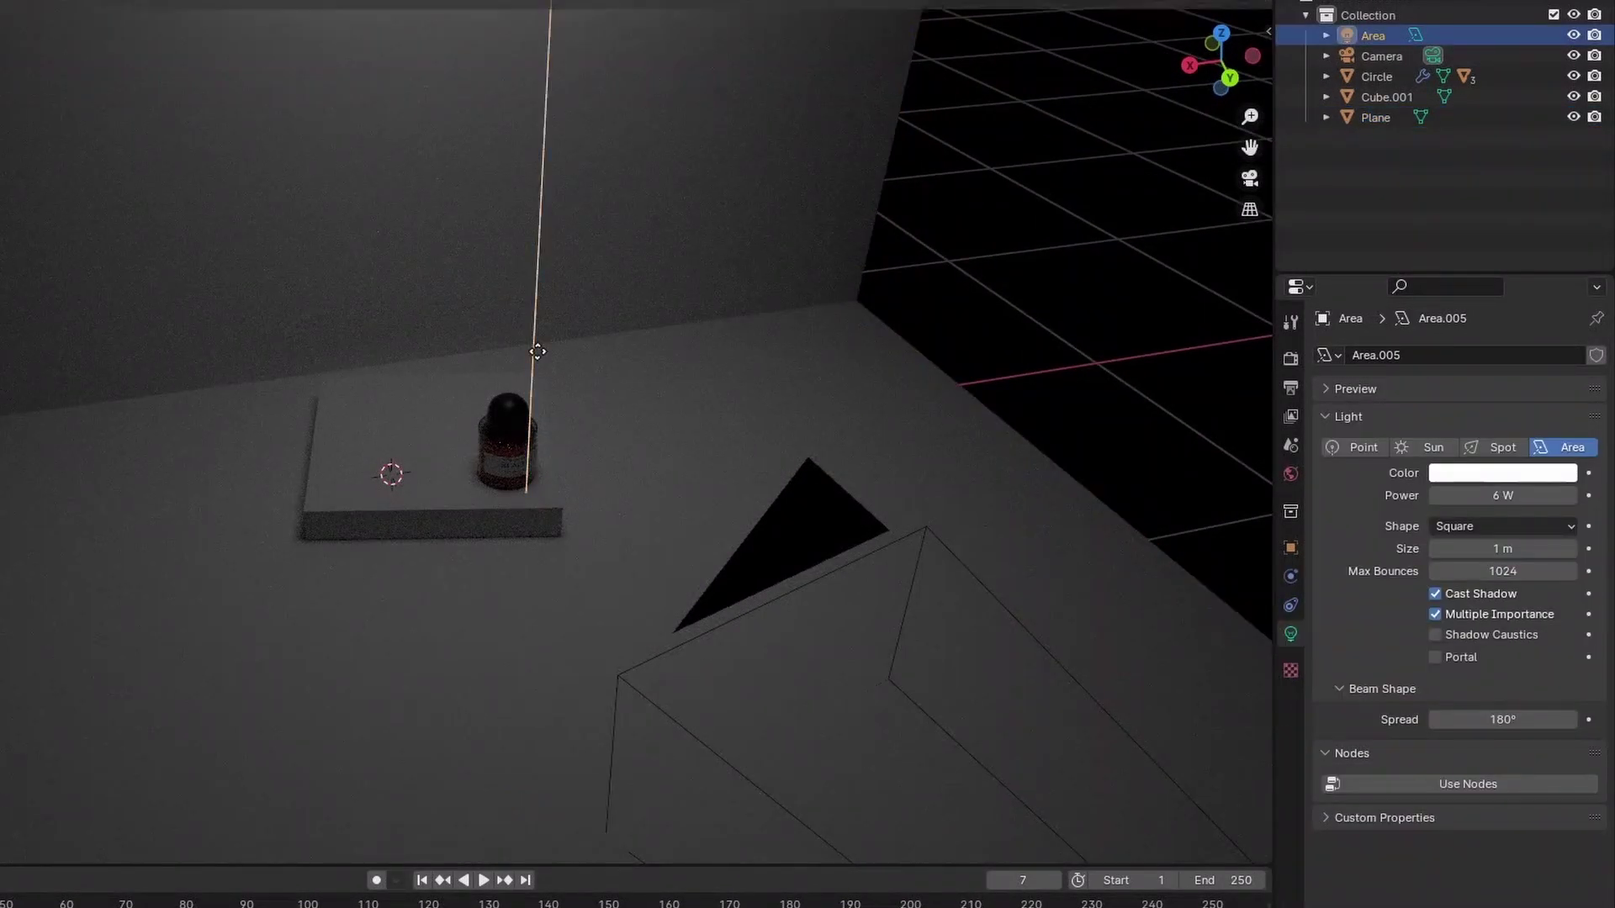
{"action": "key", "text": "shift+d"}
{"action": "key", "text": "KP_0"}
{"action": "key", "text": "s"}
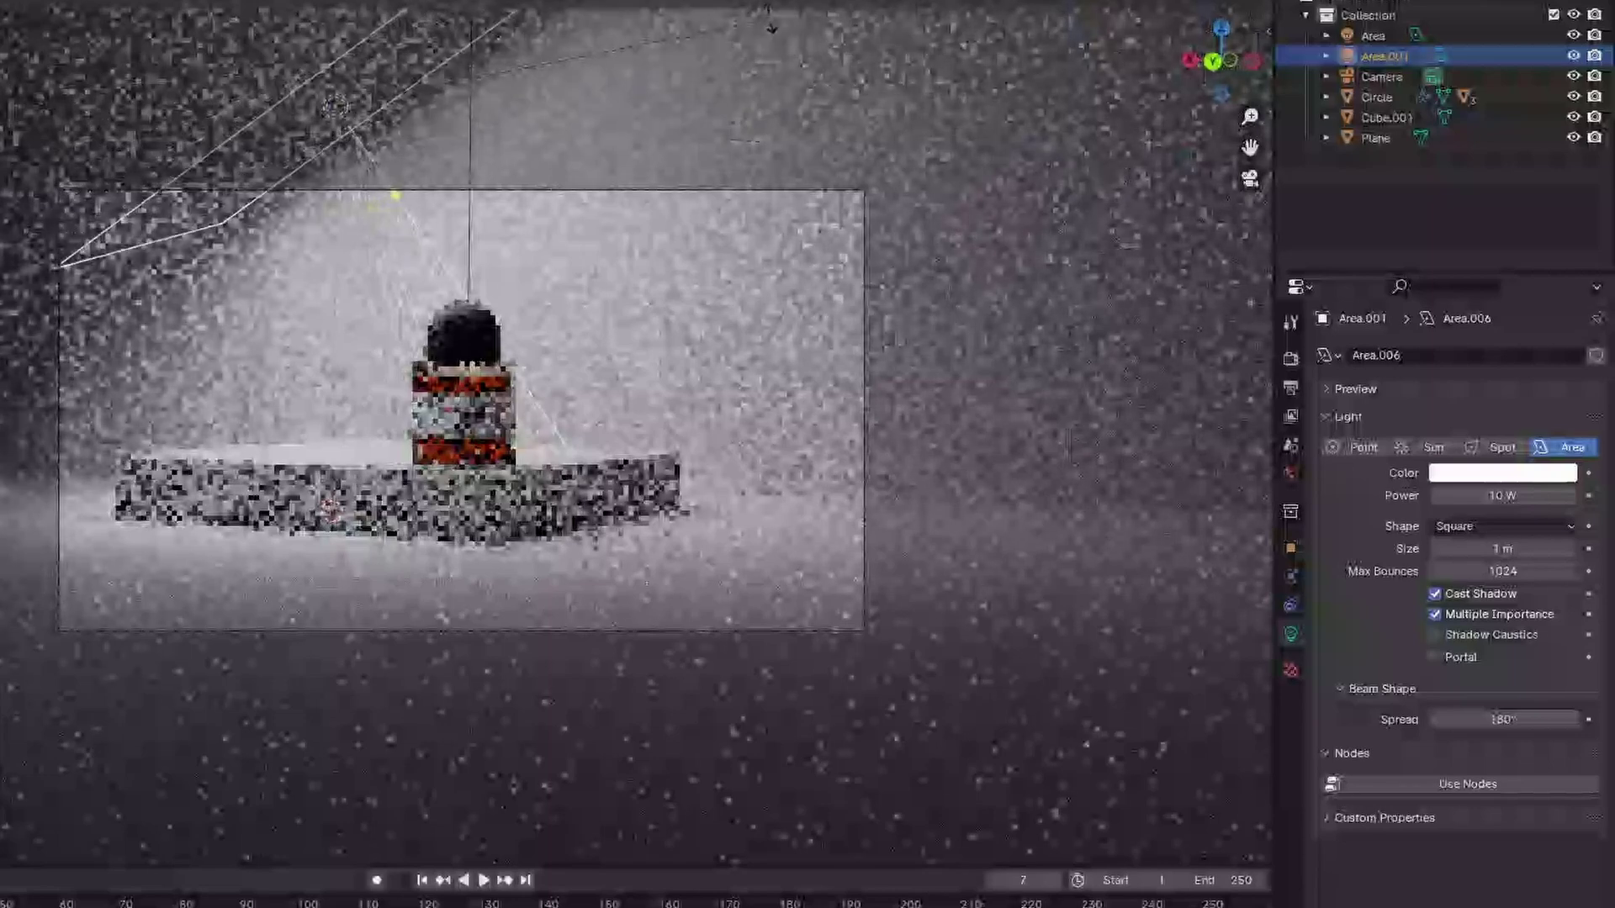
{"action": "left_click", "coordinate": [740, 8]}
{"action": "key", "text": "g"}
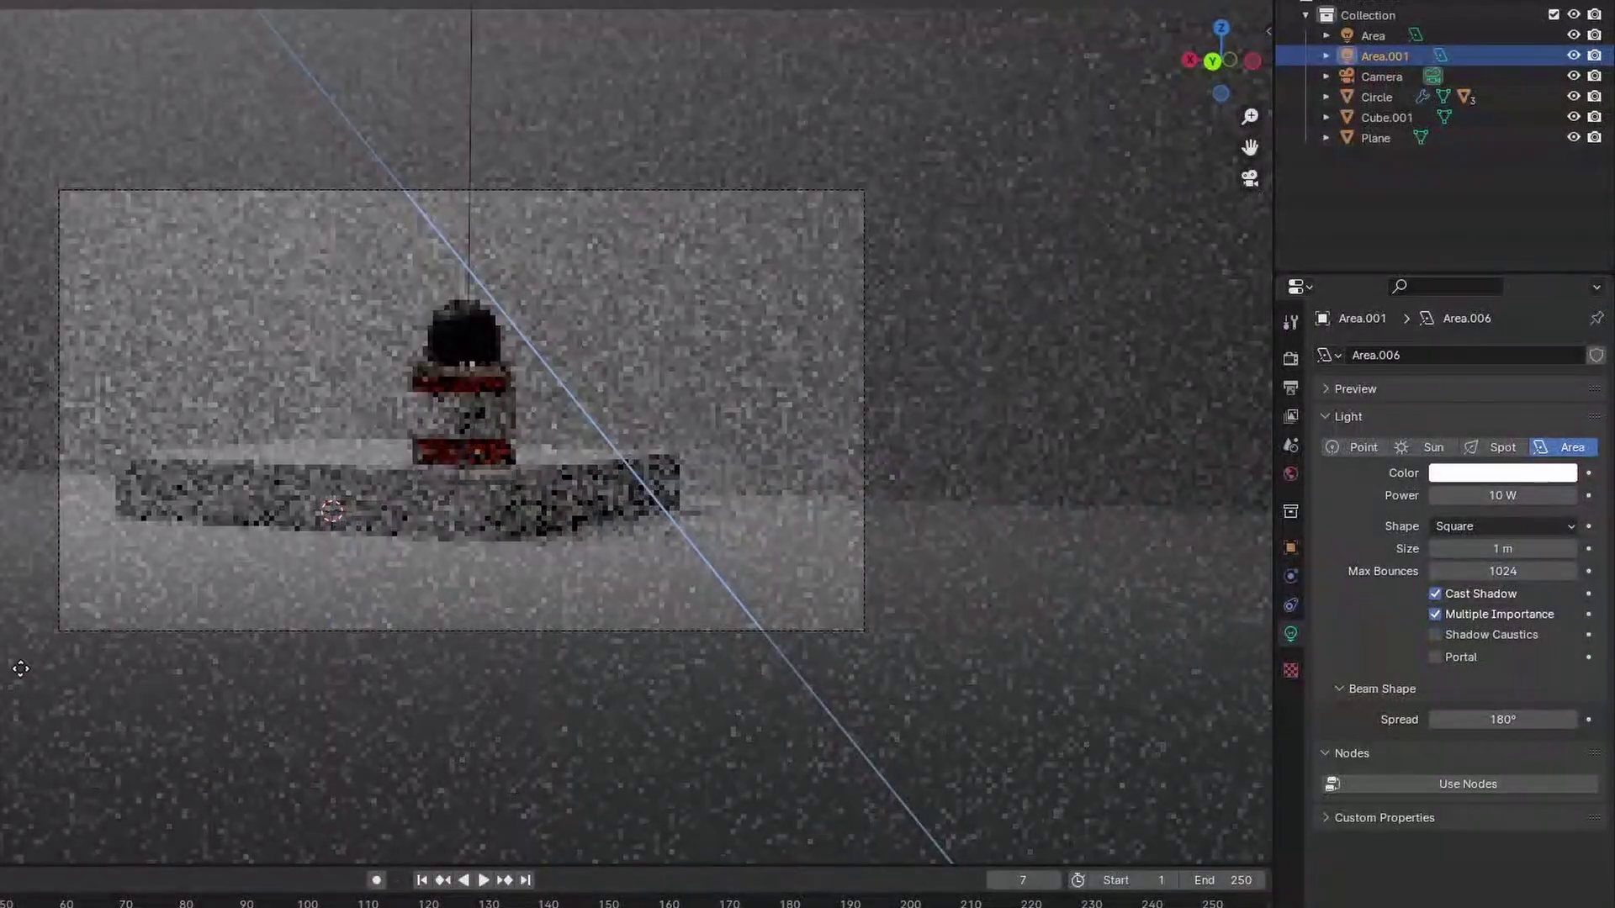
{"action": "left_click", "coordinate": [673, 830]}
Scale the platform down horizontally and move the 1.3 W area light farther out on the bottle's right side.
{"action": "left_click", "coordinate": [526, 529]}
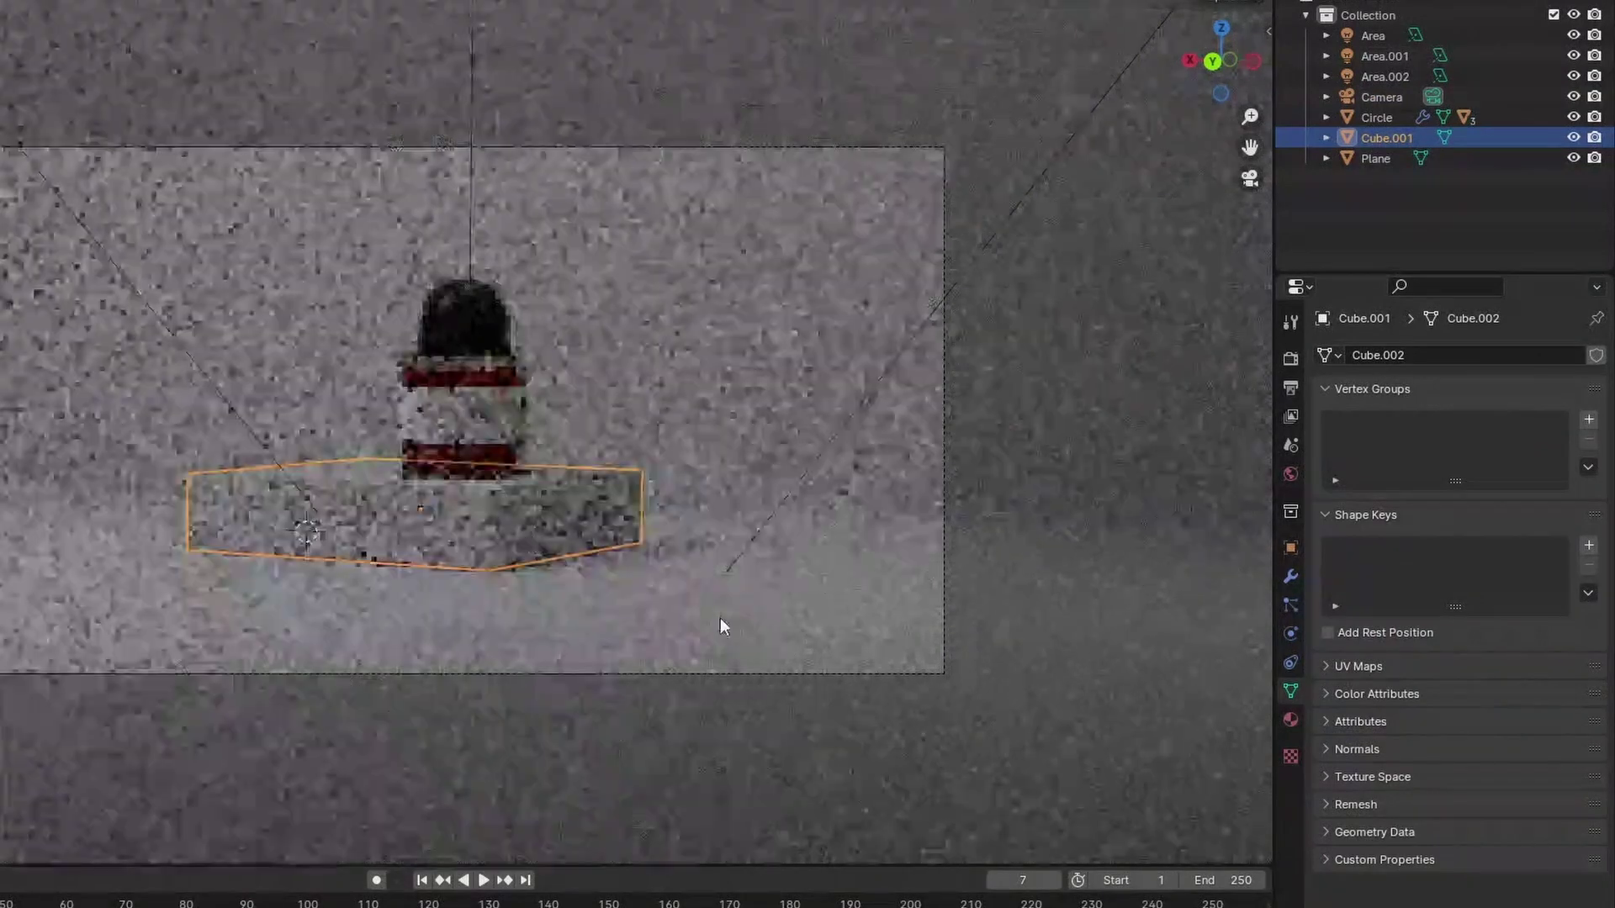
{"action": "left_click", "coordinate": [721, 617]}
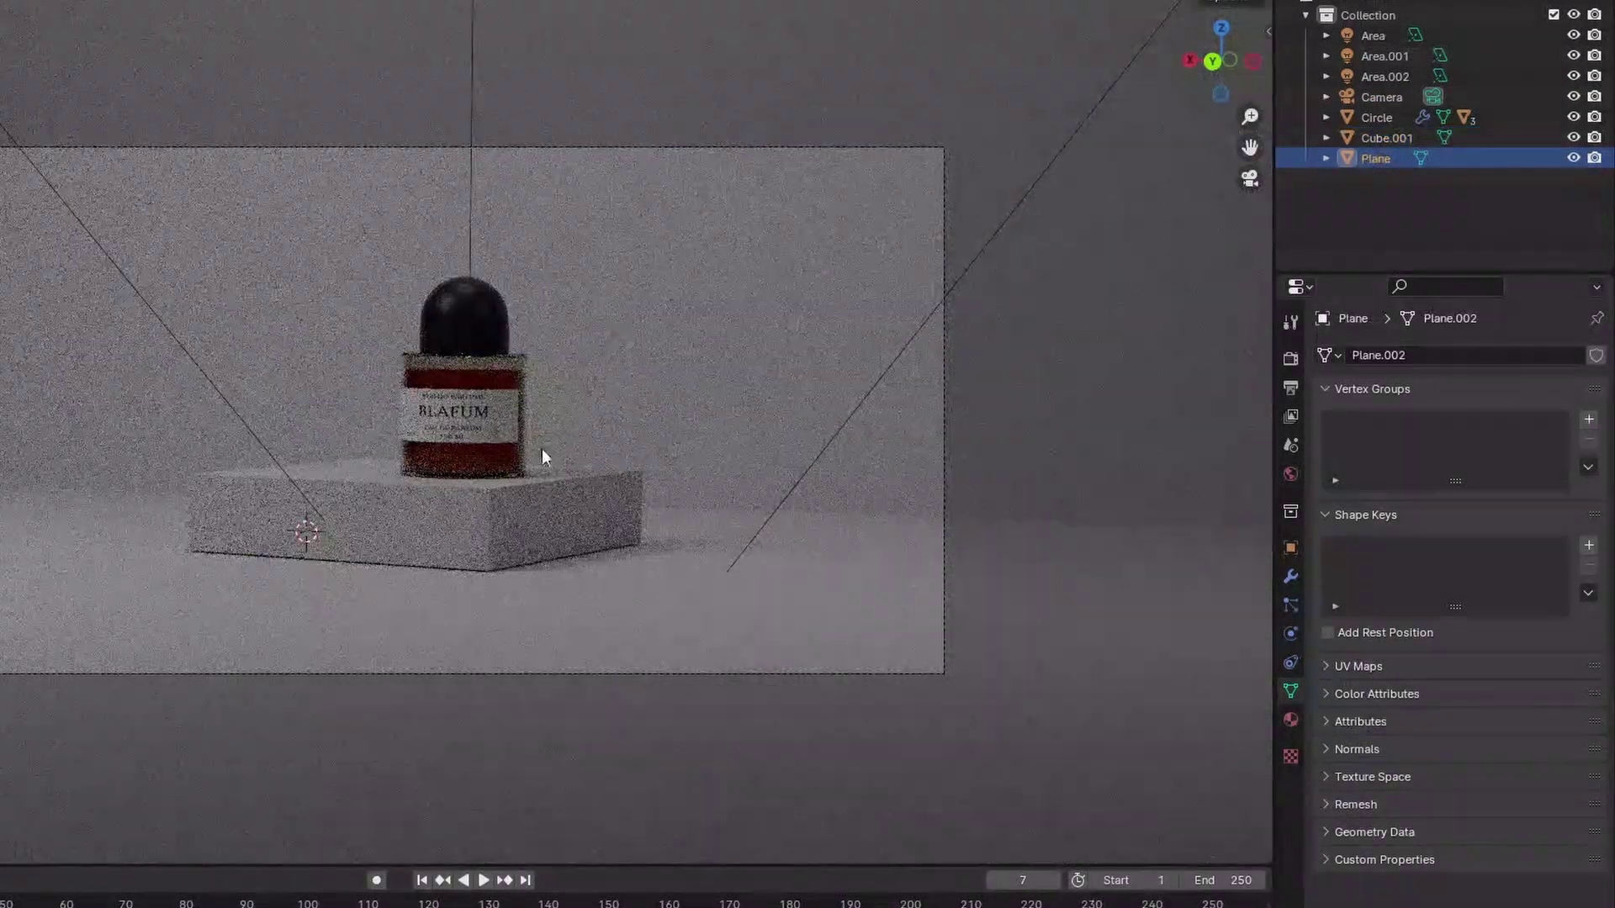
{"action": "left_click", "coordinate": [790, 492]}
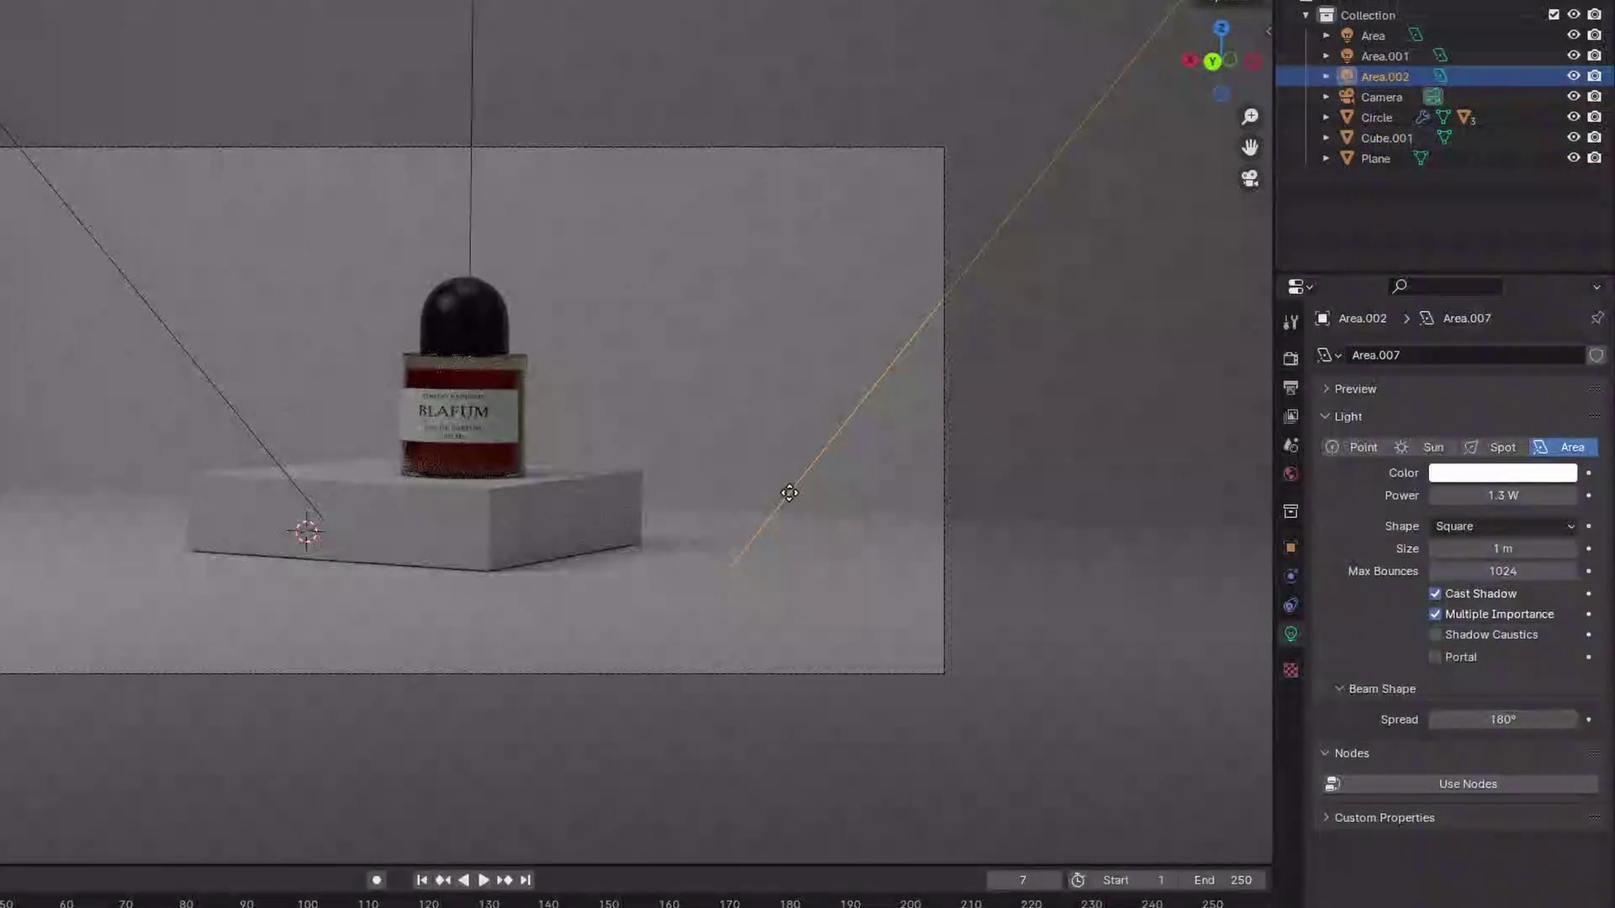
{"action": "key", "text": "g"}
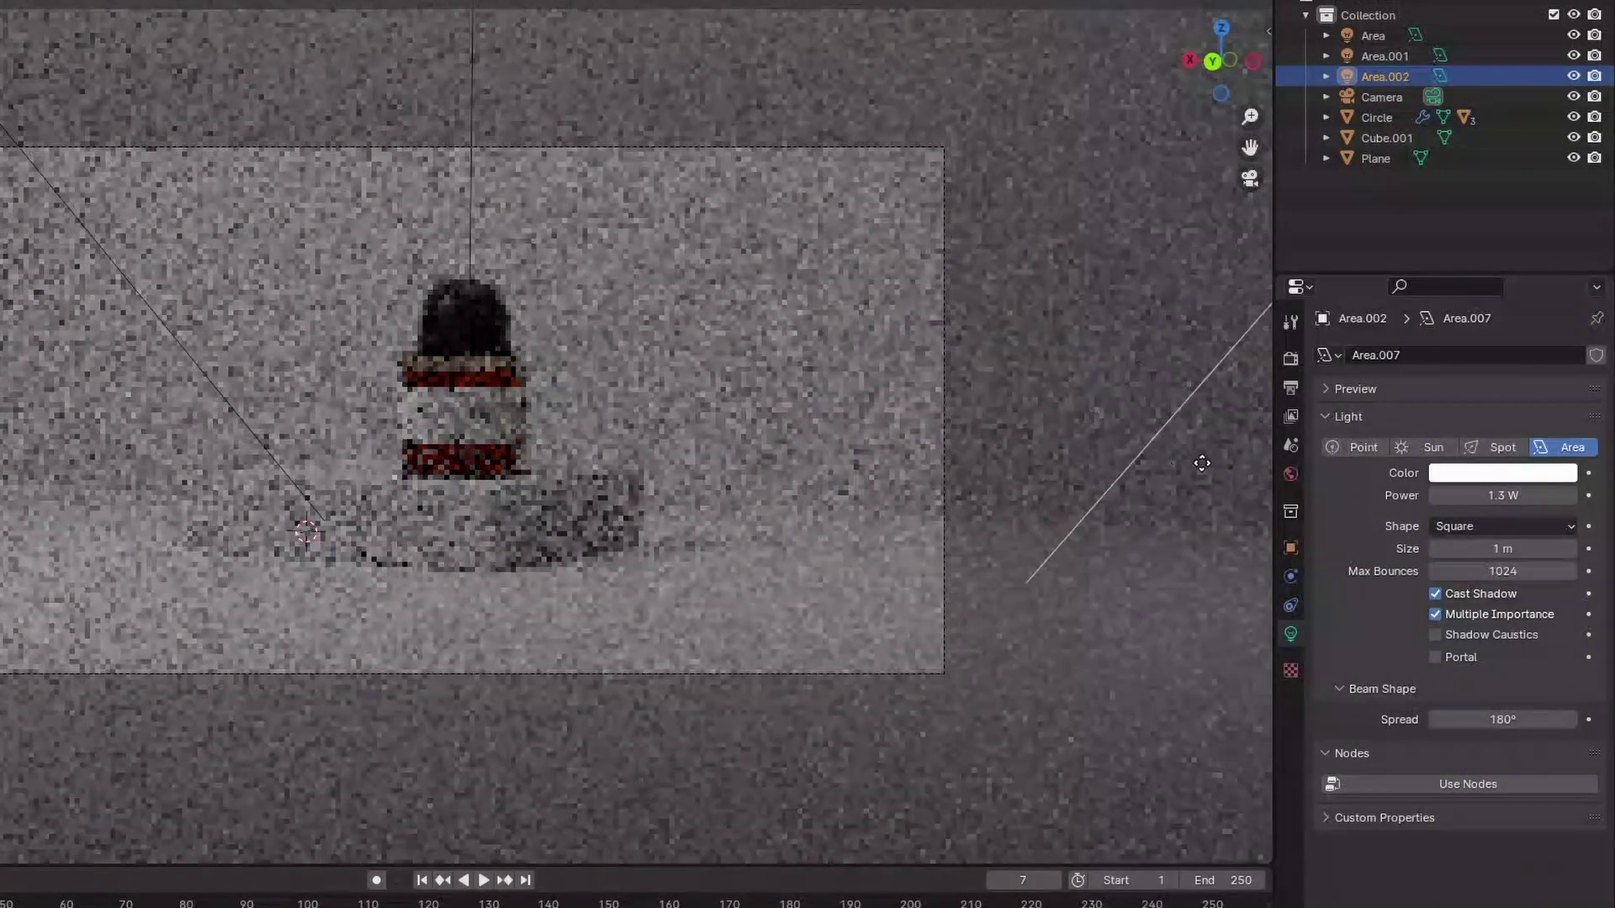
{"action": "left_click", "coordinate": [1201, 462]}
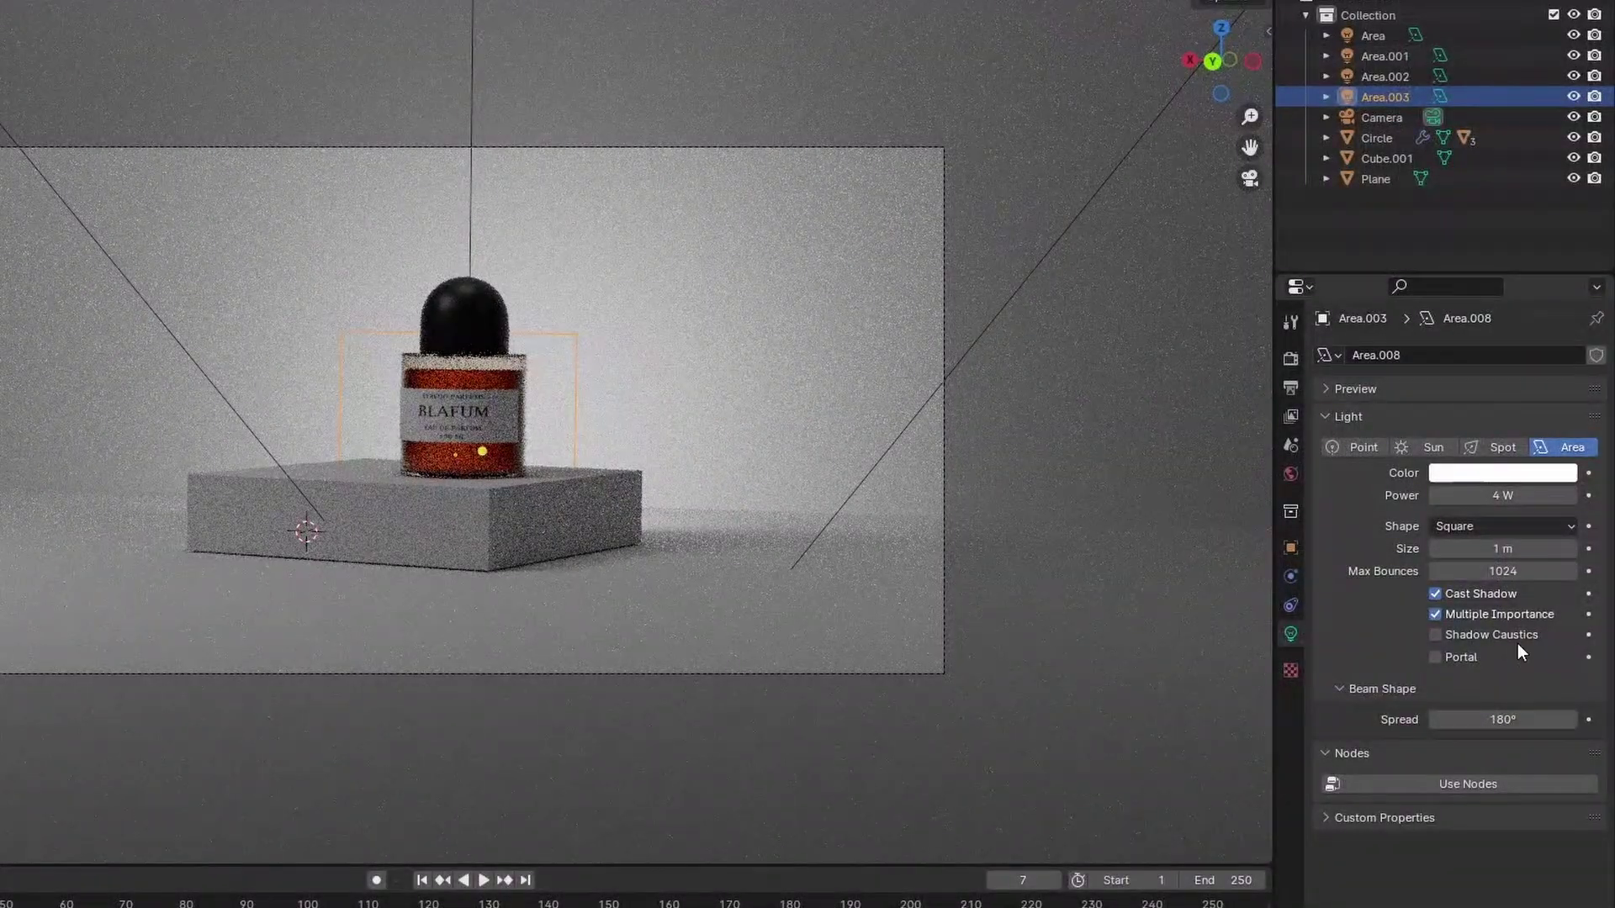
Narrow the beam spread of the 4 W area light behind the bottle, rotate it about Z, and reposition the right side light.
{"action": "left_click_drag", "start_coordinate": [1503, 719], "coordinate": [1312, 719]}
{"action": "key", "text": "r"}
{"action": "key", "text": "z"}
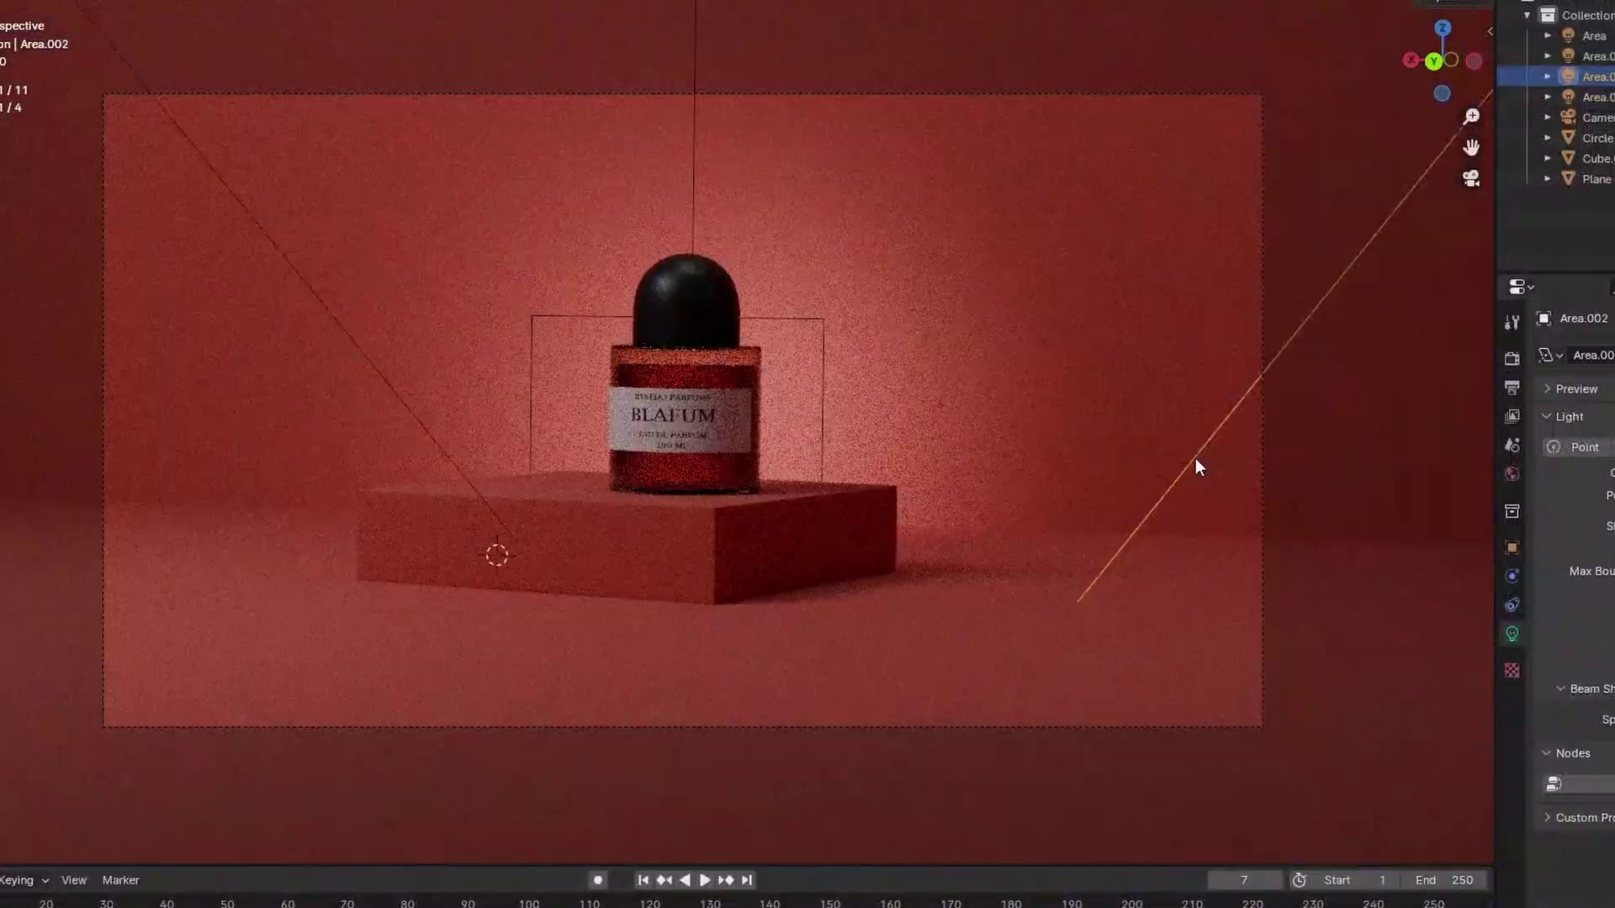
{"action": "left_click_drag", "start_coordinate": [1195, 457], "coordinate": [1021, 432]}
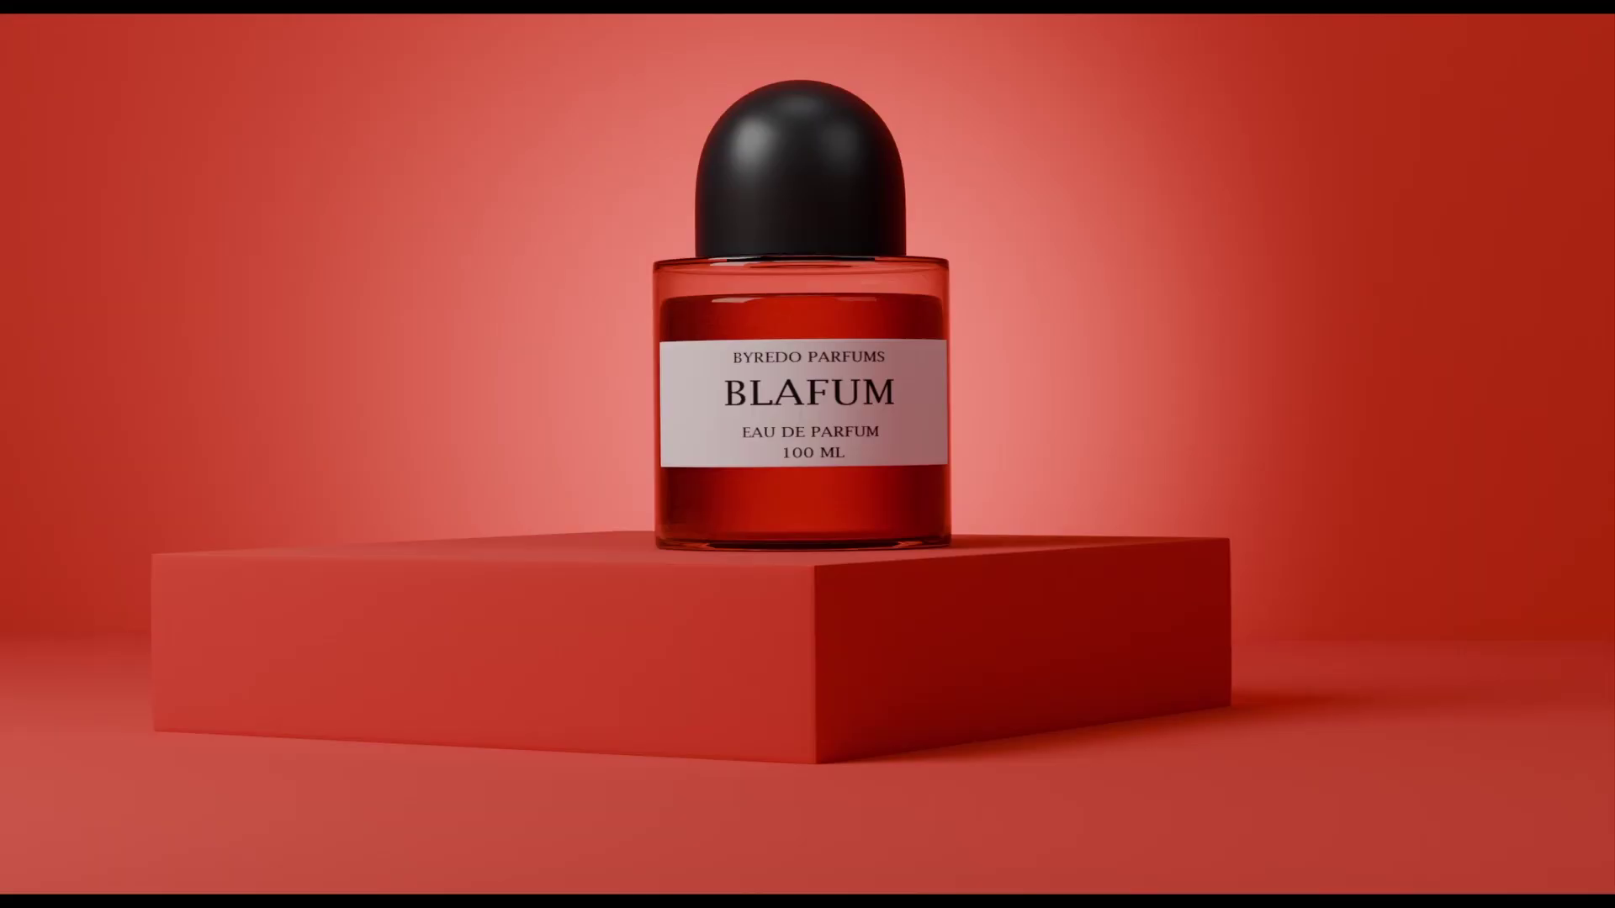